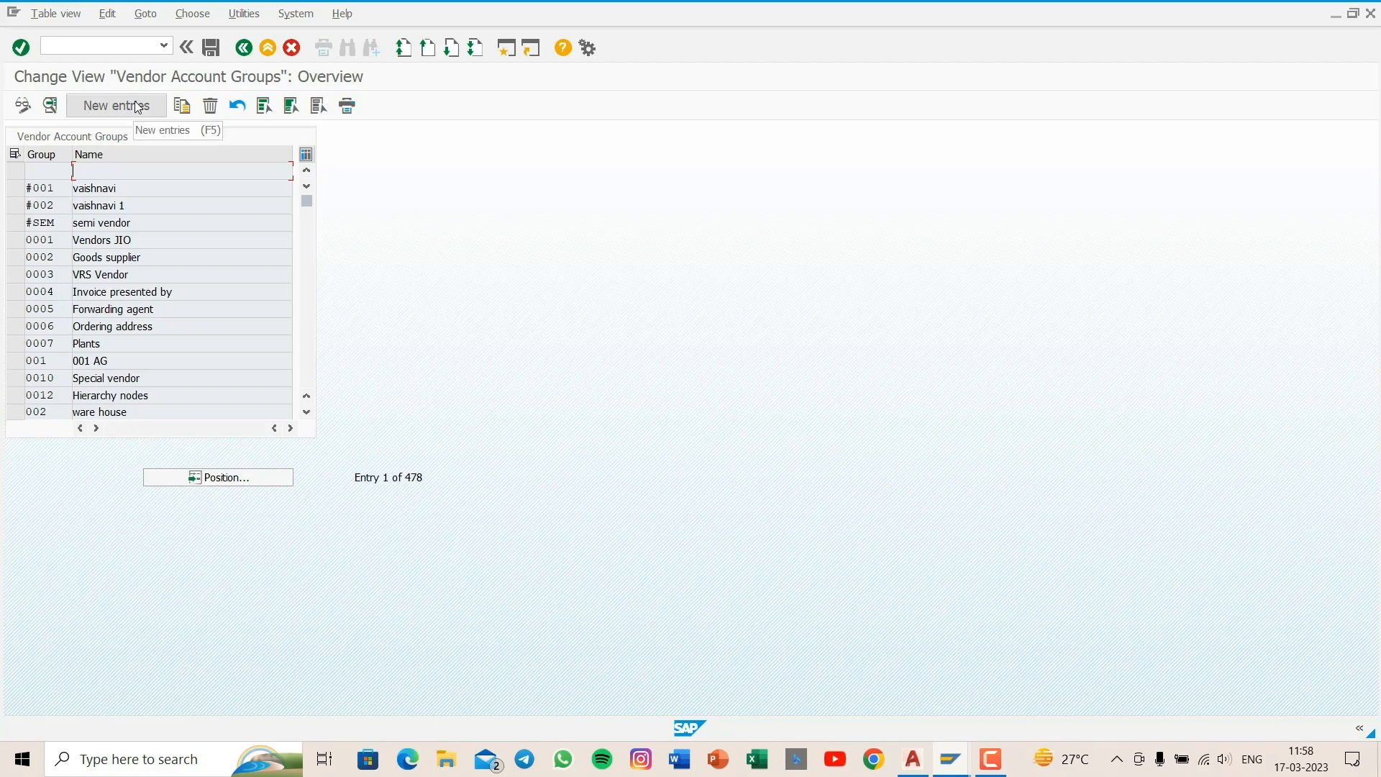
- Add a new vendor account group AYSH with the meaning "vendor for aysh"
left_click(136, 107)
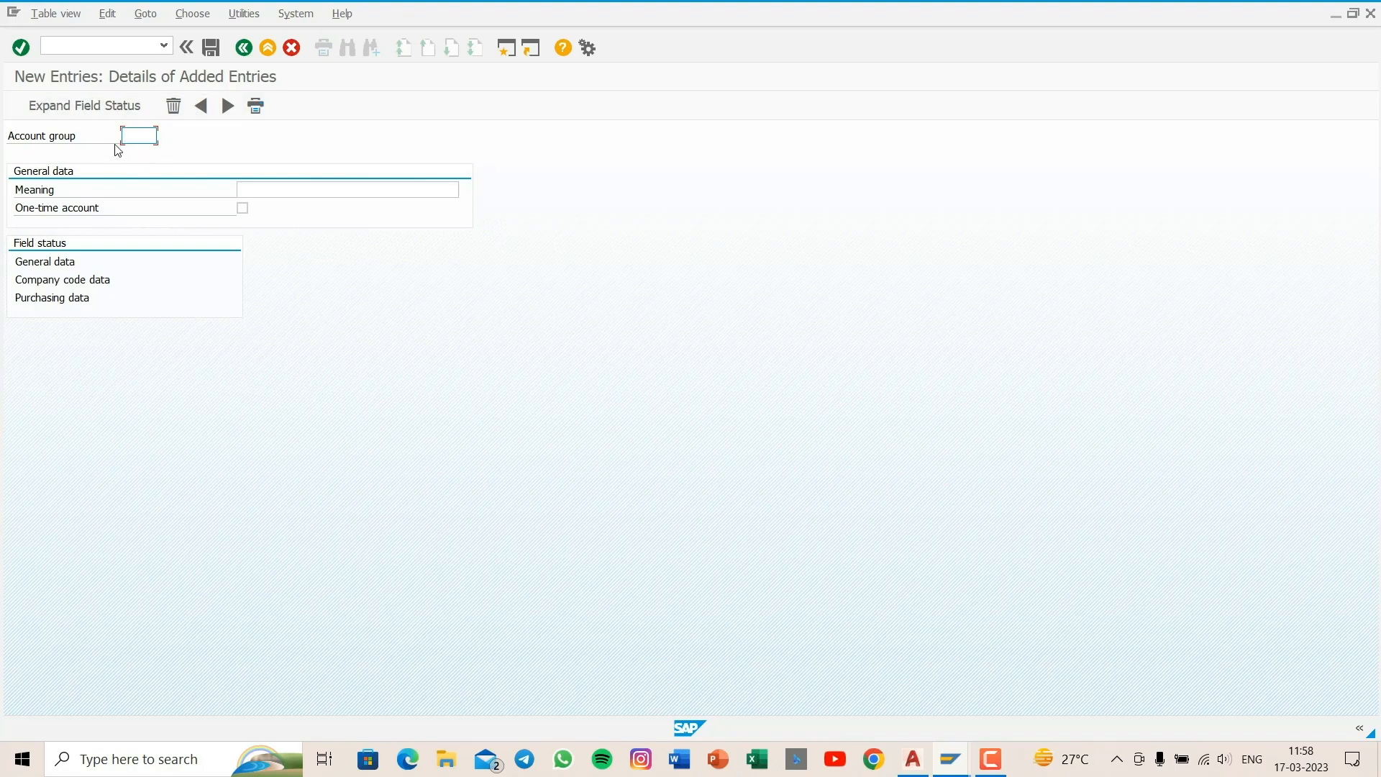
type("aysh")
left_click(277, 194)
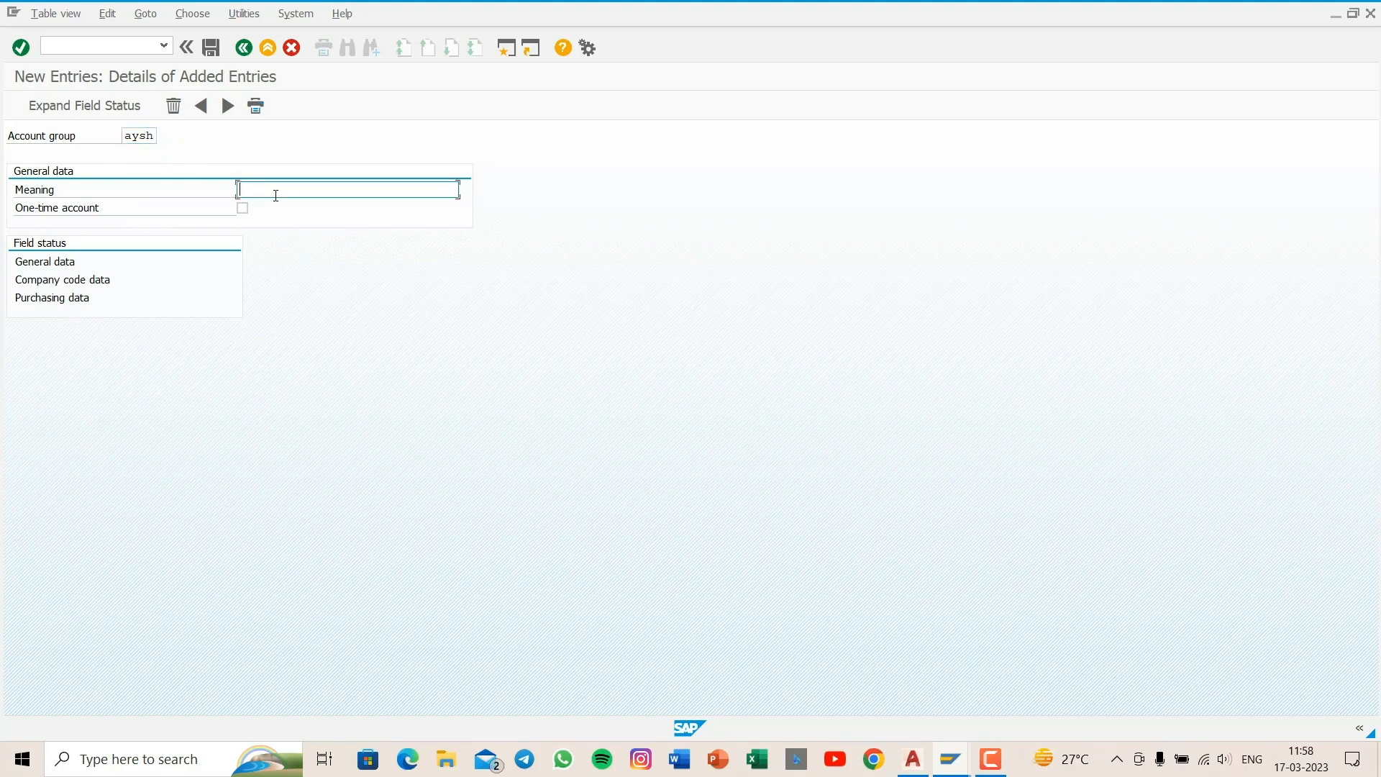
type("ve")
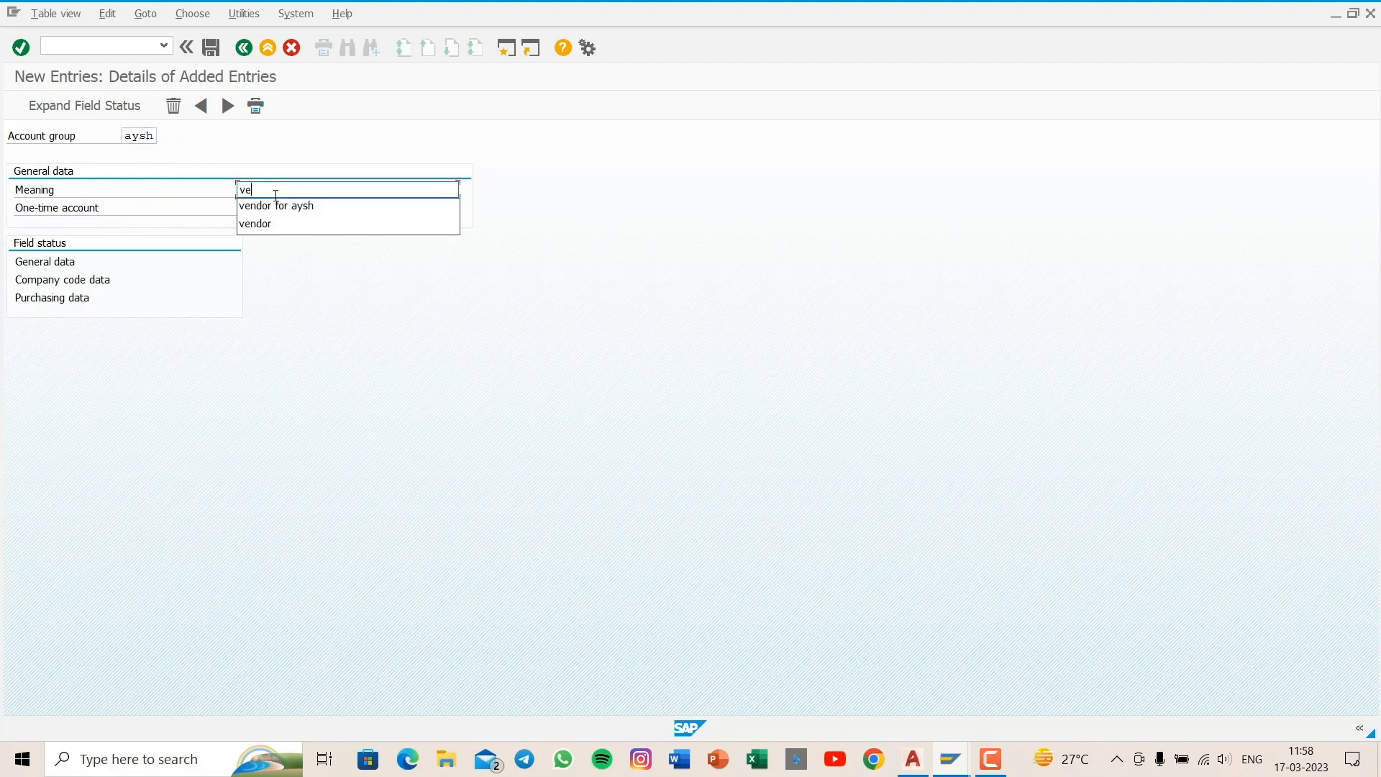
type("ndor-for for")
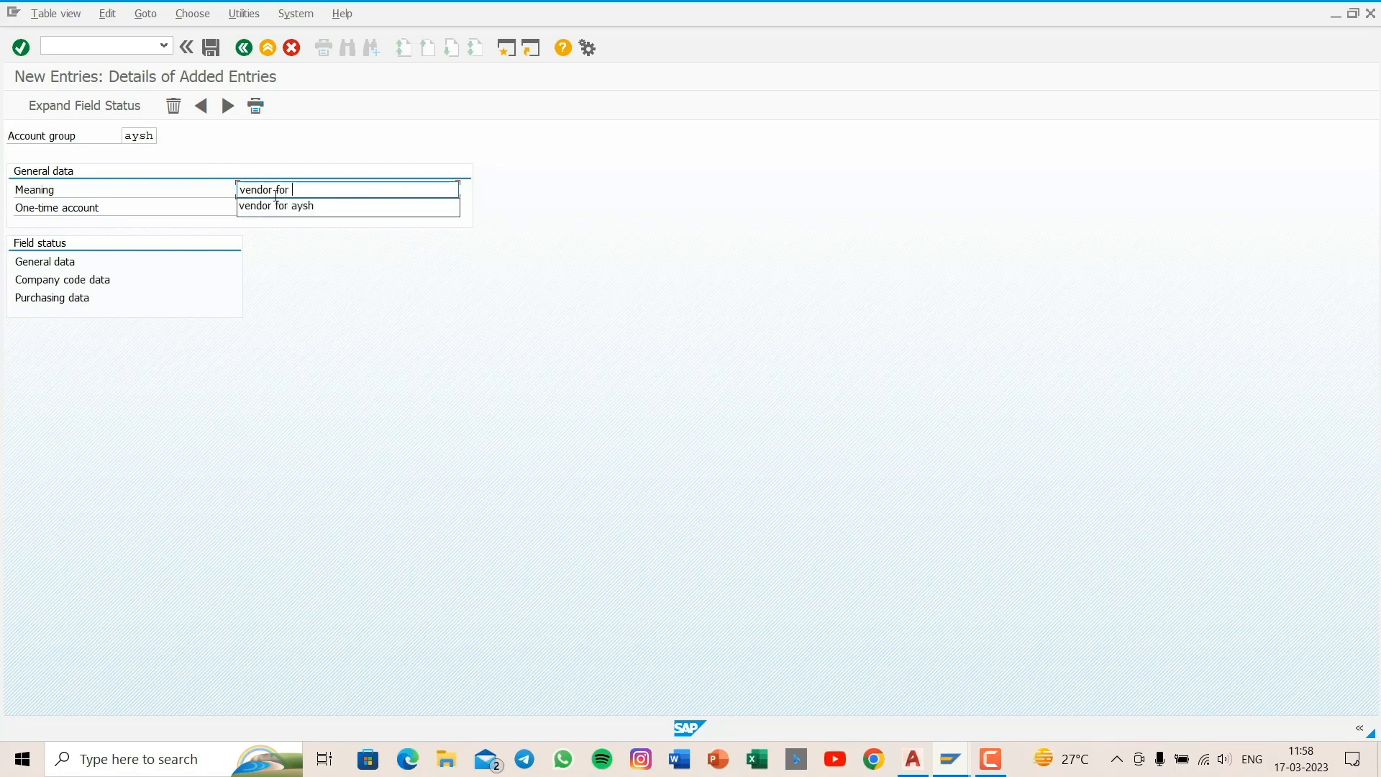
type("ash")
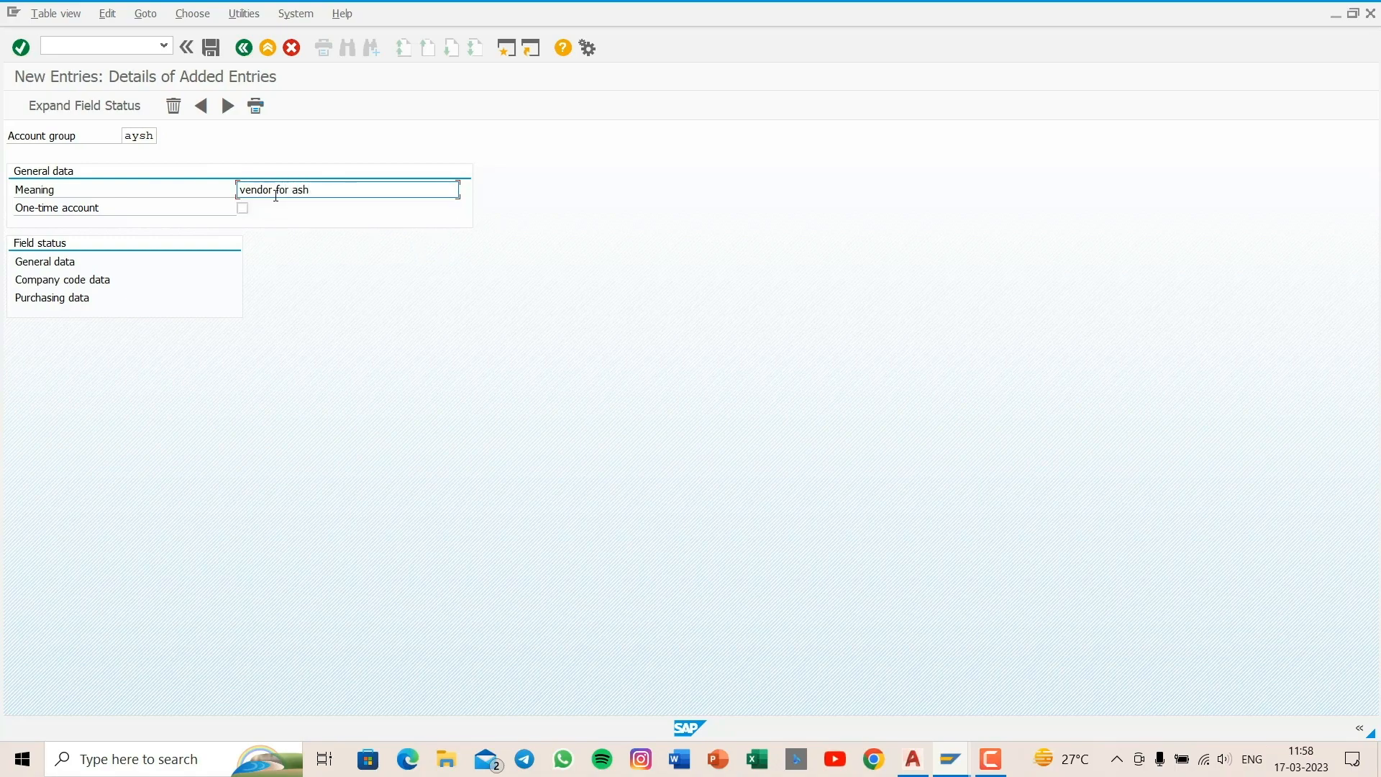
key("BackSpace")
type("ysh")
- Check the address field statuses under the account group's general data, then return to its details
double_click(52, 262)
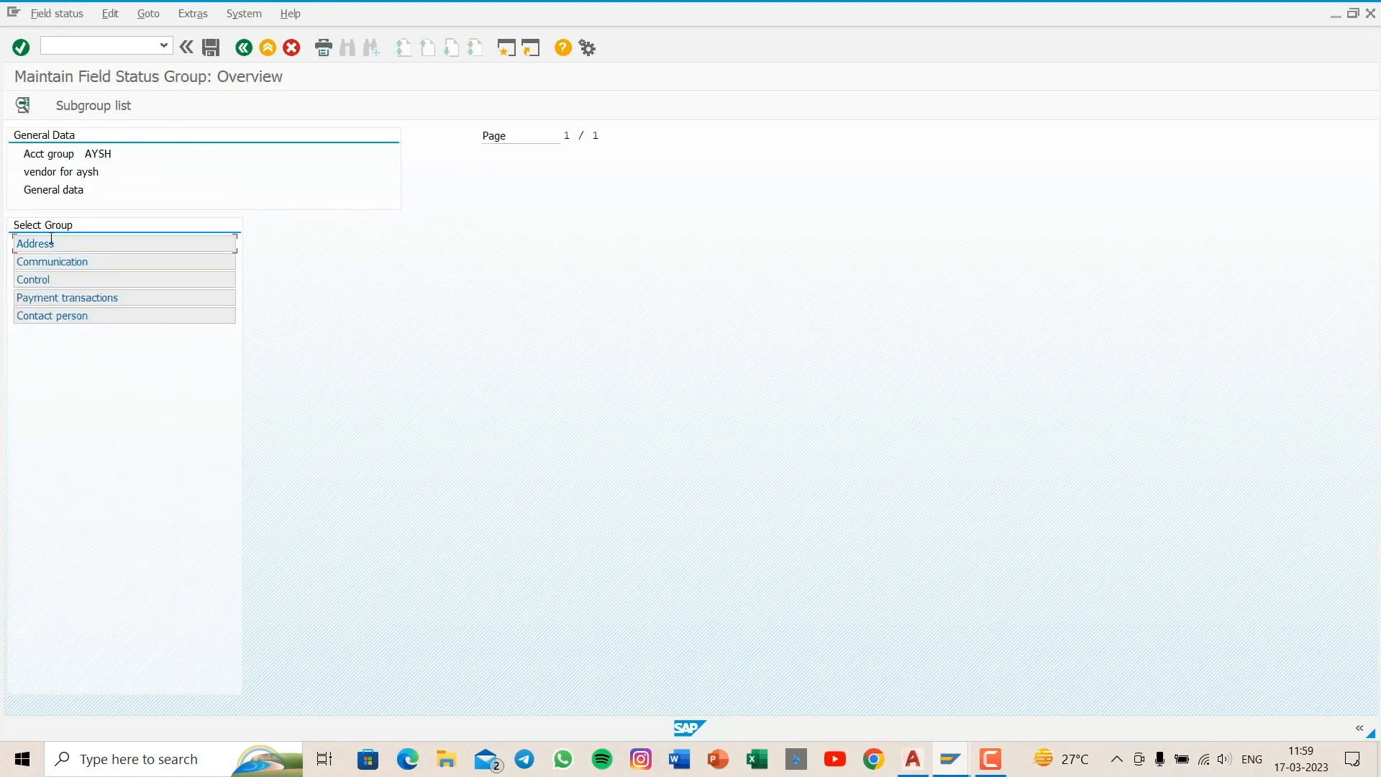
double_click(51, 243)
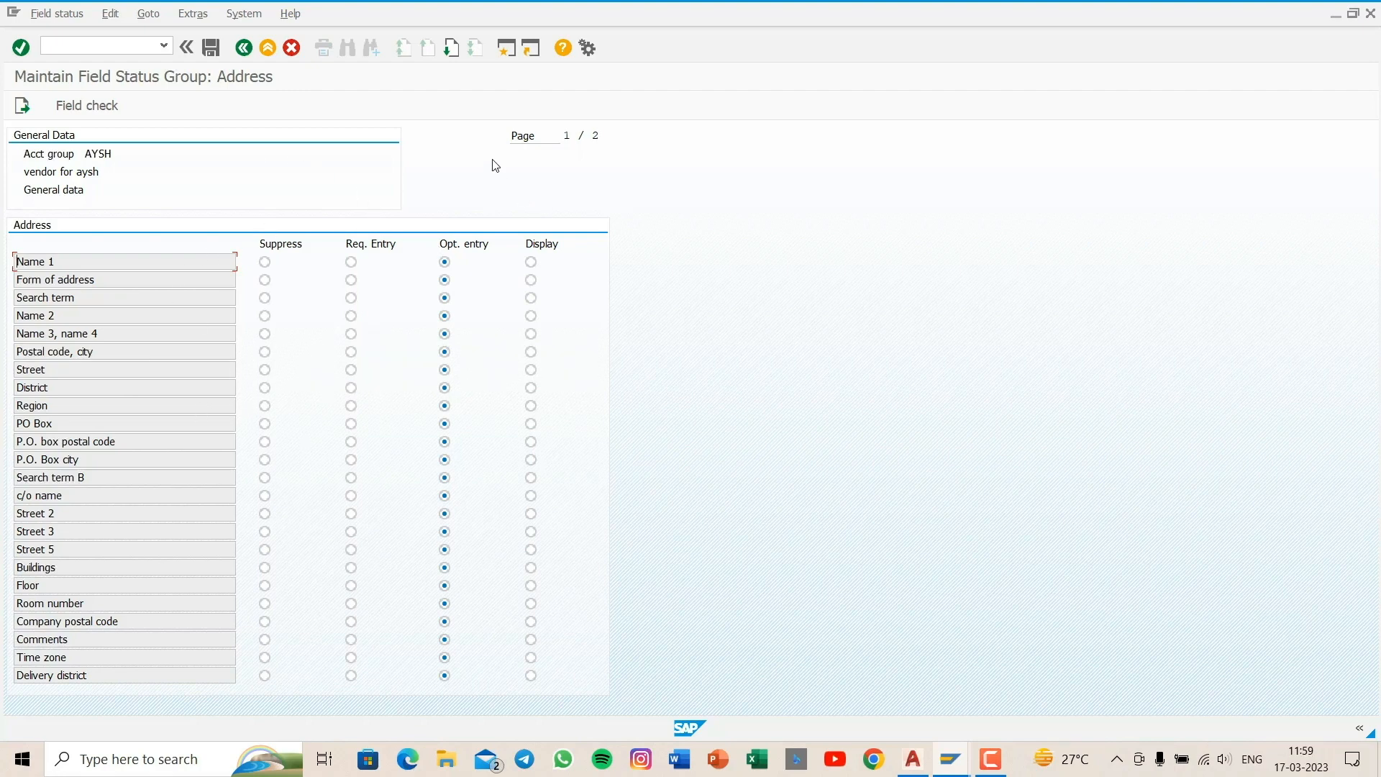
left_click(244, 49)
left_click(244, 49)
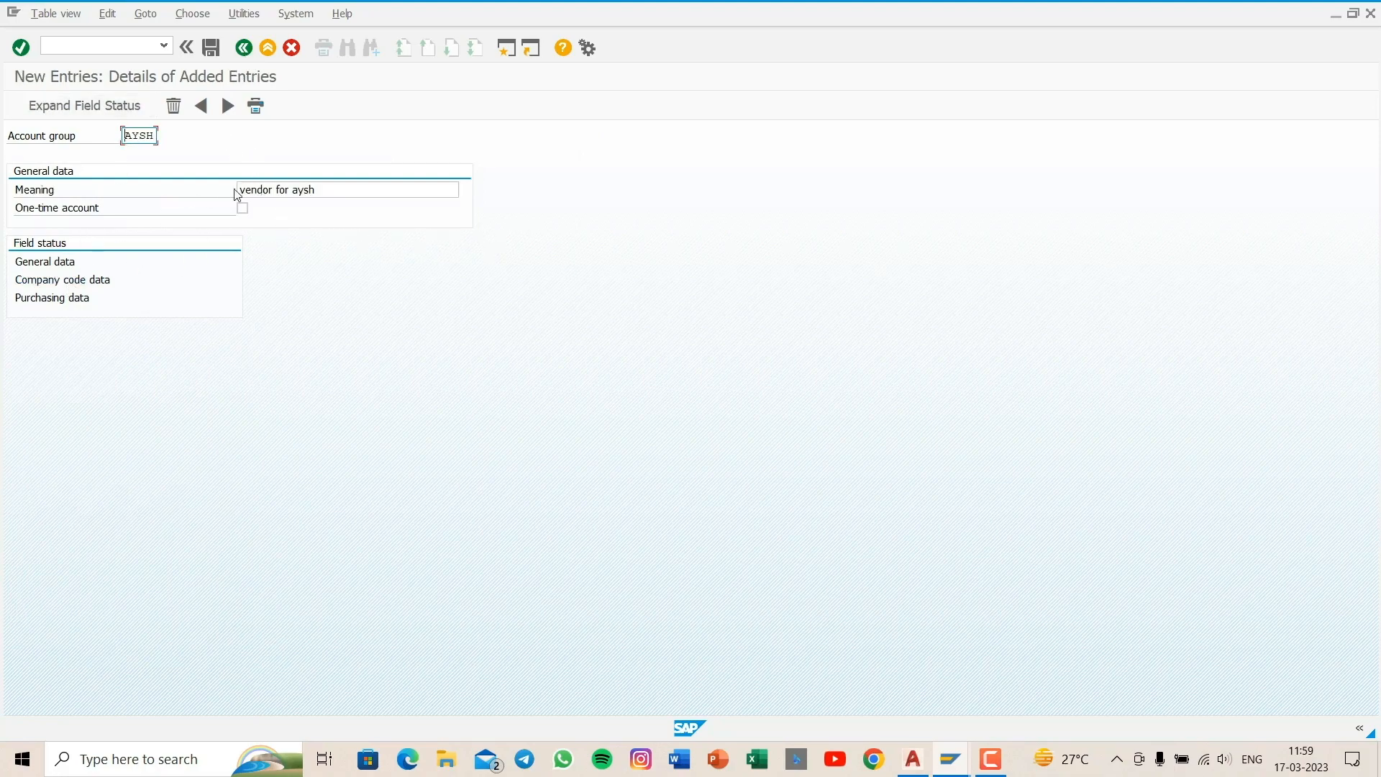
- Make the reconciliation account a required entry in the company code data's account management and save the account group with the customizing request
double_click(81, 284)
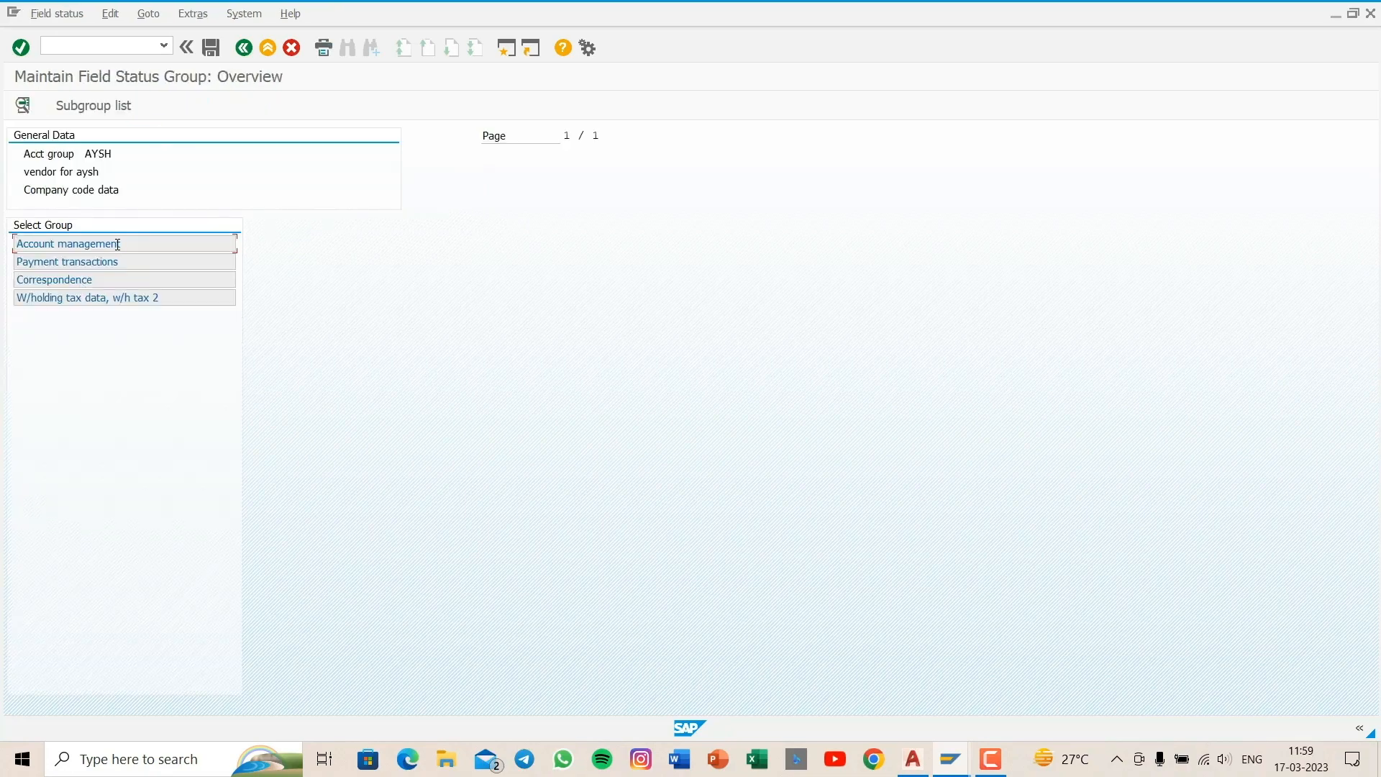
double_click(118, 244)
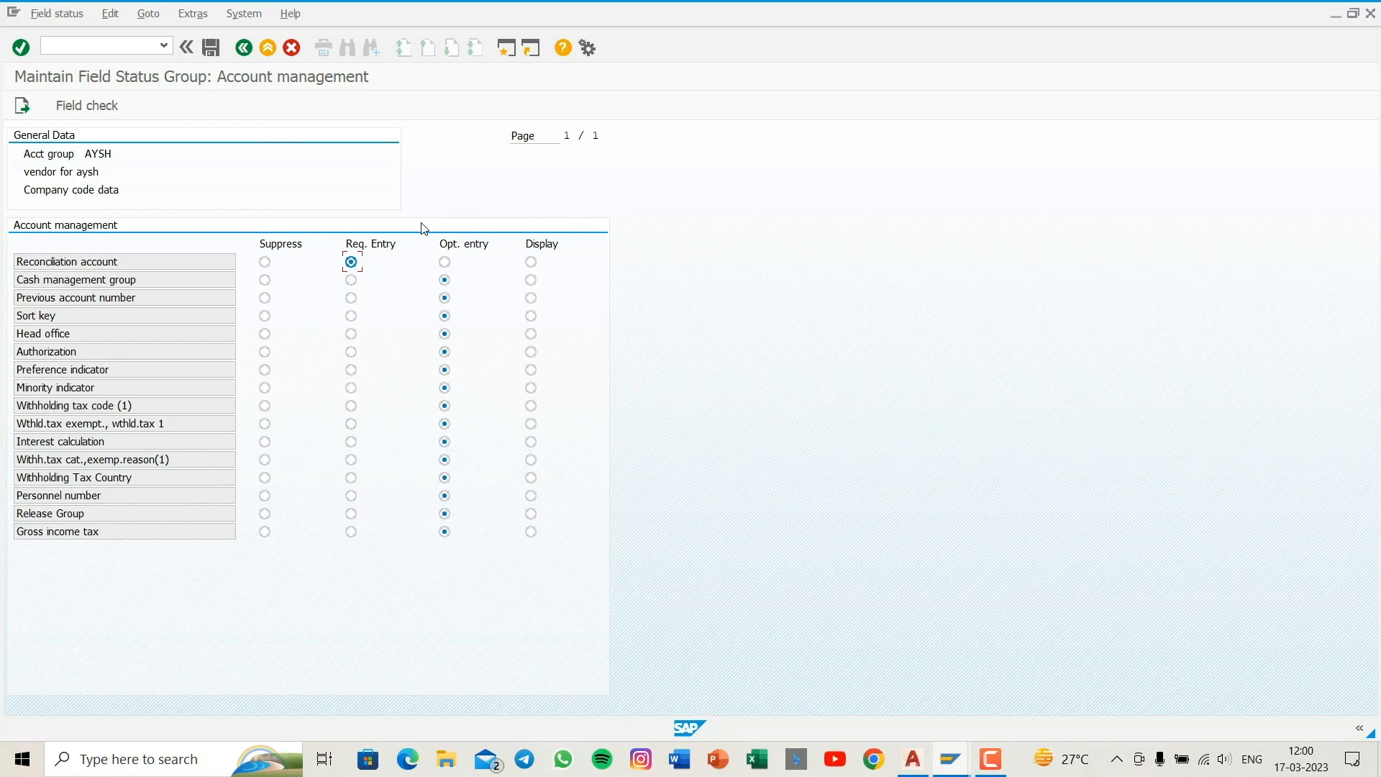
left_click(210, 45)
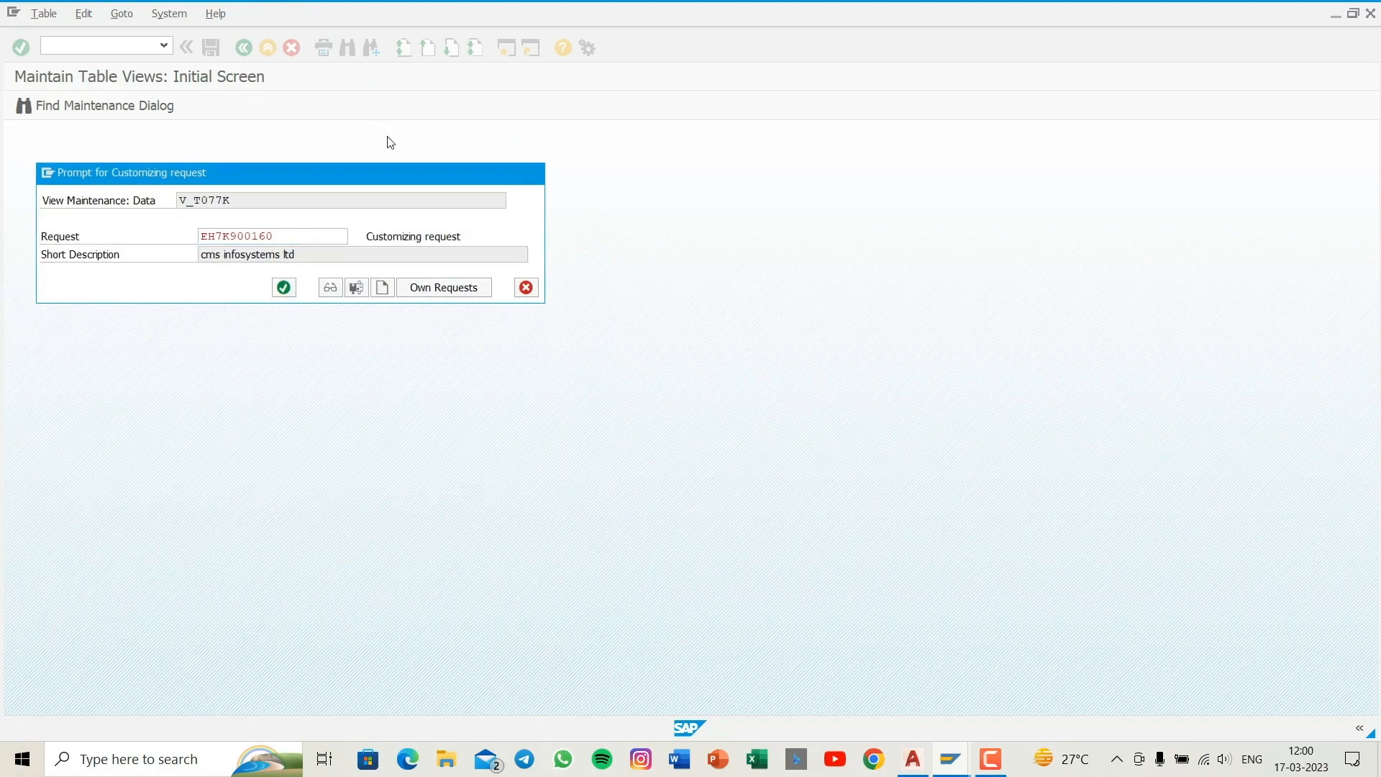
key("Return")
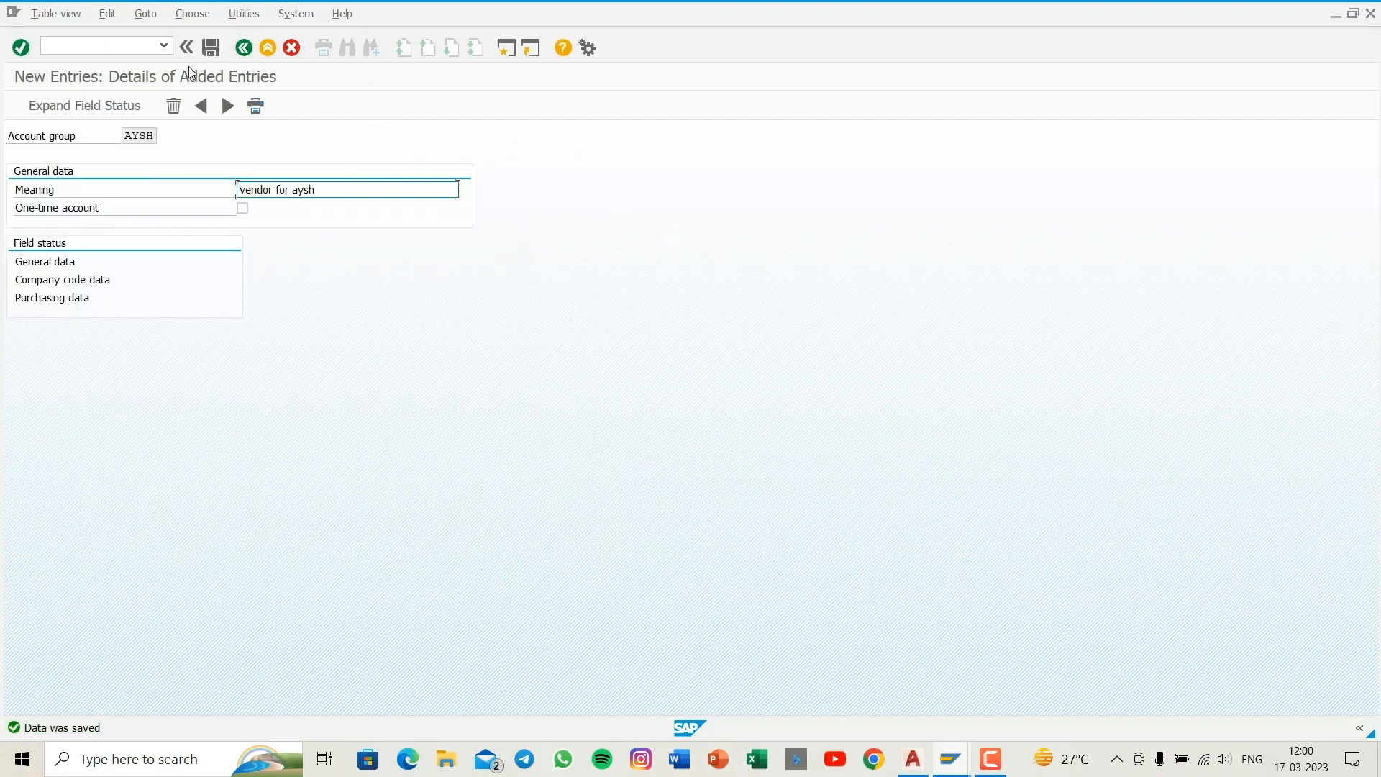
left_click(210, 47)
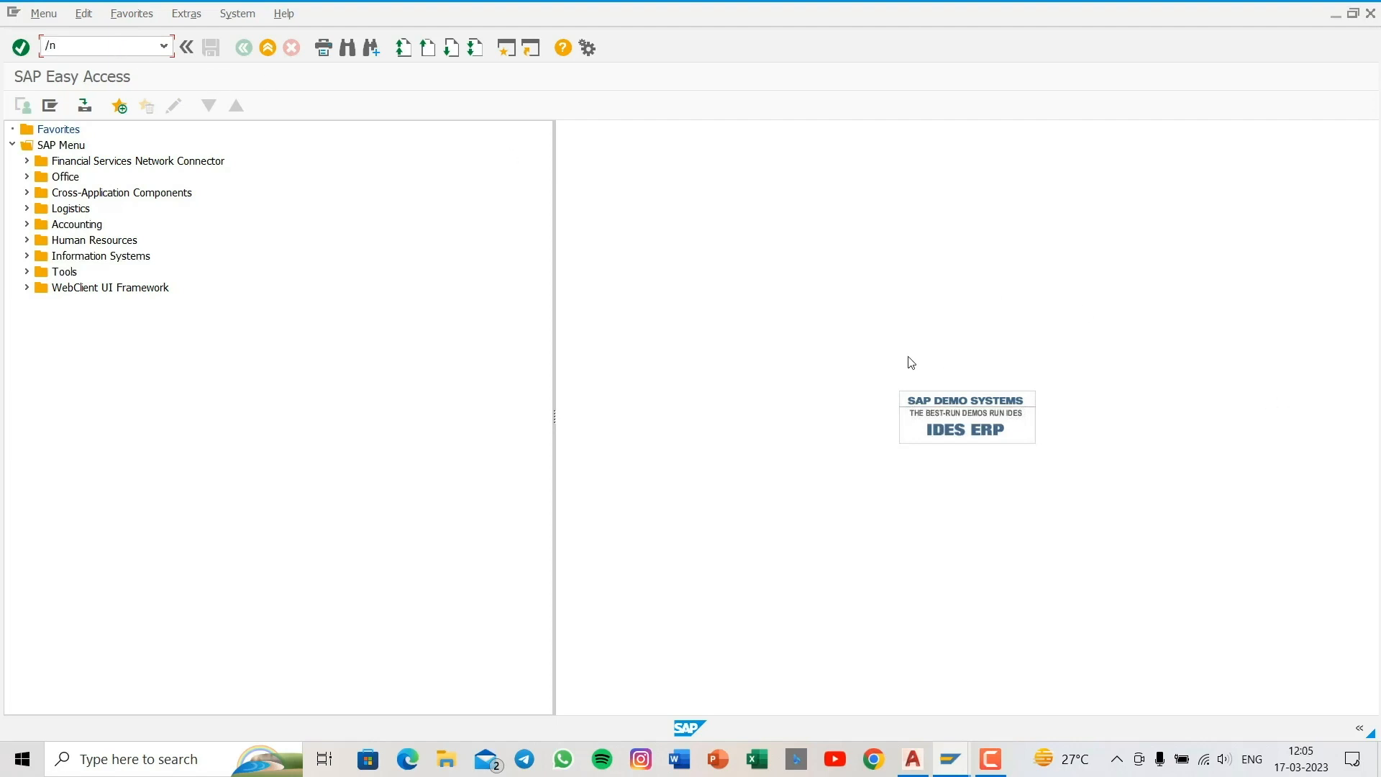
type("n1")
key("Return")
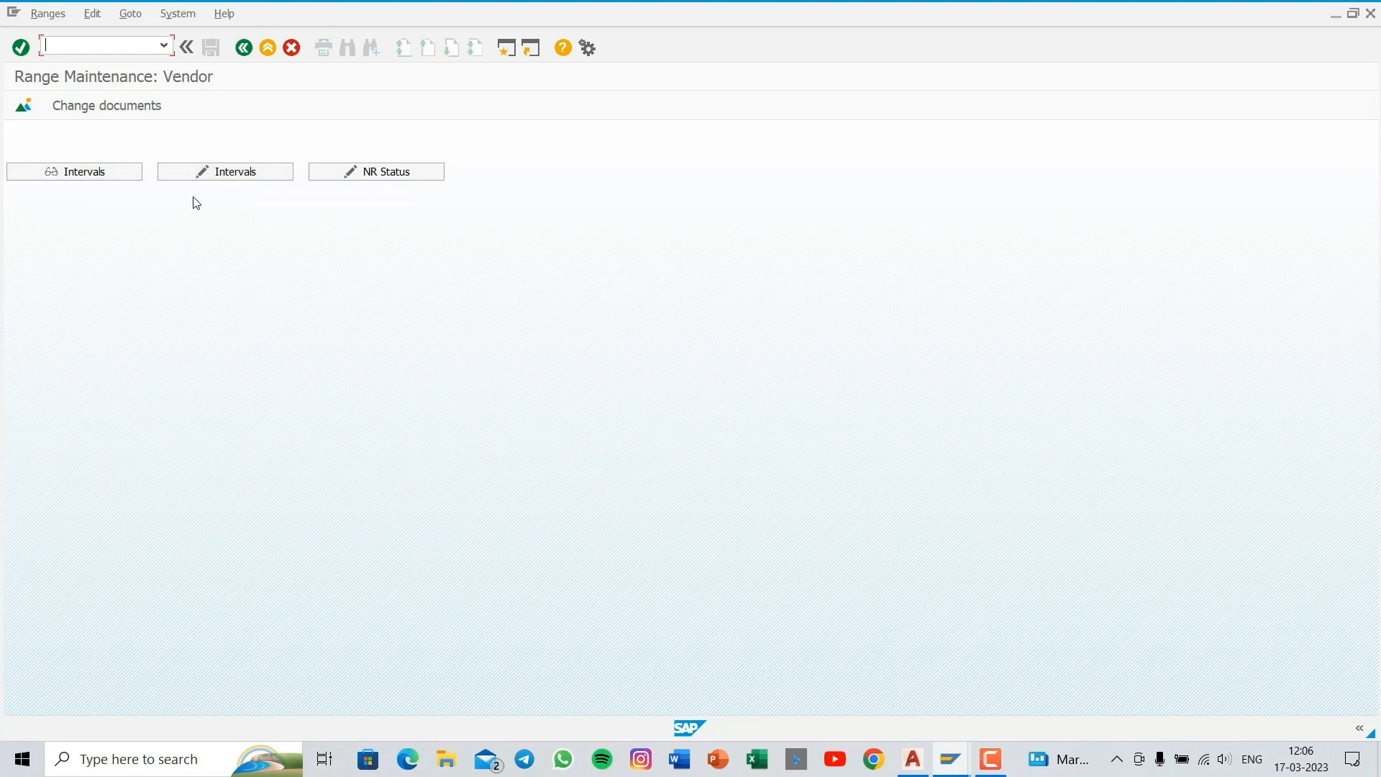
left_click(237, 175)
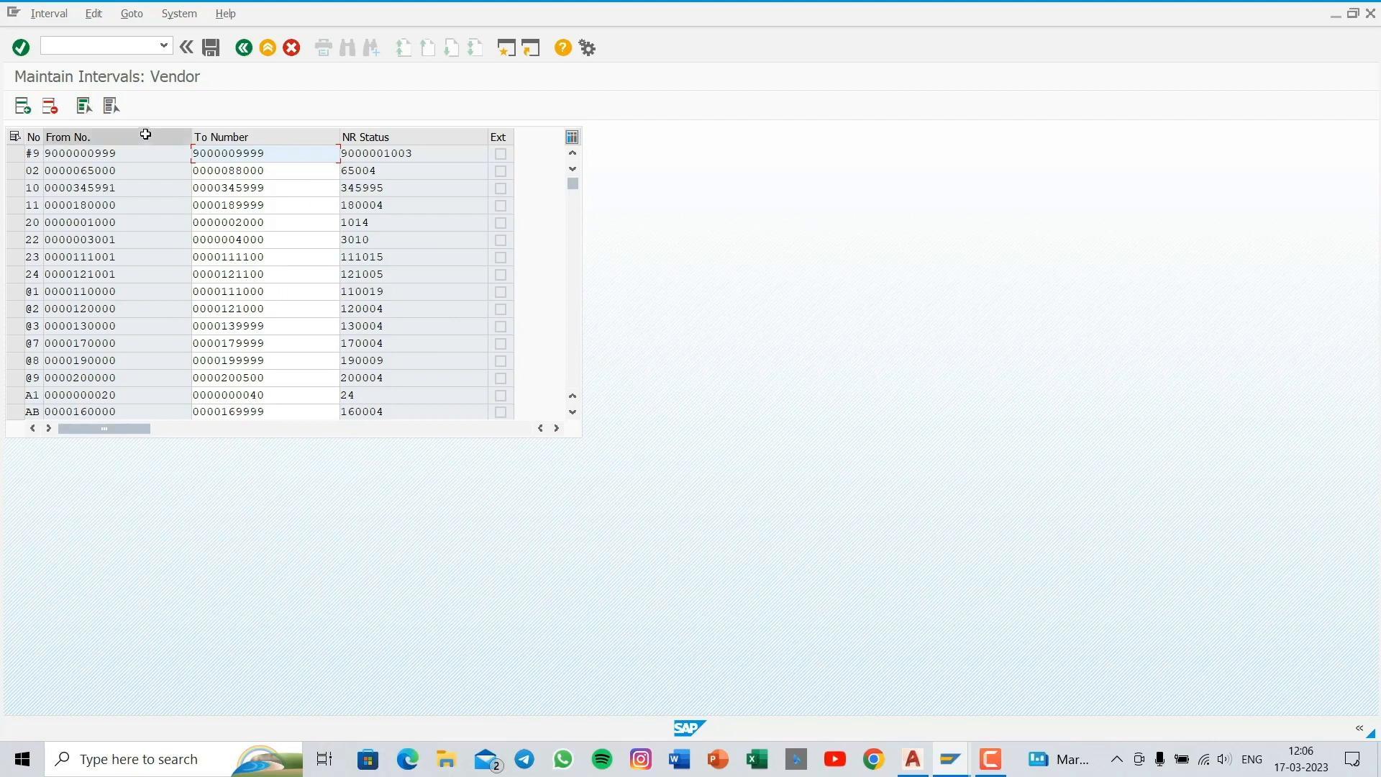
left_click(574, 302)
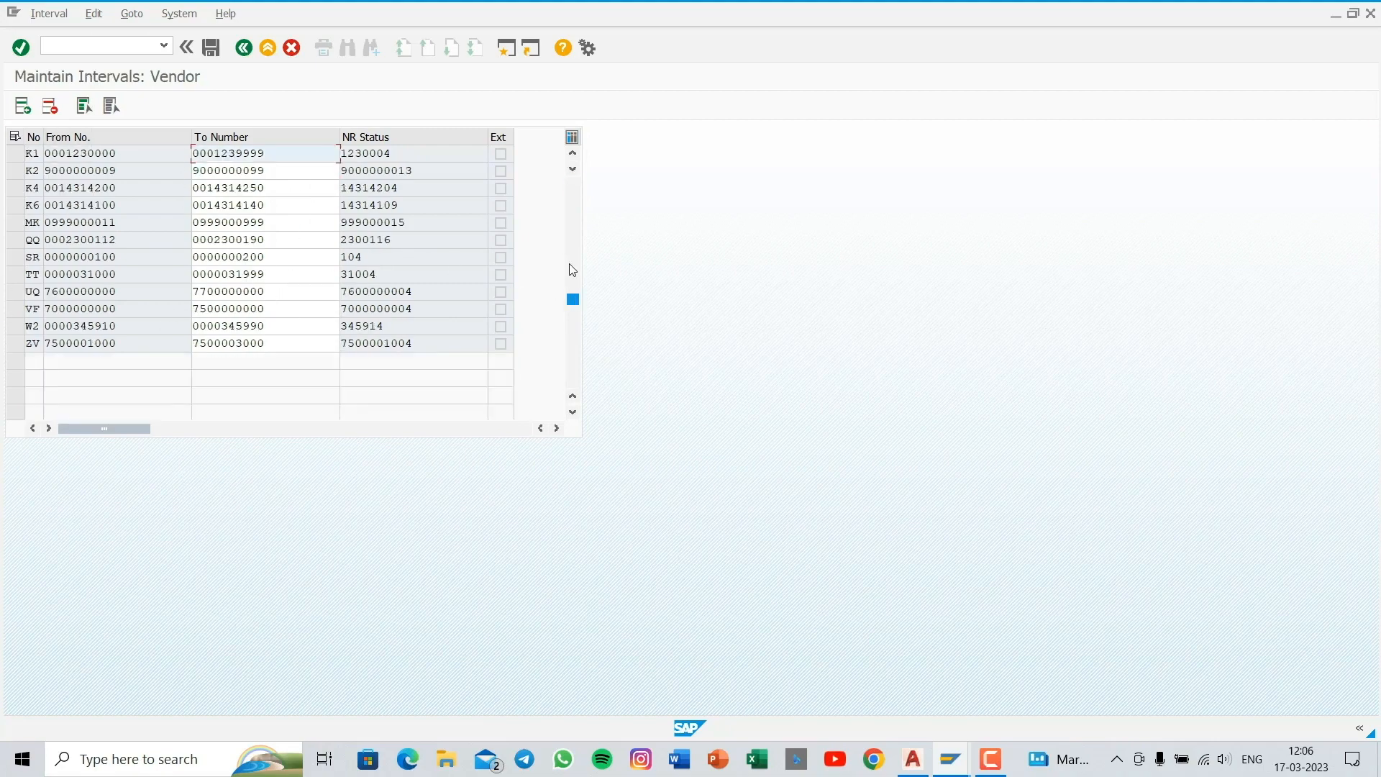
left_click(572, 232)
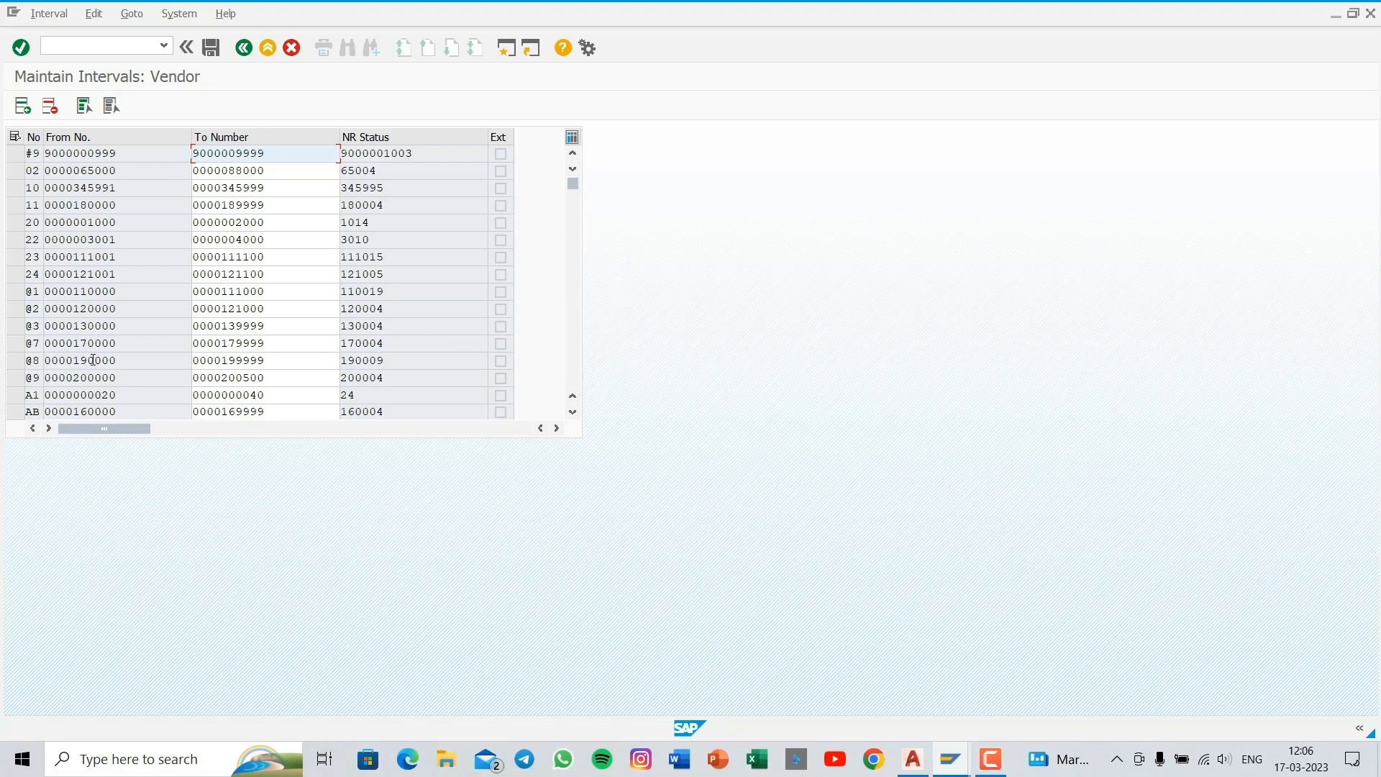
left_click(15, 361)
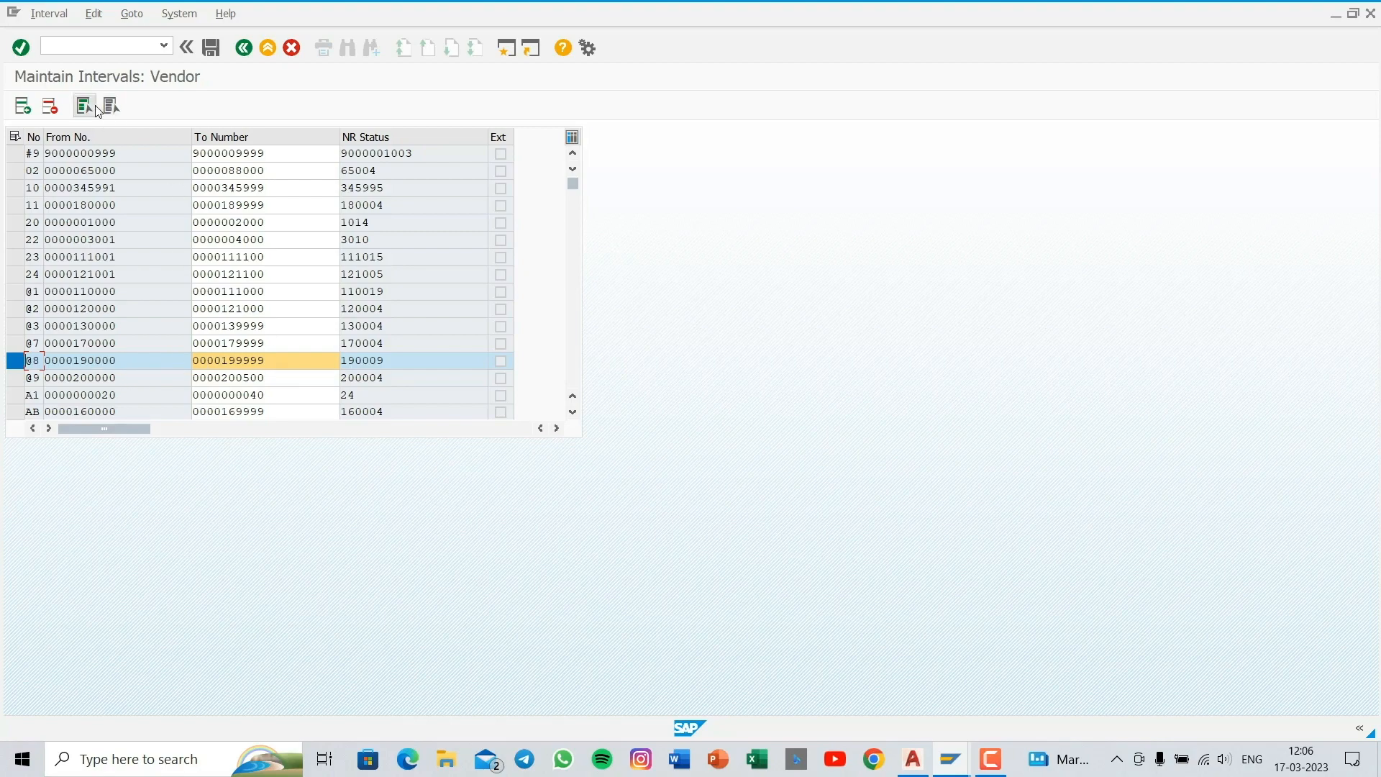
- Open the view that assigns vendor account groups to number ranges
left_click(95, 44)
type("s")
key("Return")
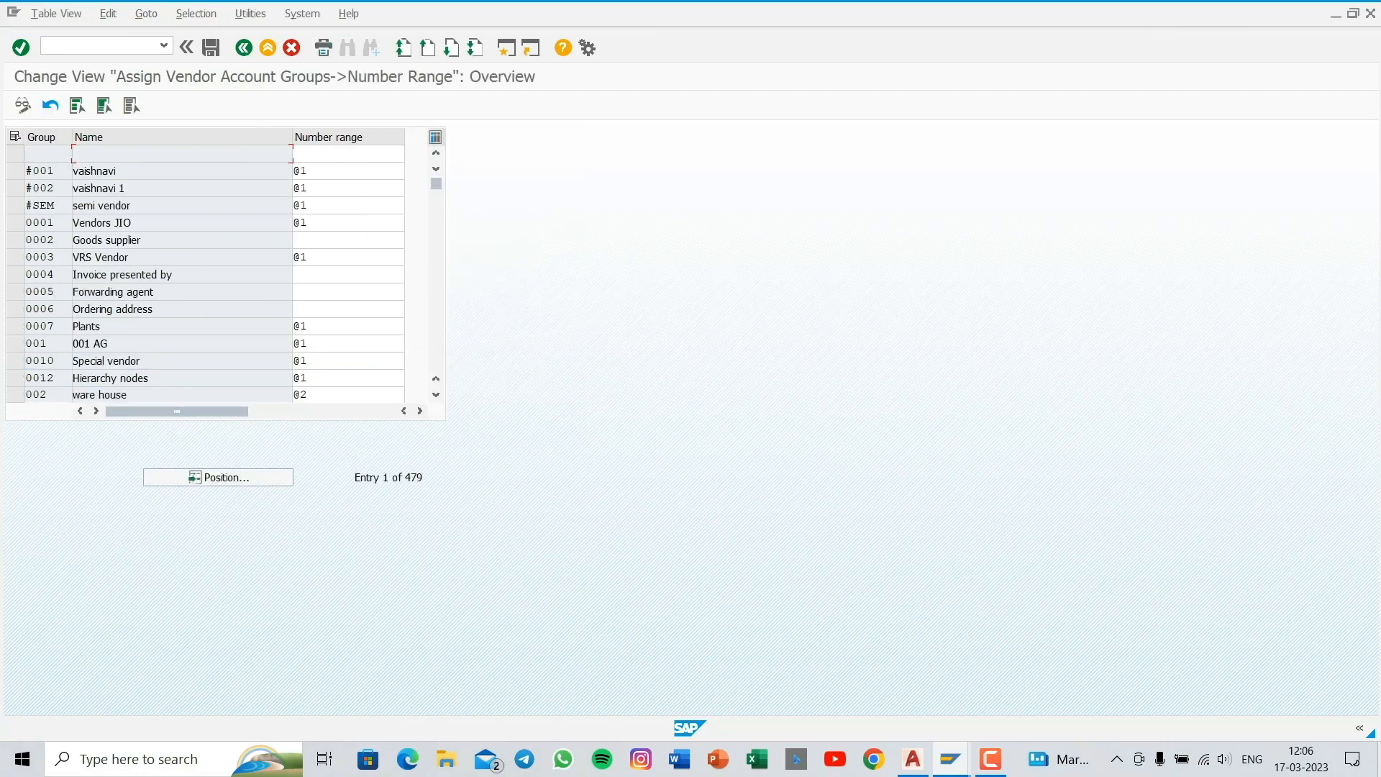
- Locate account group AYSH, assign number range @8 to it and save
left_click(184, 478)
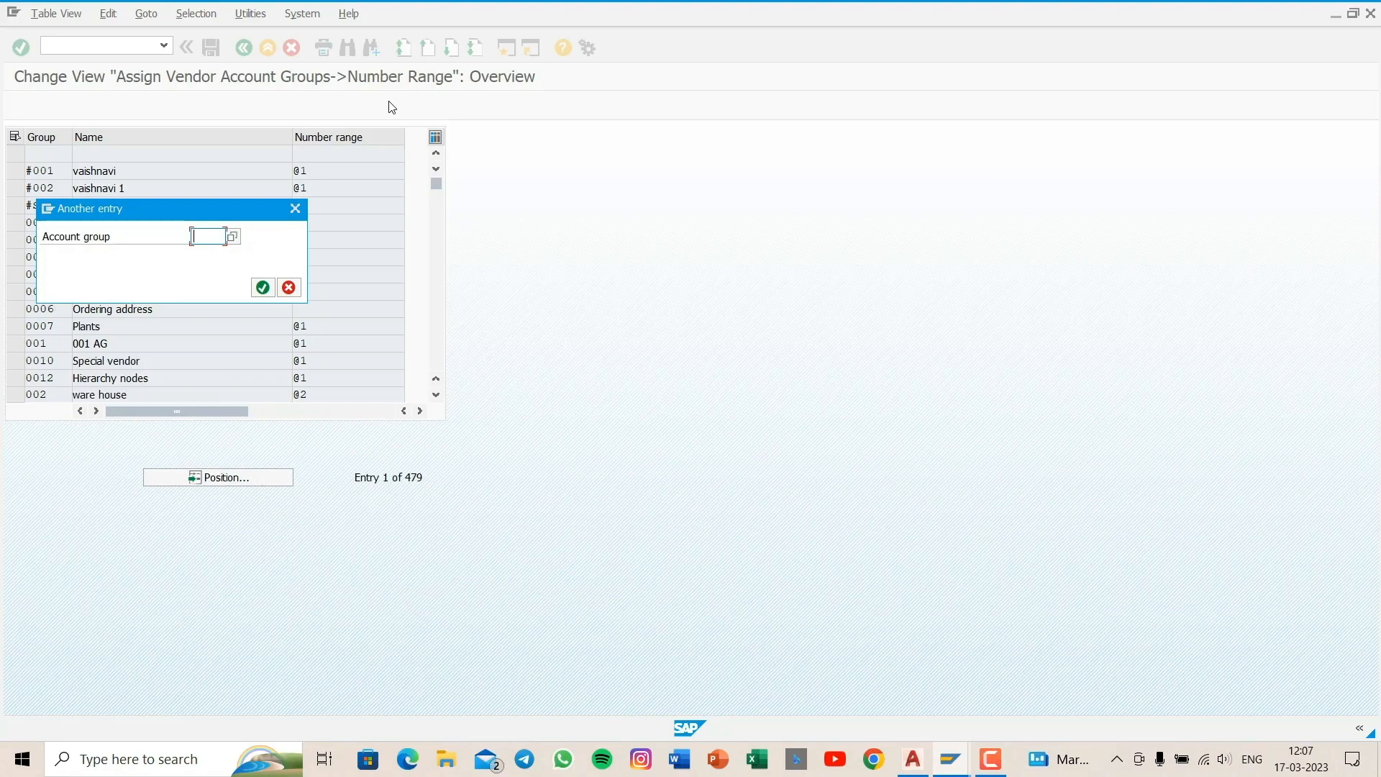
type("aysh")
key("Return")
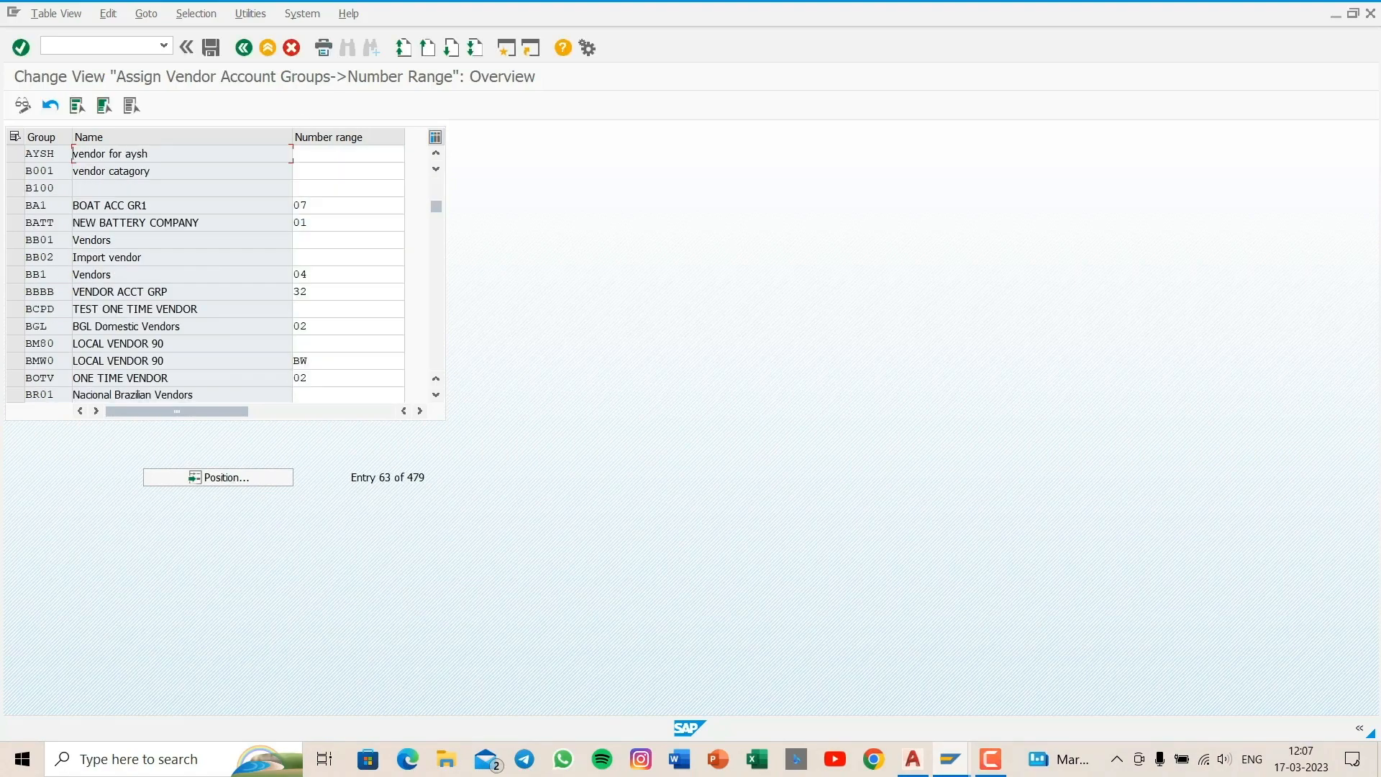
left_click(306, 151)
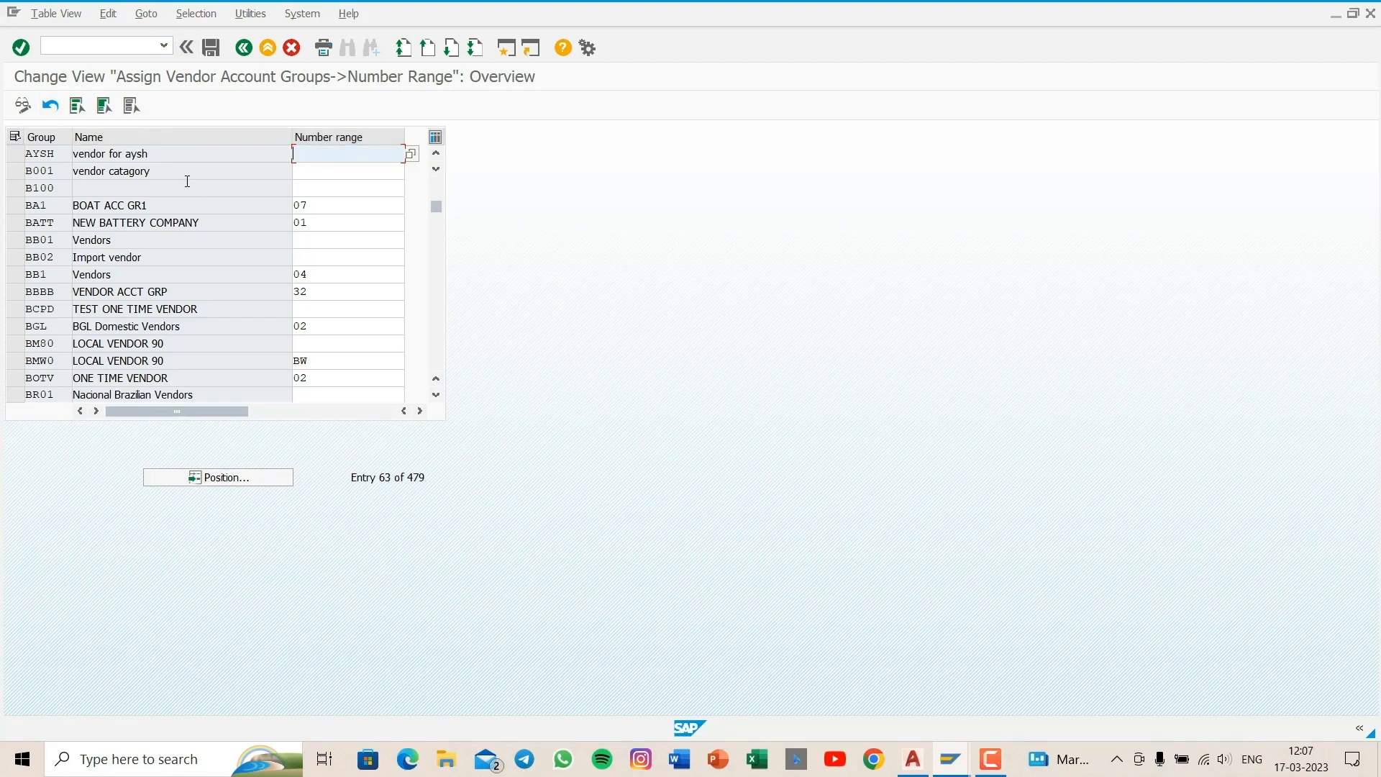
type("@")
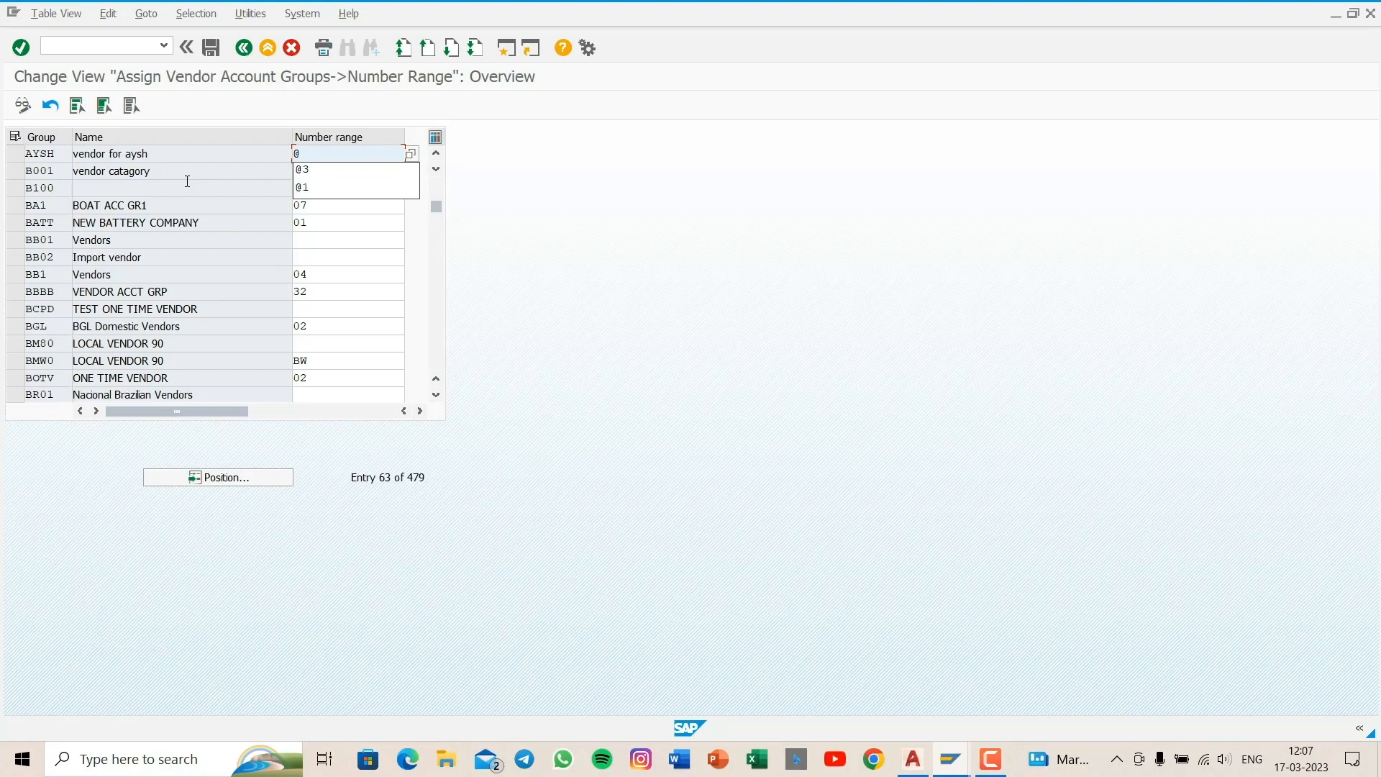
type("8")
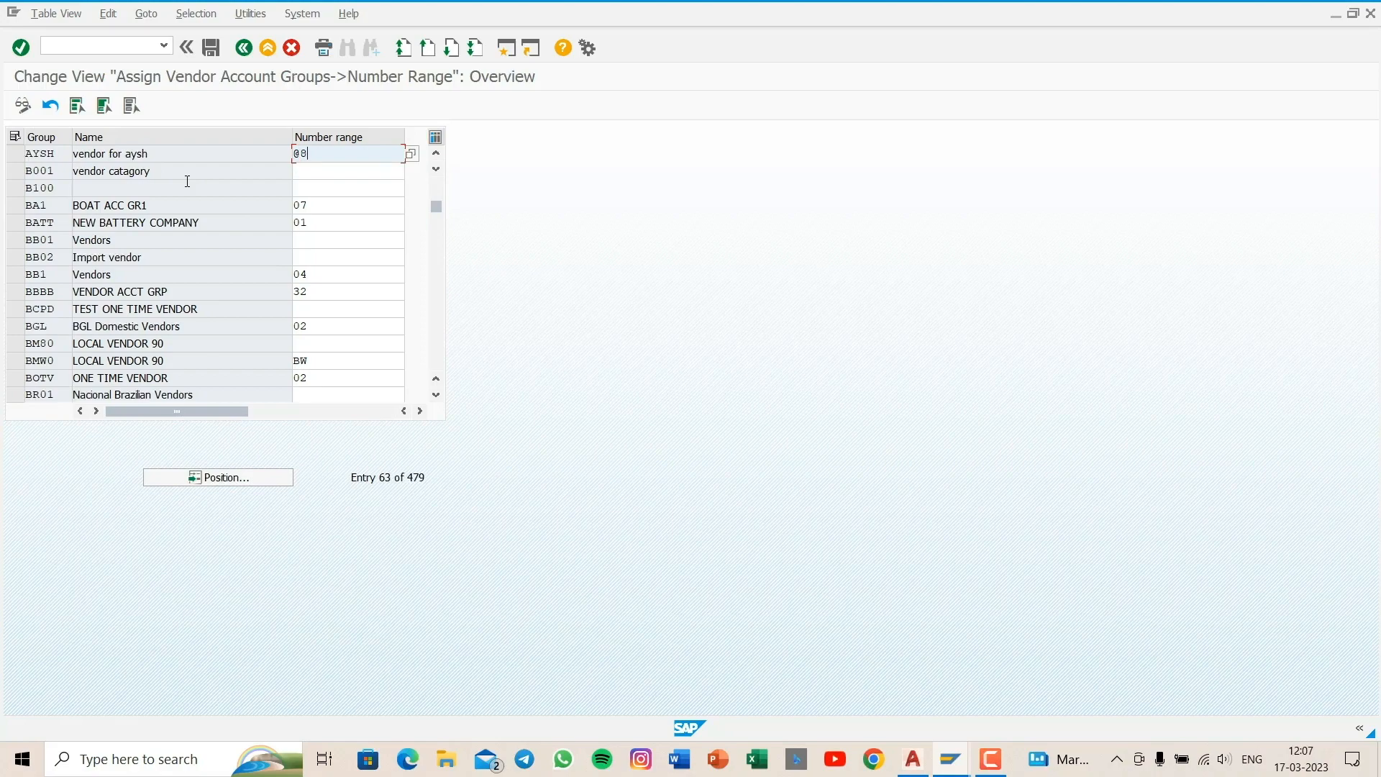
left_click(210, 48)
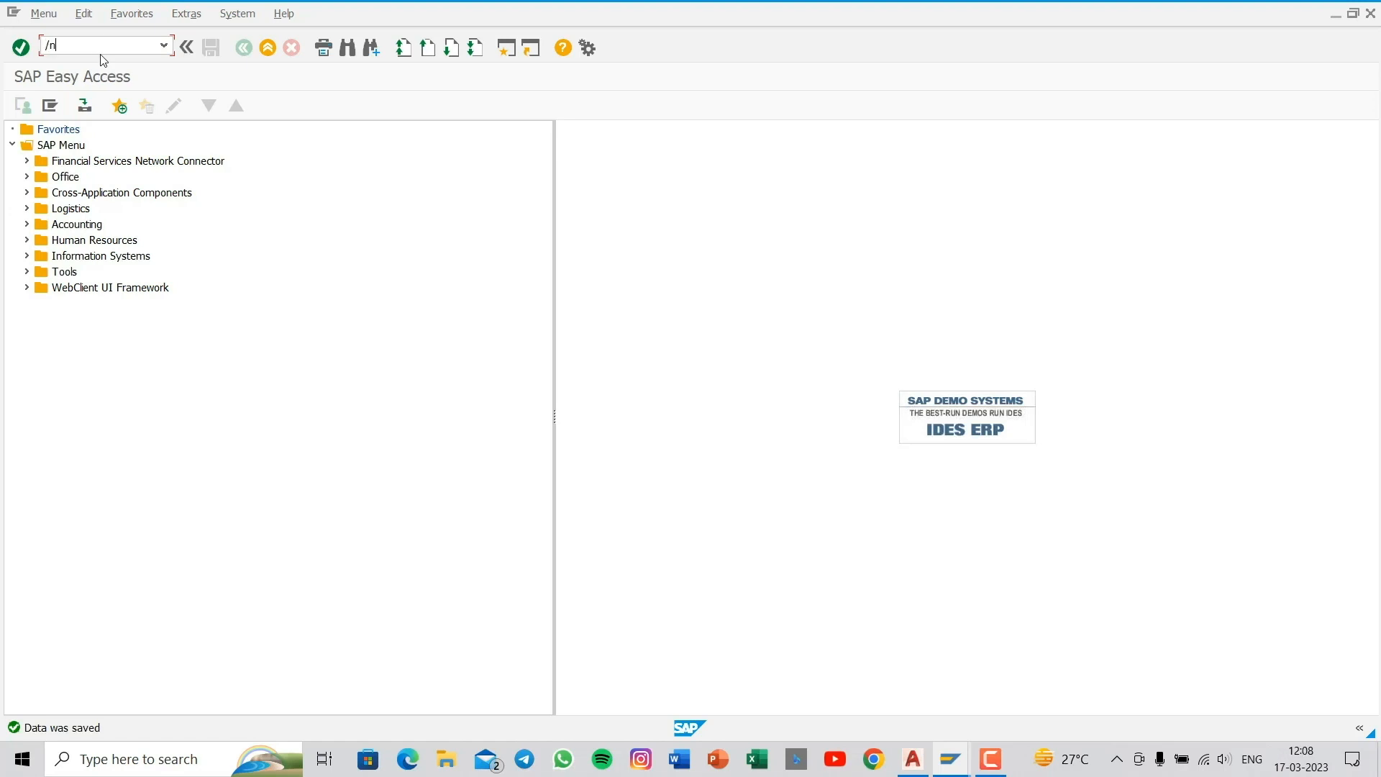
- Open central G/L account editing and bring up the company code change
type("00")
key("Return")
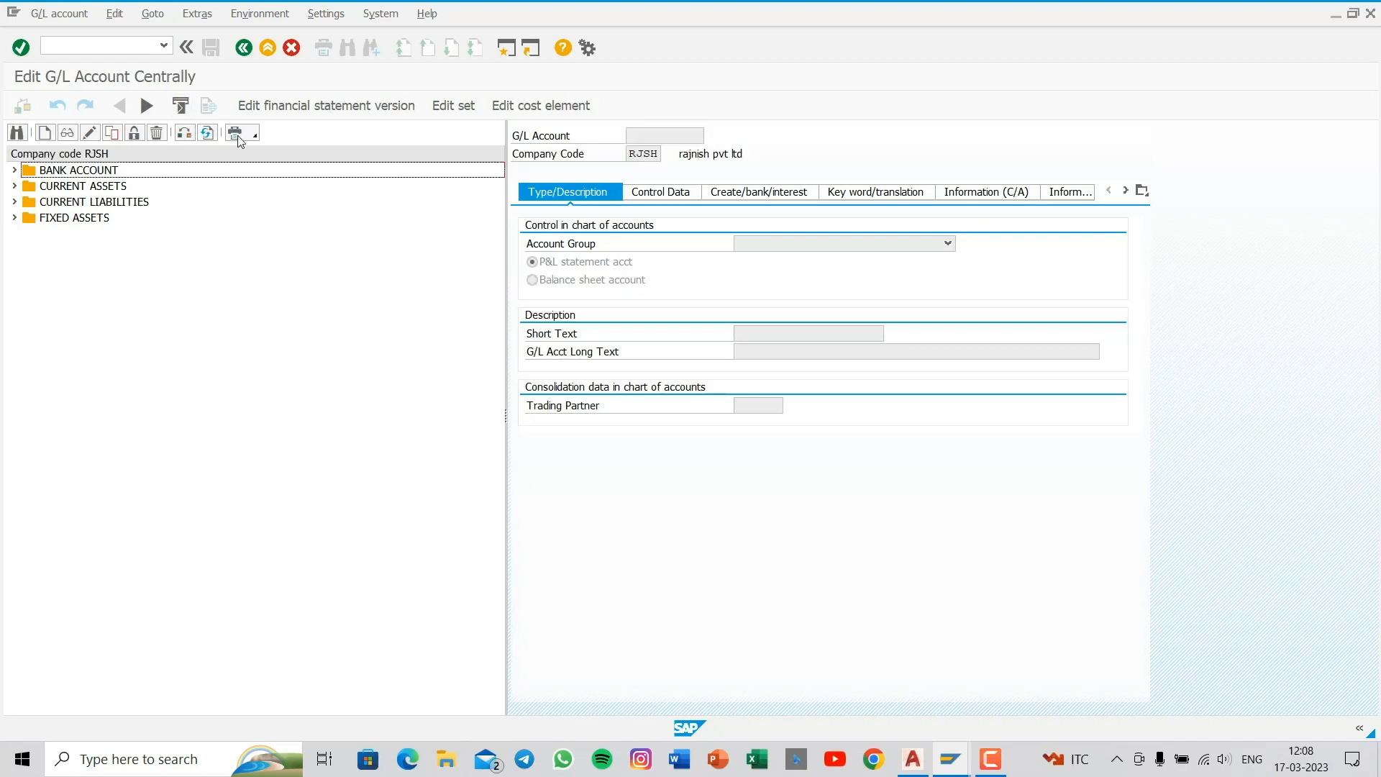
left_click(184, 132)
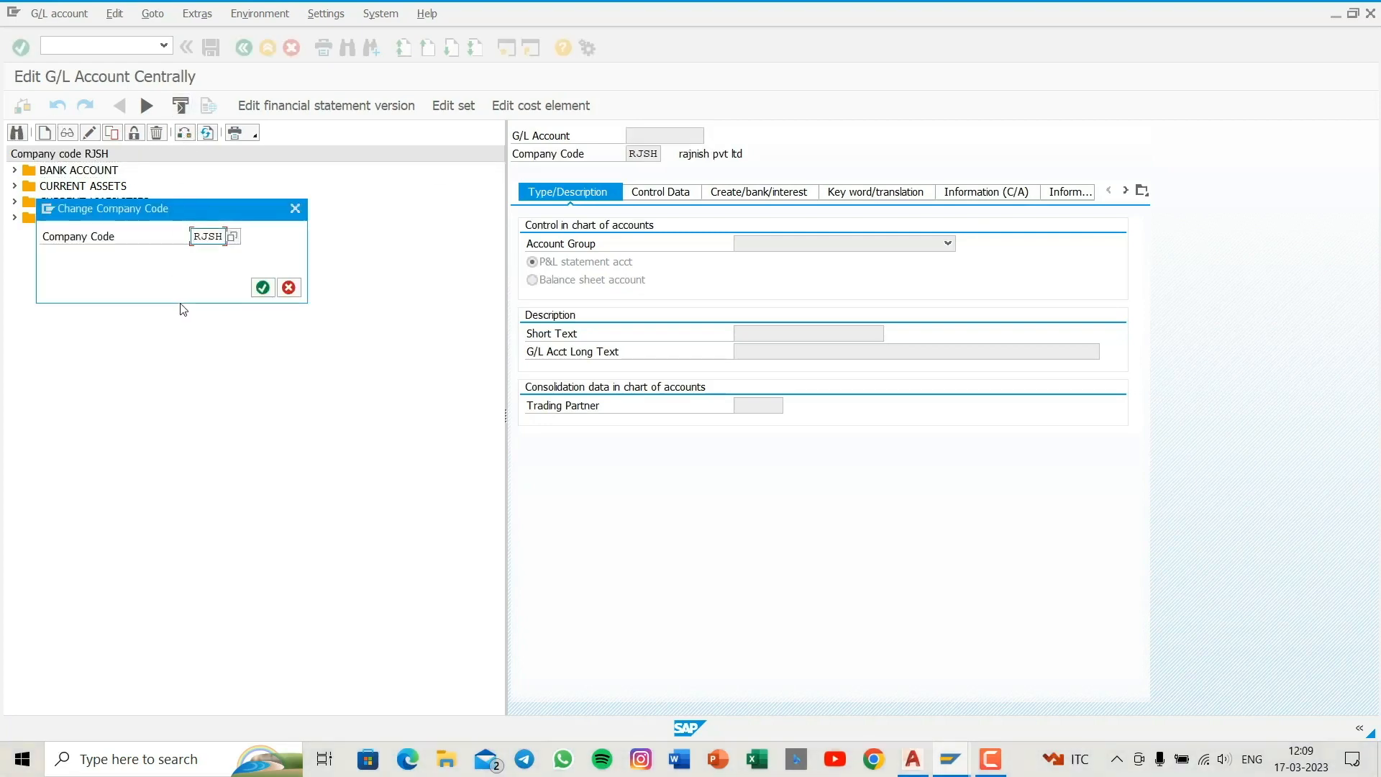
- Try to change the company code to AYSH
key("BackSpace")
key("BackSpace")
key("BackSpace")
key("BackSpace")
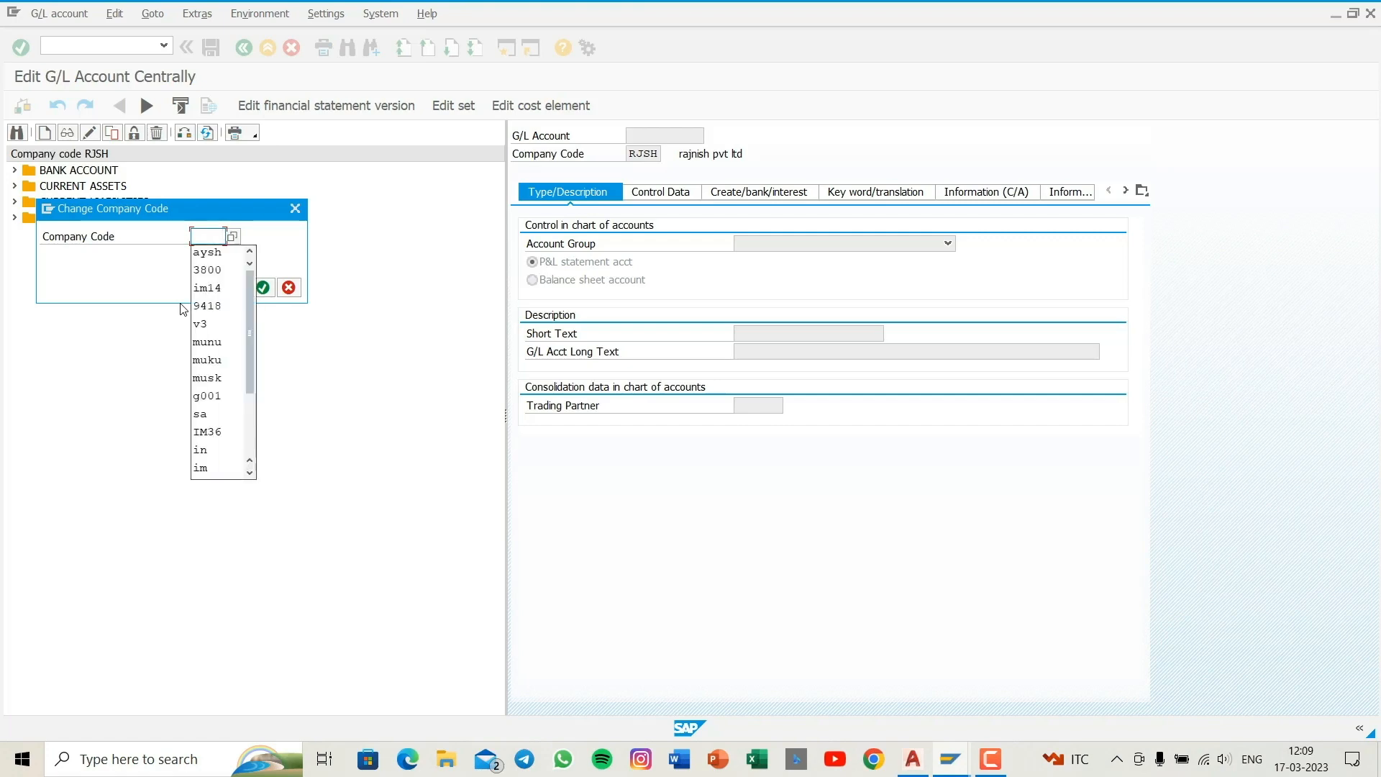
key("Down")
key("Return")
key("Return")
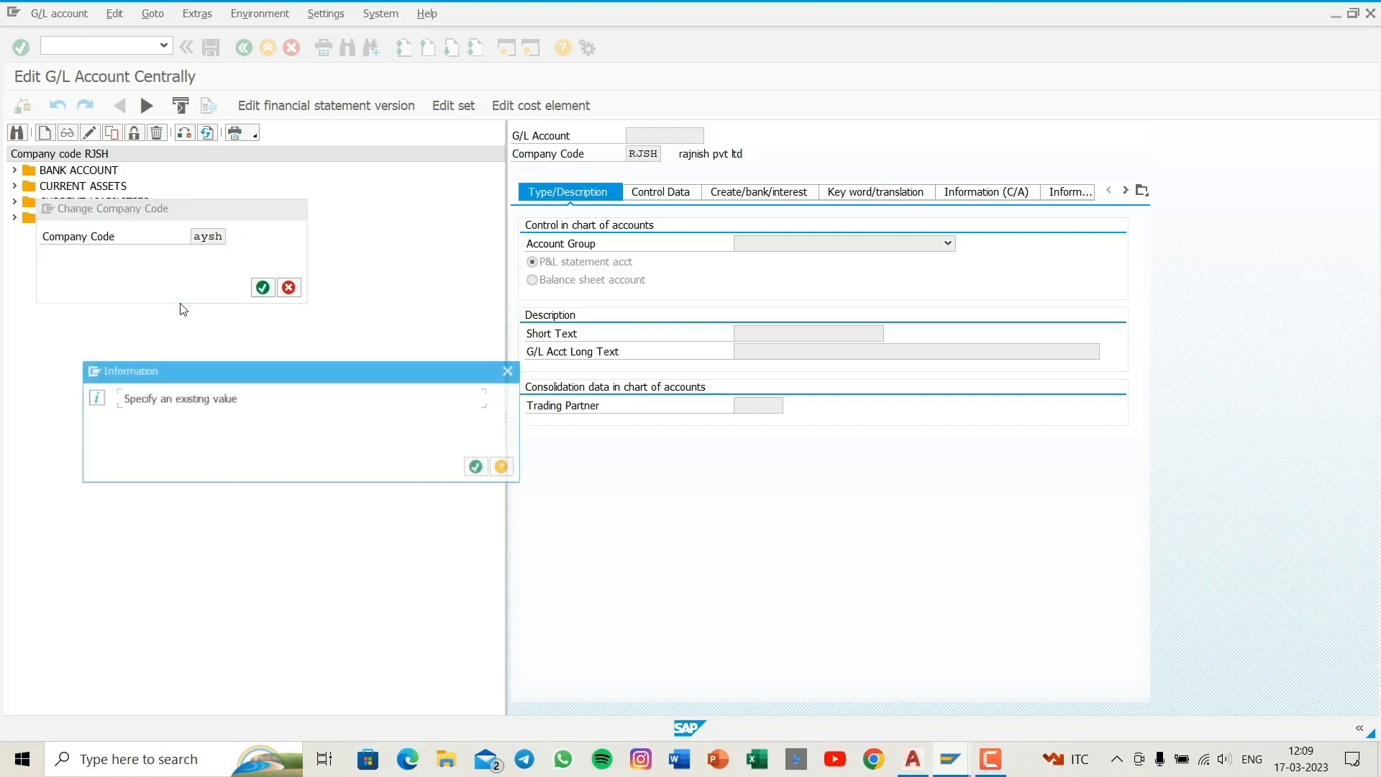
key("Return")
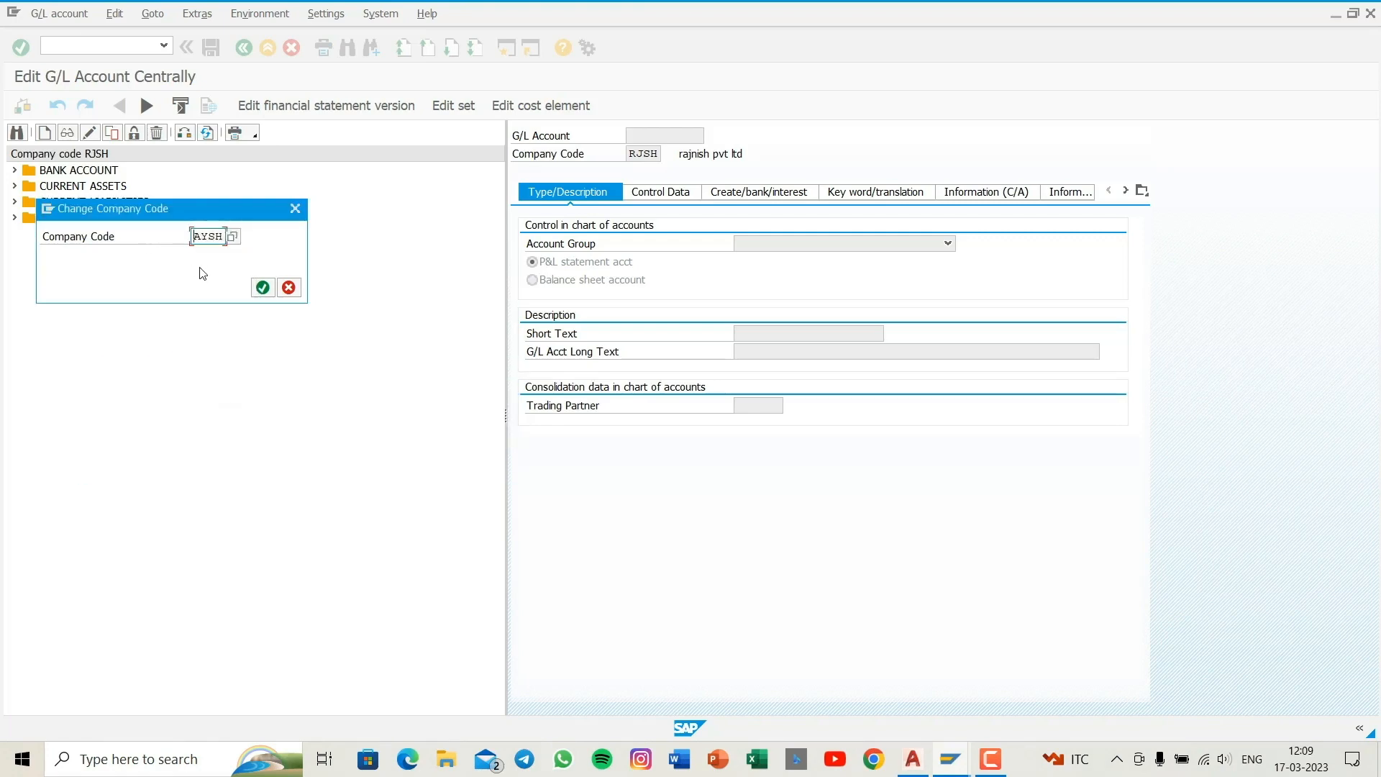
- Change the company code to GAGA and look through its Liabilities accounts
left_click_drag(224, 237, 185, 237)
key("BackSpace")
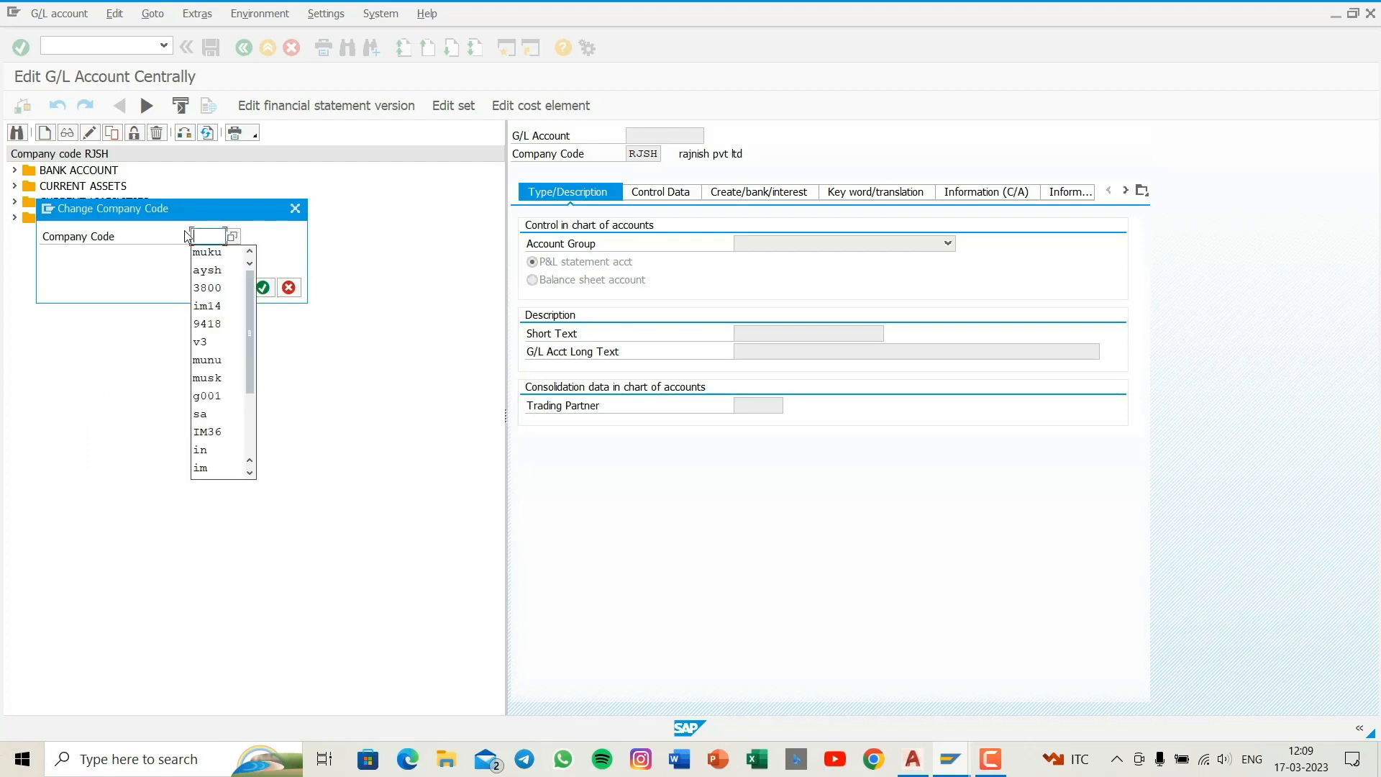
type("gaga")
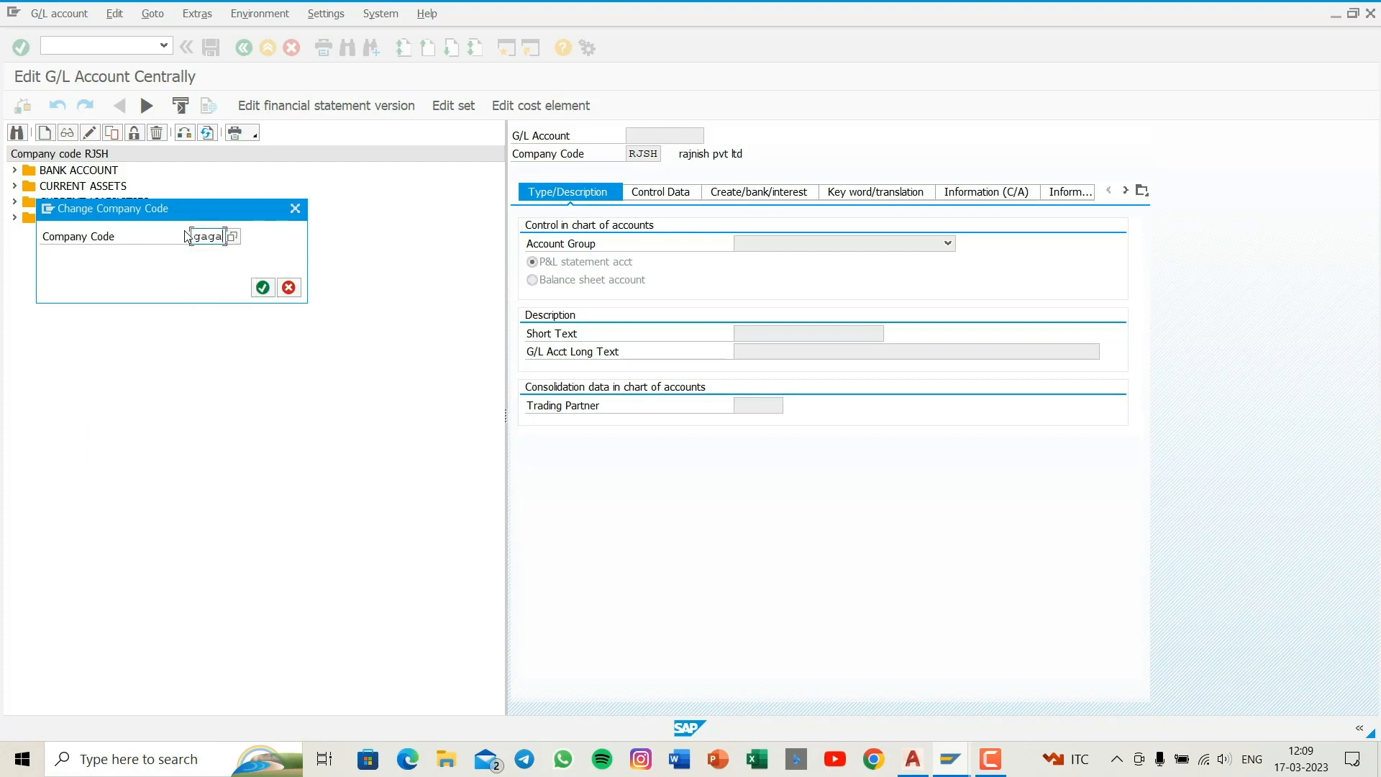
key("Return")
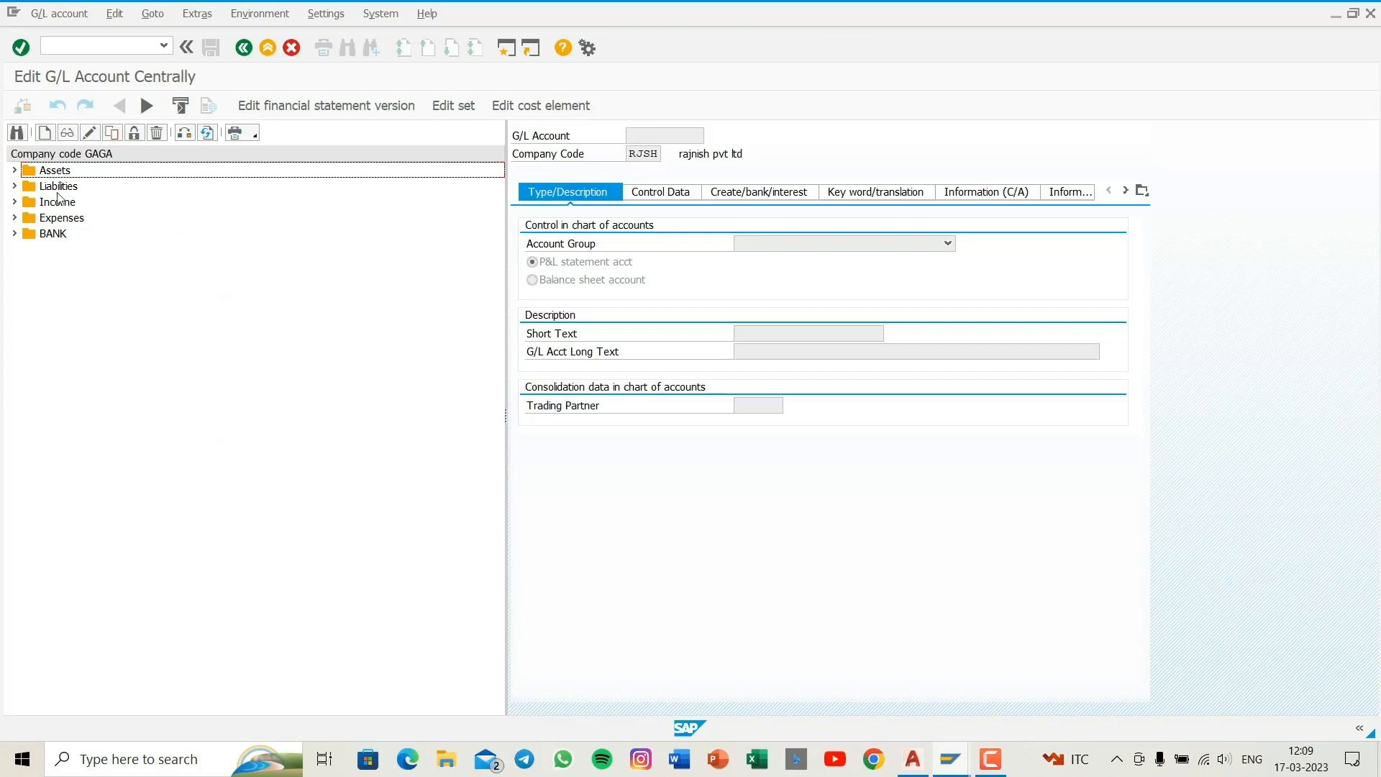
left_click(12, 186)
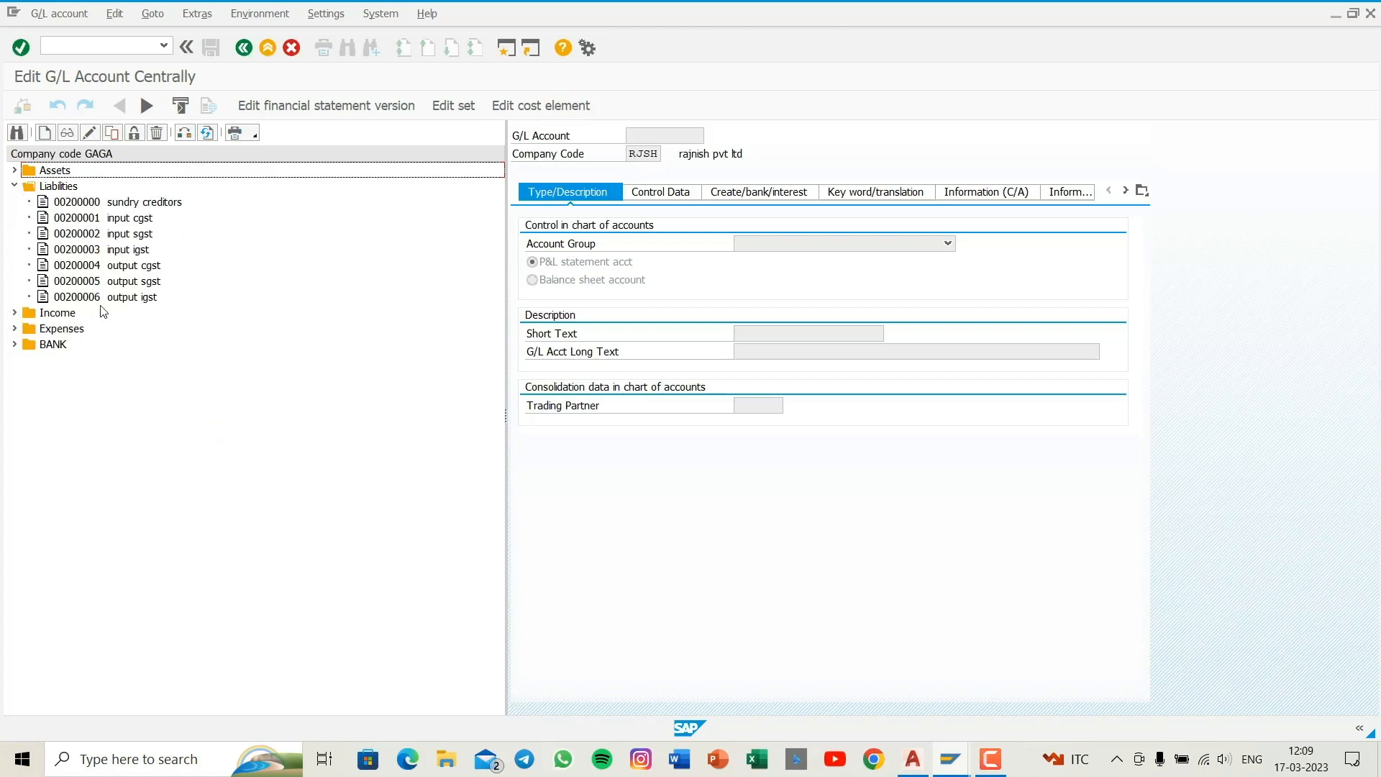
left_click(13, 186)
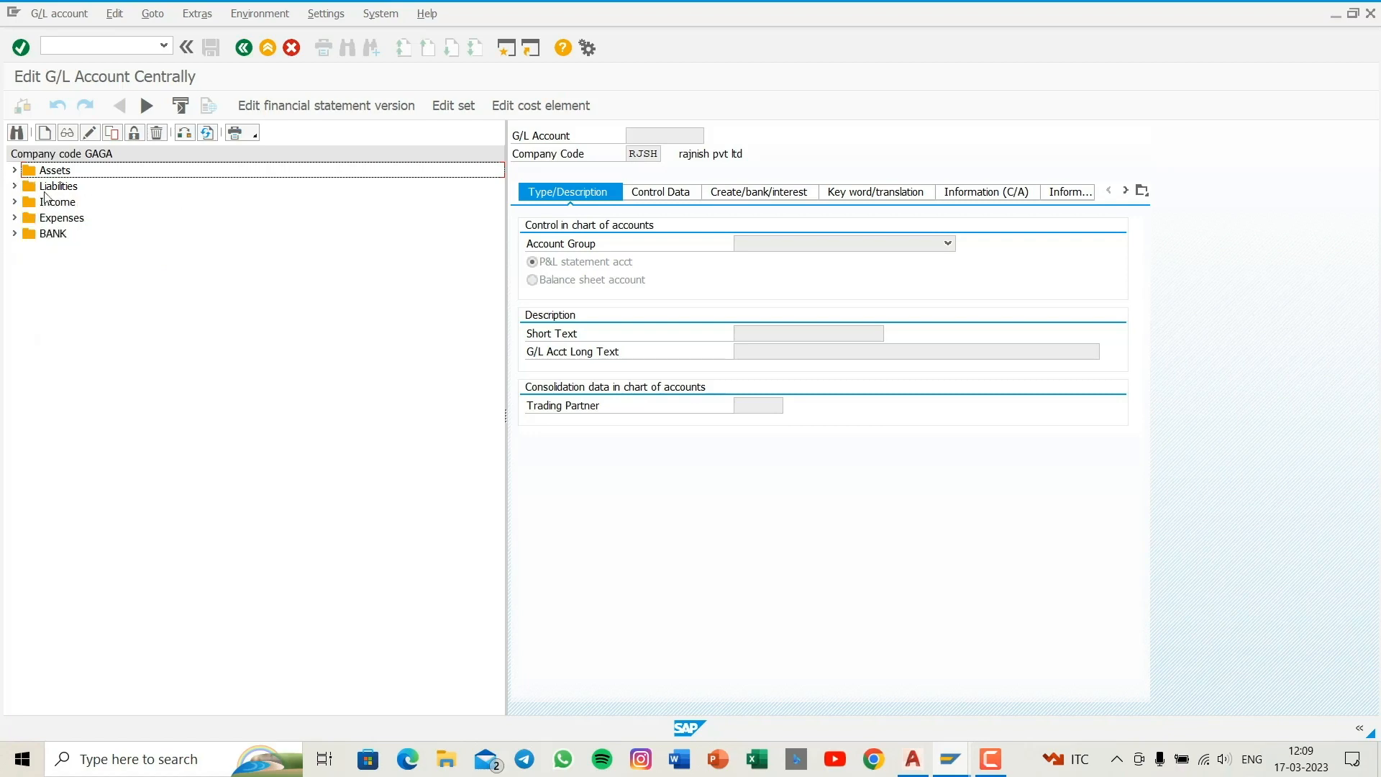
- Try to create a G/L account from the chart of accounts tree under company code RJSH
left_click(97, 132)
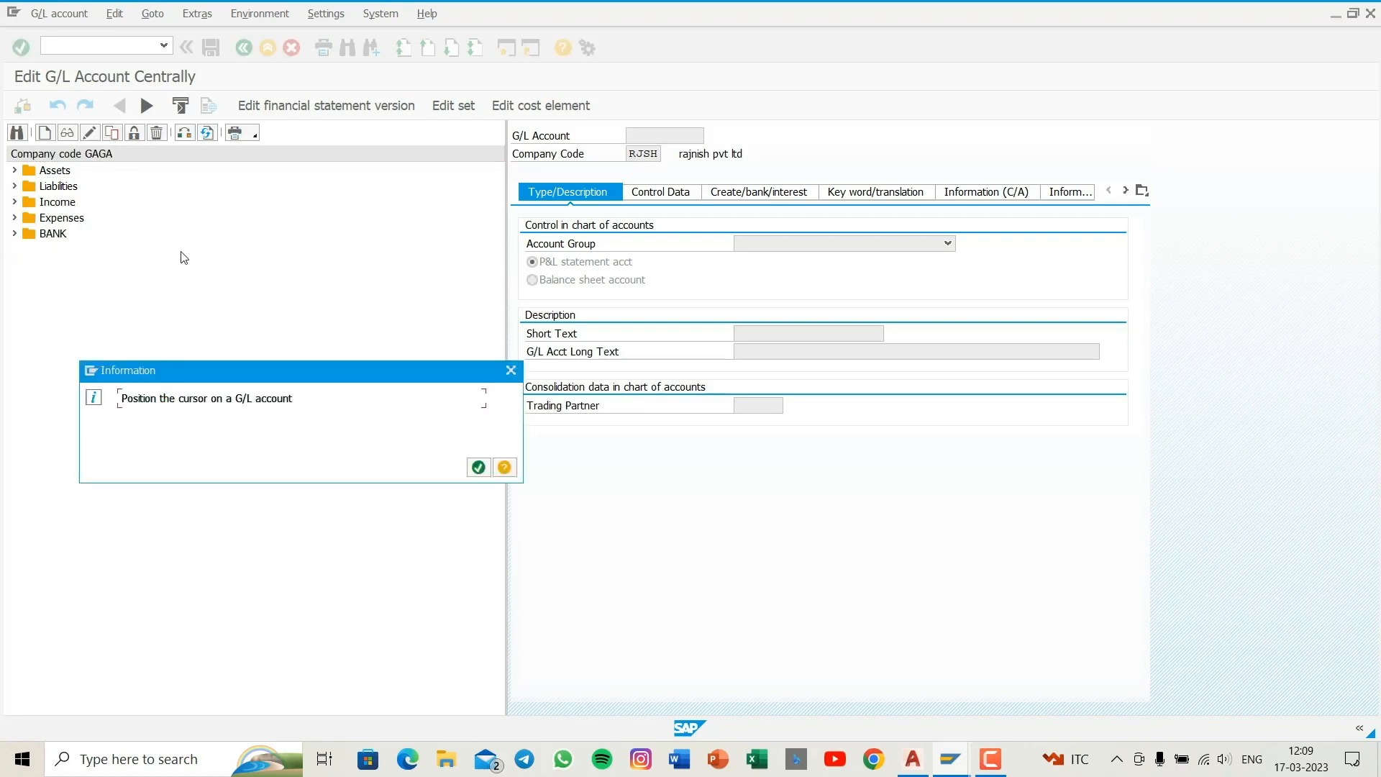
key("Return")
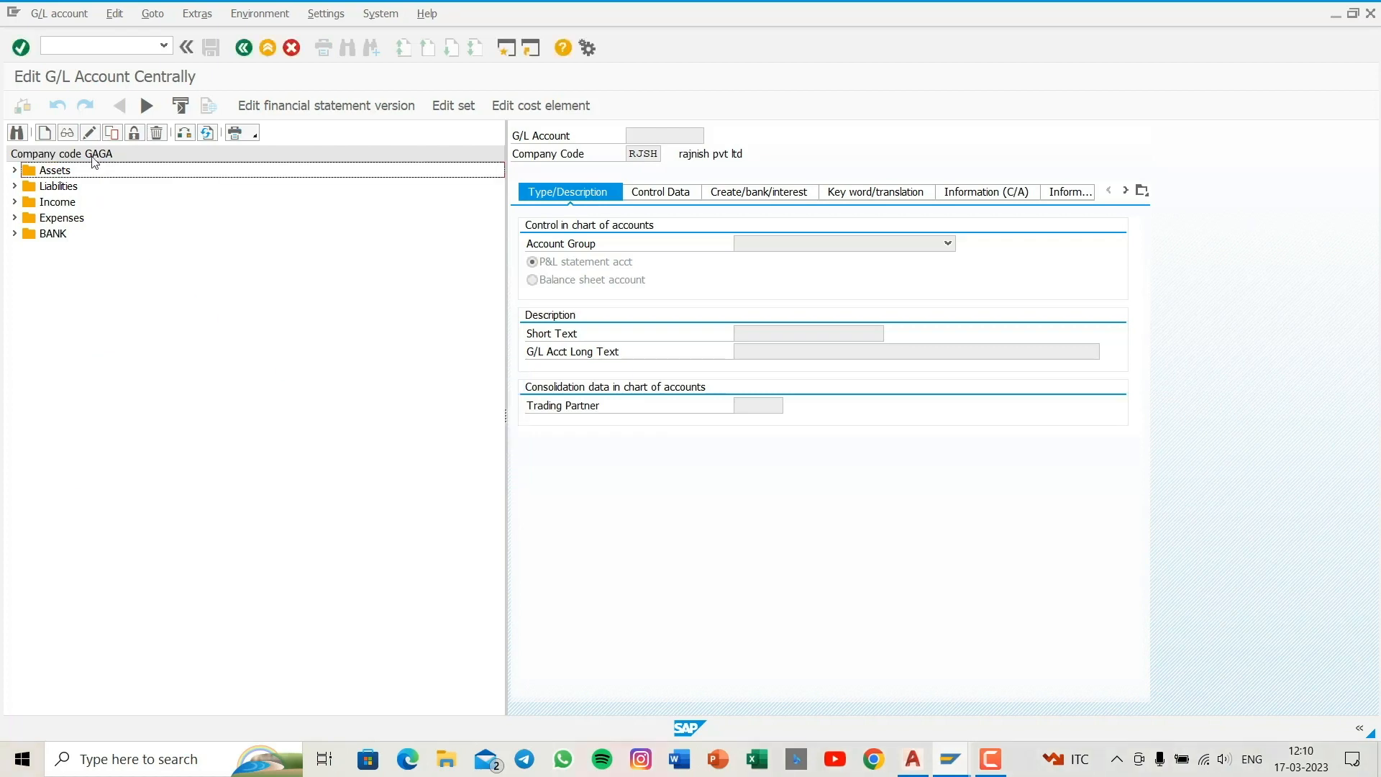
left_click(45, 132)
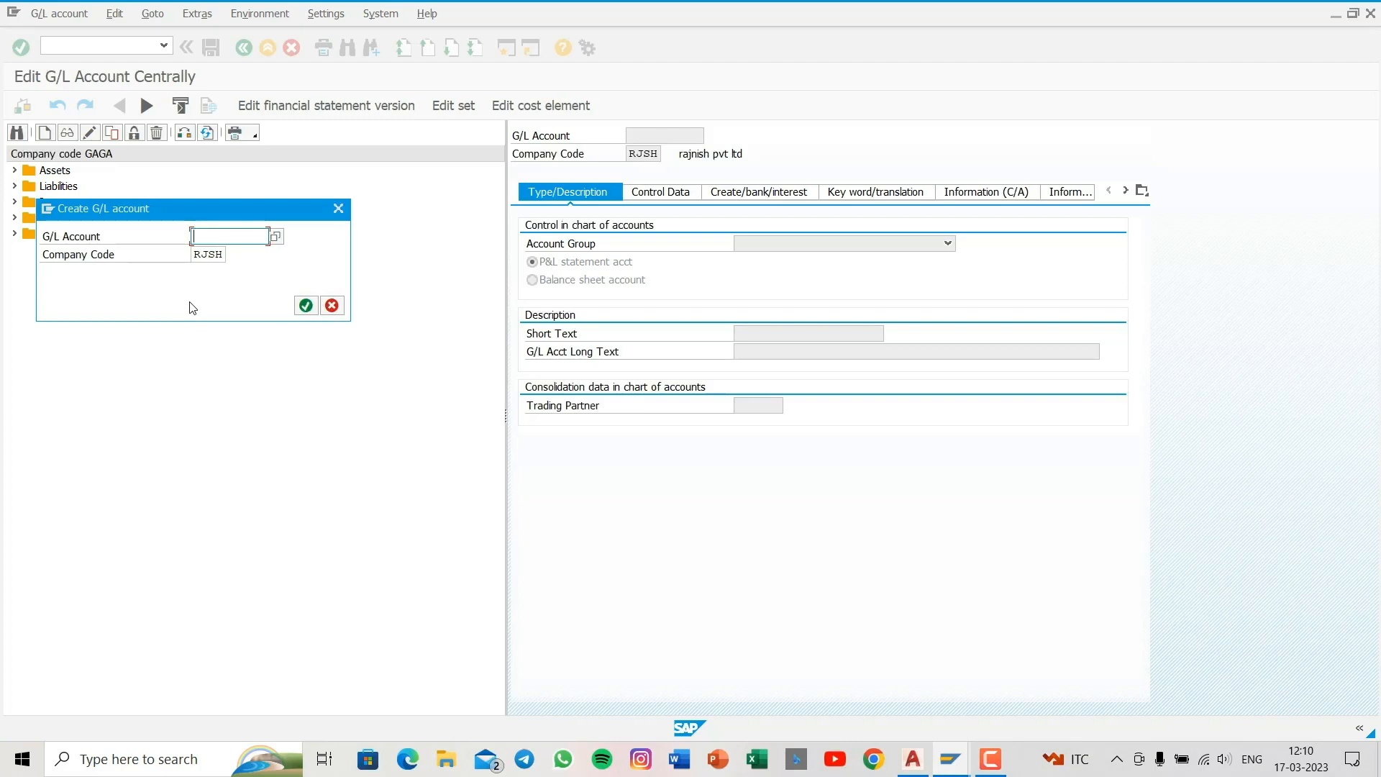
type("200007")
key("Return")
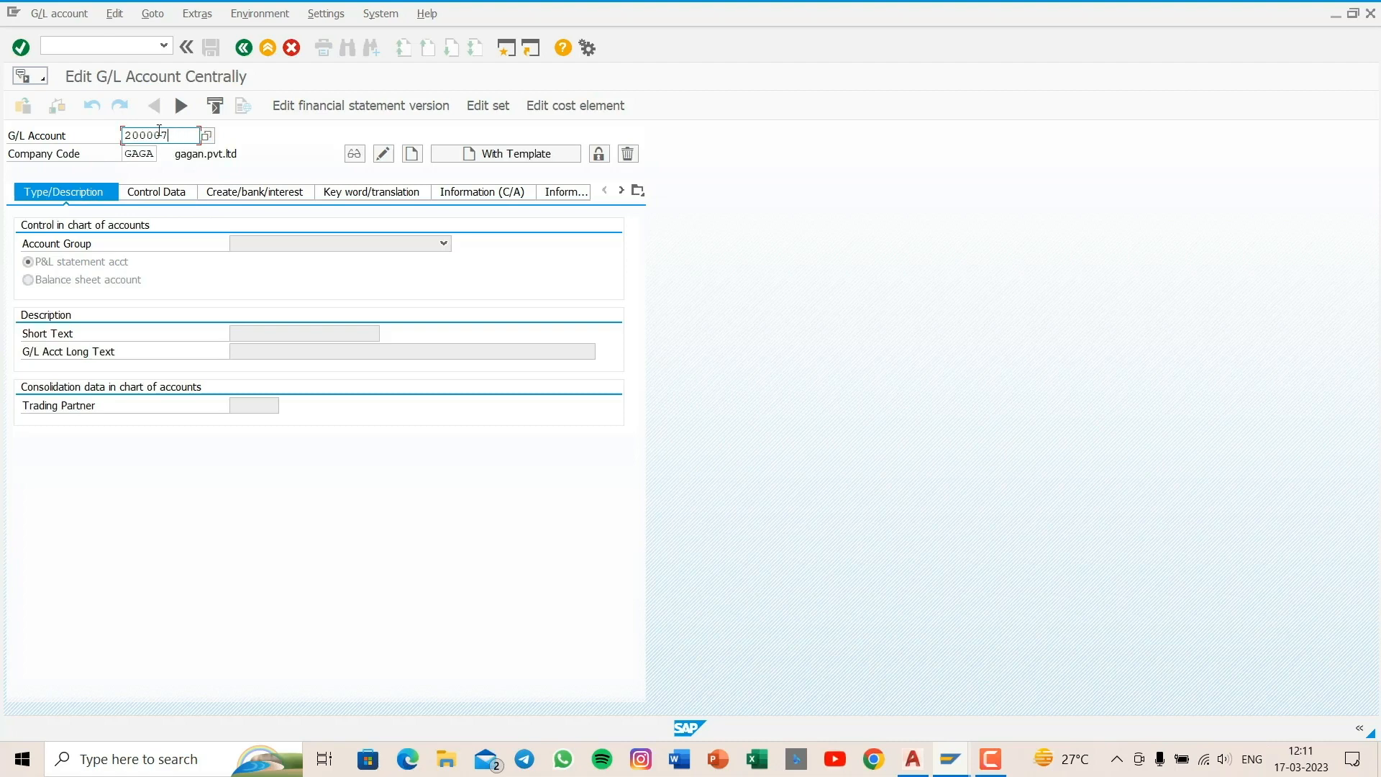
- Start creating G/L account 200007 in company code GAGA as a balance sheet account in the Liabilities group
left_click(411, 155)
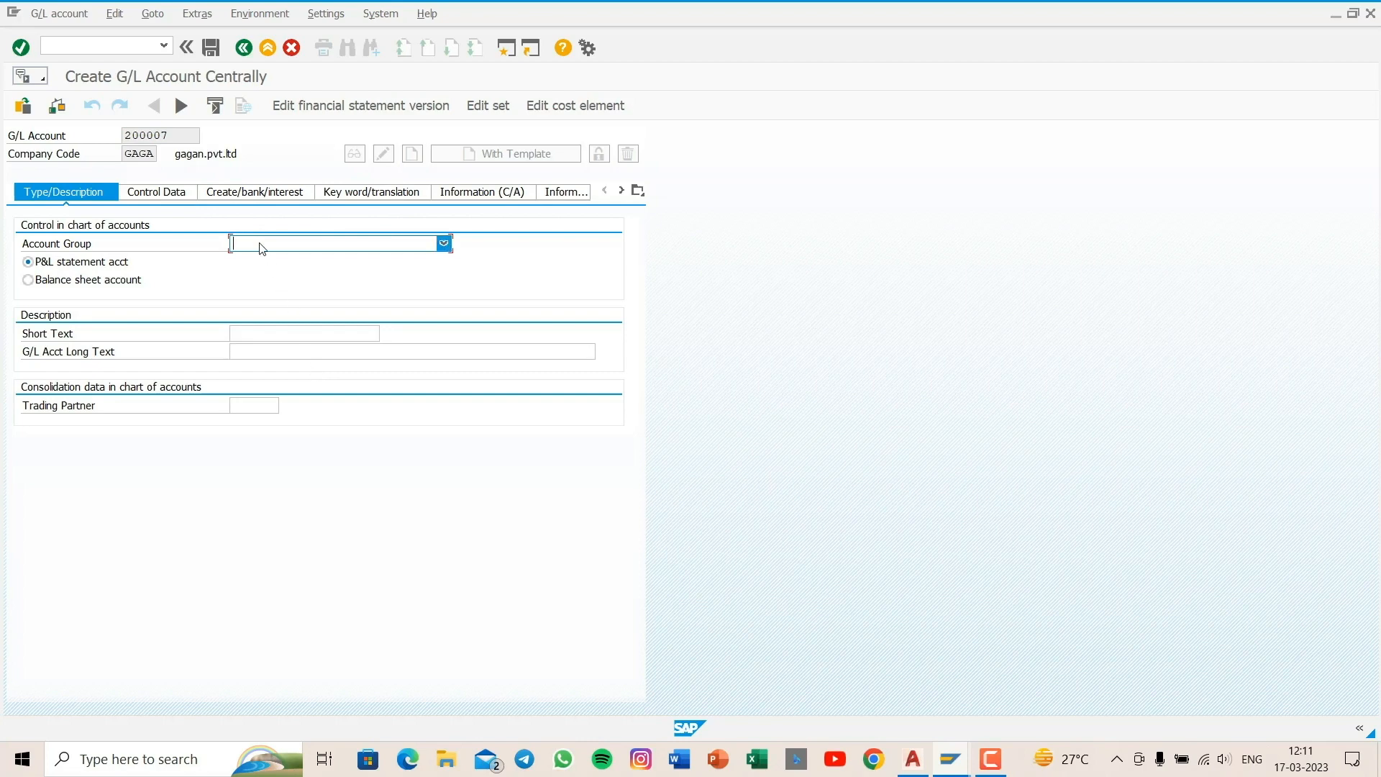
left_click(261, 246)
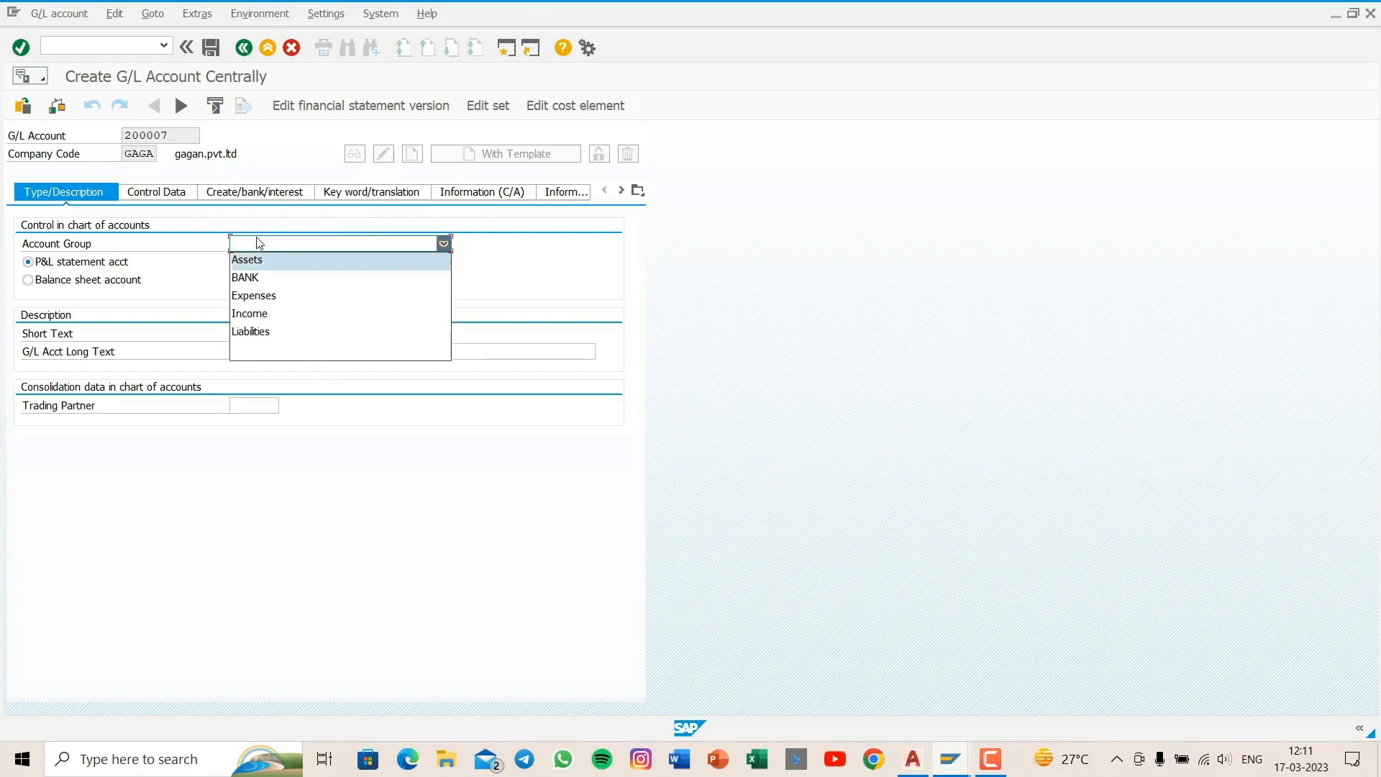
left_click(285, 336)
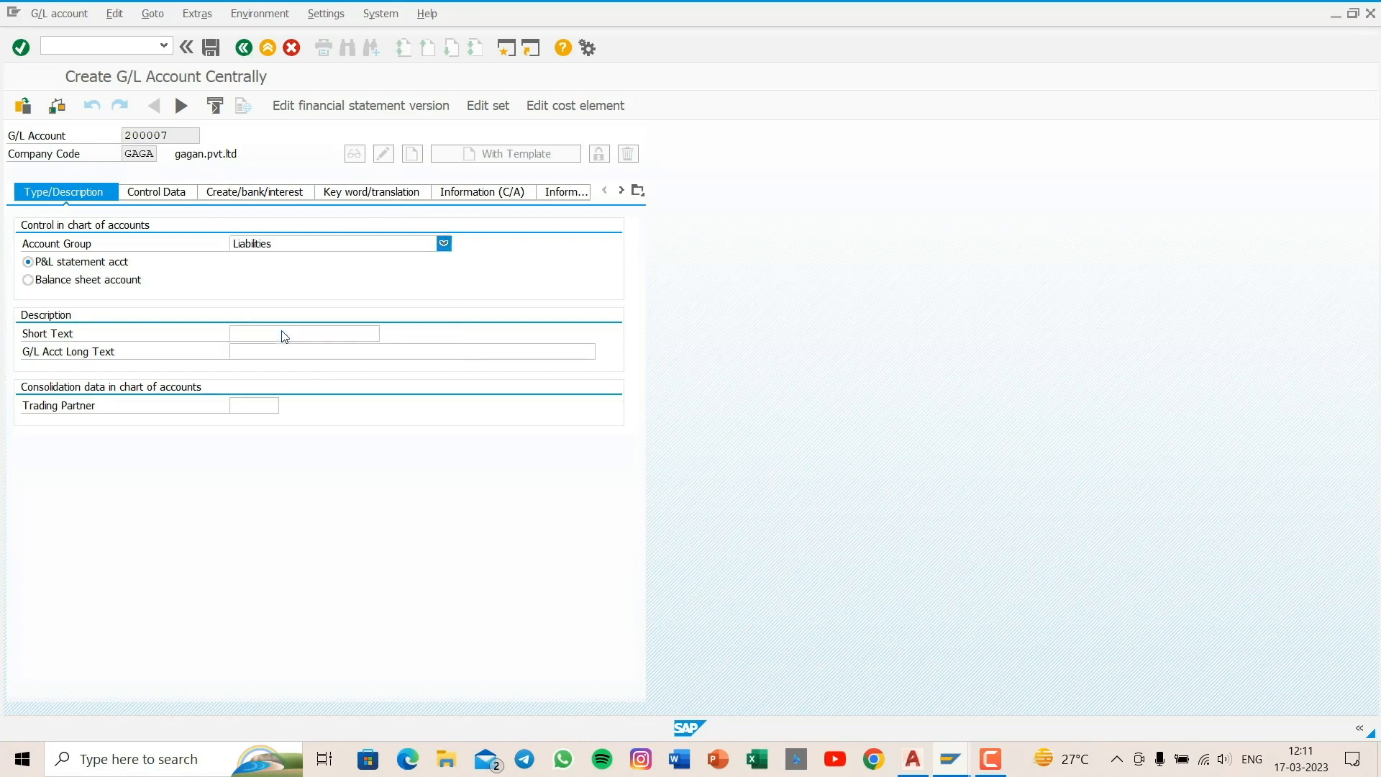
left_click(93, 283)
- Enter "sundry creditors" as the short text and "sundry creditors a/c" as the long text of the G/L account
left_click(240, 334)
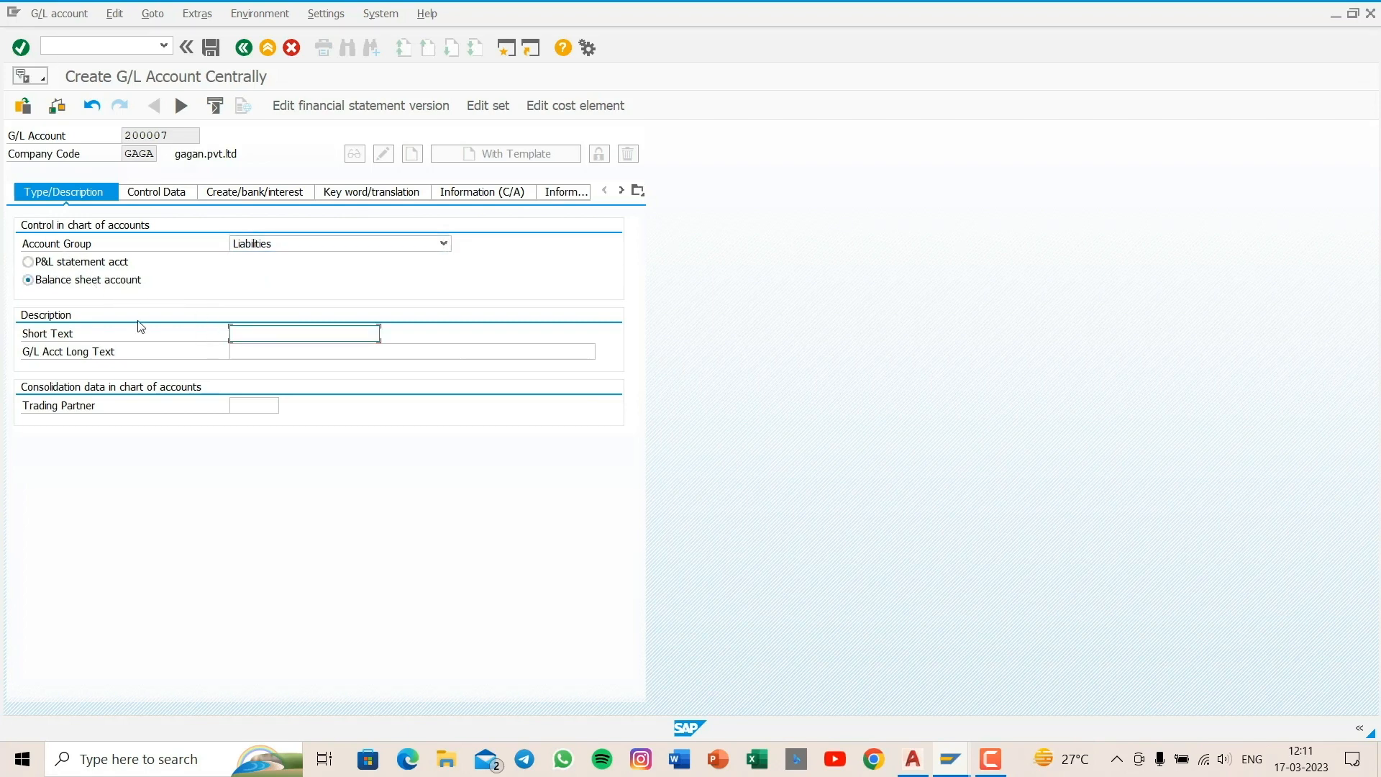
type("sun")
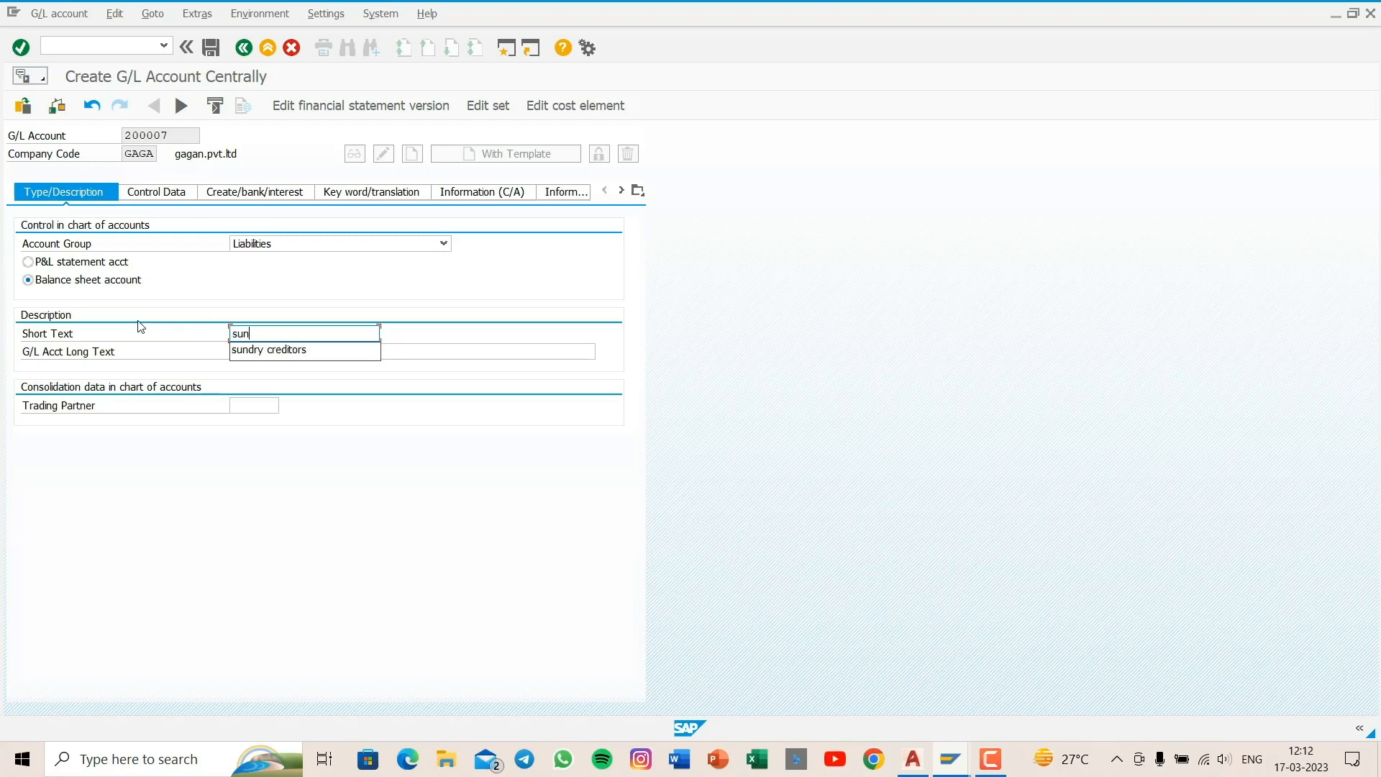
key("Down")
key("Return")
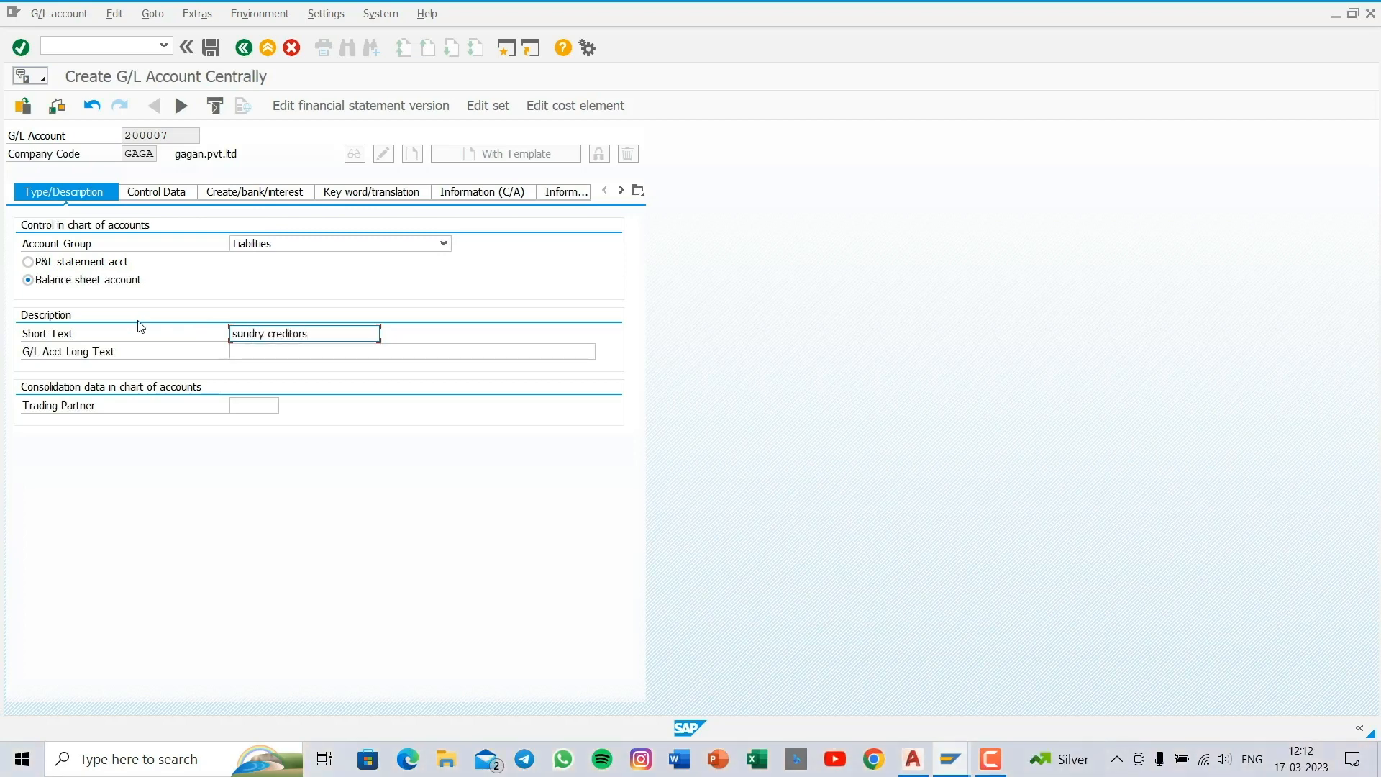
key("Tab")
type("s")
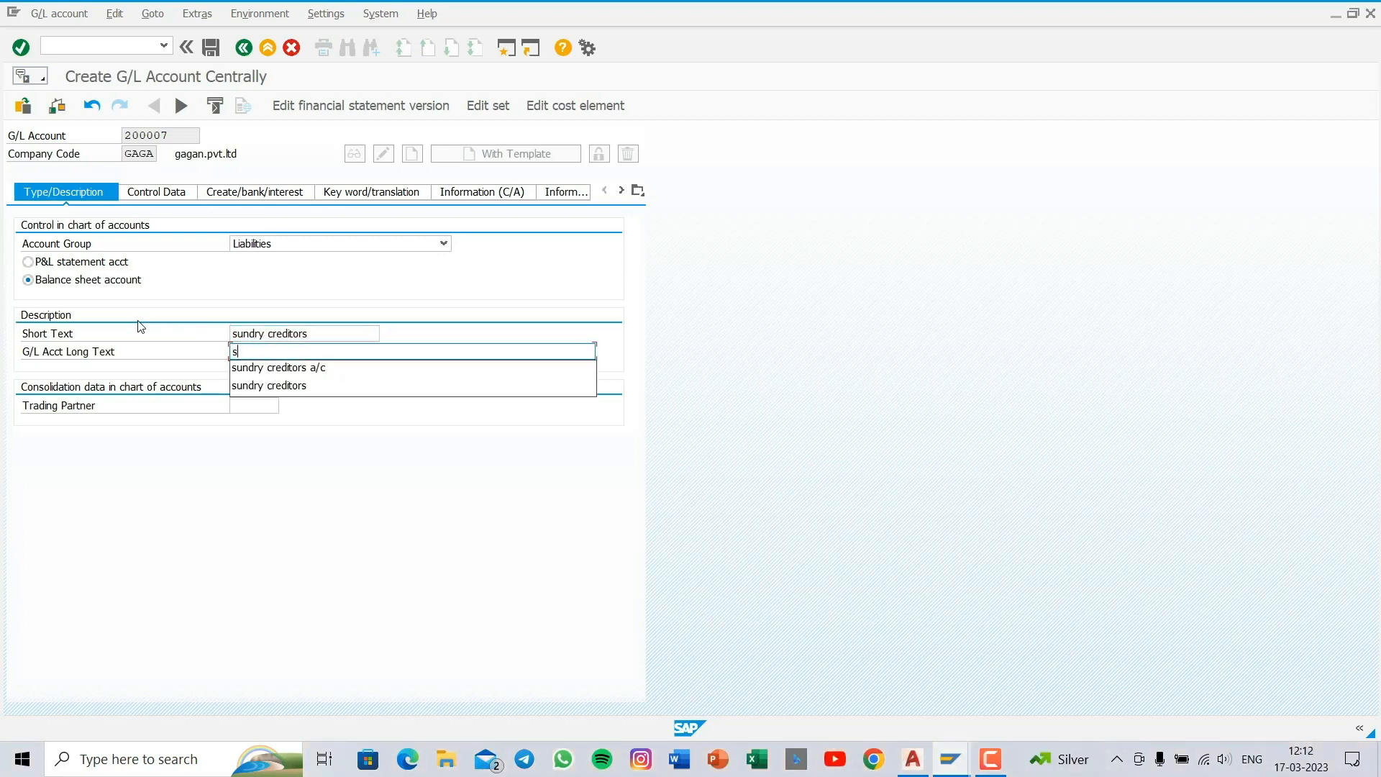
key("Down")
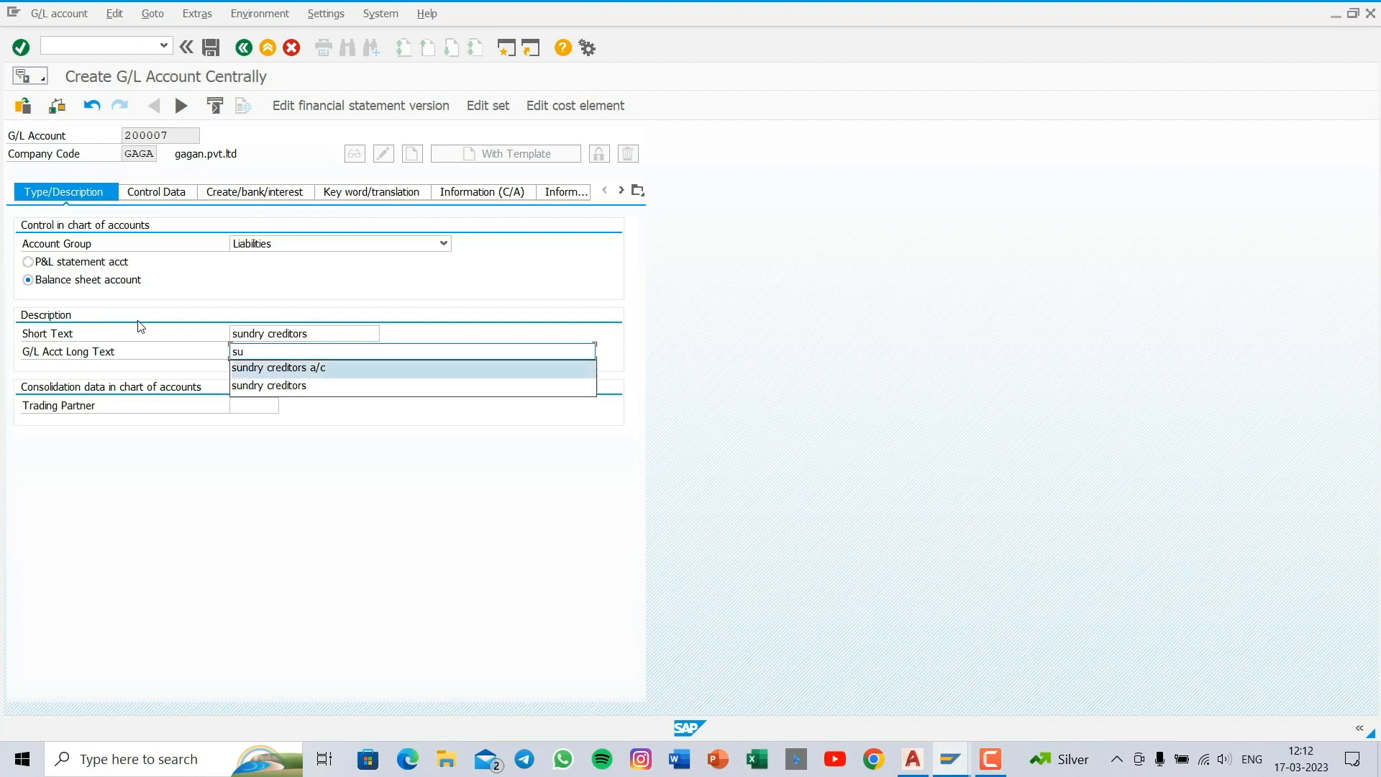
key("Return")
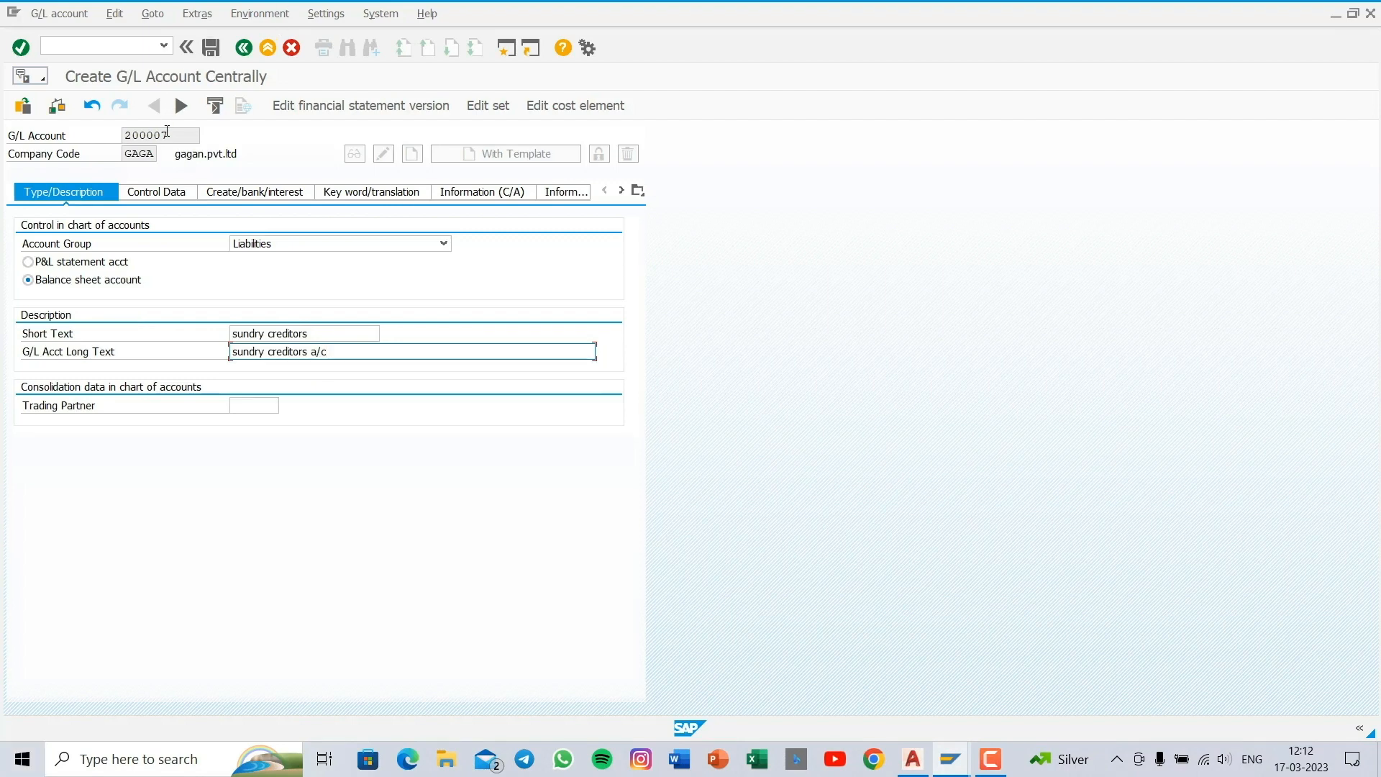
- Make the G/L account a reconciliation account for Vendors in its control data
left_click(165, 197)
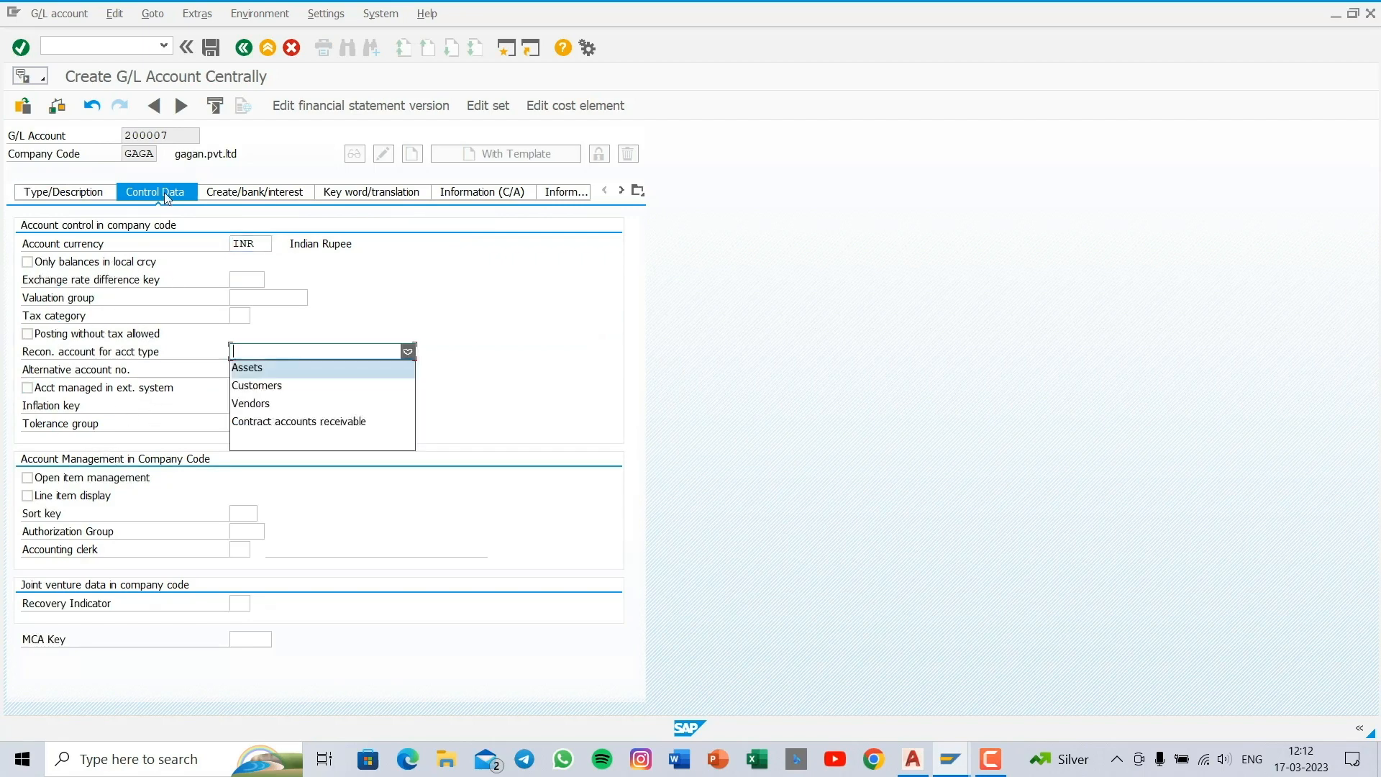
left_click(165, 197)
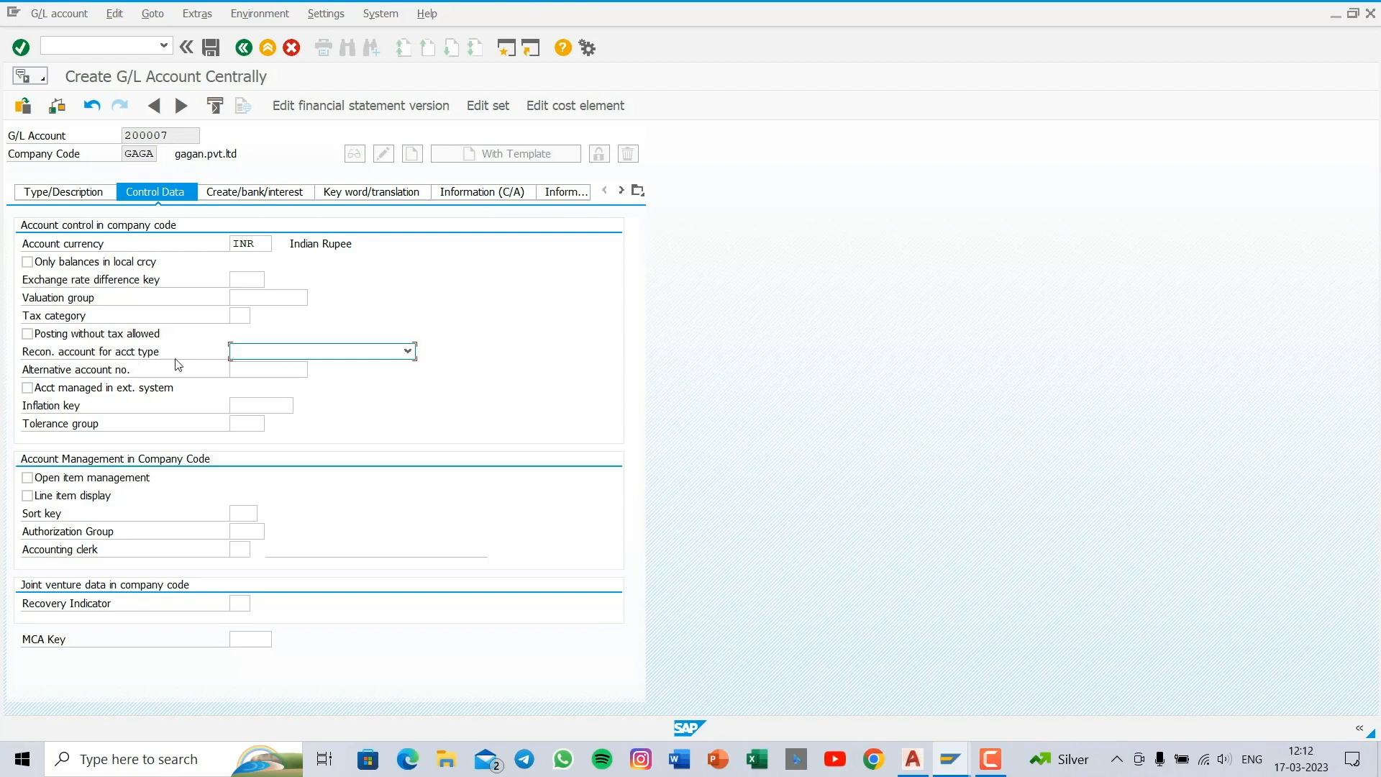
left_click(351, 351)
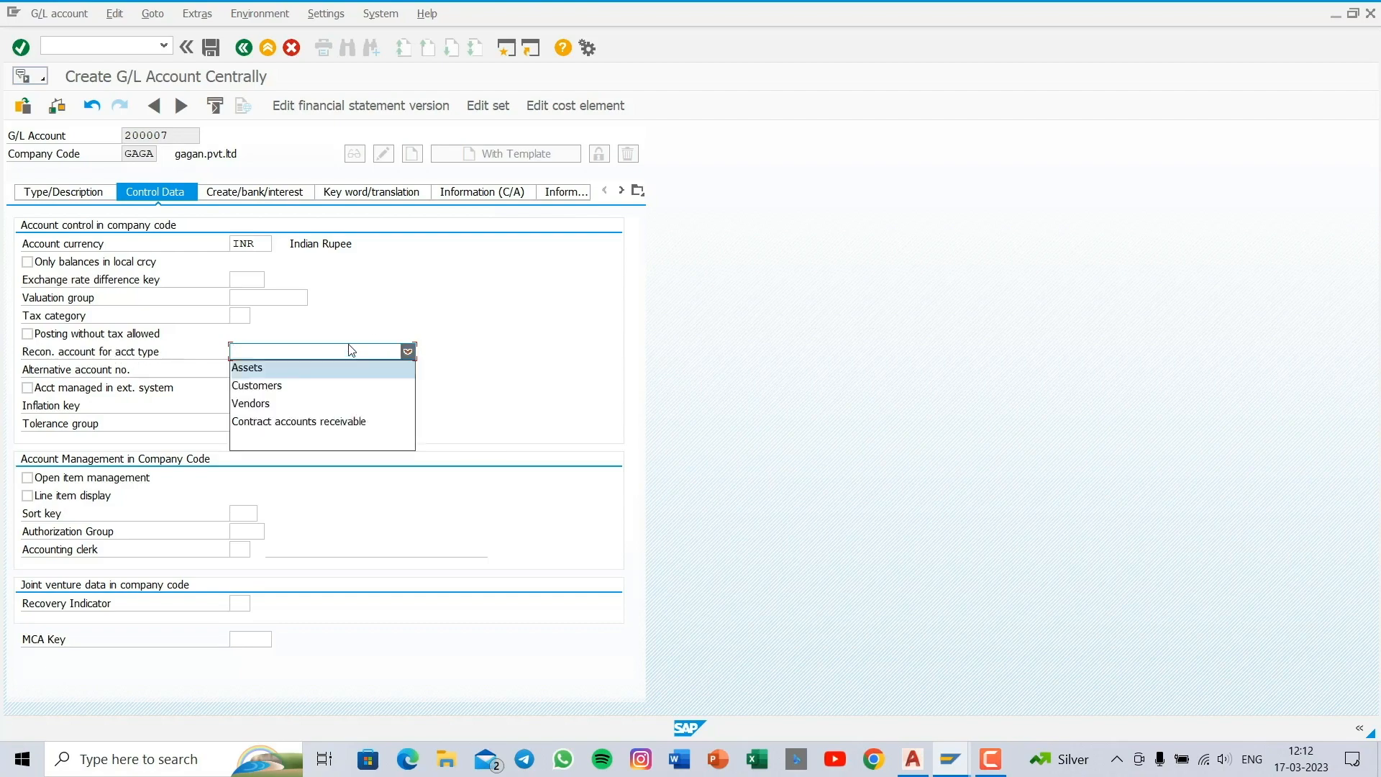
left_click(331, 404)
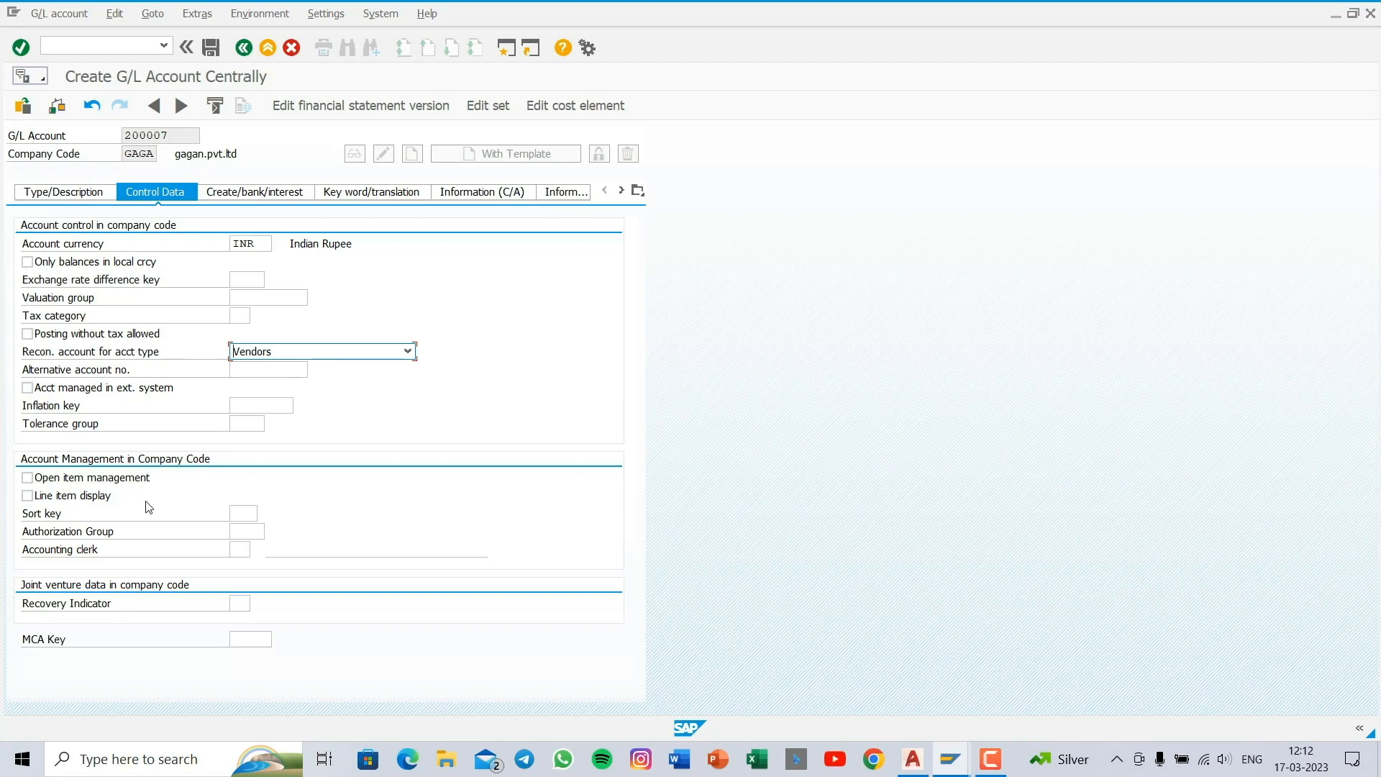
- Enable line item display for the G/L account and set its sort key to 012
left_click(27, 495)
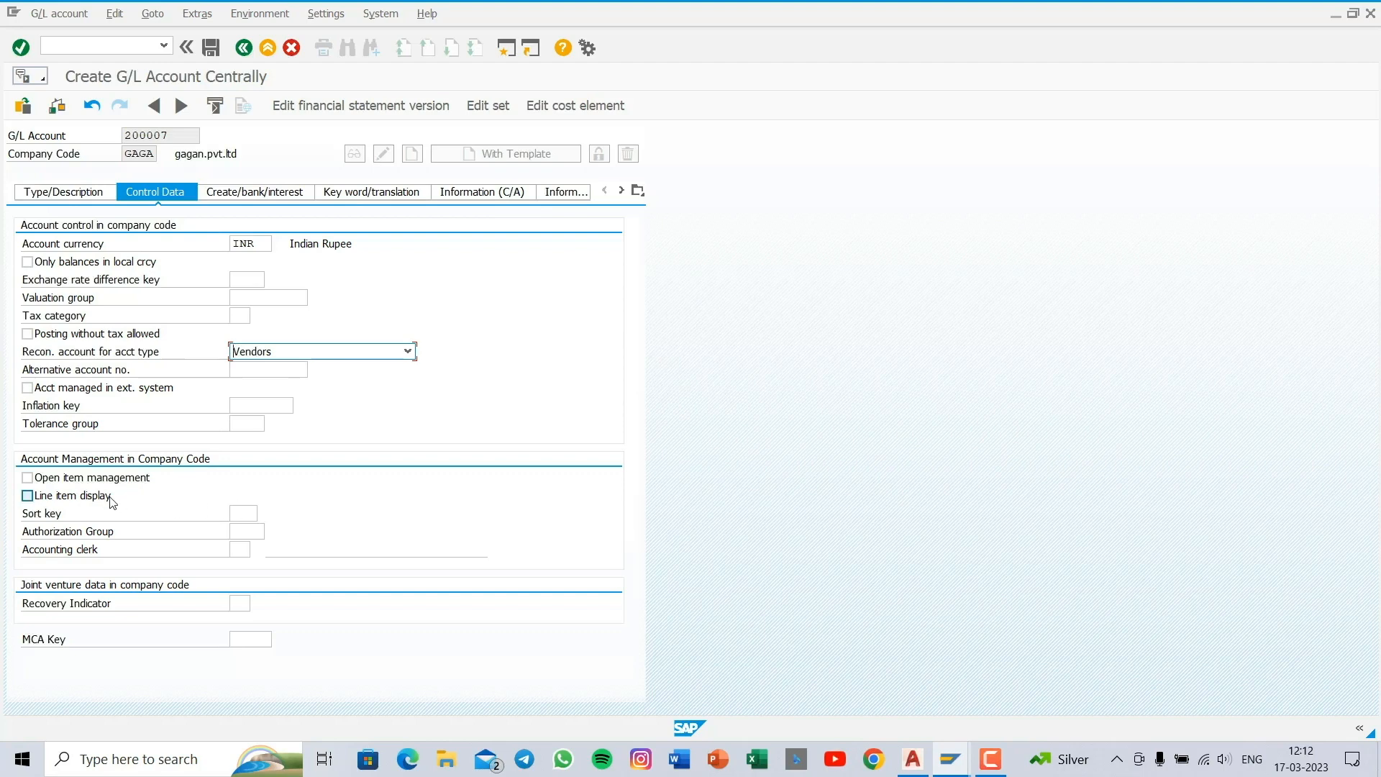
left_click(241, 515)
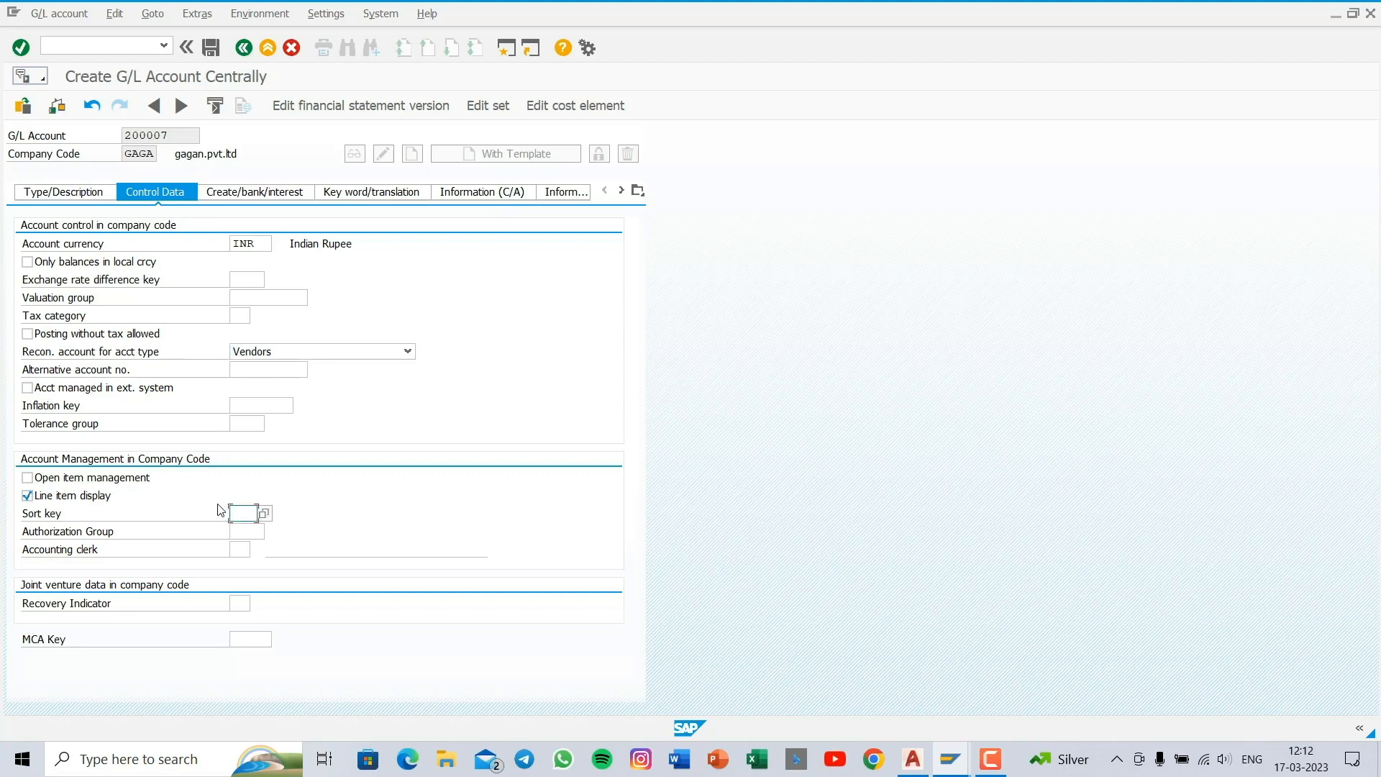
type("012")
- Assign field status group G067 to the G/L account and save it
left_click(259, 192)
type("g")
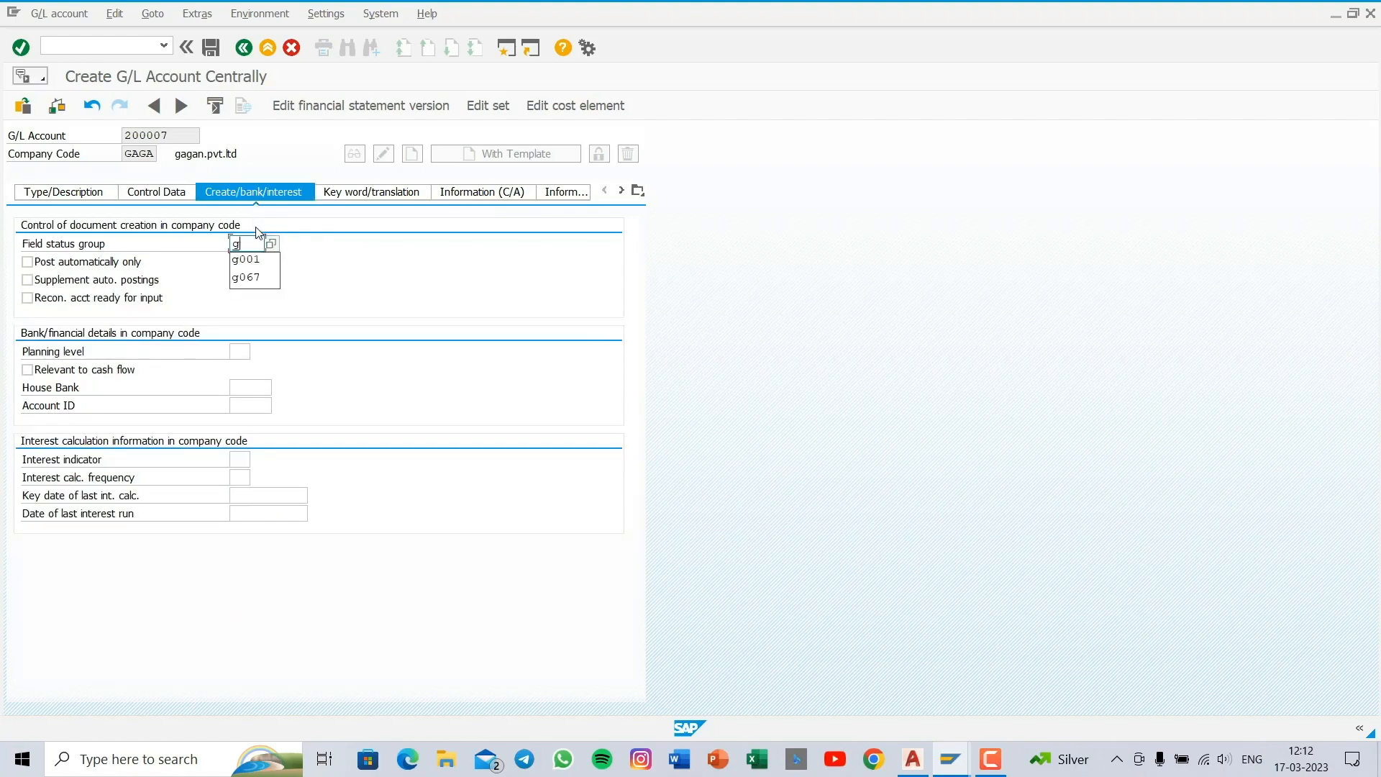
type("067")
left_click(218, 50)
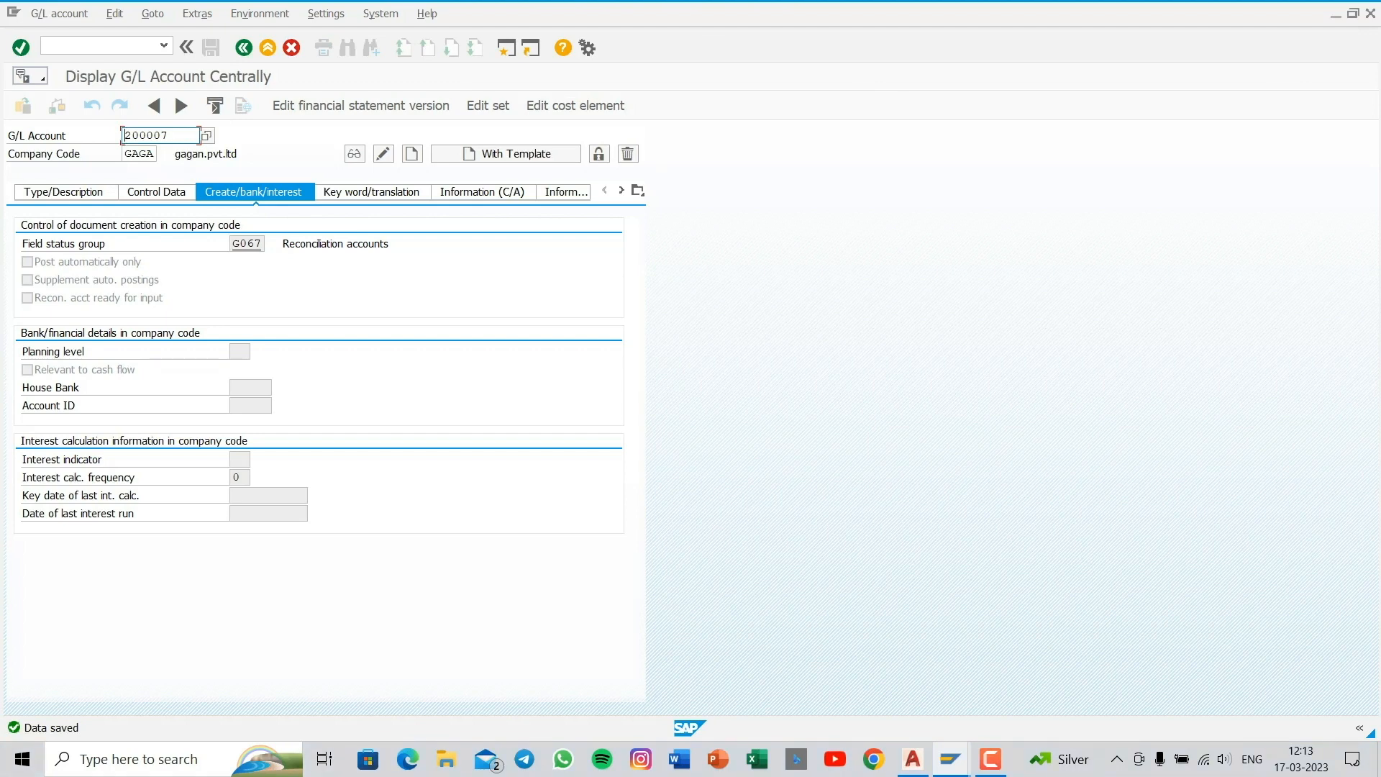
- Open vendor creation with transaction FK01 and look up the existing vendors of company code GAGA
left_click(75, 46)
type("/nfk01")
key("Return")
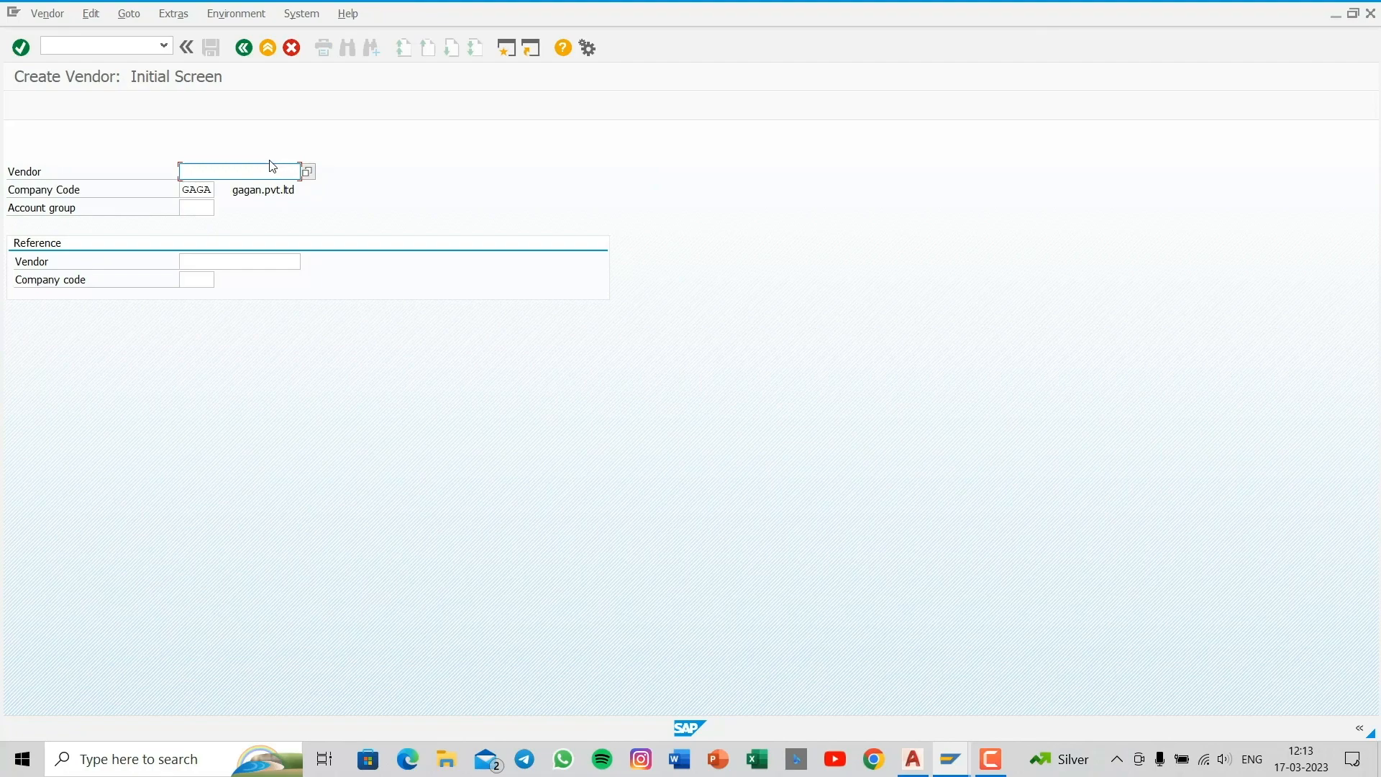
left_click(307, 172)
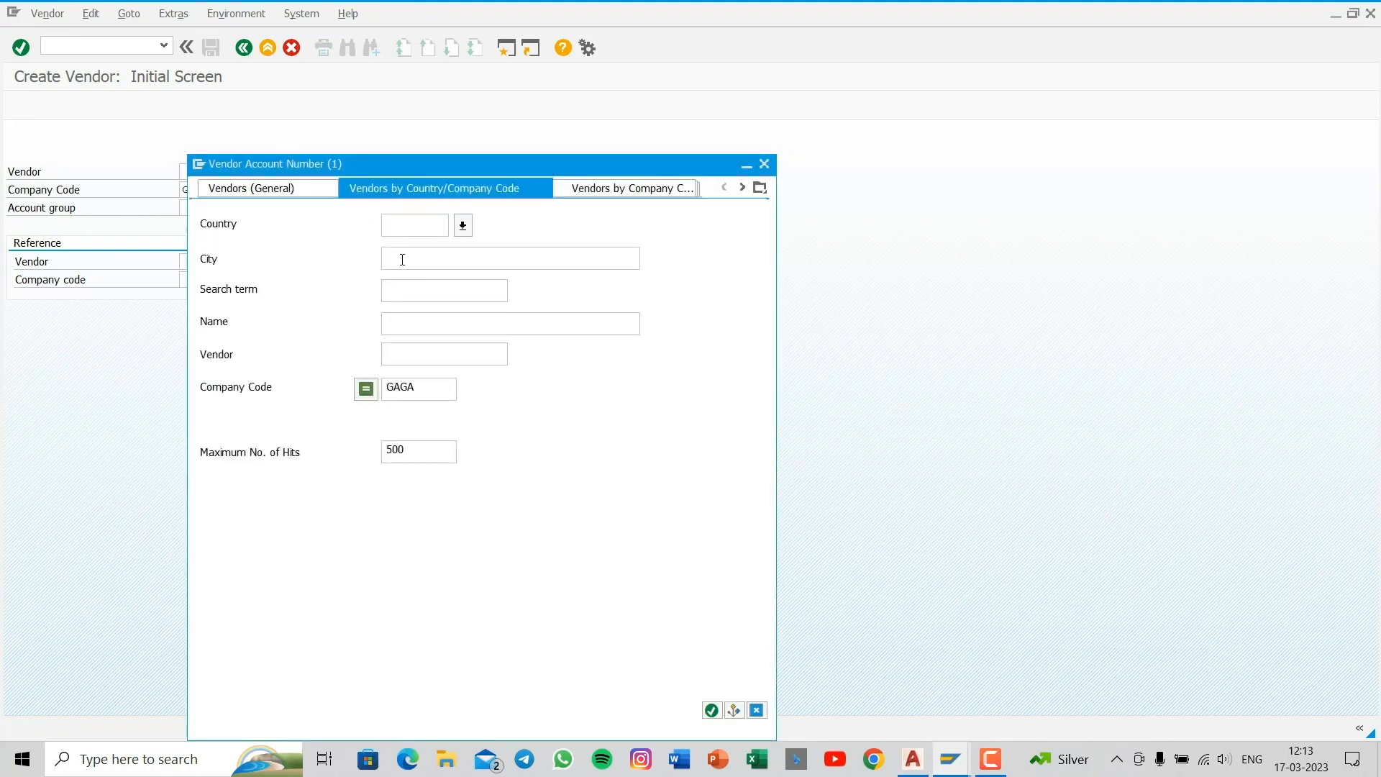
key("Return")
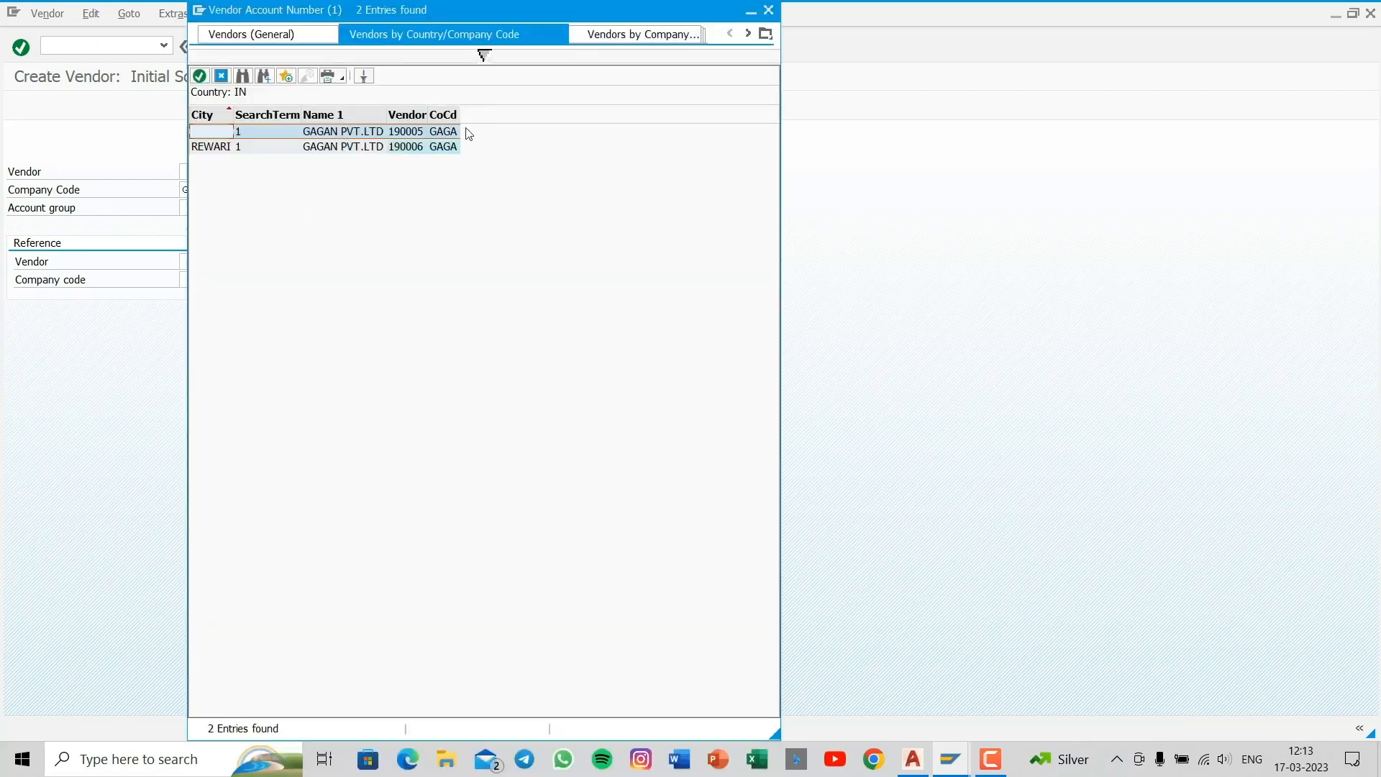
left_click(769, 10)
- Enter account group AYSH for company code GAGA, reopening transaction FK01 as needed, and continue to the vendor's address data
left_click(191, 205)
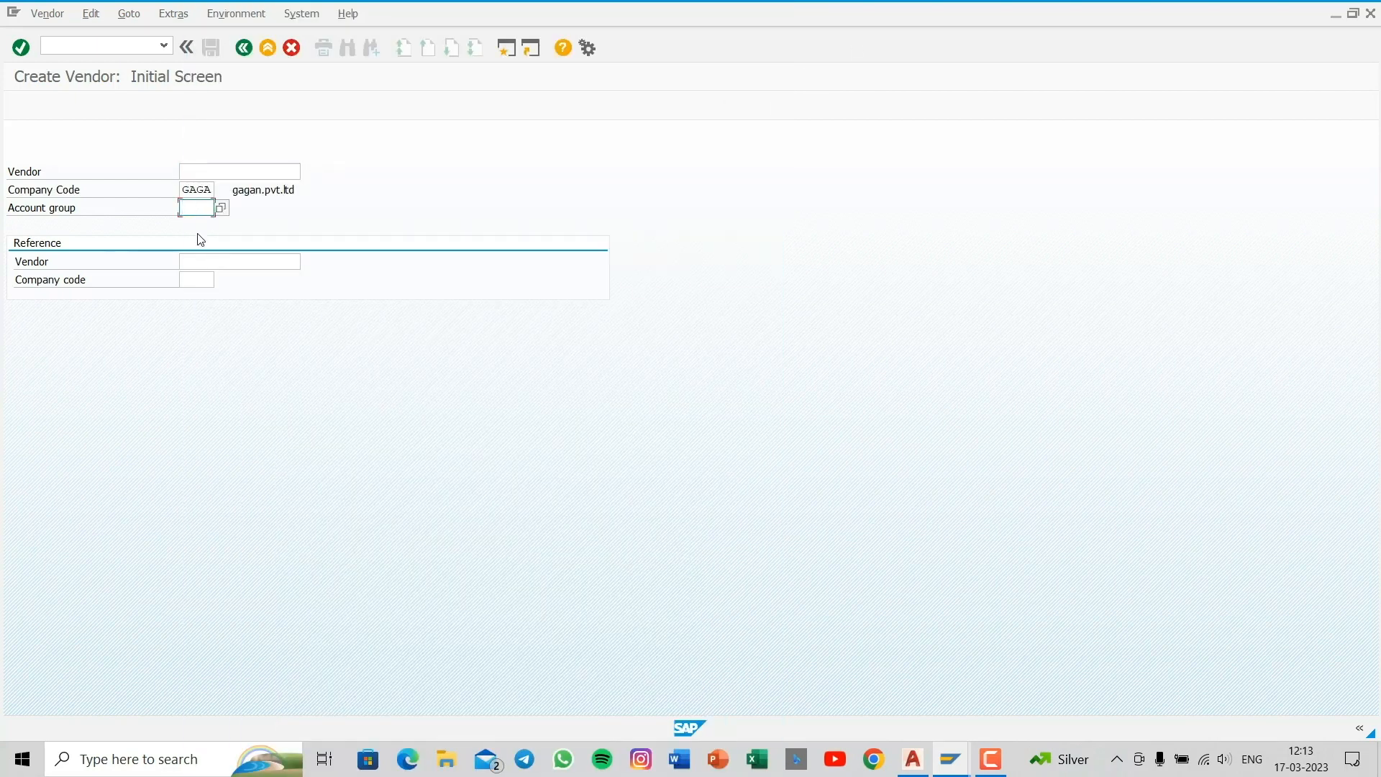
type("ay")
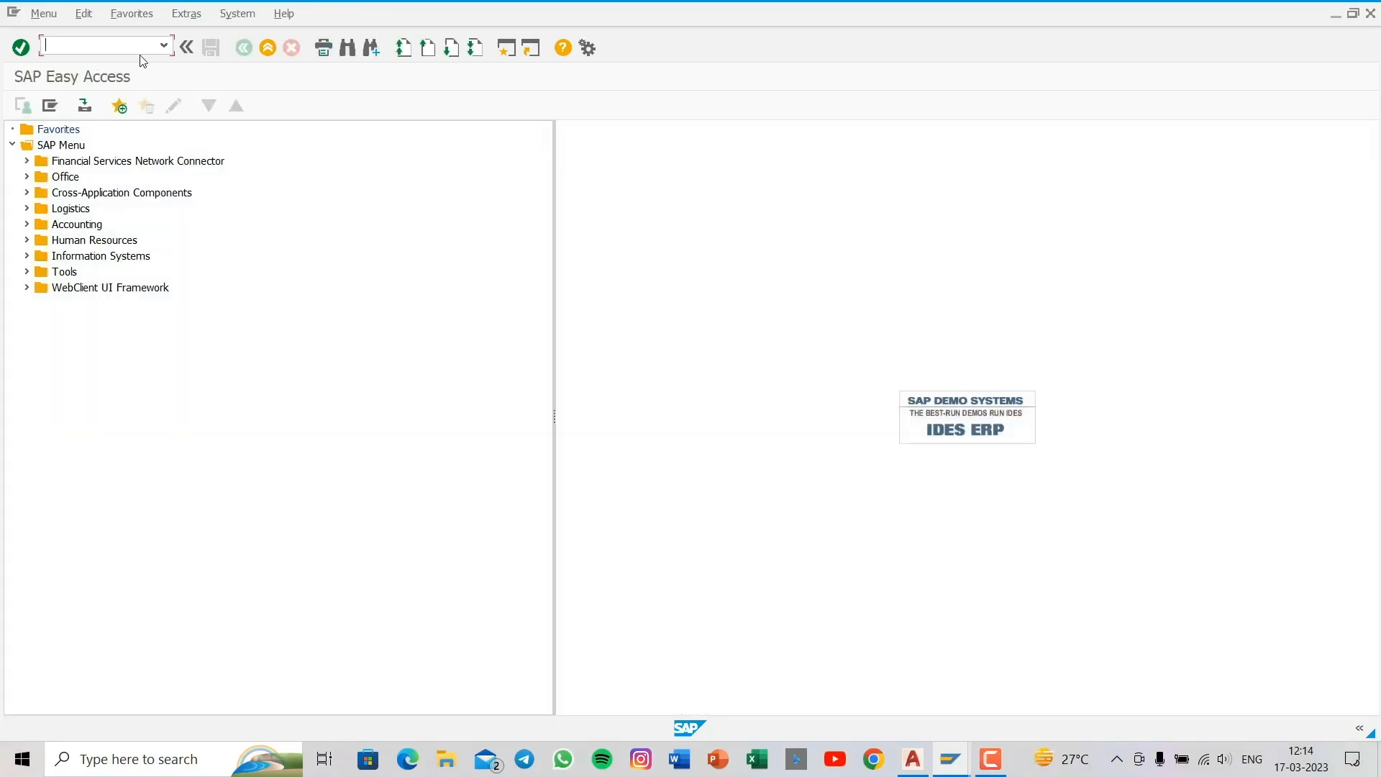
type("/")
type("f")
type("k01")
key("Return")
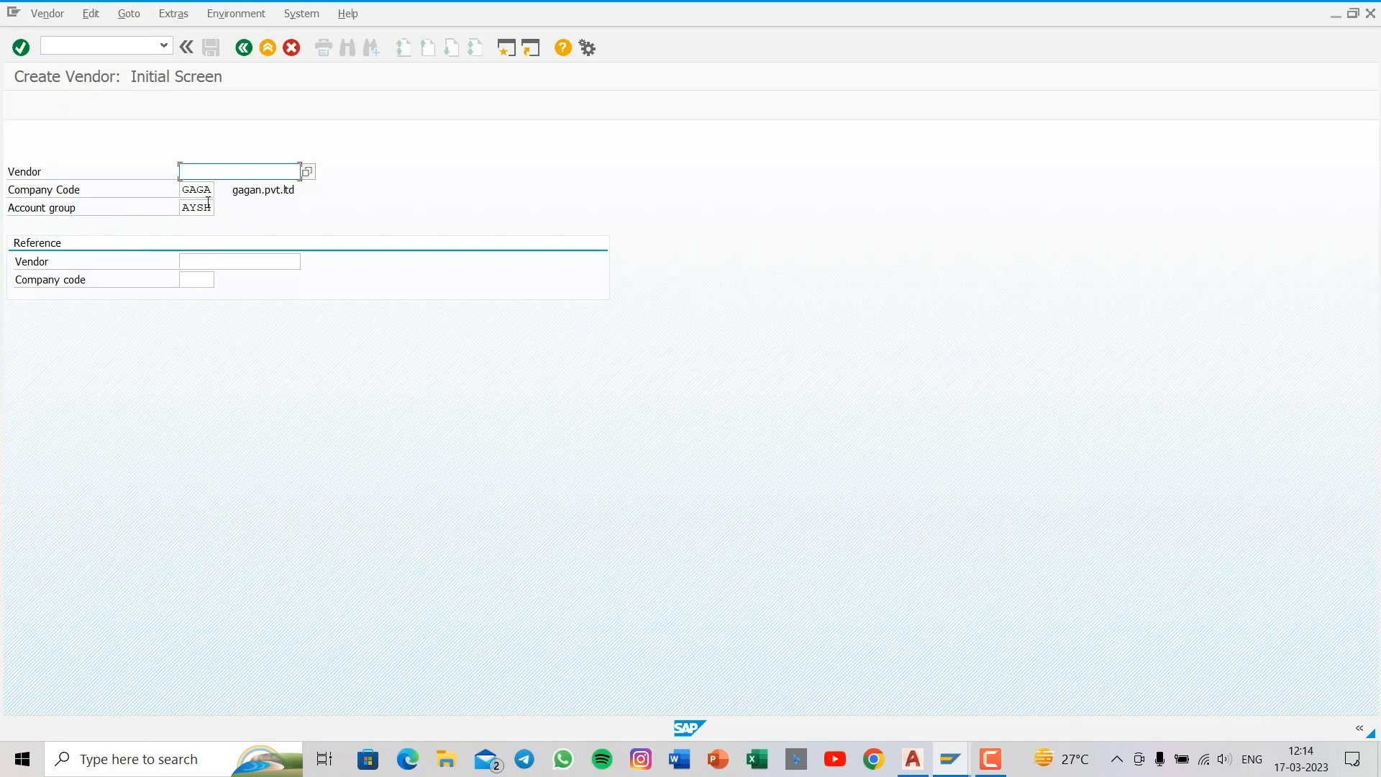
left_click(197, 208)
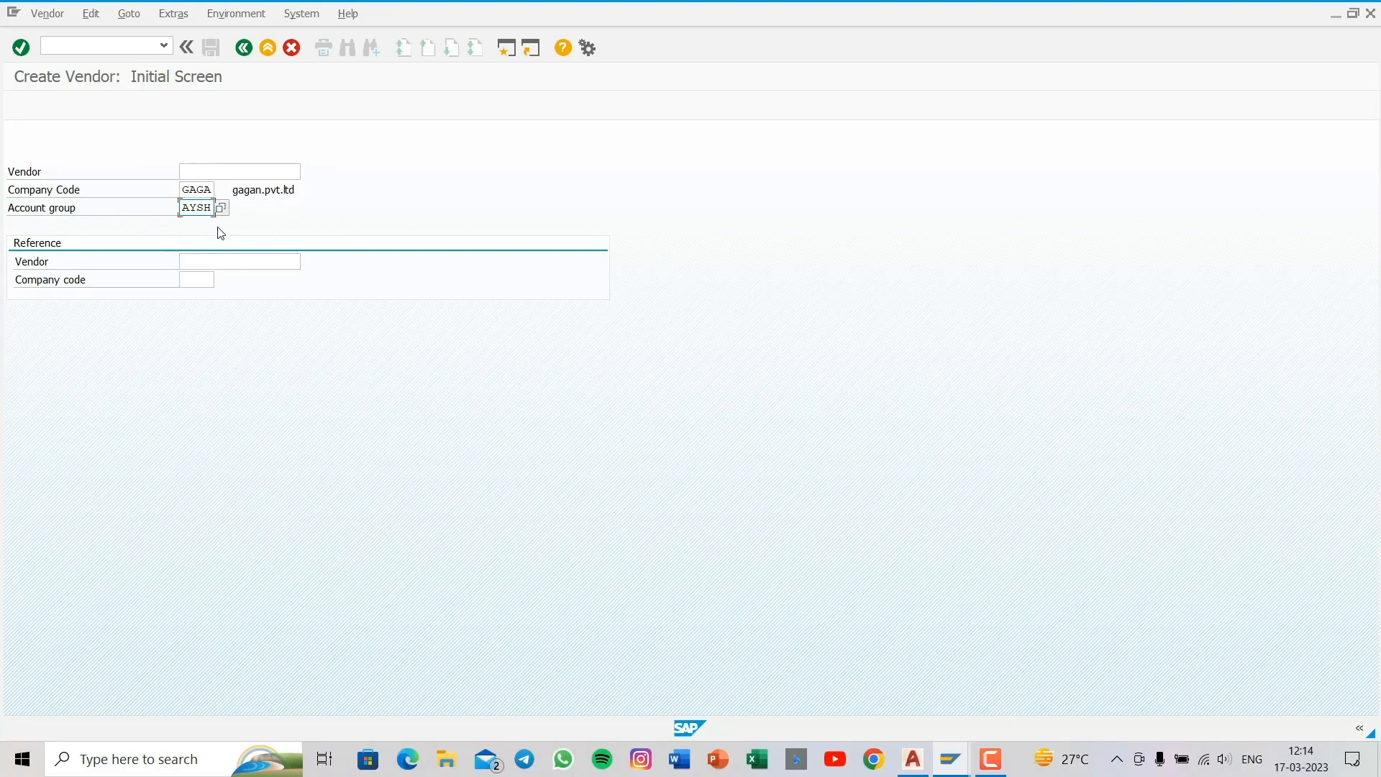
key("Return")
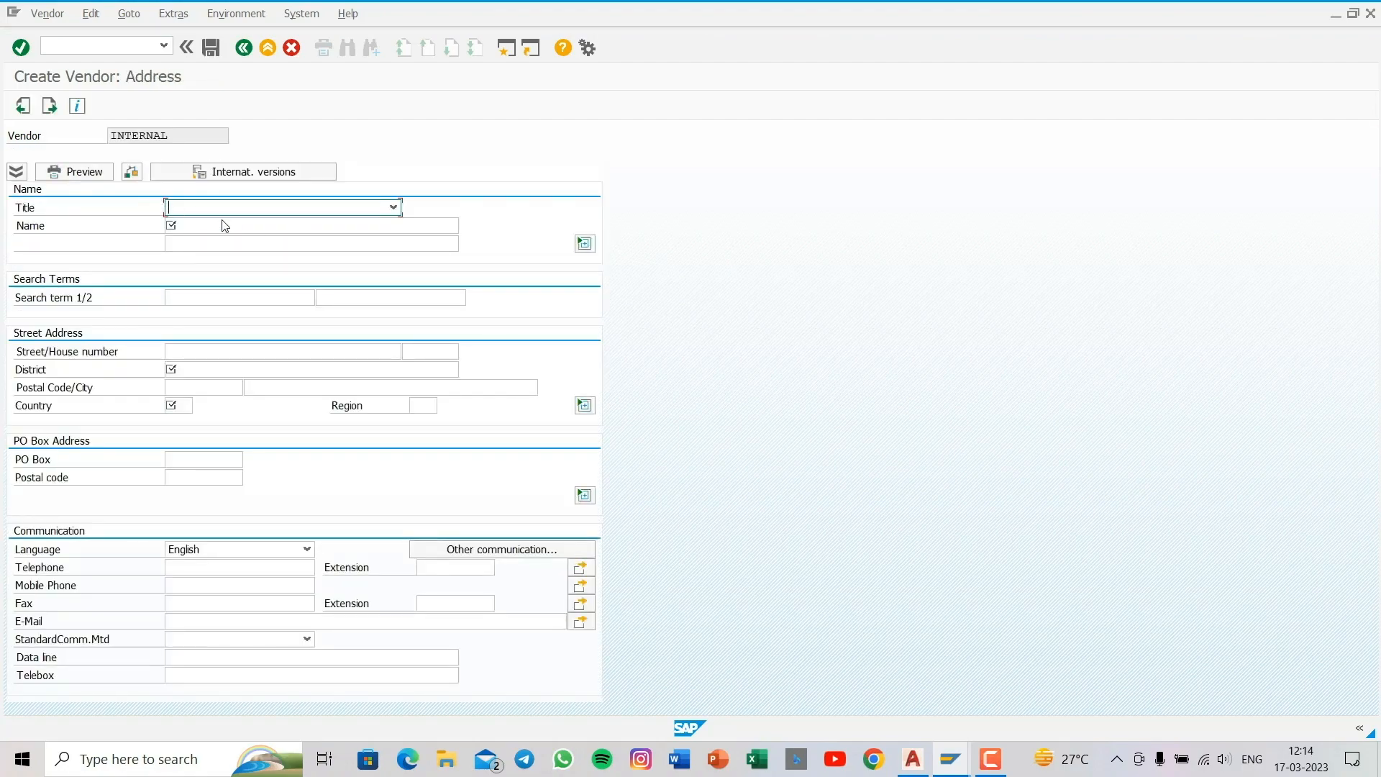
- Set the vendor's title to Company and its name to "gagan pvt ltd"
left_click(226, 209)
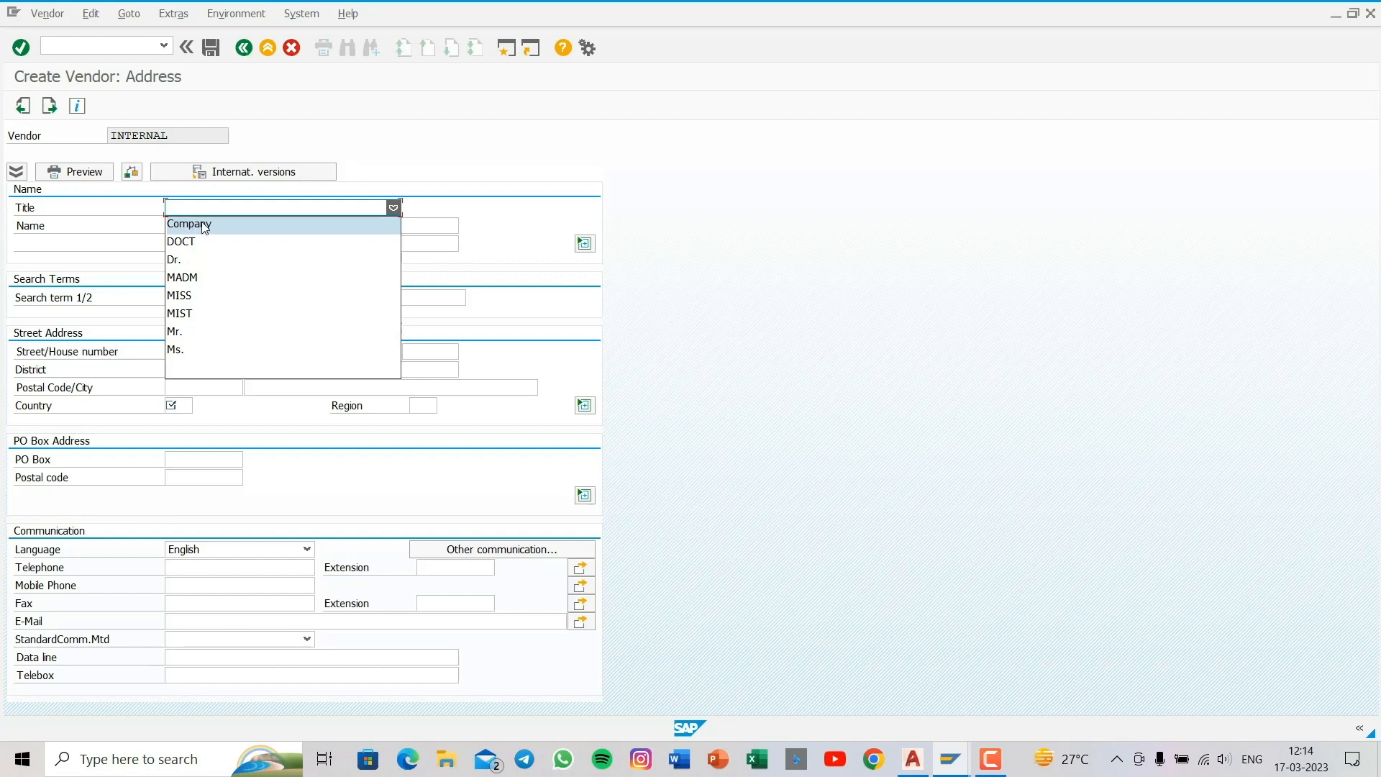
left_click(205, 226)
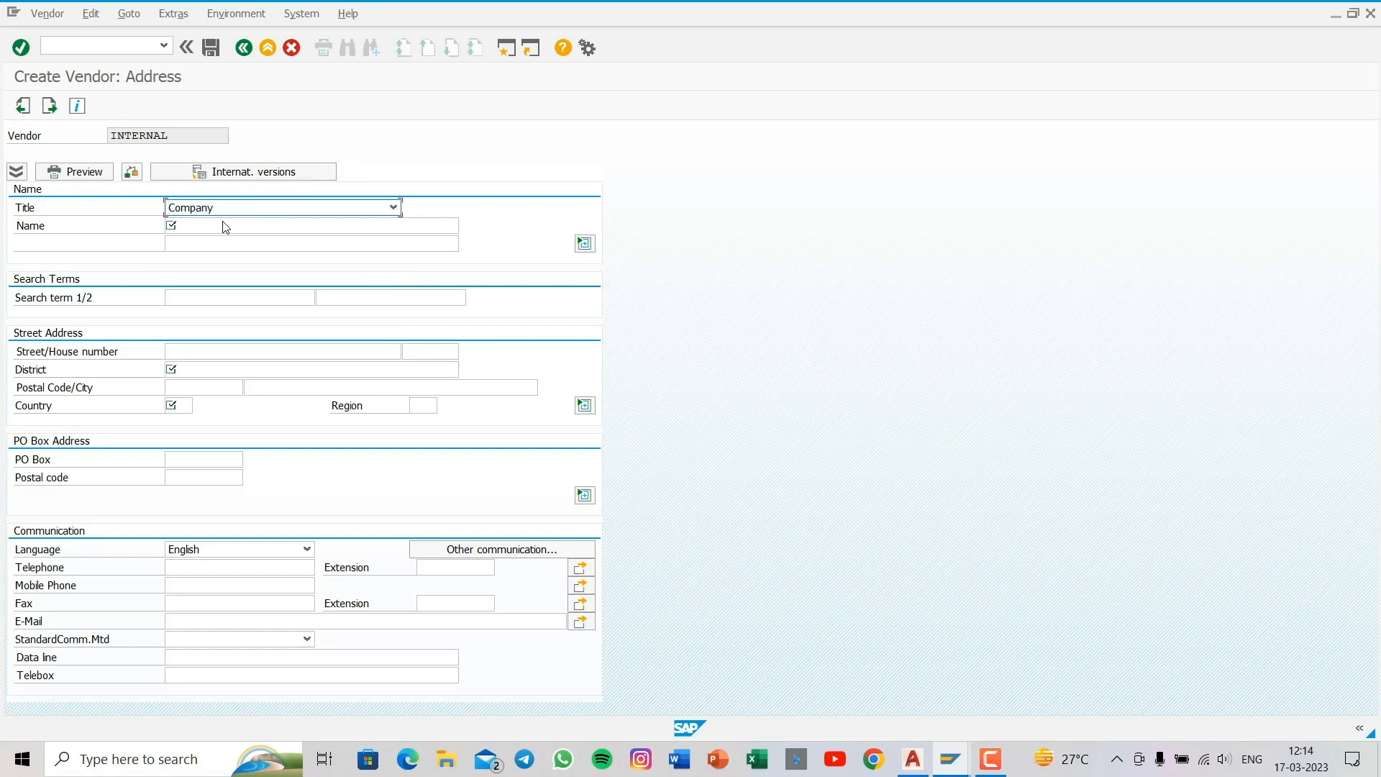
left_click(219, 227)
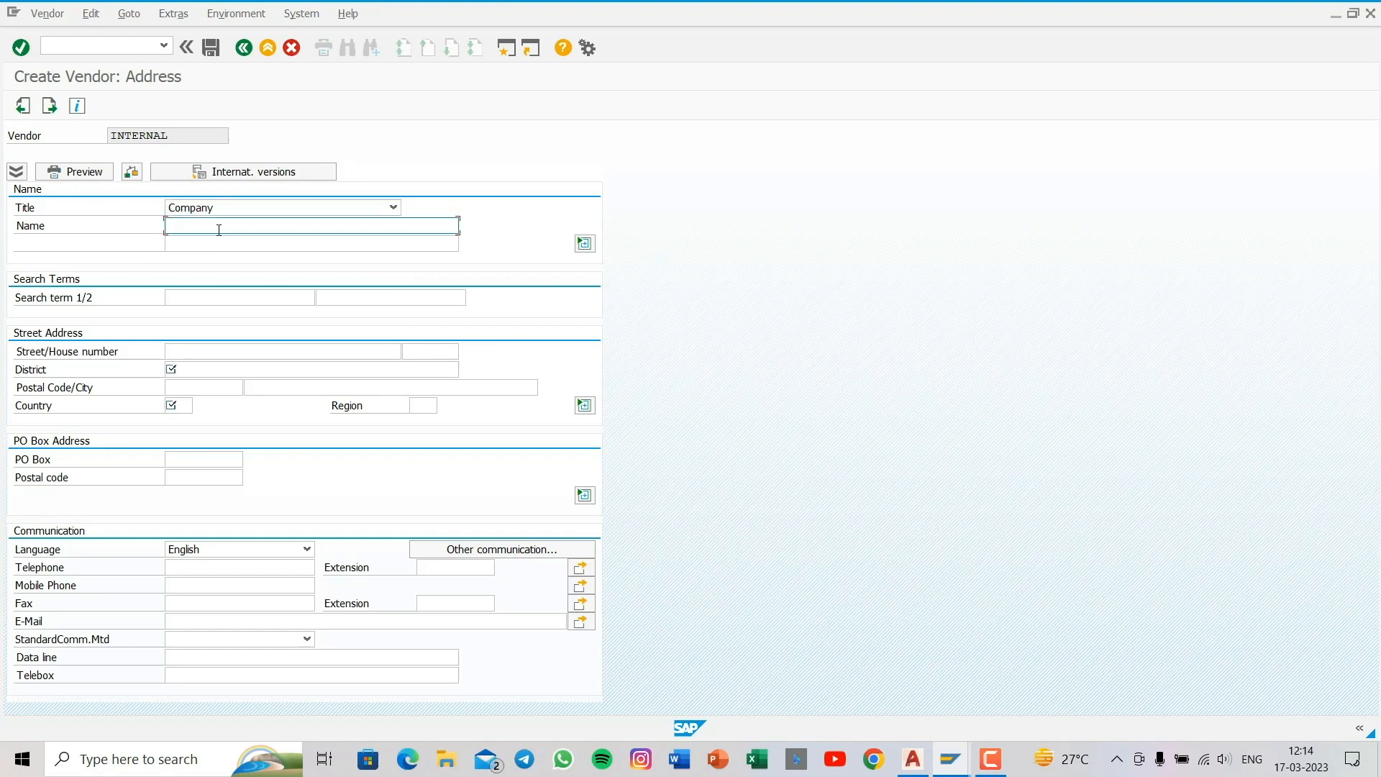
type("gagan pvt ltd")
- Enter 1 and 2 as the vendor's two search terms
left_click(180, 296)
type("1")
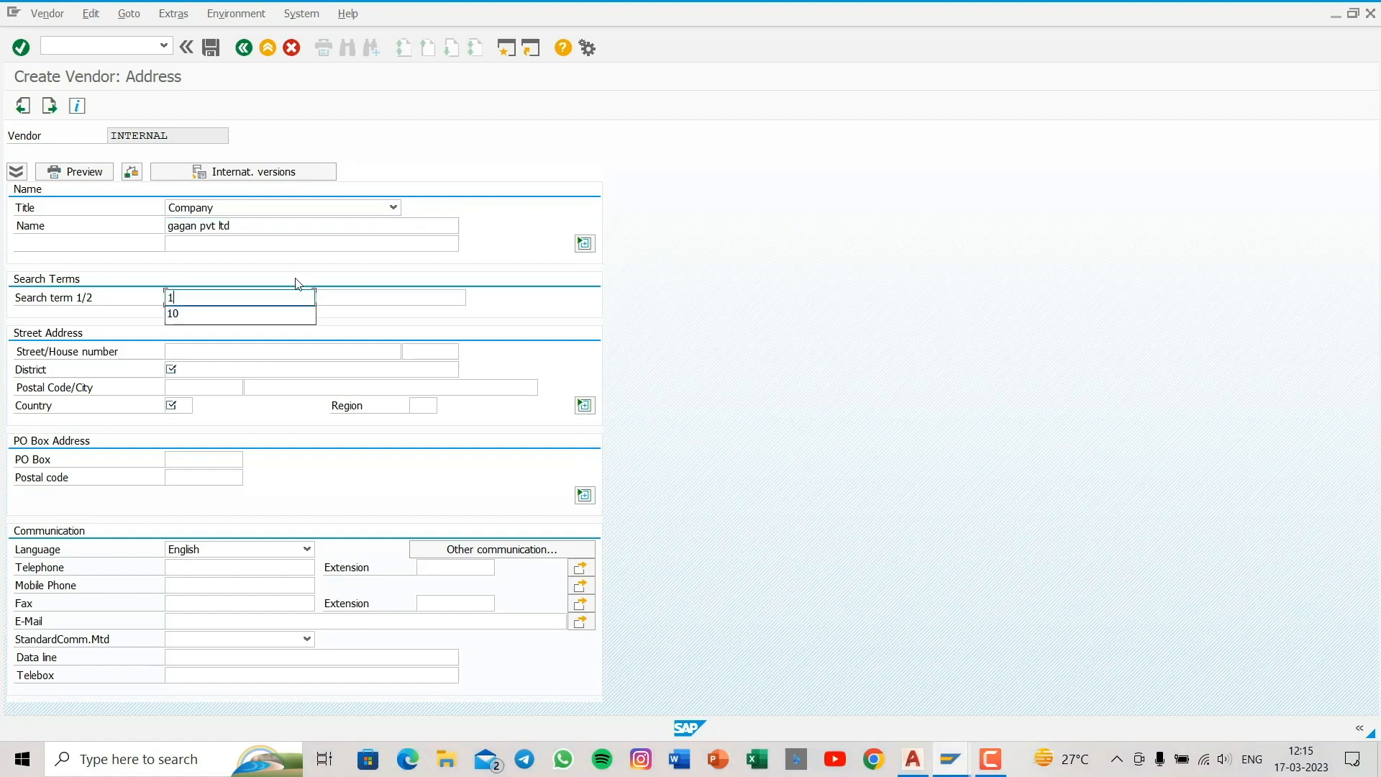
left_click(342, 294)
type("2")
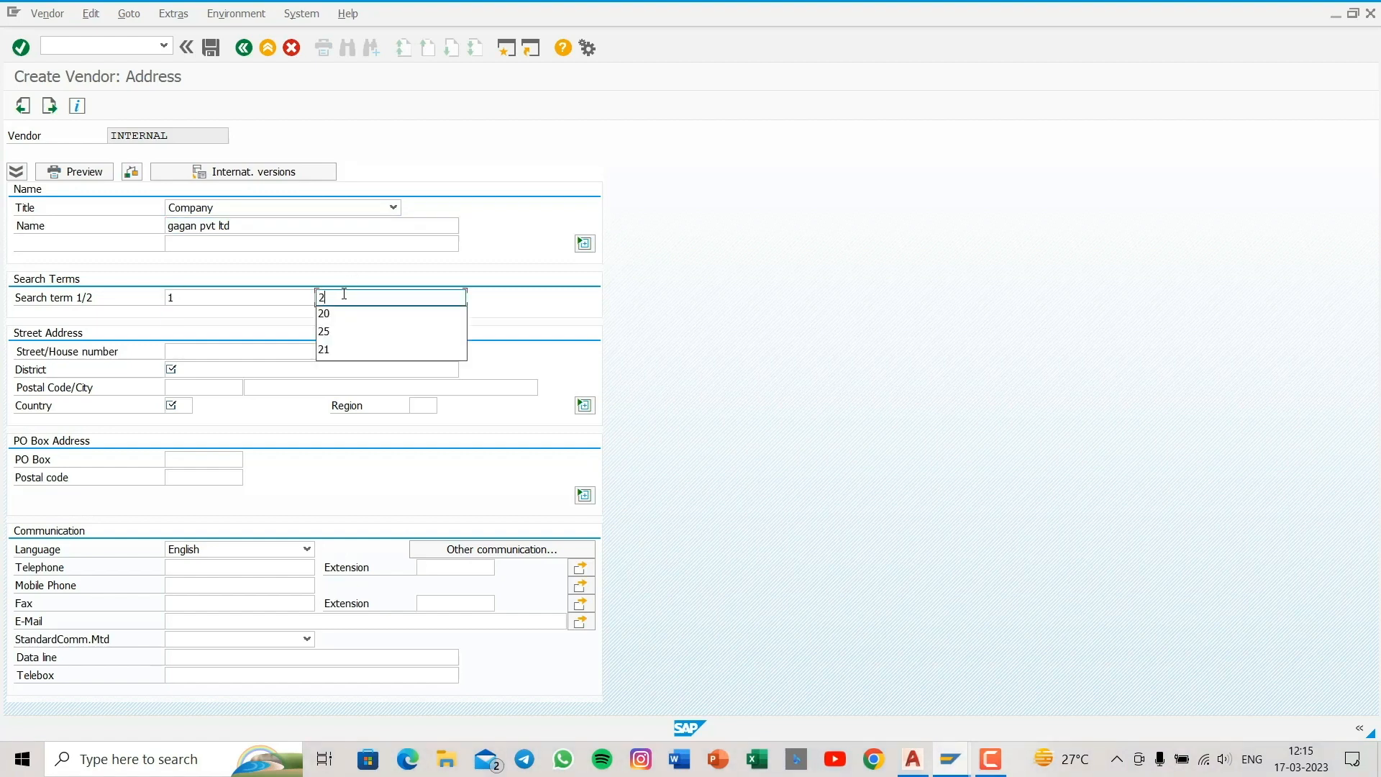
left_click(202, 351)
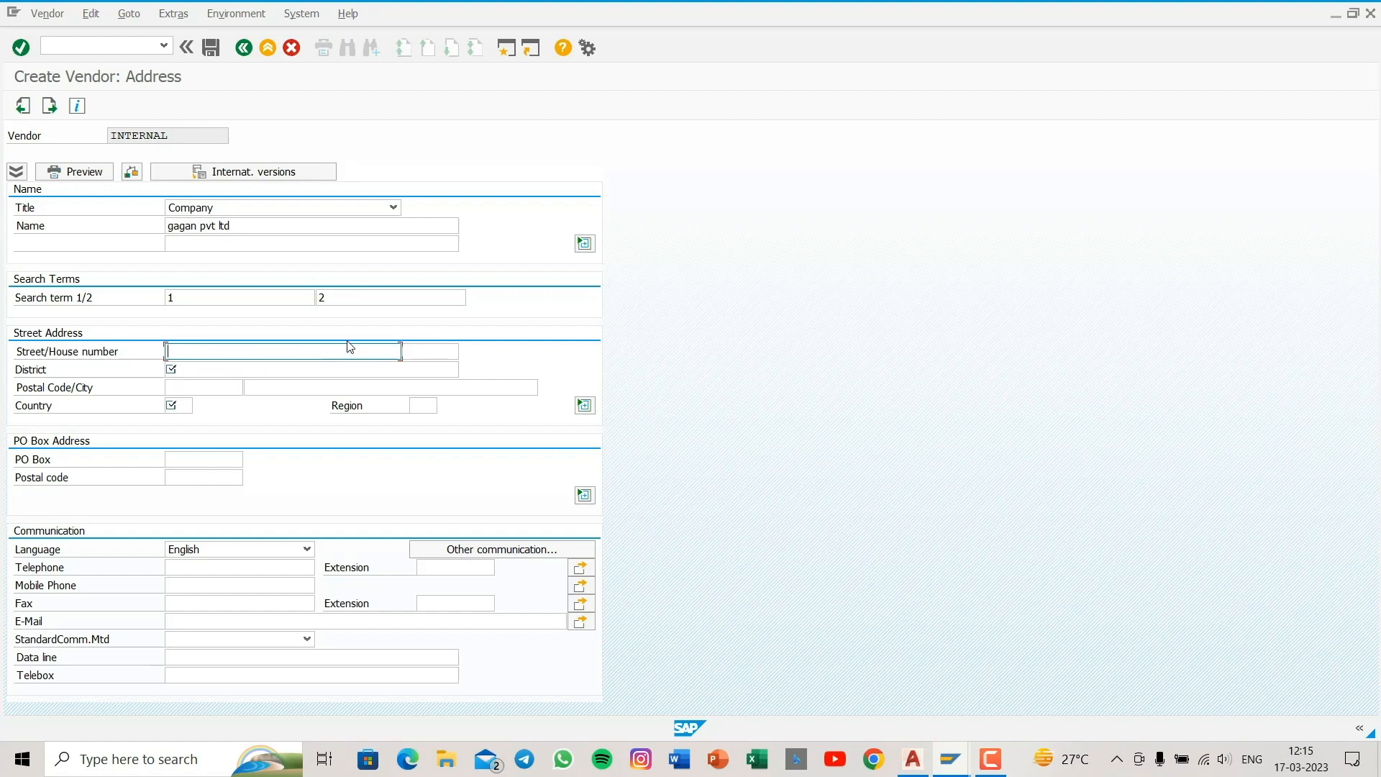
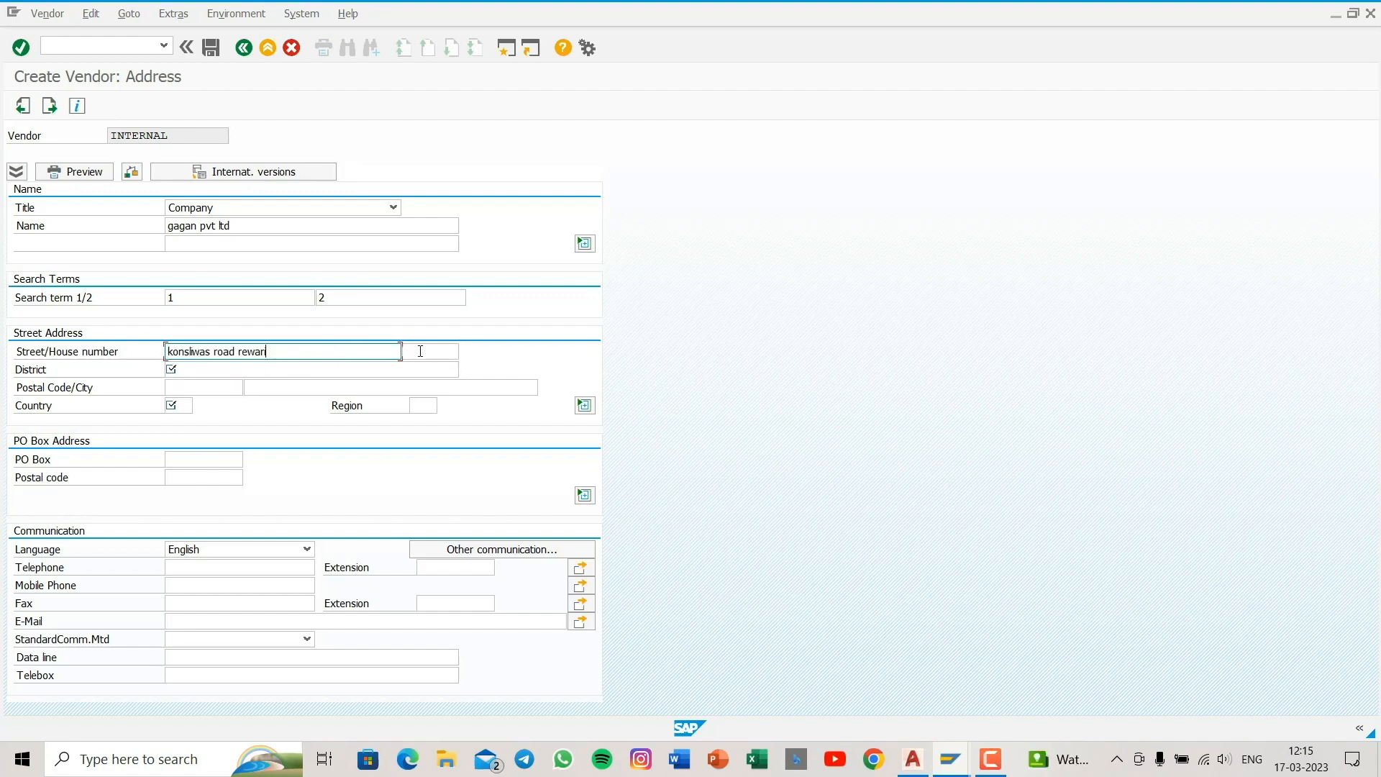
- Enter the vendor's street, house number and district in the street address
left_click(421, 351)
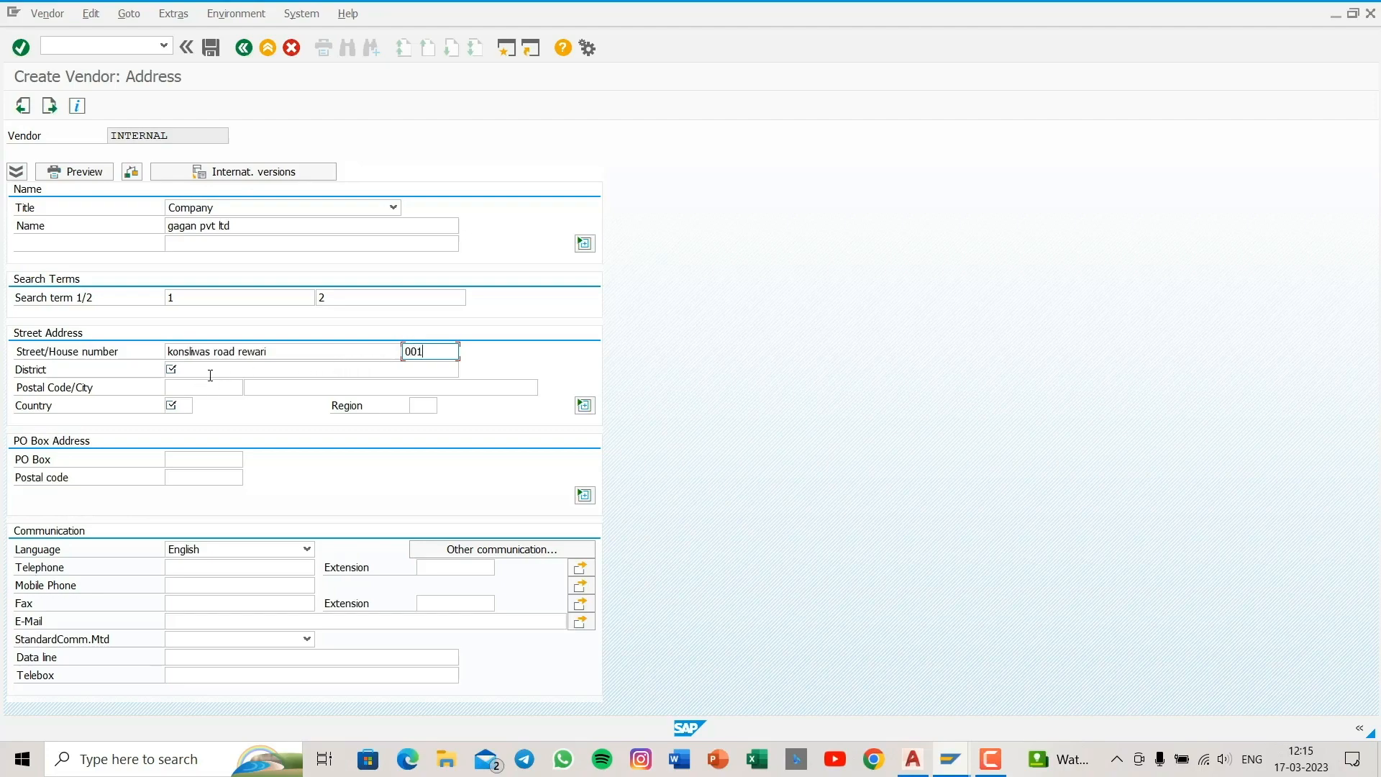
left_click(210, 374)
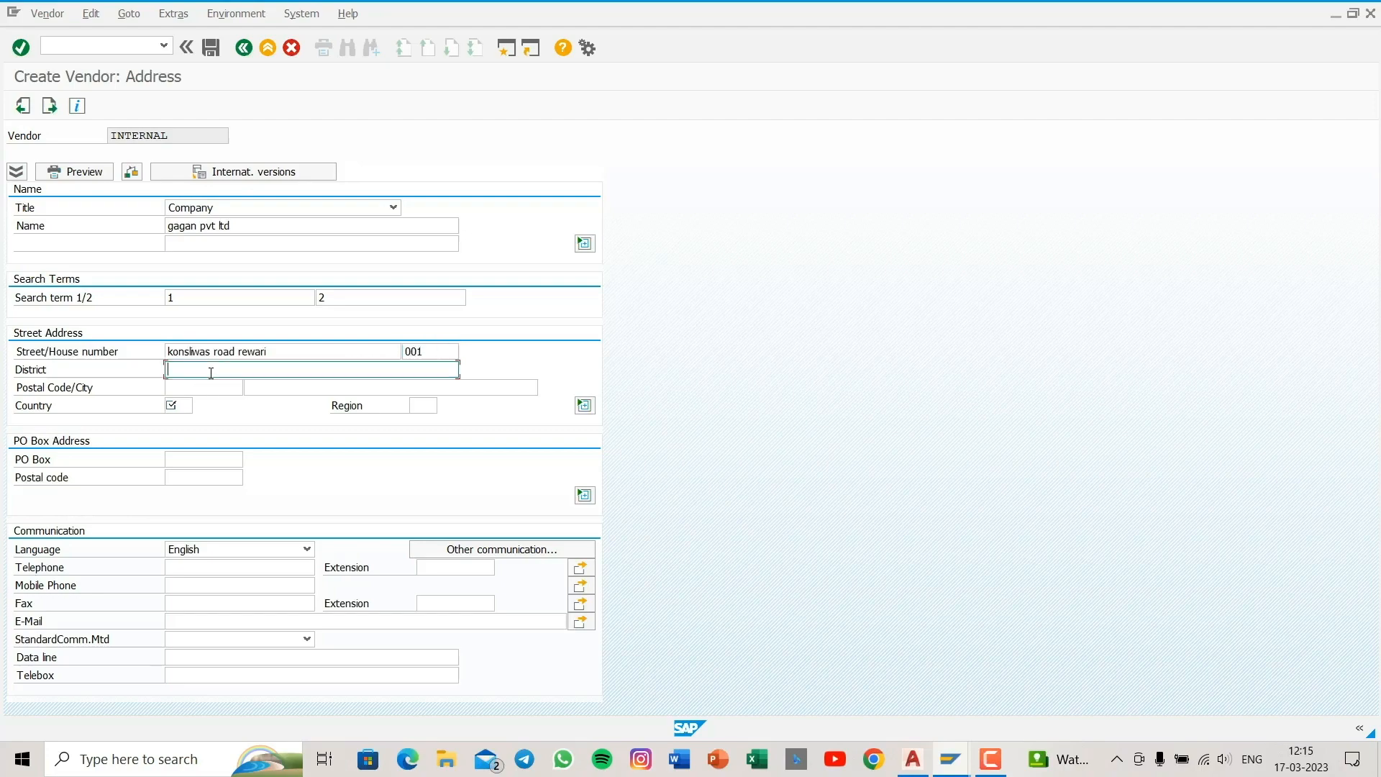
type("rewari")
key("Tab")
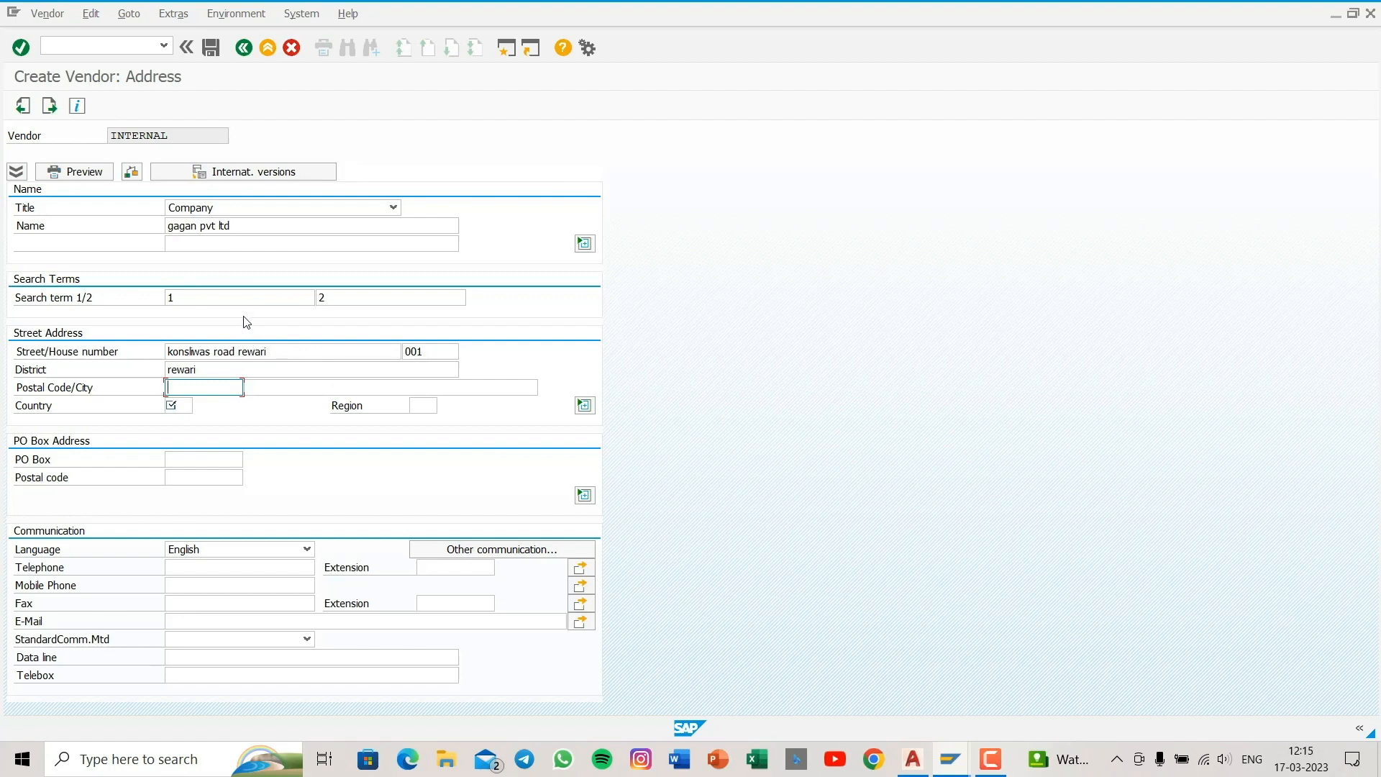
- Fill in the postal code and city of the vendor's street address
type("1")
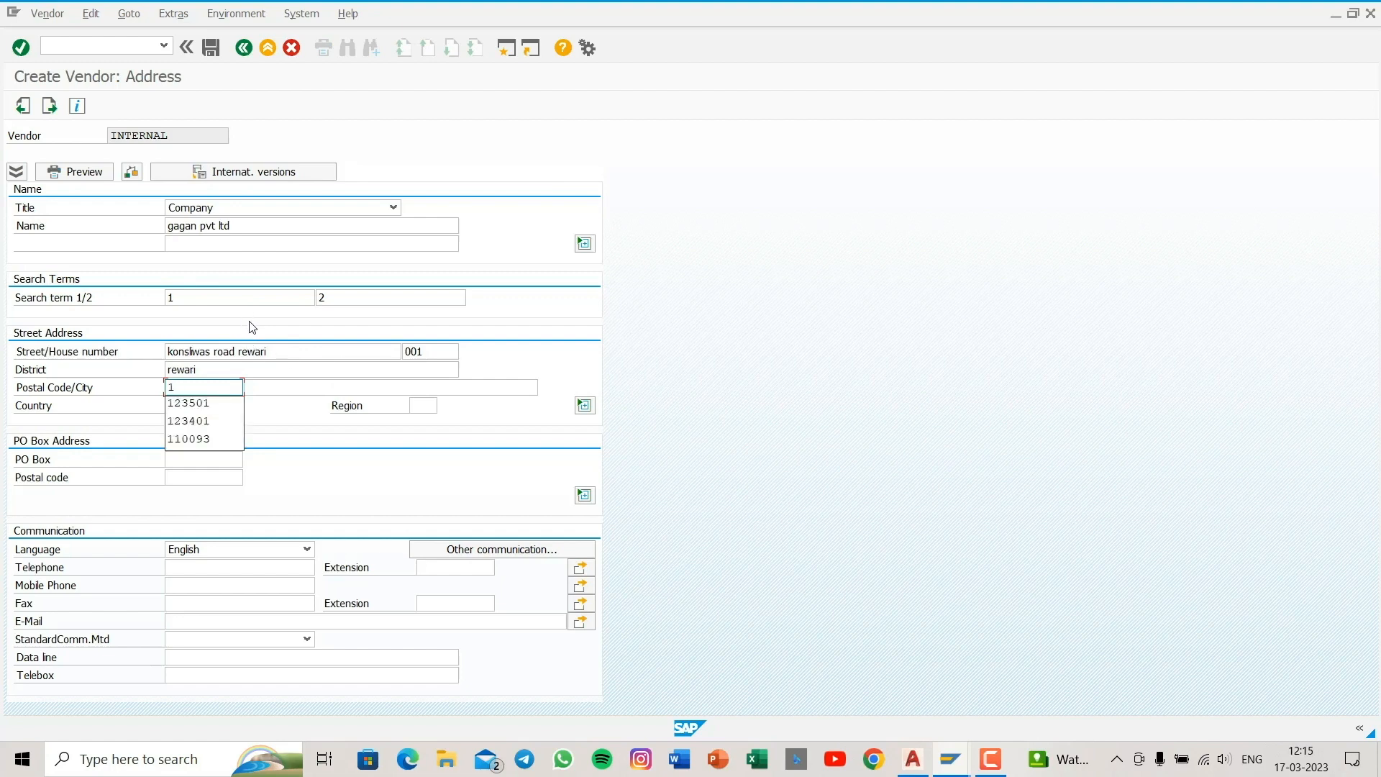
left_click(223, 429)
left_click(269, 389)
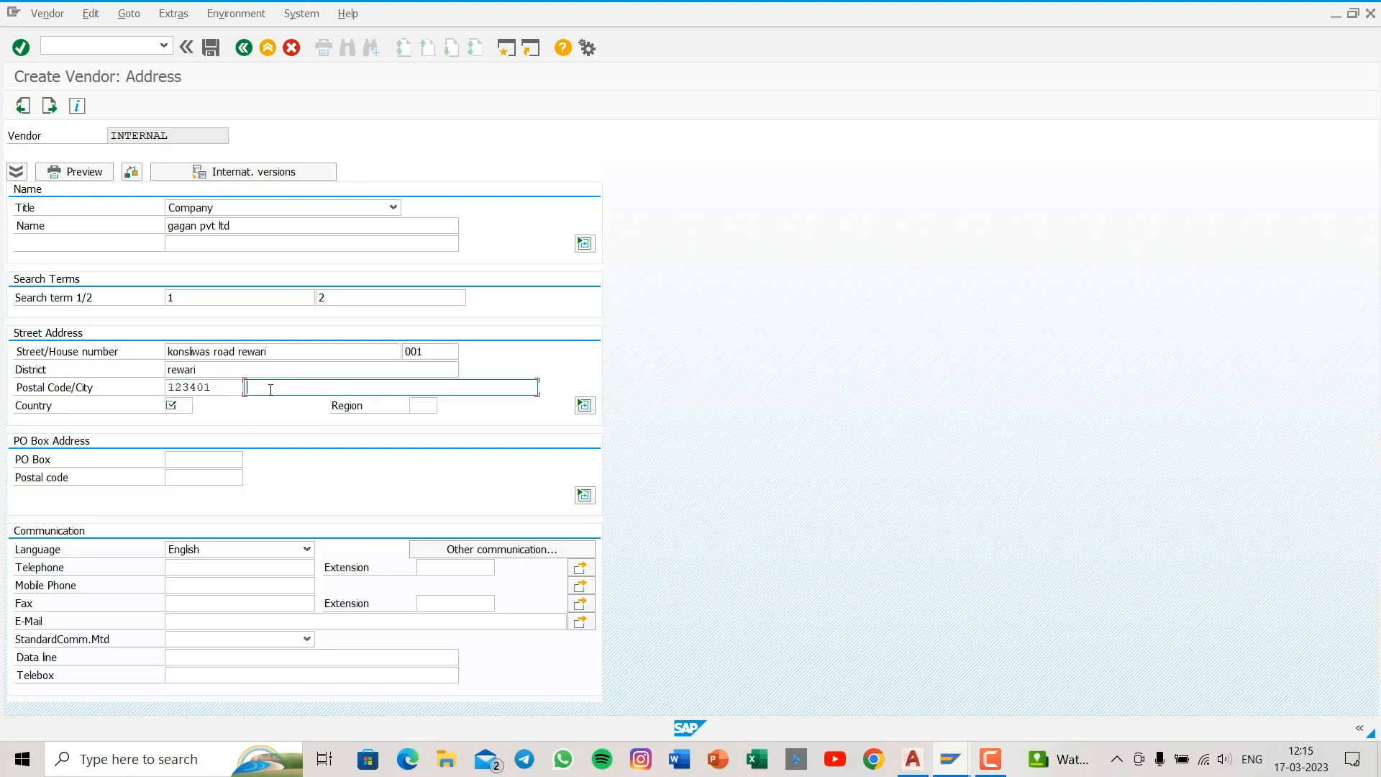
type("rewa")
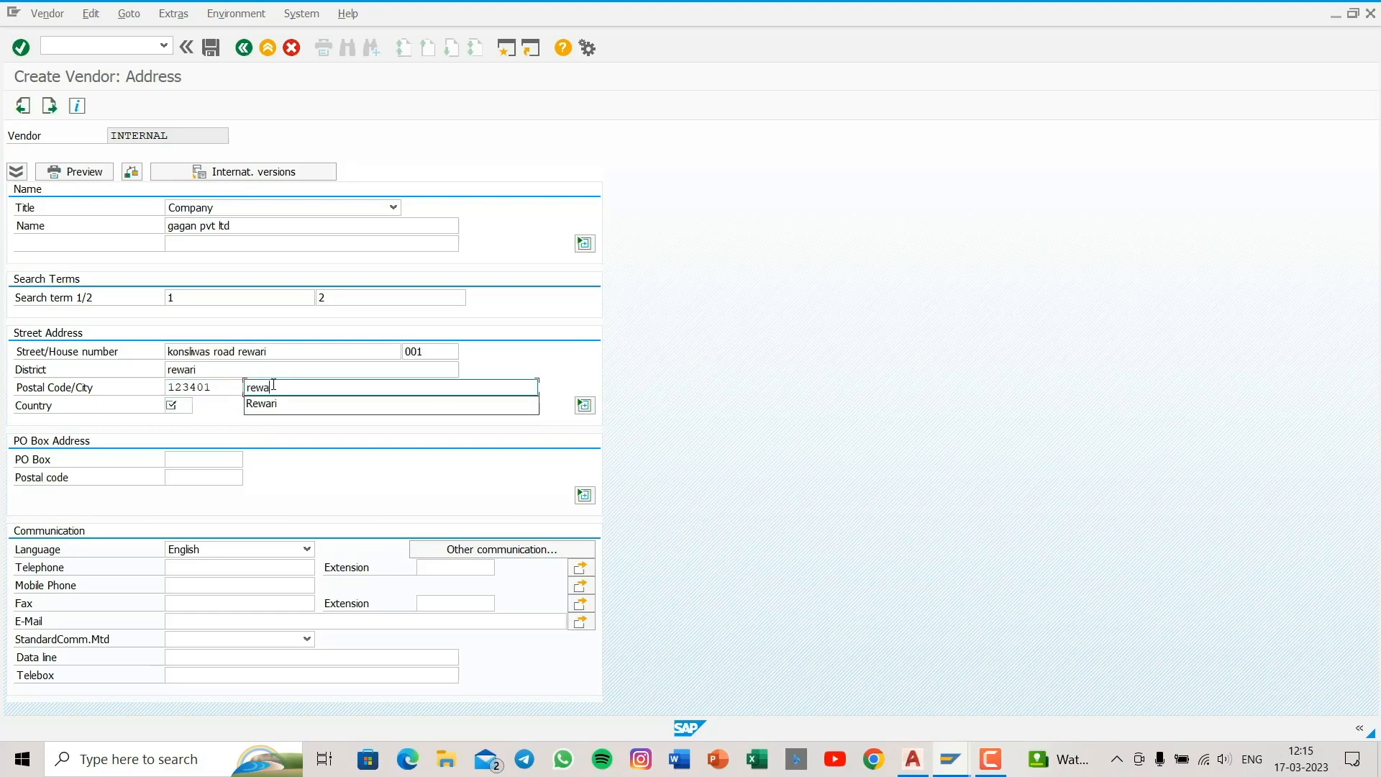
left_click(273, 403)
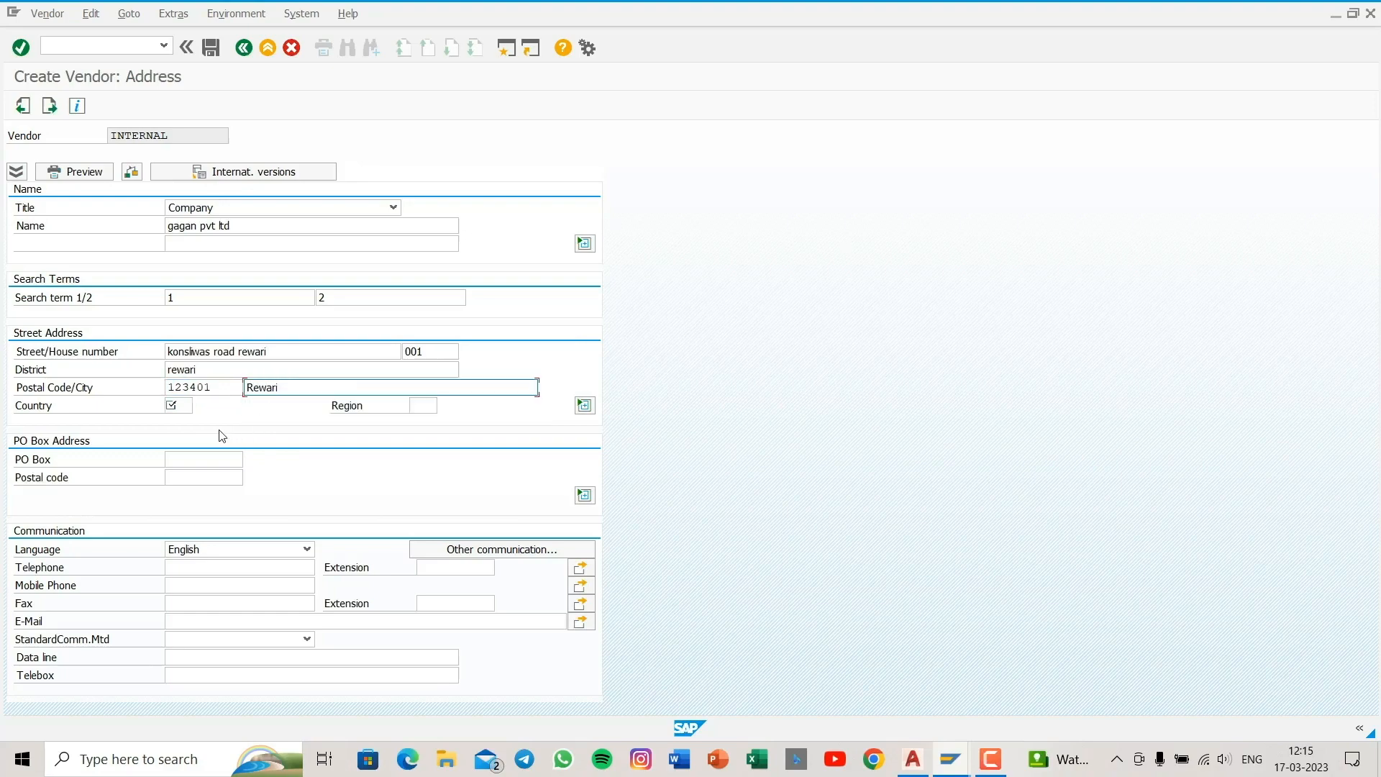
- Set the vendor's country to IN and the region to 07, Haryana
left_click(181, 405)
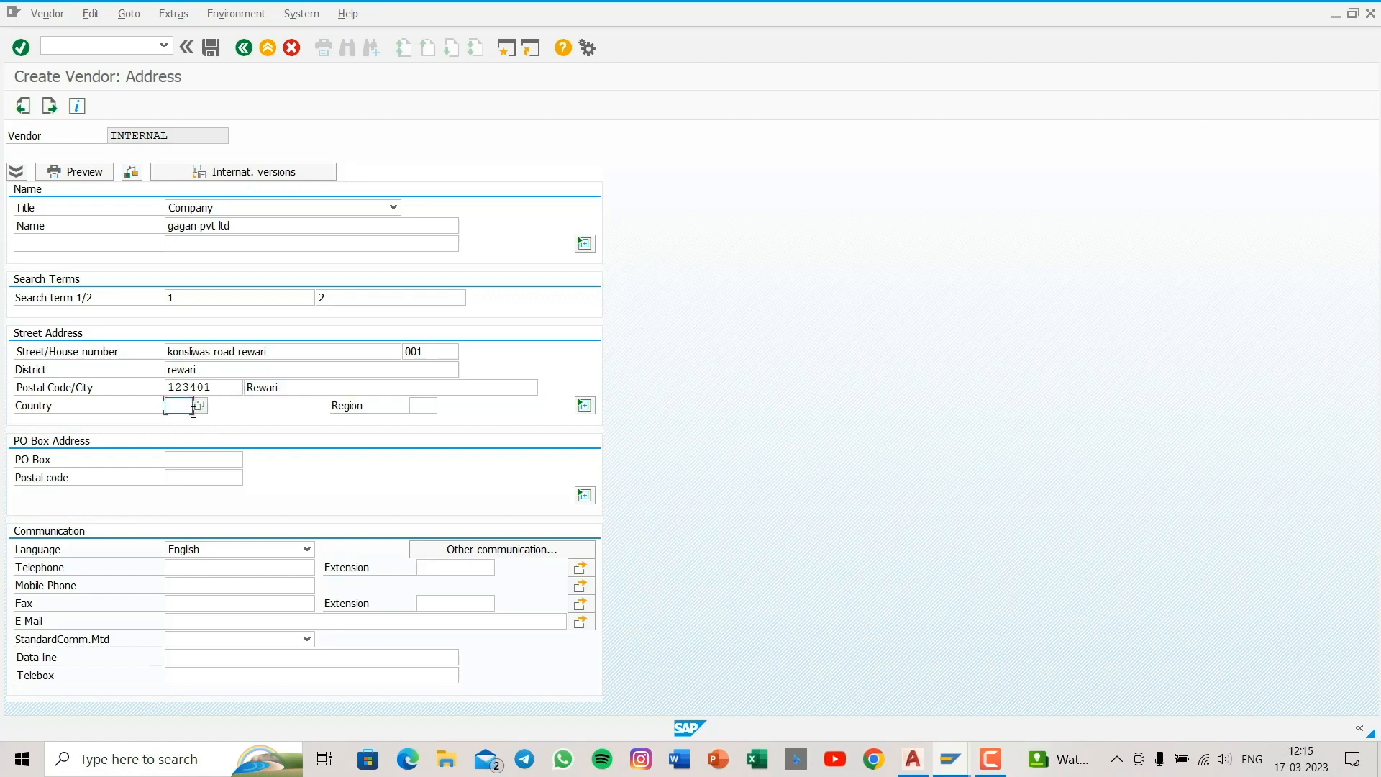
type("in")
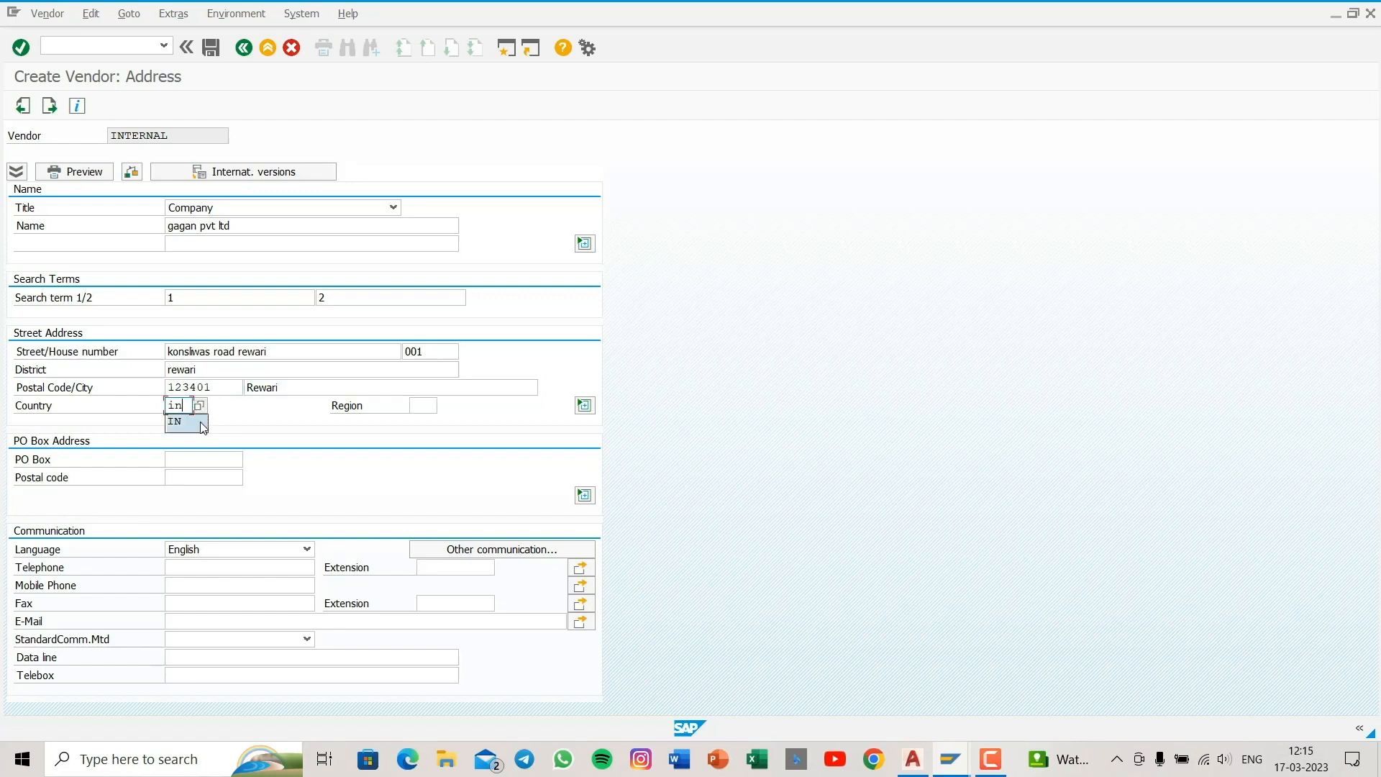
left_click(202, 428)
left_click(417, 406)
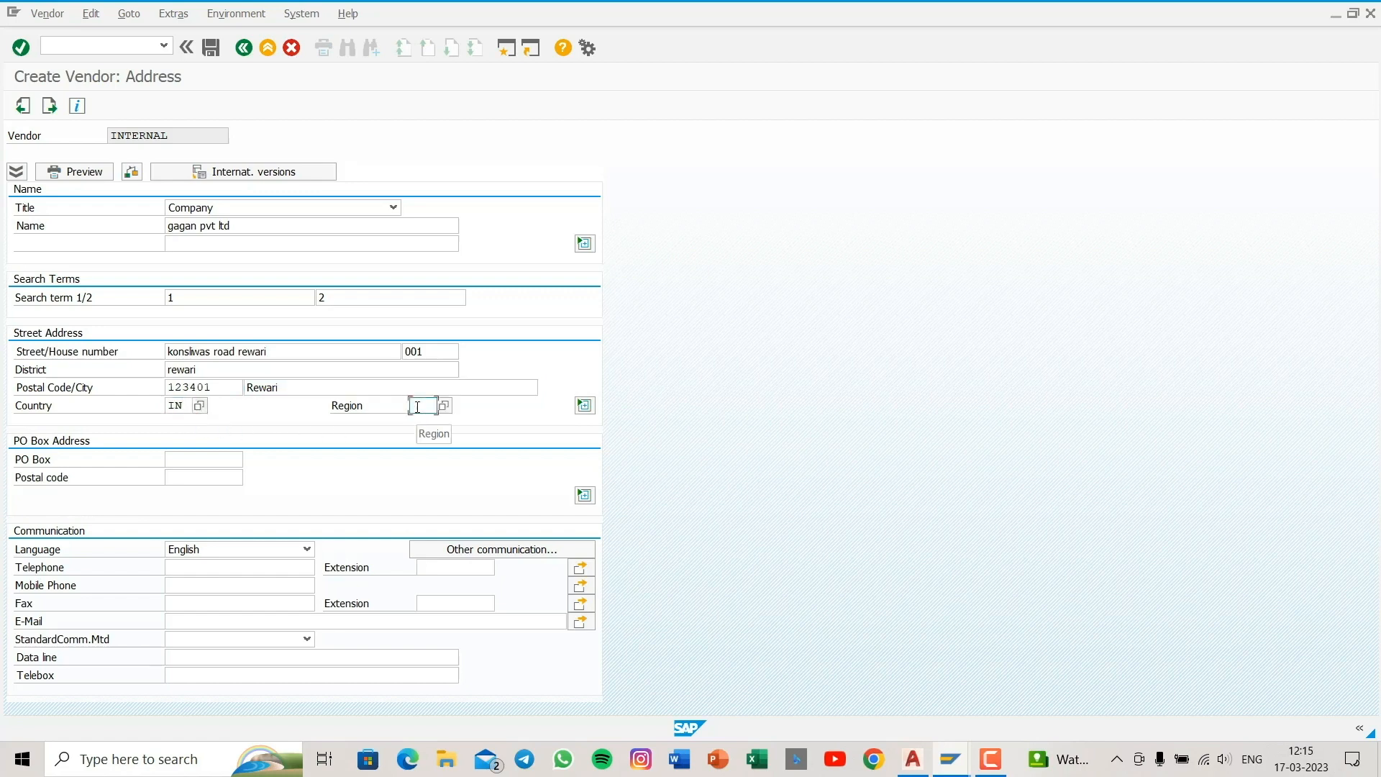
type("07")
key("F4")
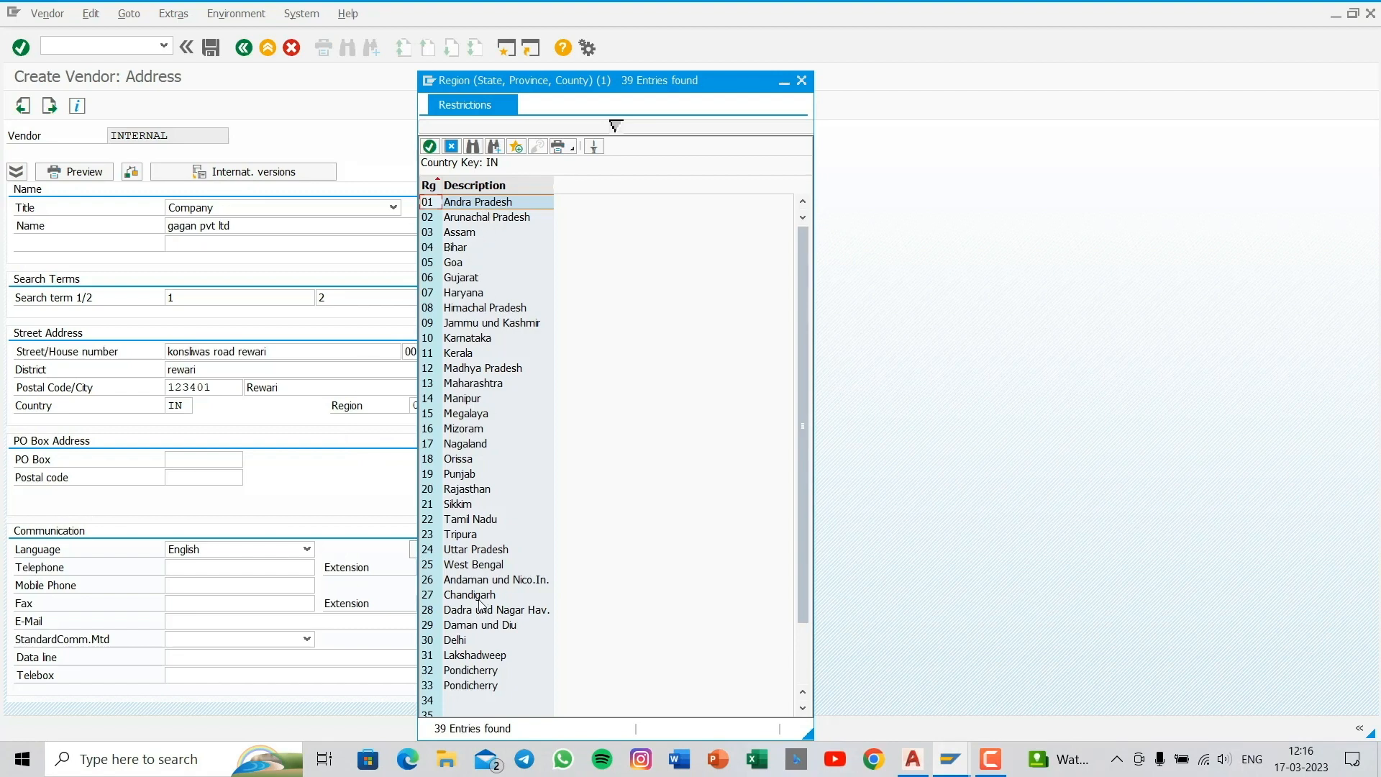
double_click(452, 294)
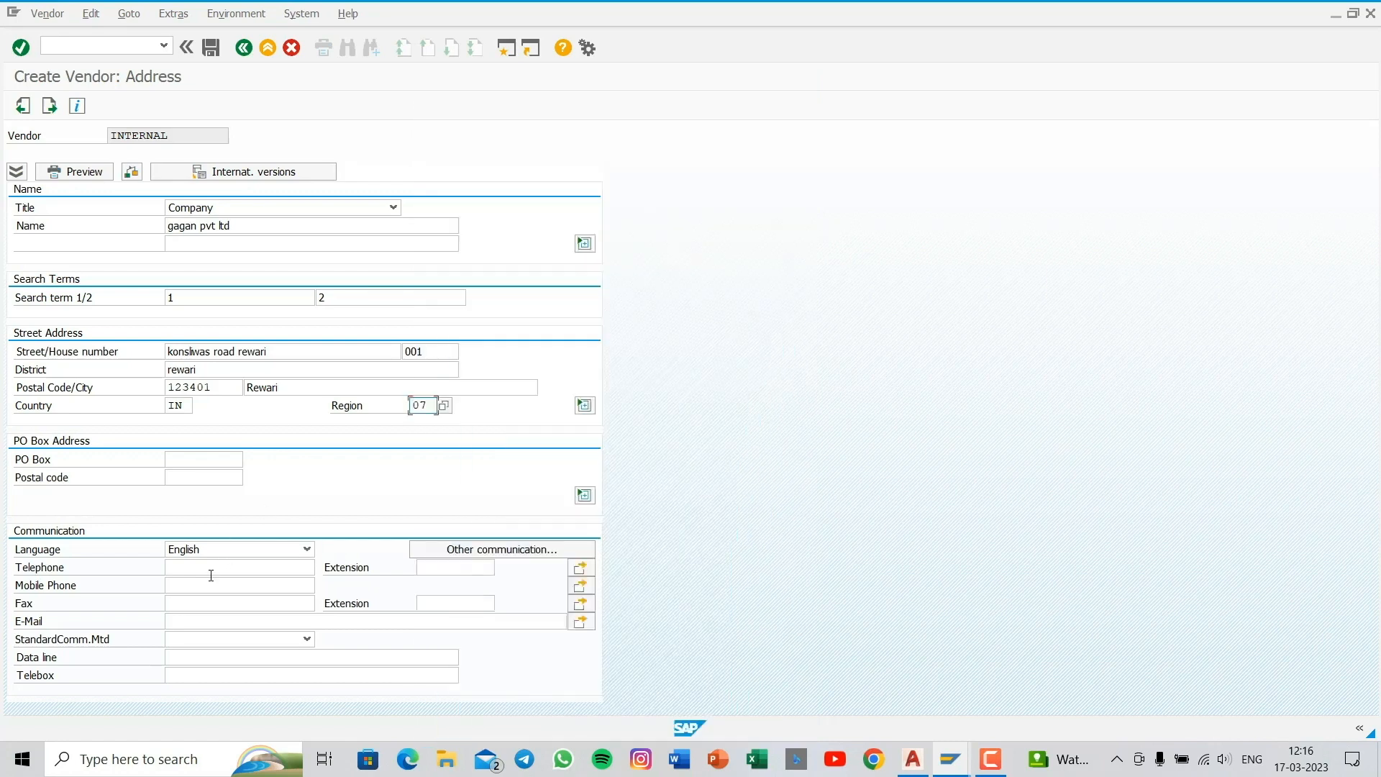
- Enter the vendor's mobile phone number and continue to the control data
left_click(175, 588)
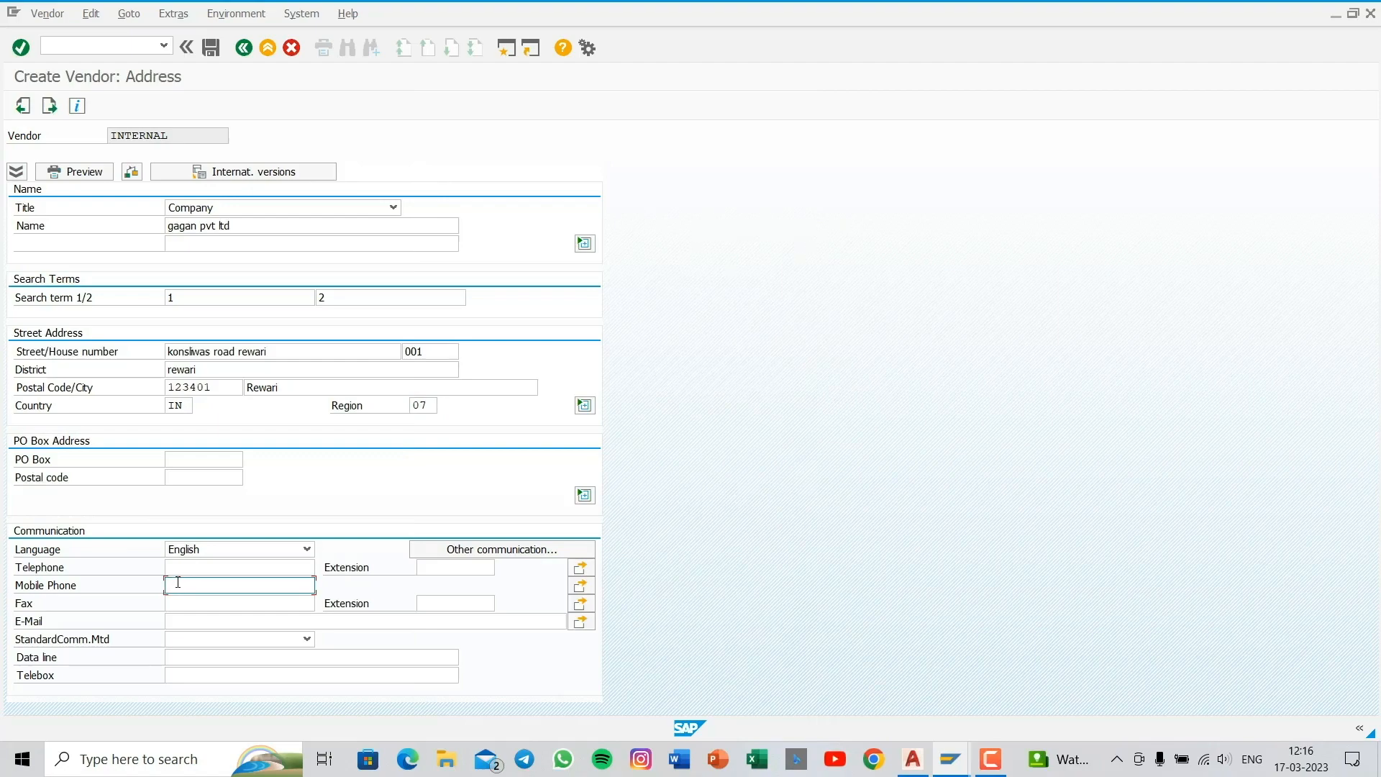
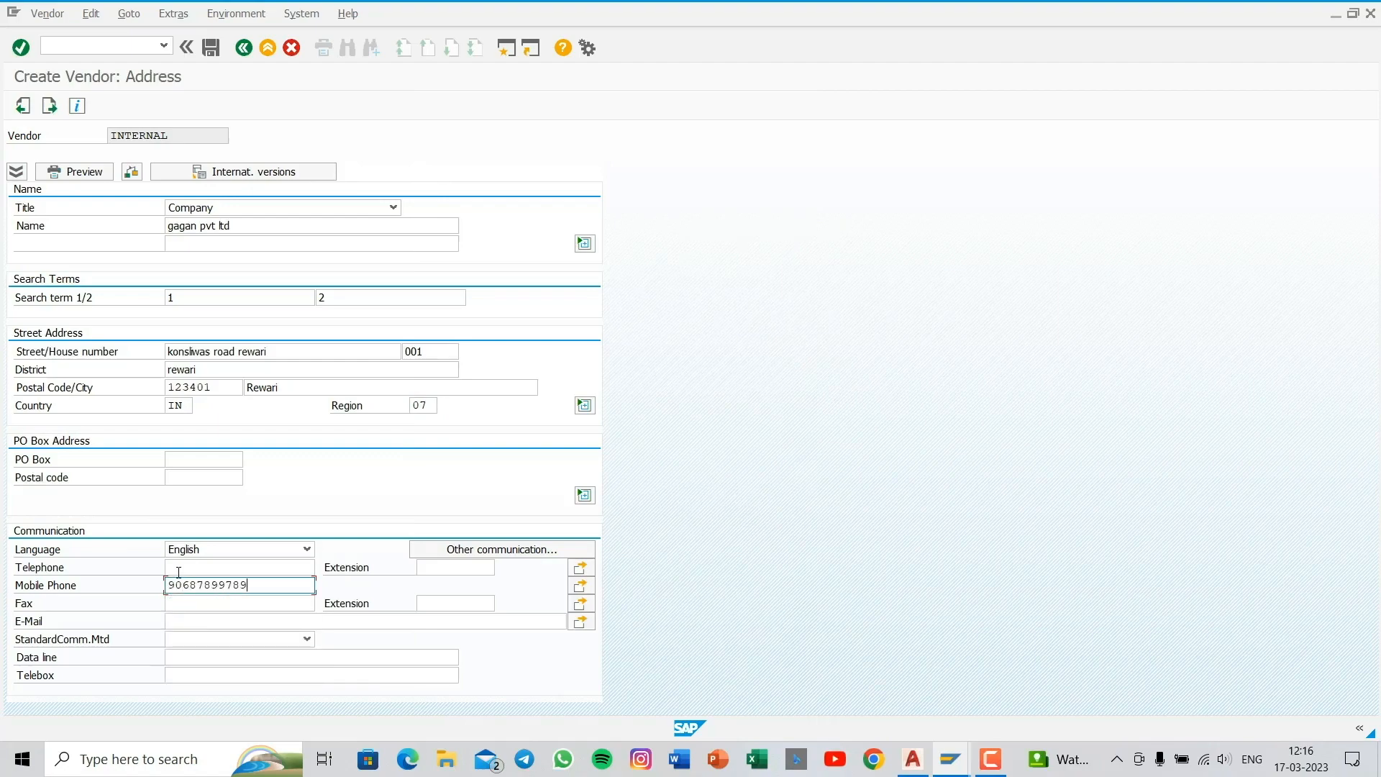
key("Return")
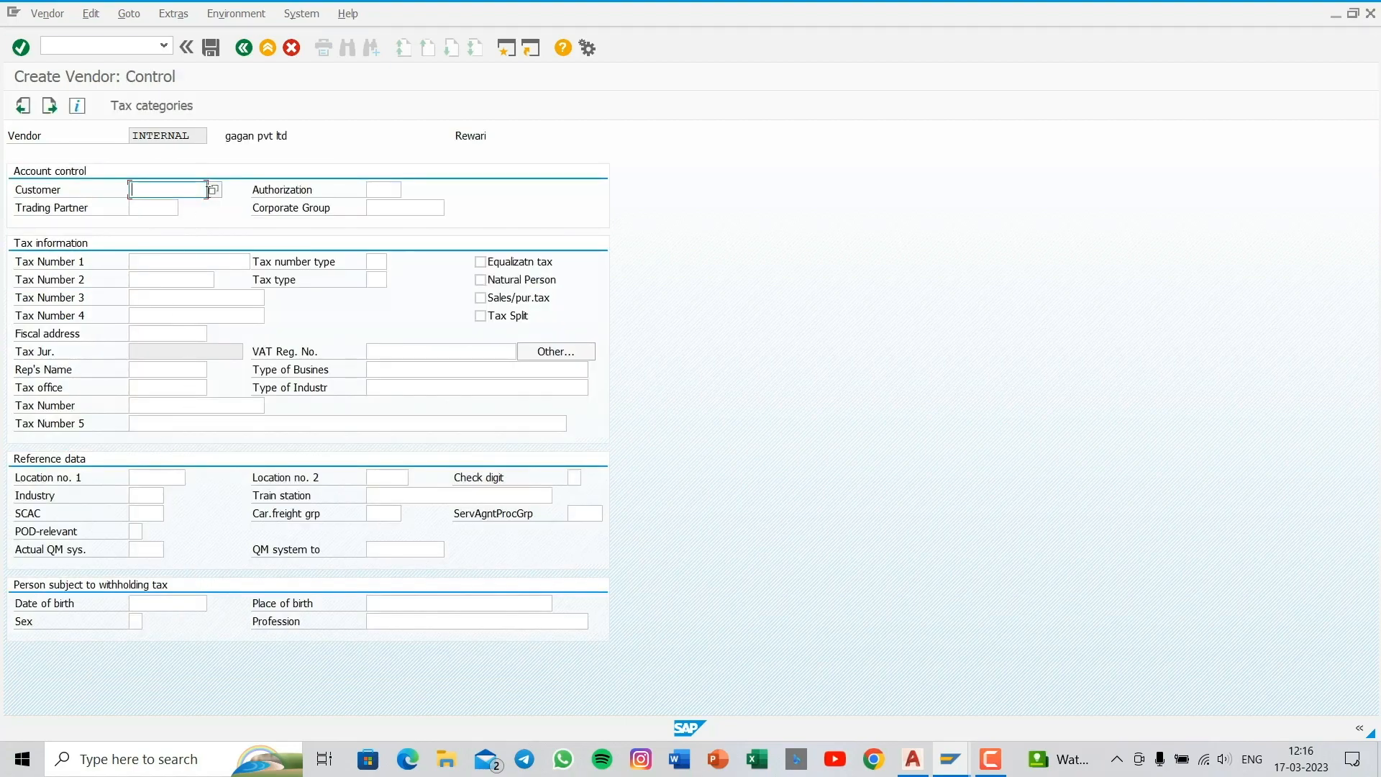
- Leave the linked customer and other control data empty and continue to the vendor's payment transactions
left_click(213, 191)
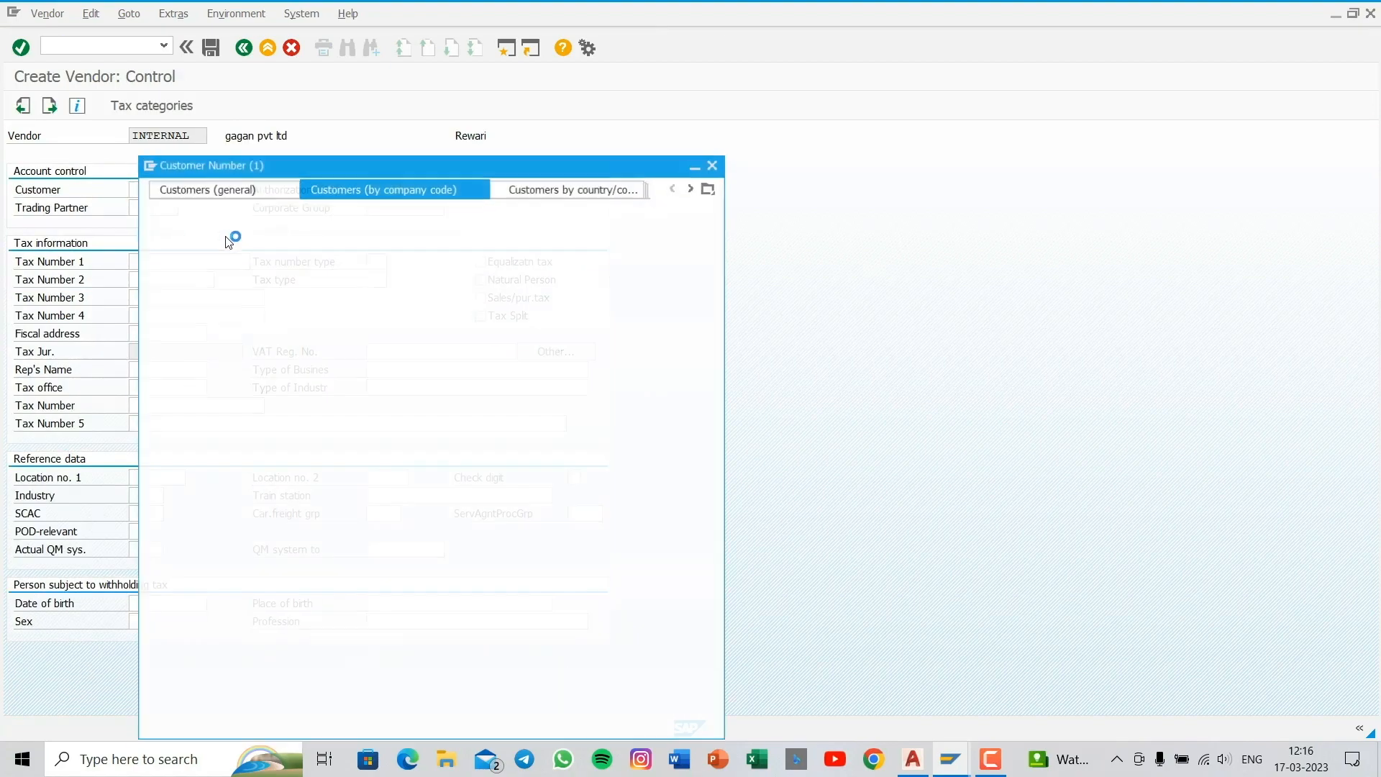
key("Escape")
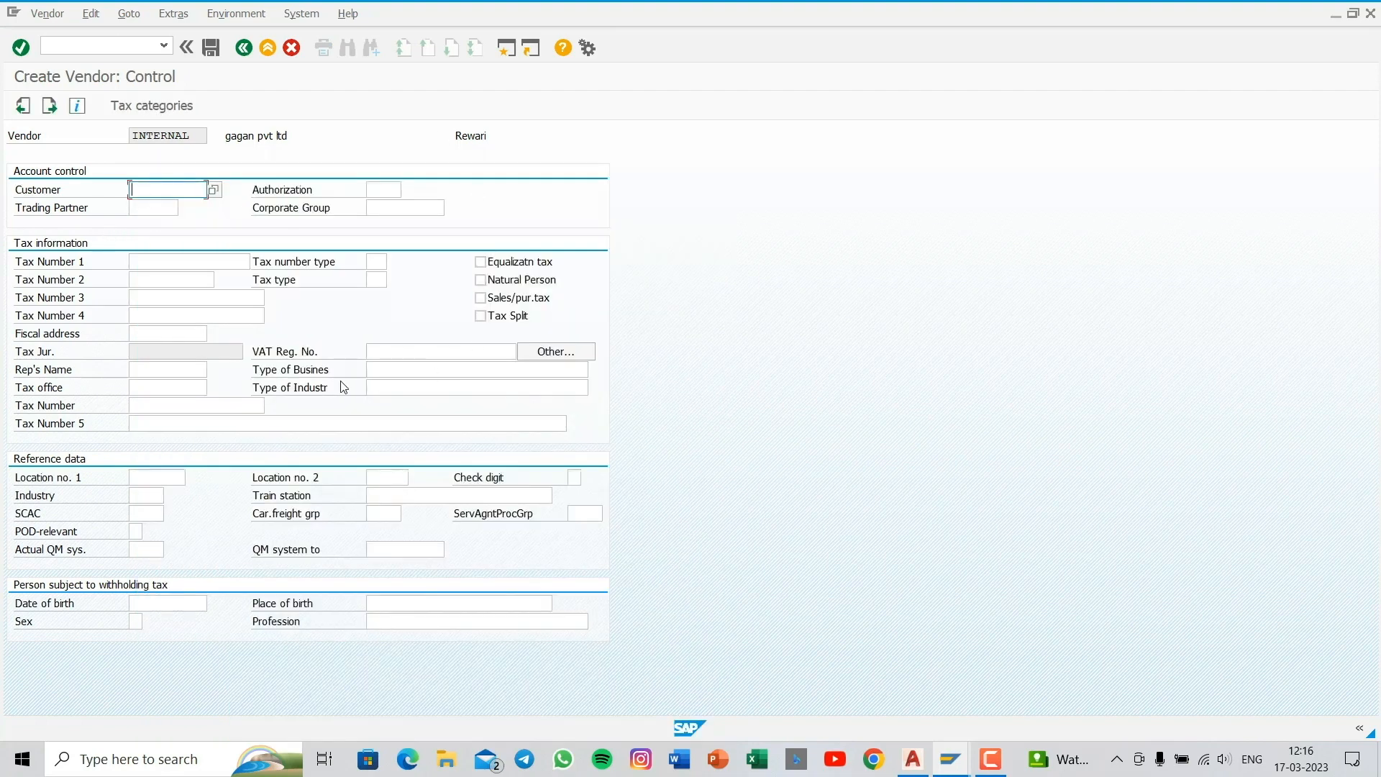
key("Return")
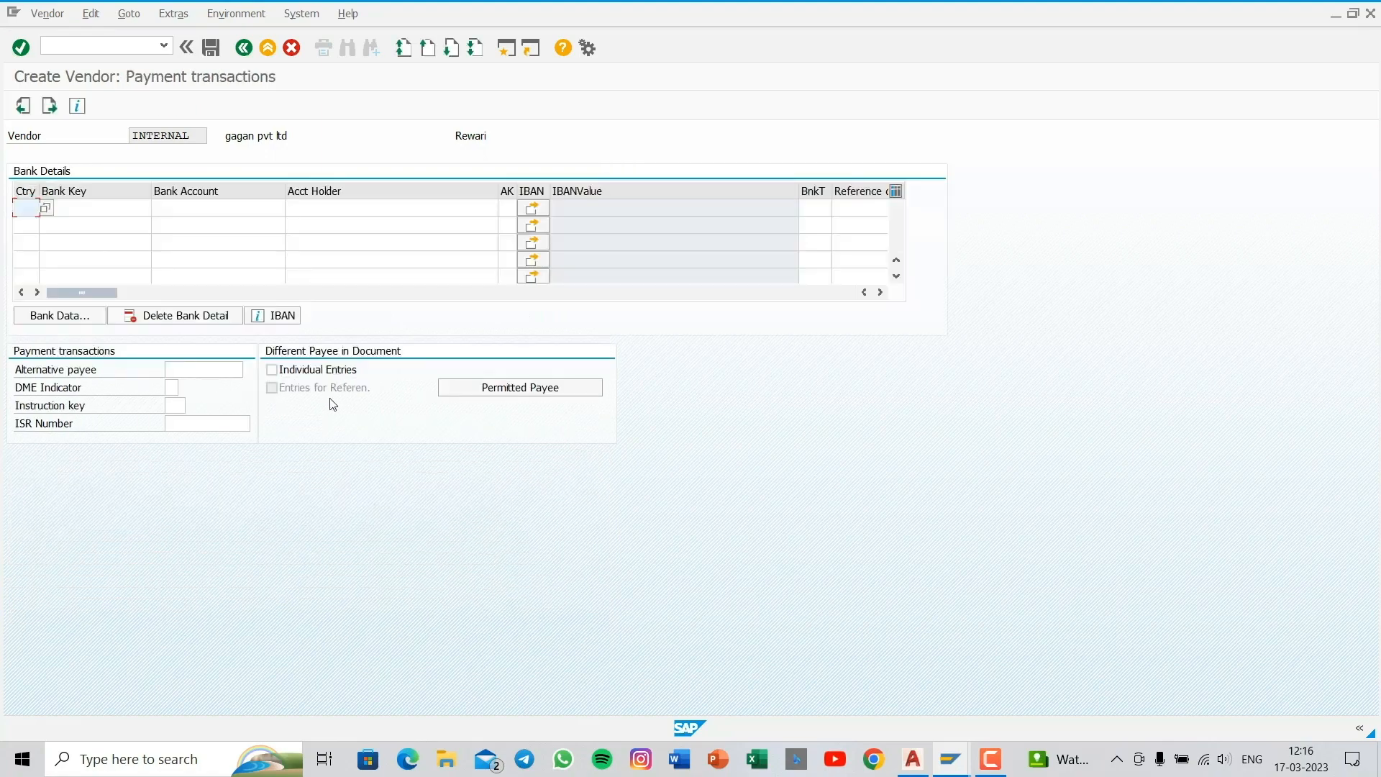
- Set the bank country of the first bank details row to IN
left_click(45, 208)
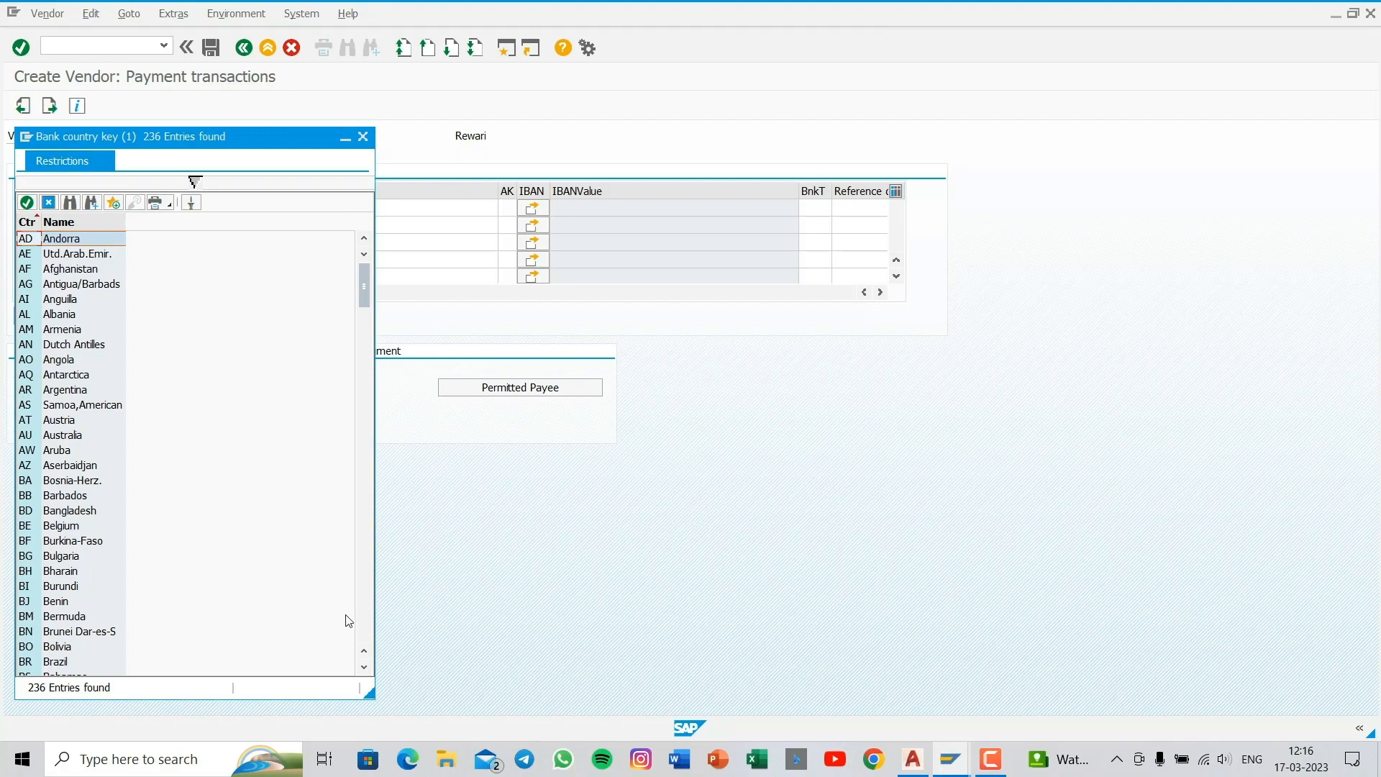
scroll(362, 618, "down", 20)
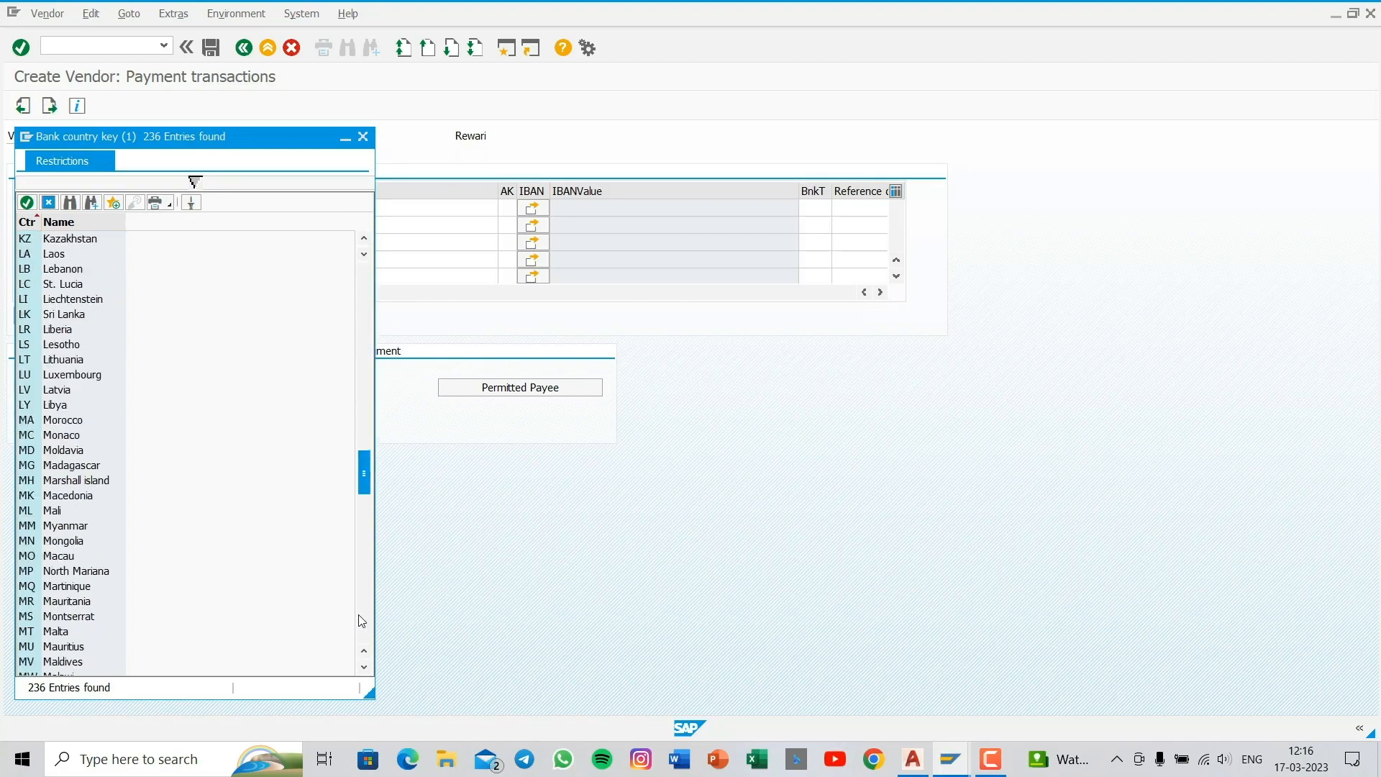
left_click(49, 202)
type("in")
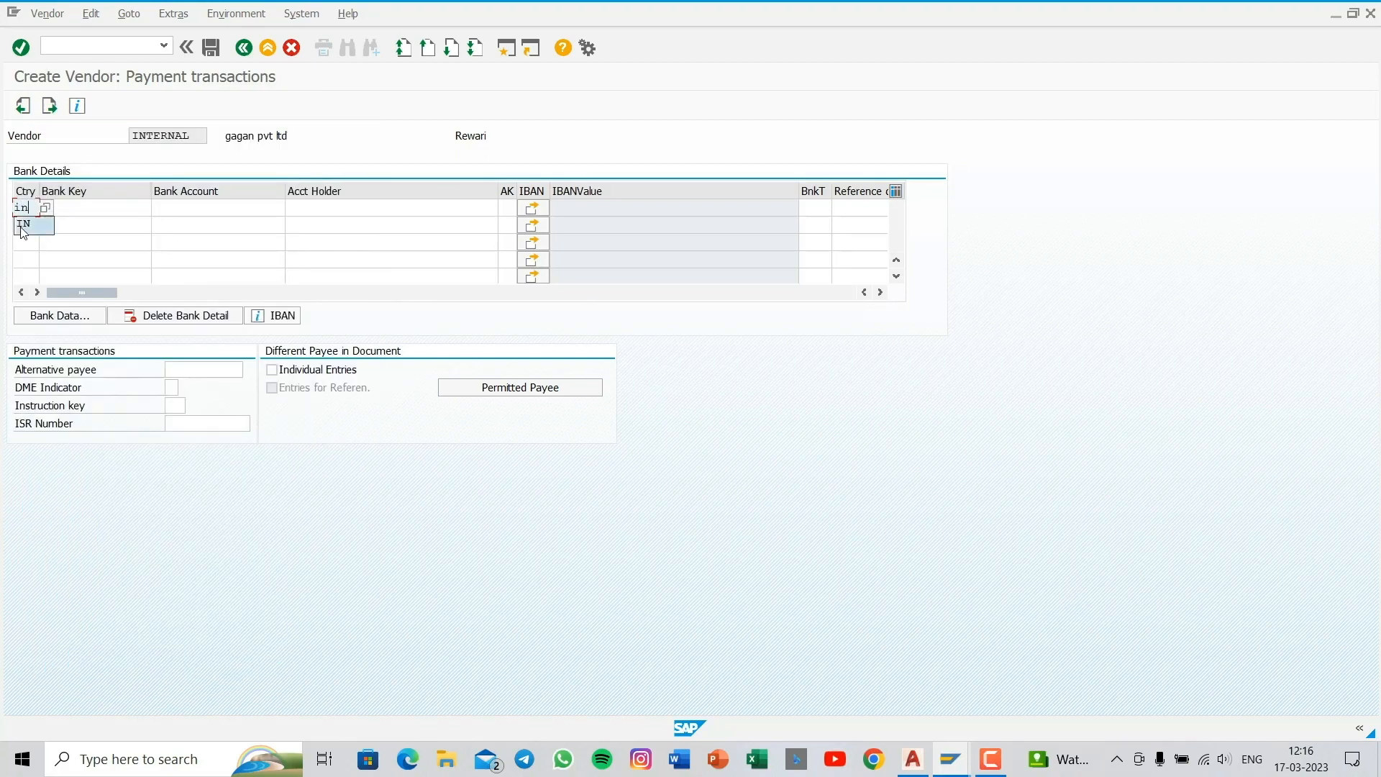
left_click(23, 228)
- Enter the bank key, bank account "sbi" and account holder's name in the first bank details row, and submit the entries
left_click(74, 207)
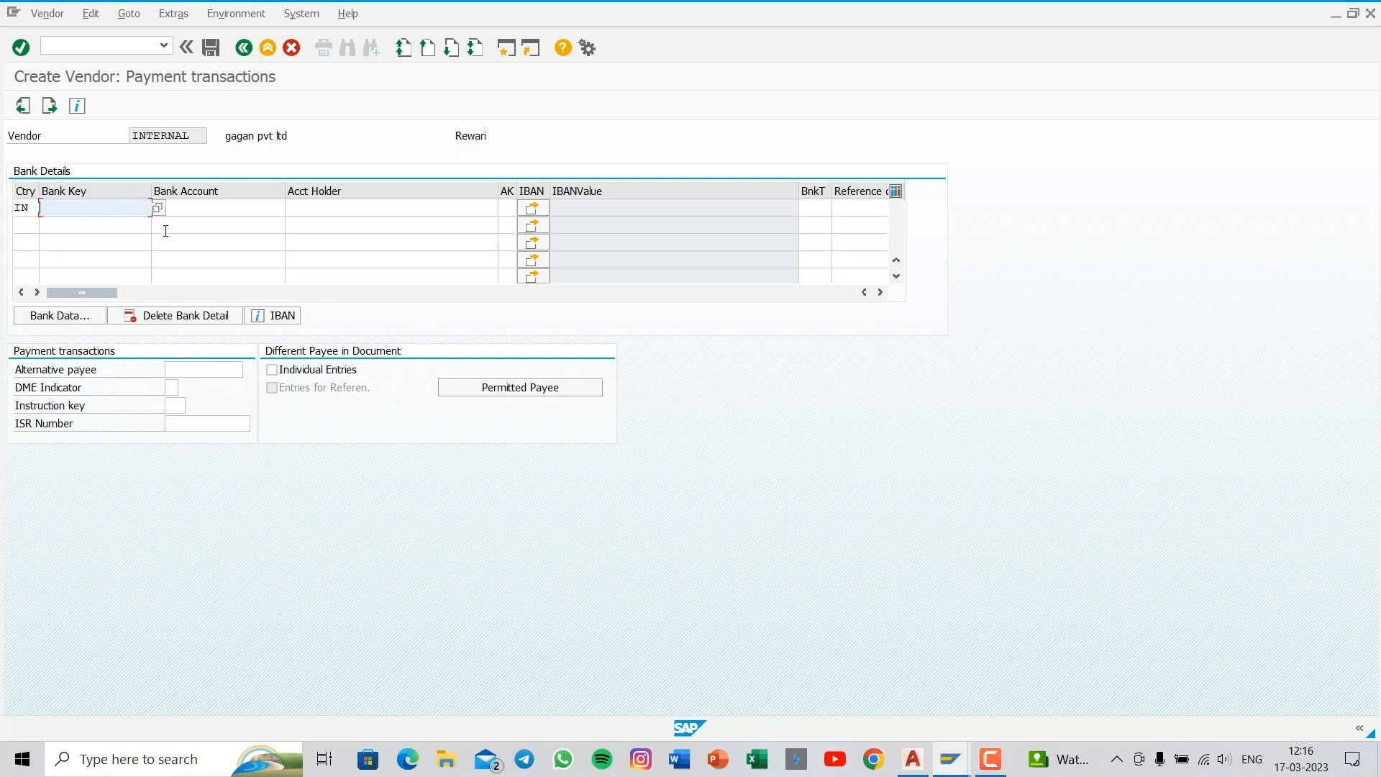
left_click(197, 206)
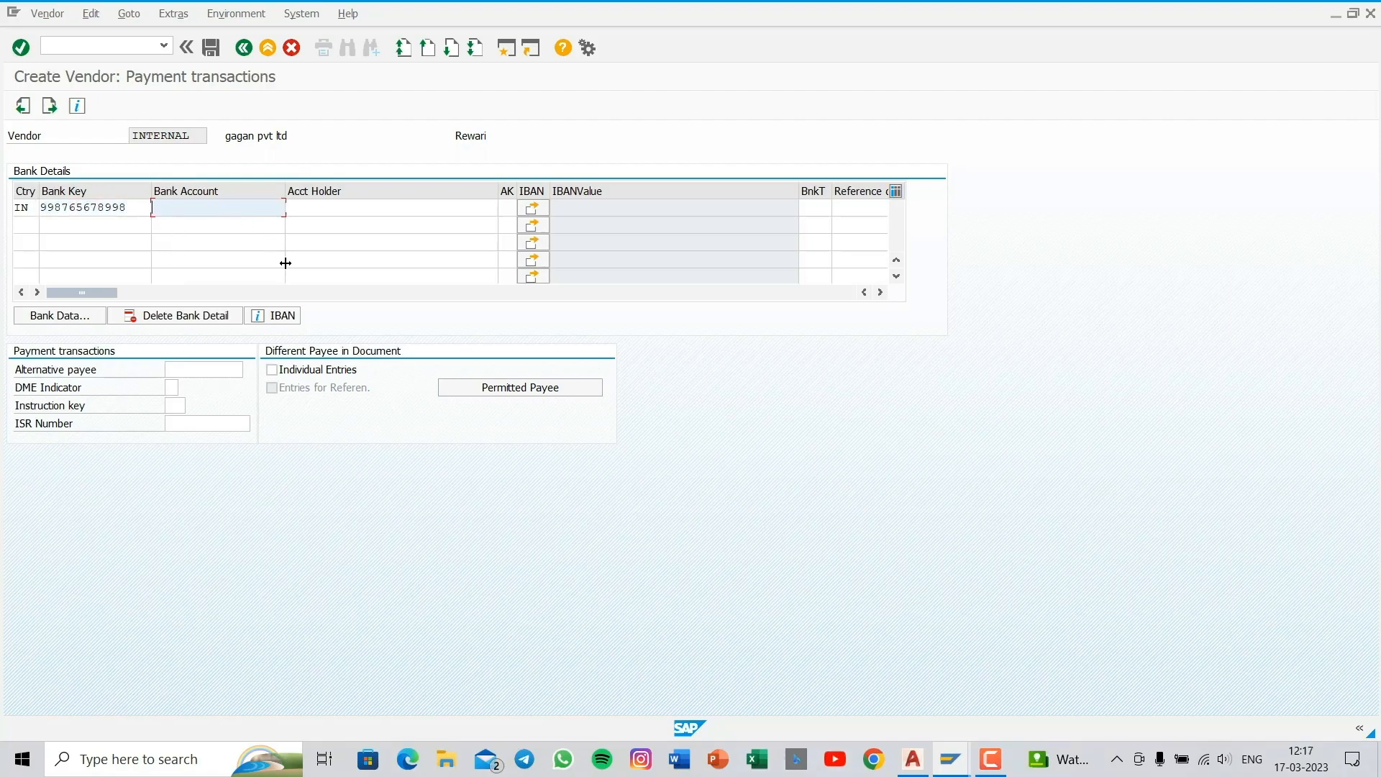
type("s")
left_click(214, 224)
left_click(331, 207)
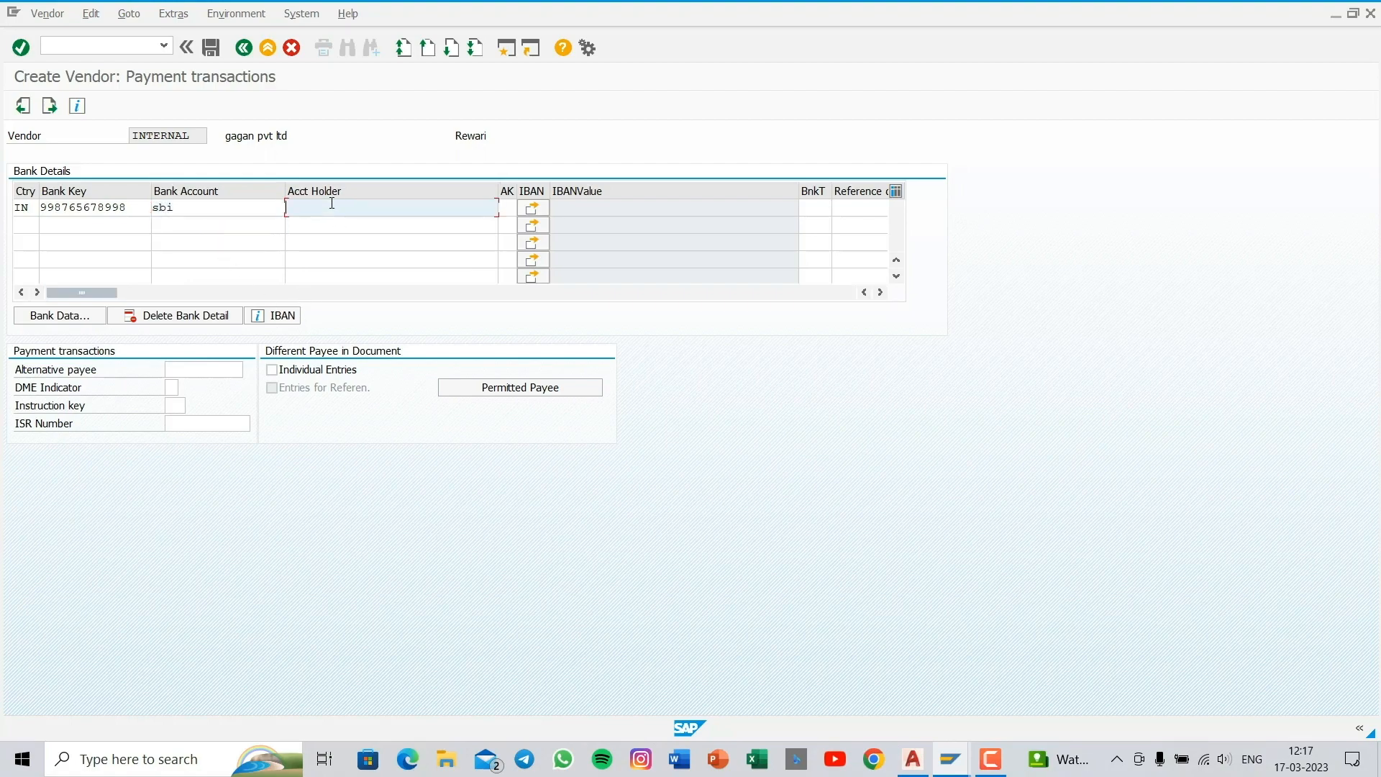
type("praveen")
key("Return")
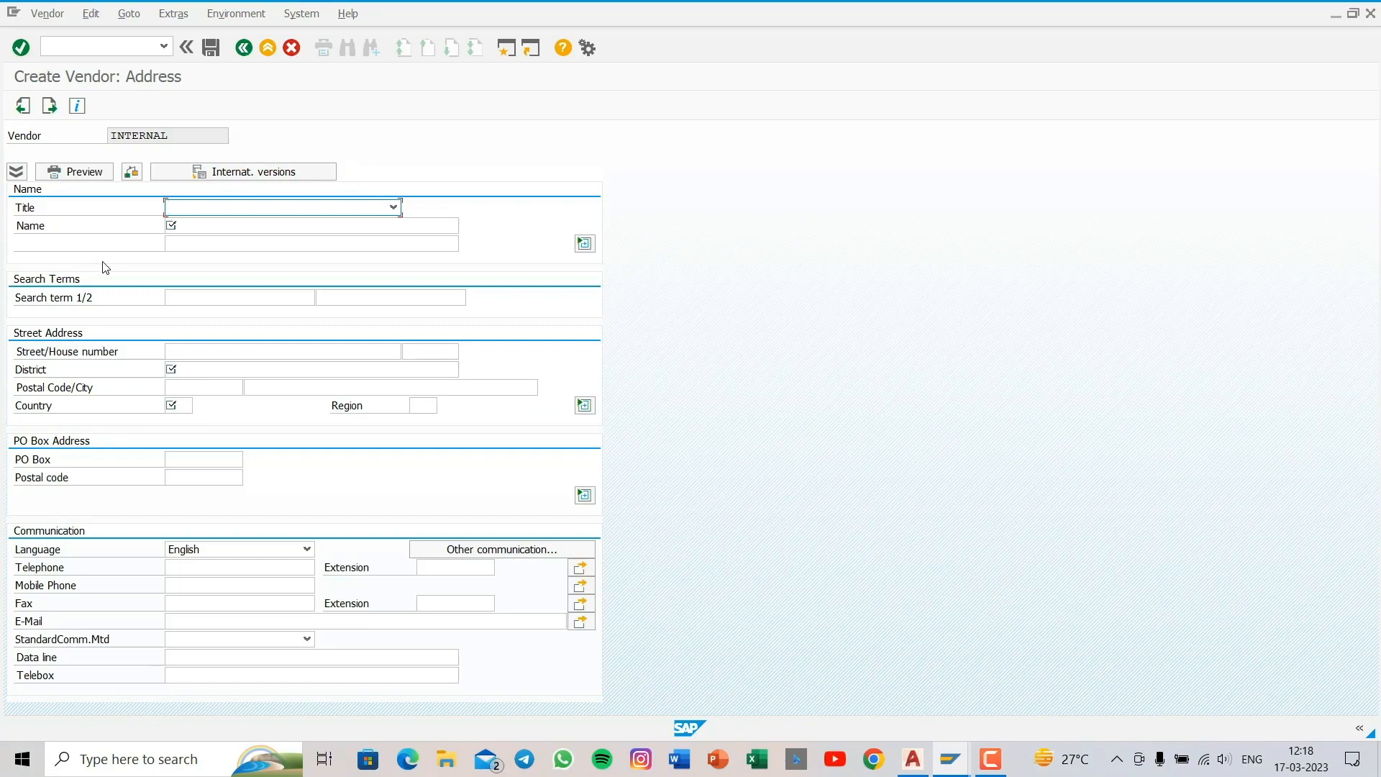
- Set the new vendor's title to Company and its name to "praveen pvt ltd"
left_click(201, 209)
left_click(213, 224)
left_click(202, 225)
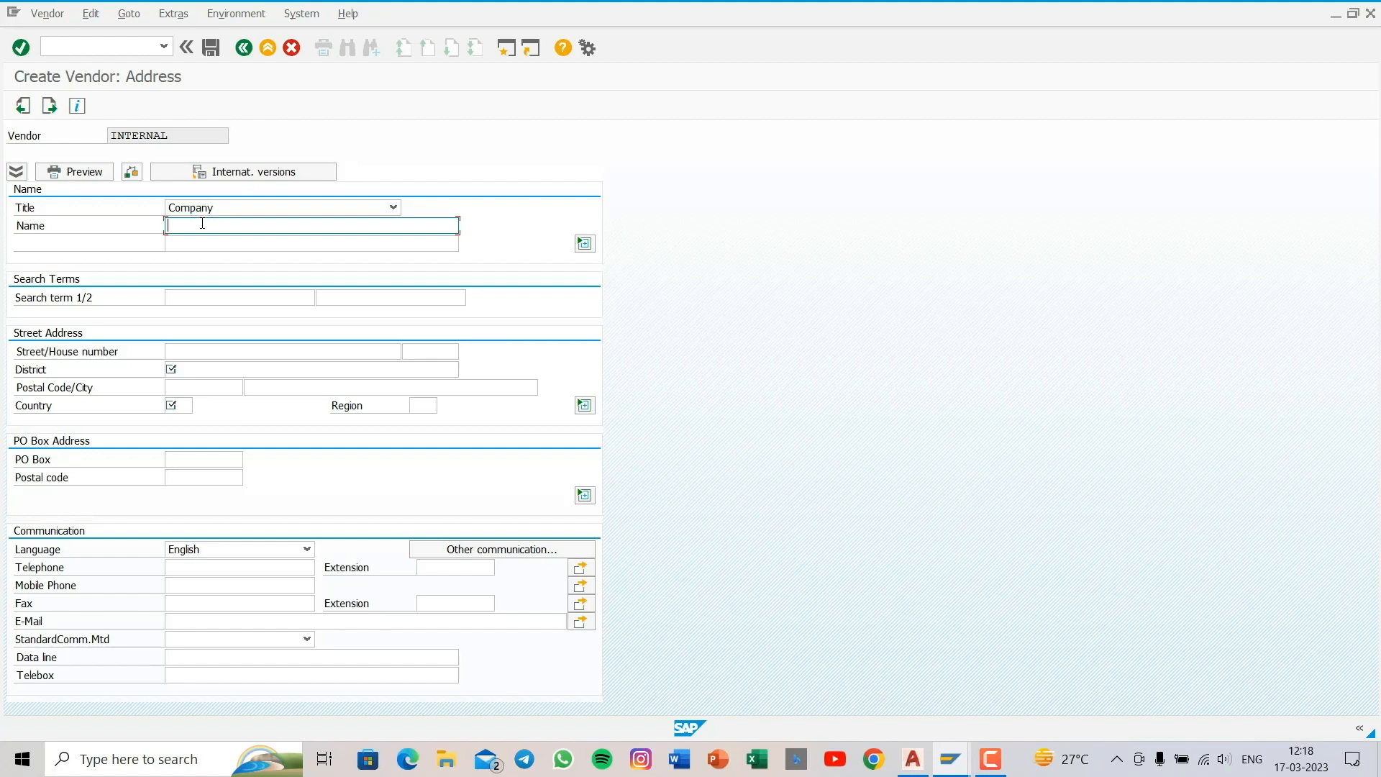
type("praveen pvt ltd")
- Enter 1 and 2 as the two search terms of vendor praveen pvt ltd
left_click(166, 296)
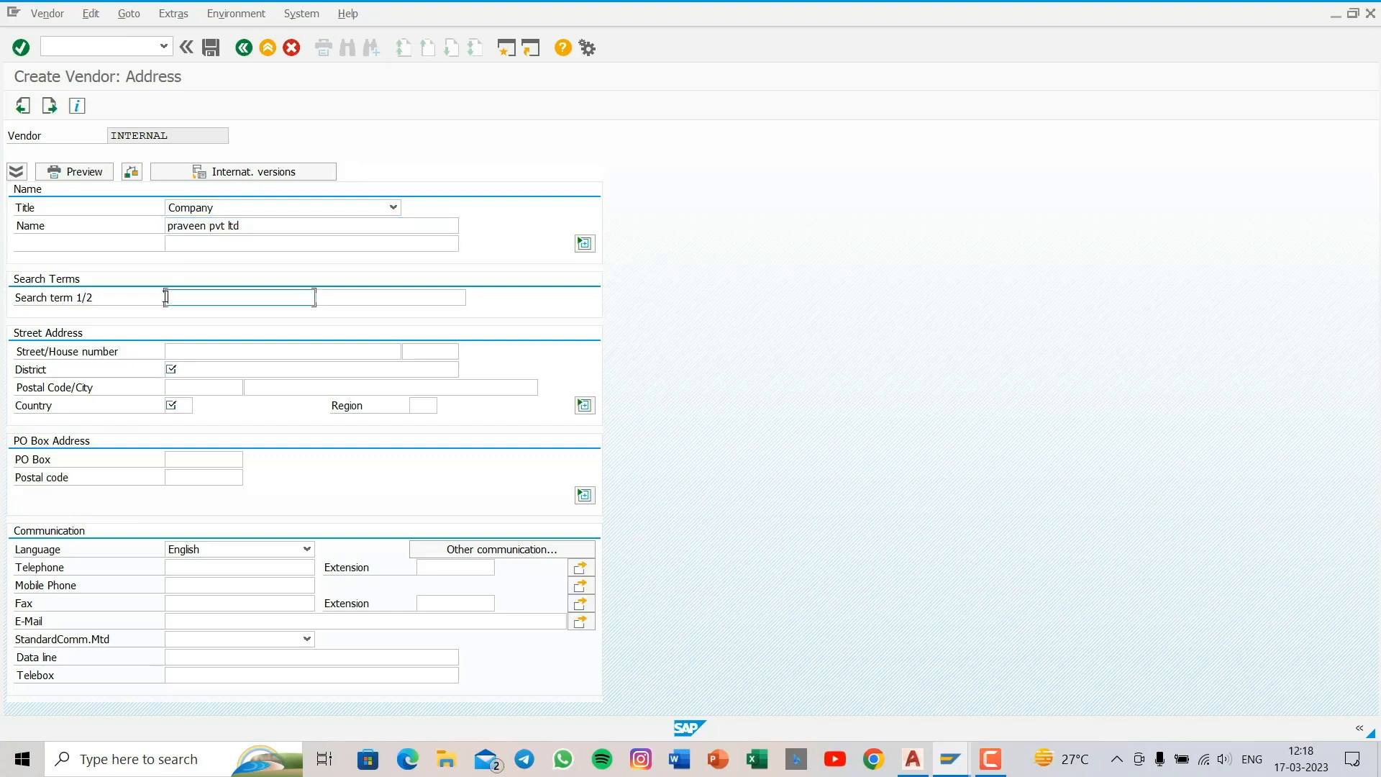
type("1")
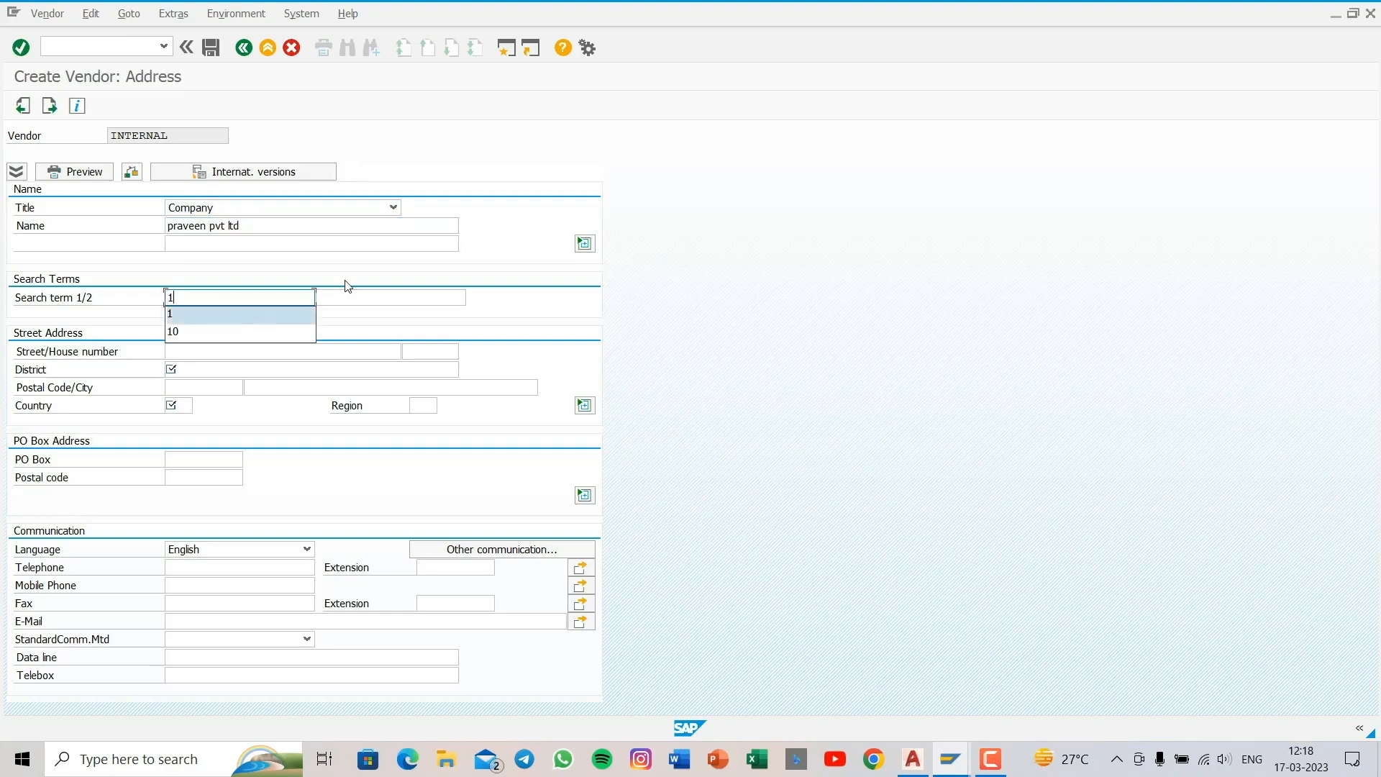
left_click(345, 298)
type("2")
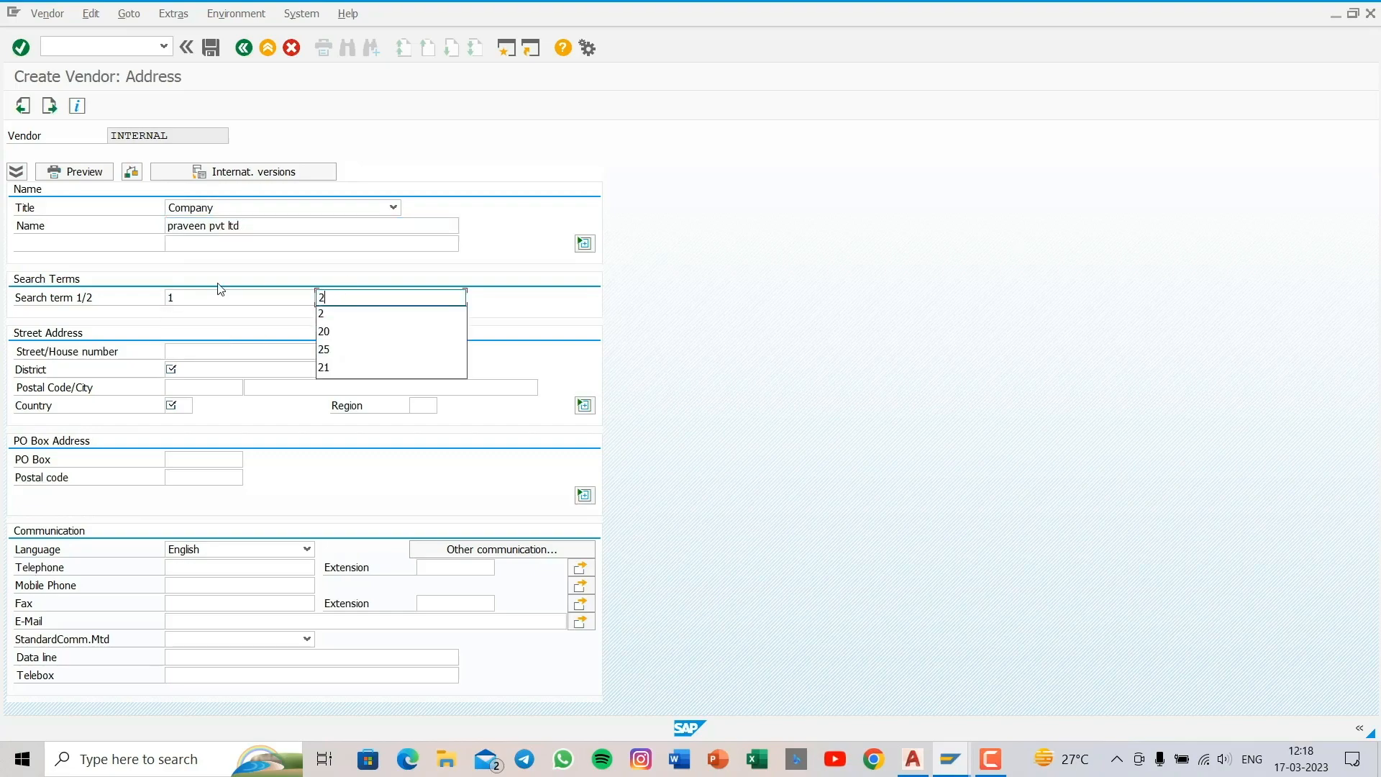
- Enter the street, house number and district for vendor praveen pvt ltd
left_click(192, 350)
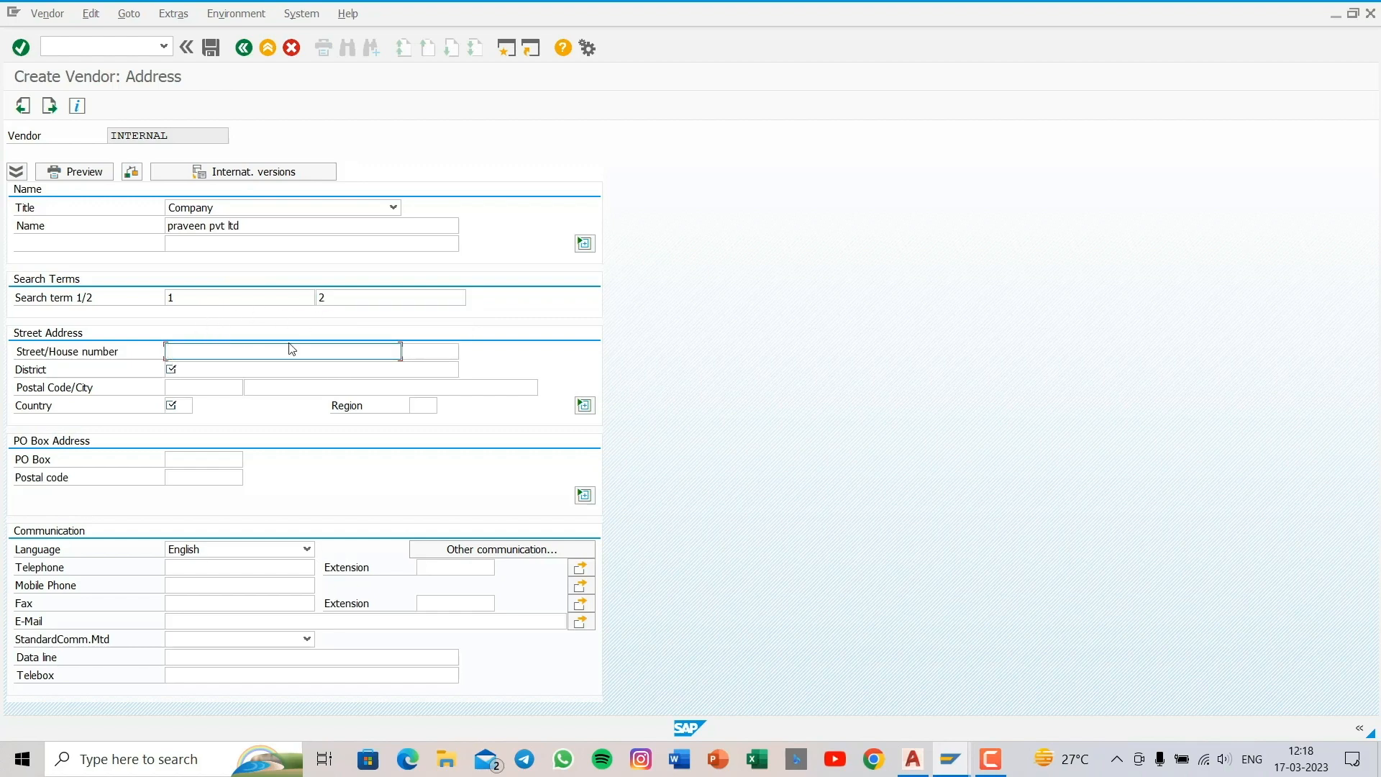
left_click(404, 350)
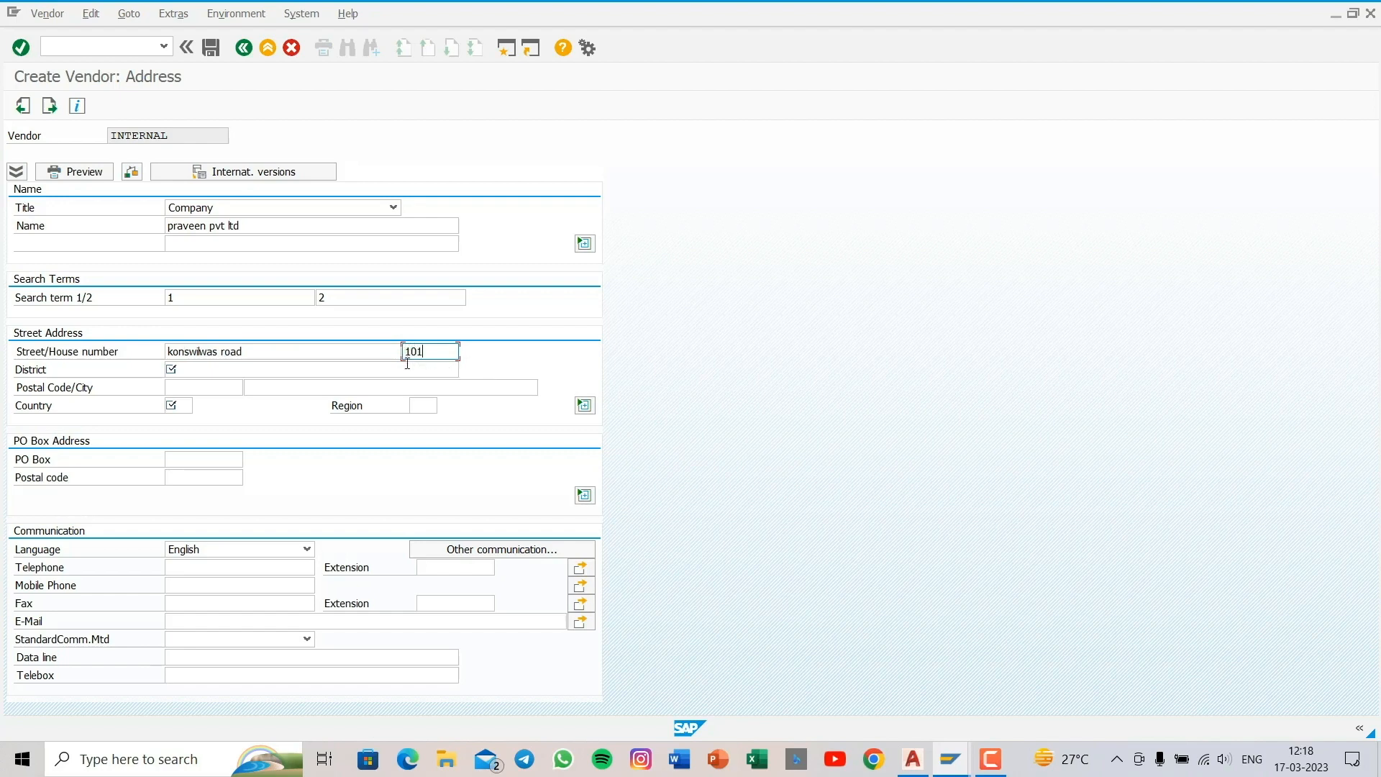
left_click(186, 371)
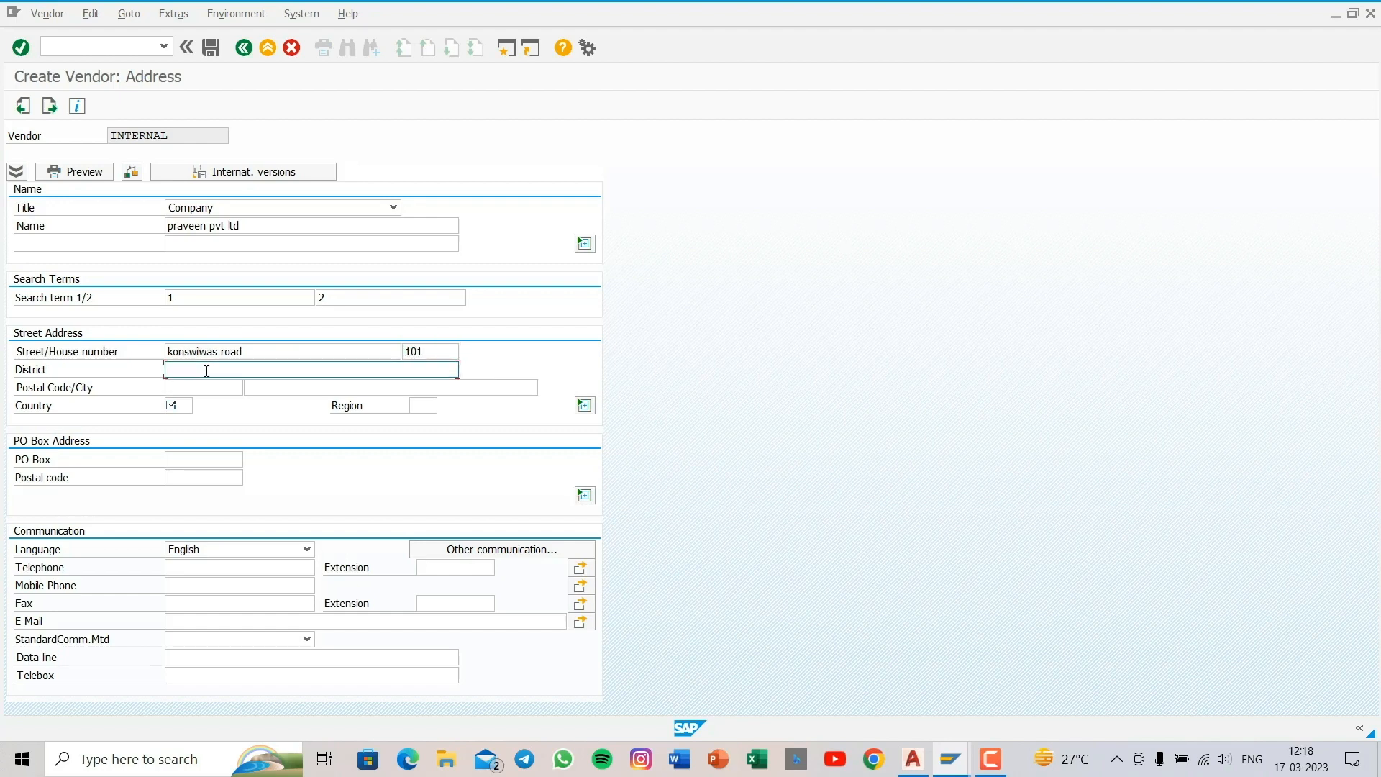
type("rew")
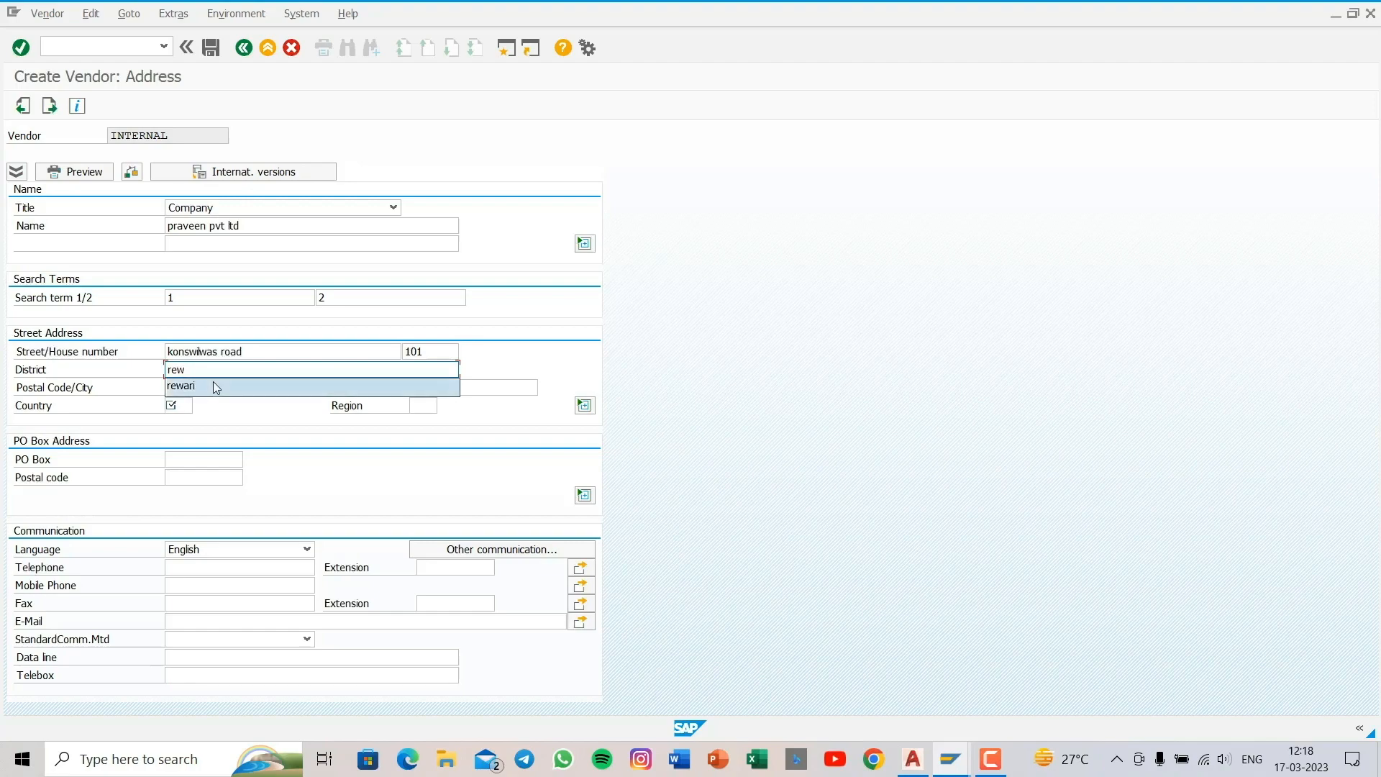
left_click(213, 384)
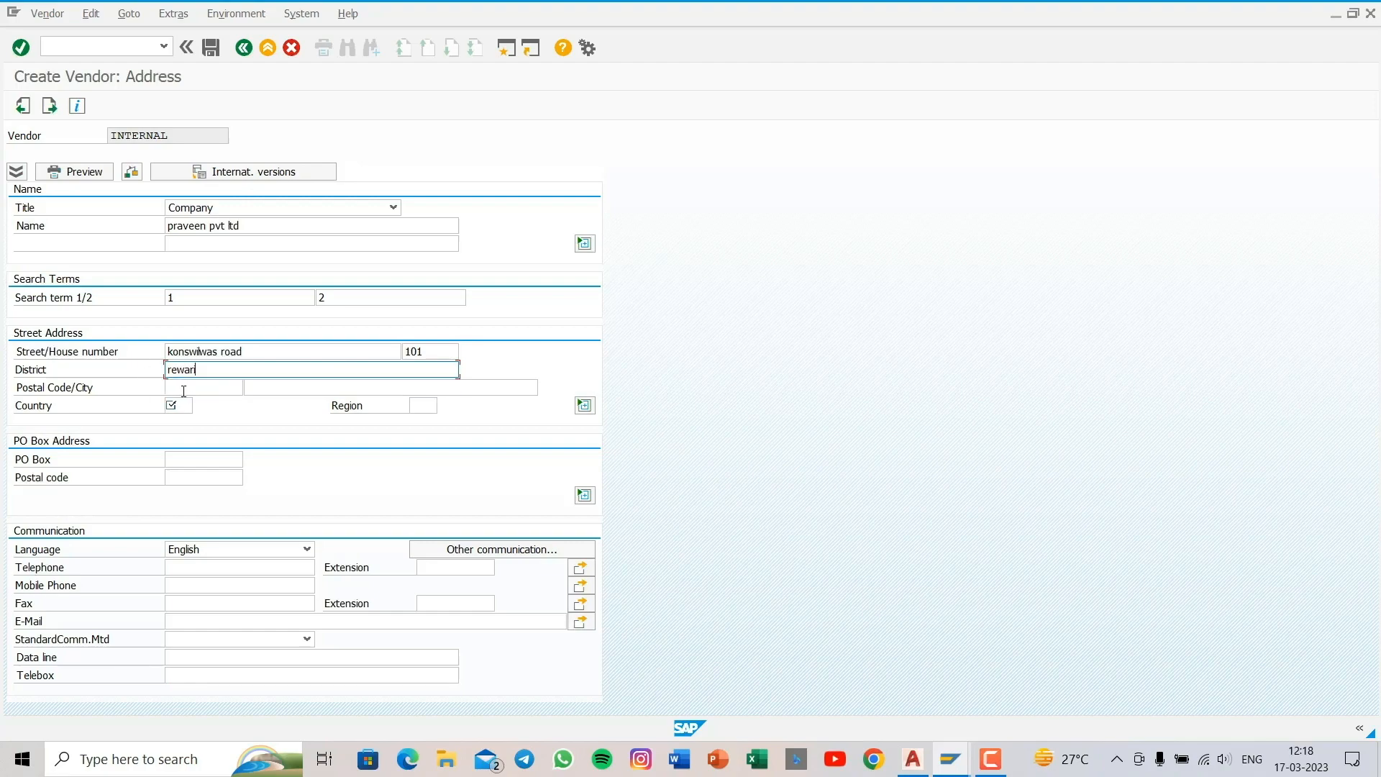
- Enter the postal code and city in the street address of vendor praveen pvt ltd
left_click(183, 391)
type("12")
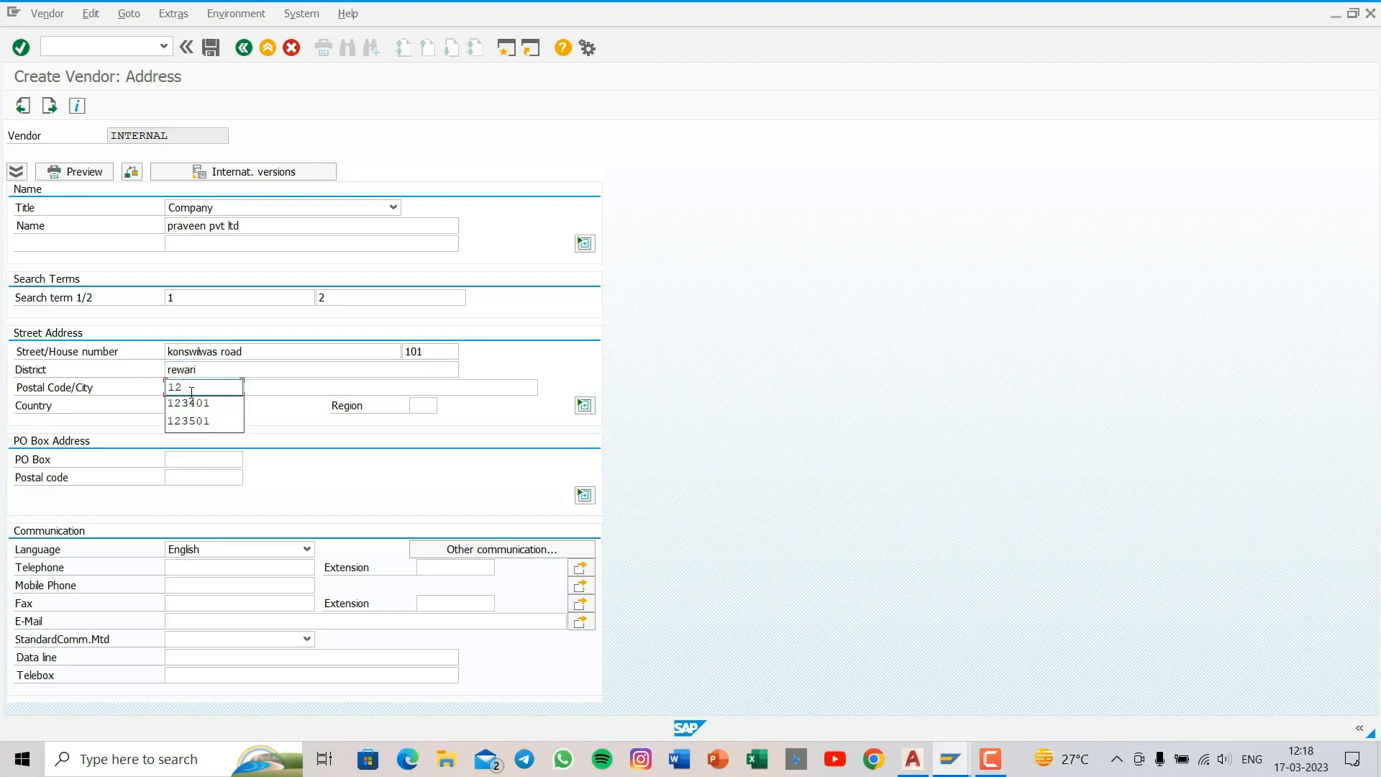
type("3401")
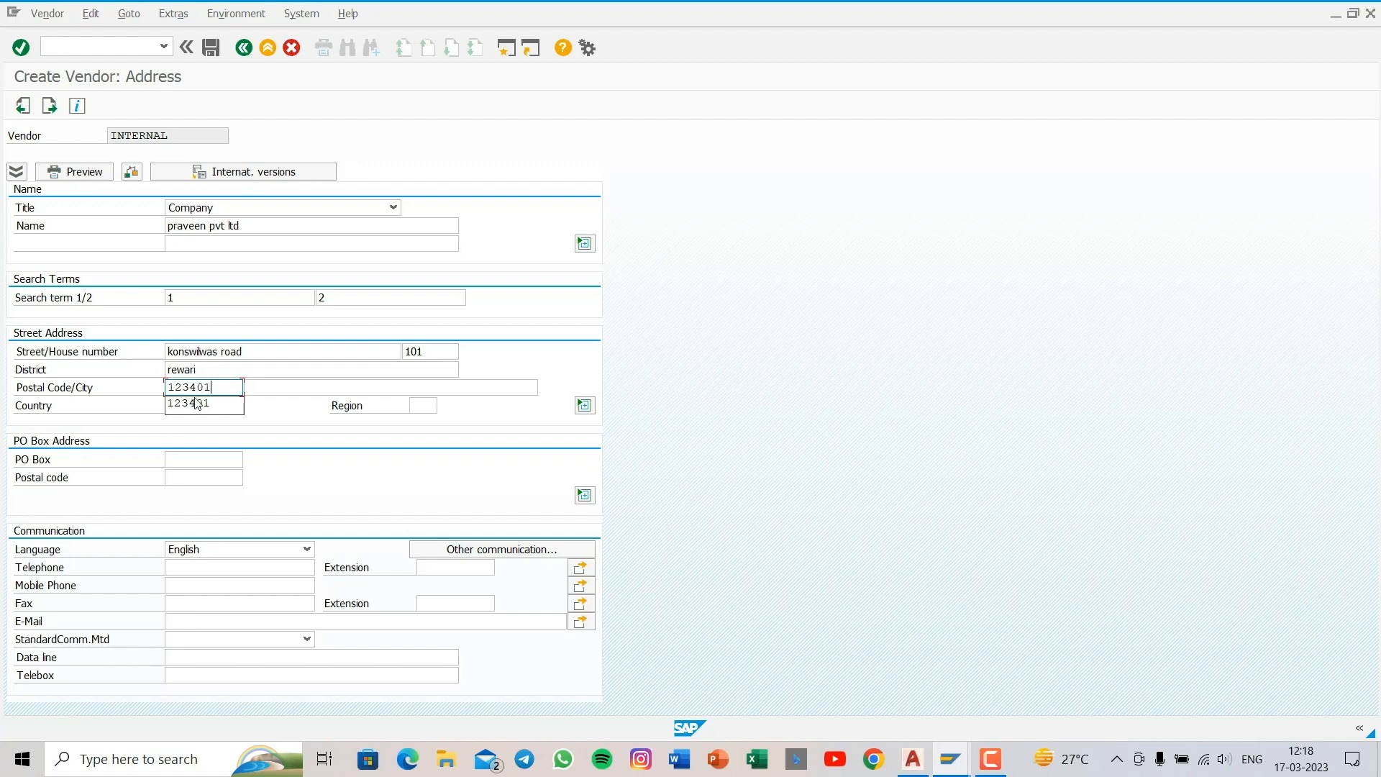
left_click(330, 387)
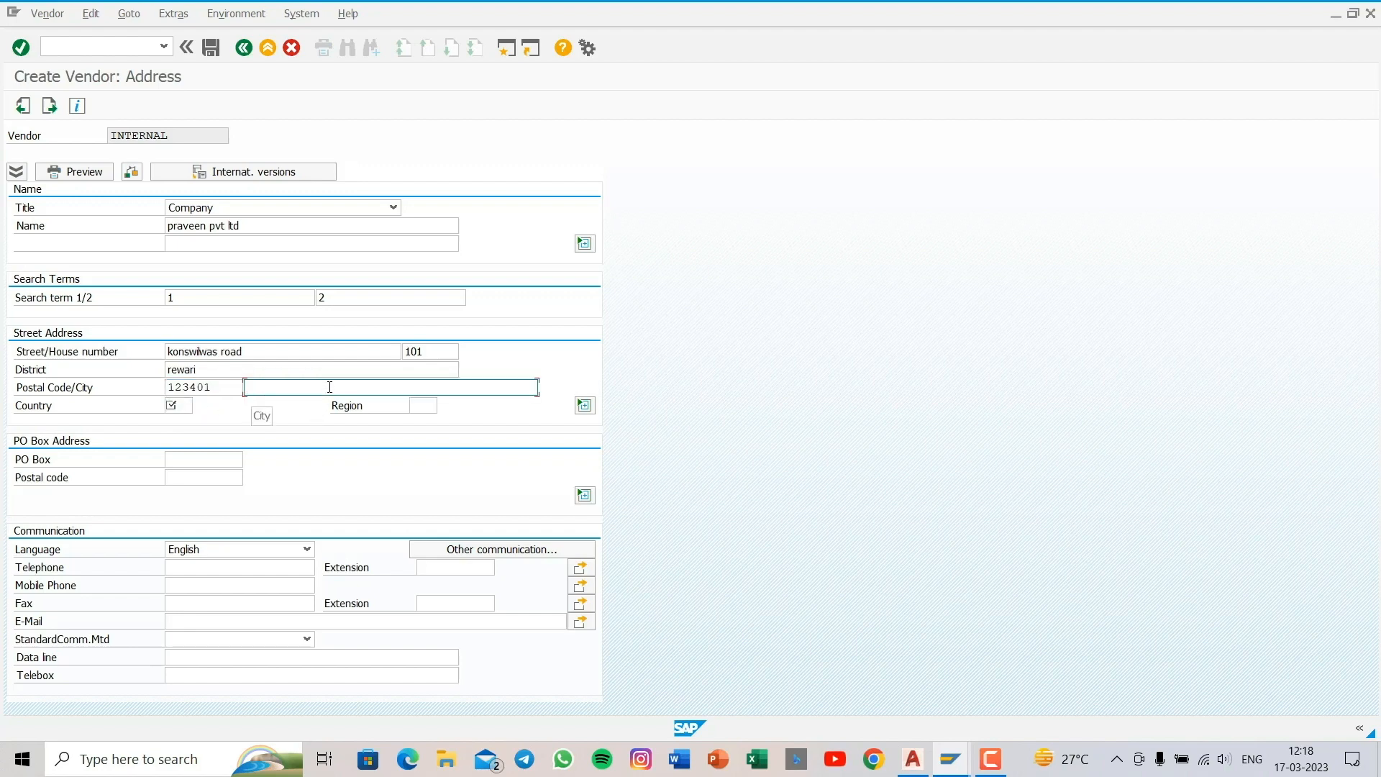
type("rew")
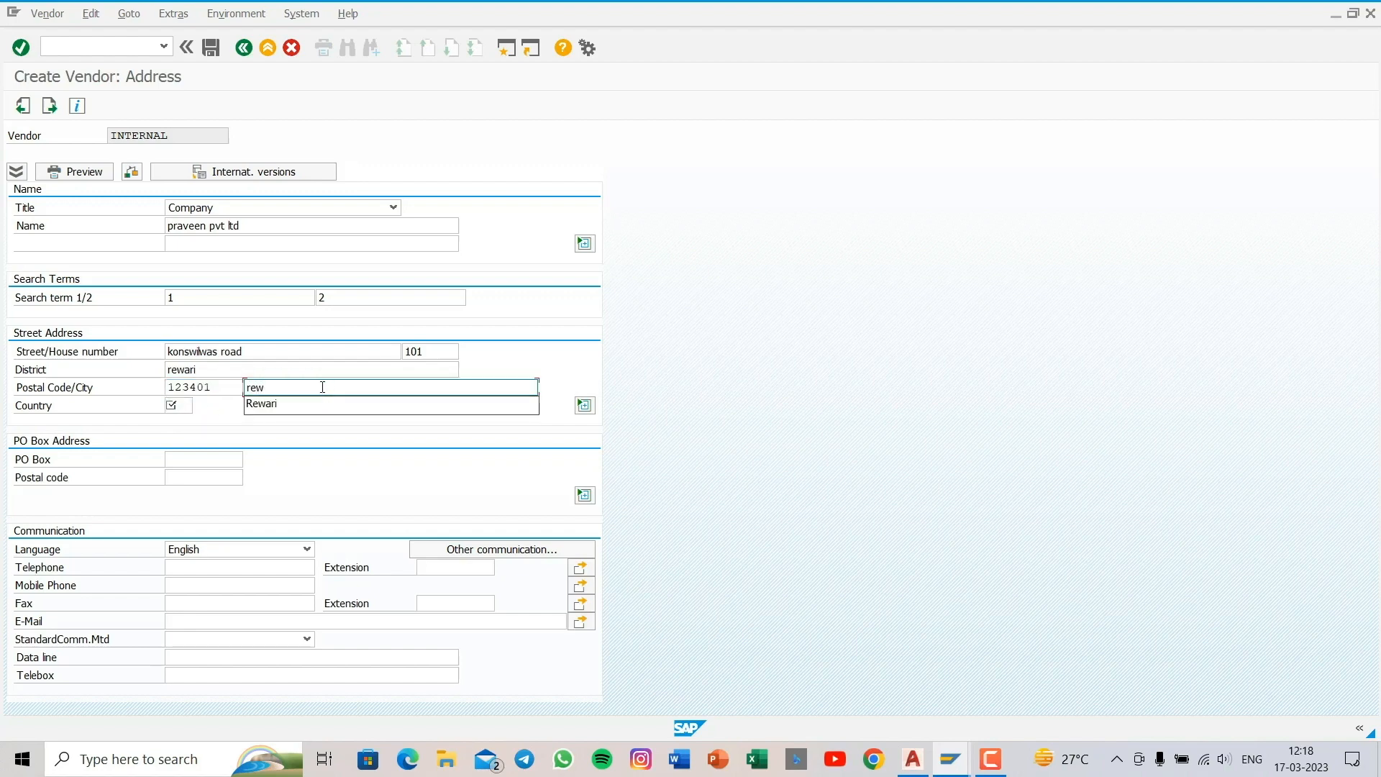
key("Down")
key("Return")
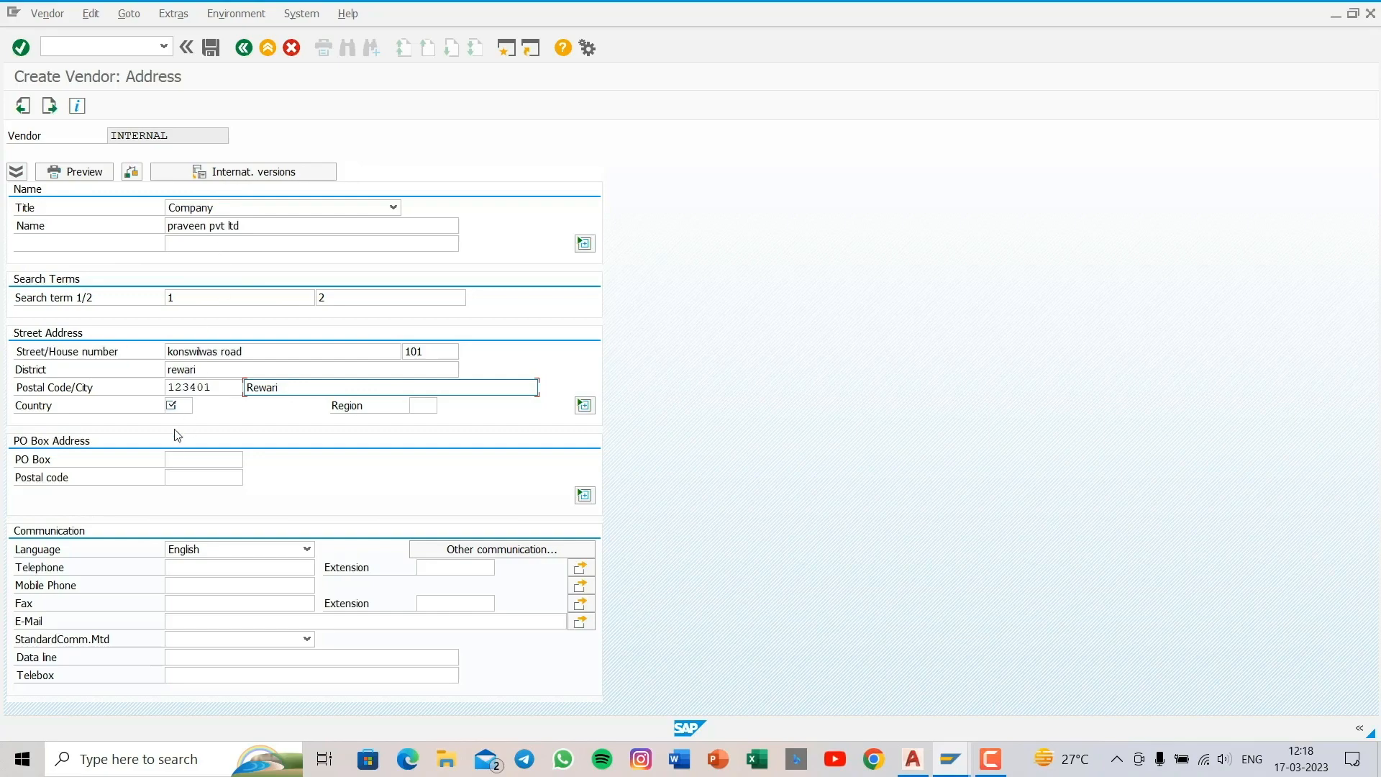
- Set the vendor's country to IN and region to 07
left_click(172, 405)
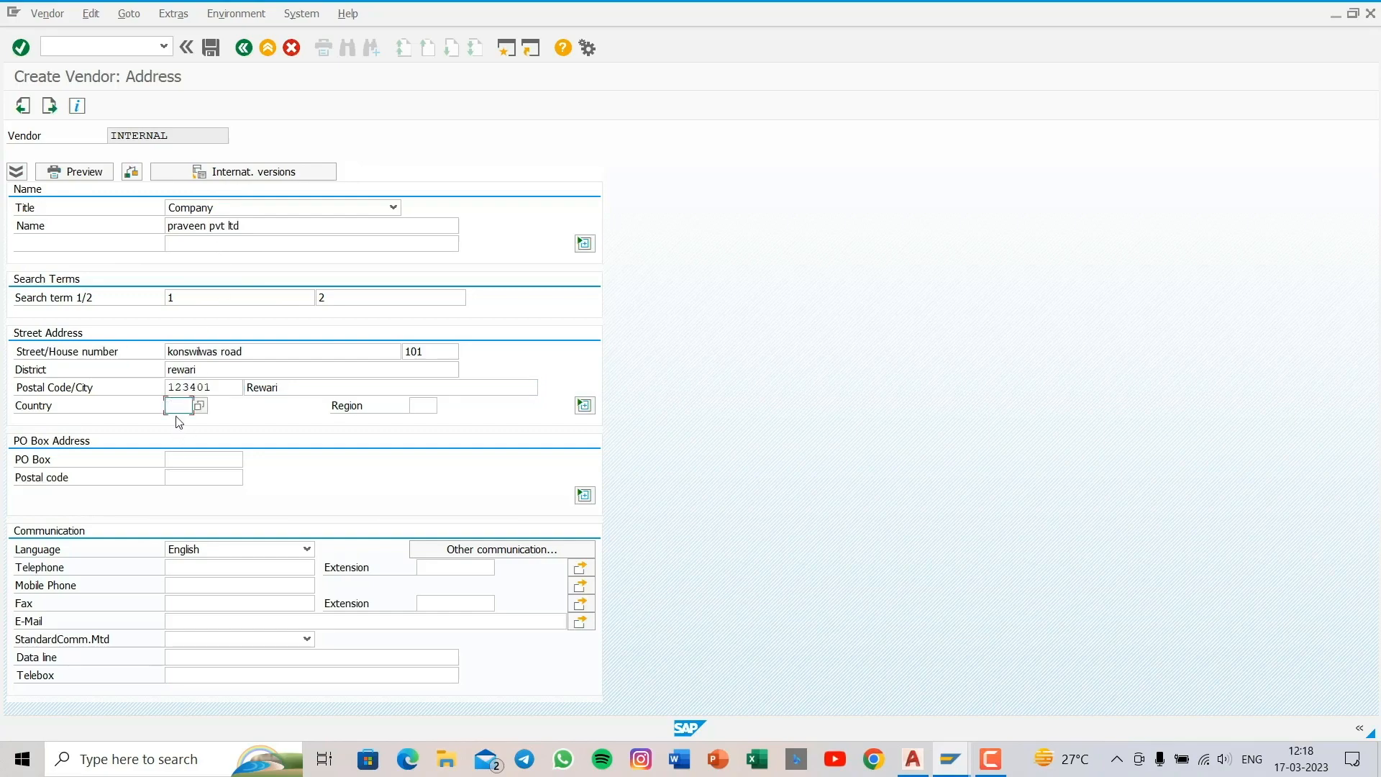
type("IN")
left_click(418, 405)
type("07")
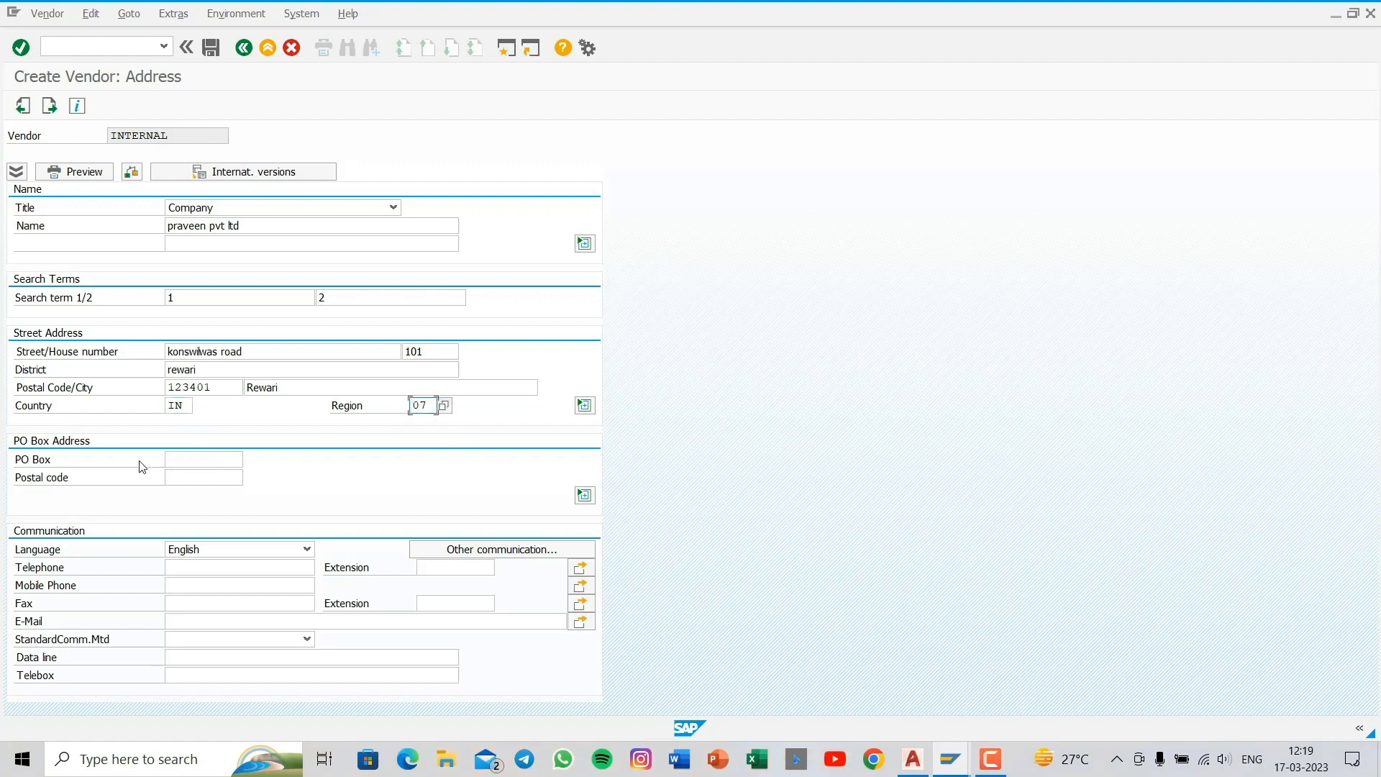
- Fill in the vendor's PO Box and its postal code in the PO Box address
left_click(202, 454)
type("rewa")
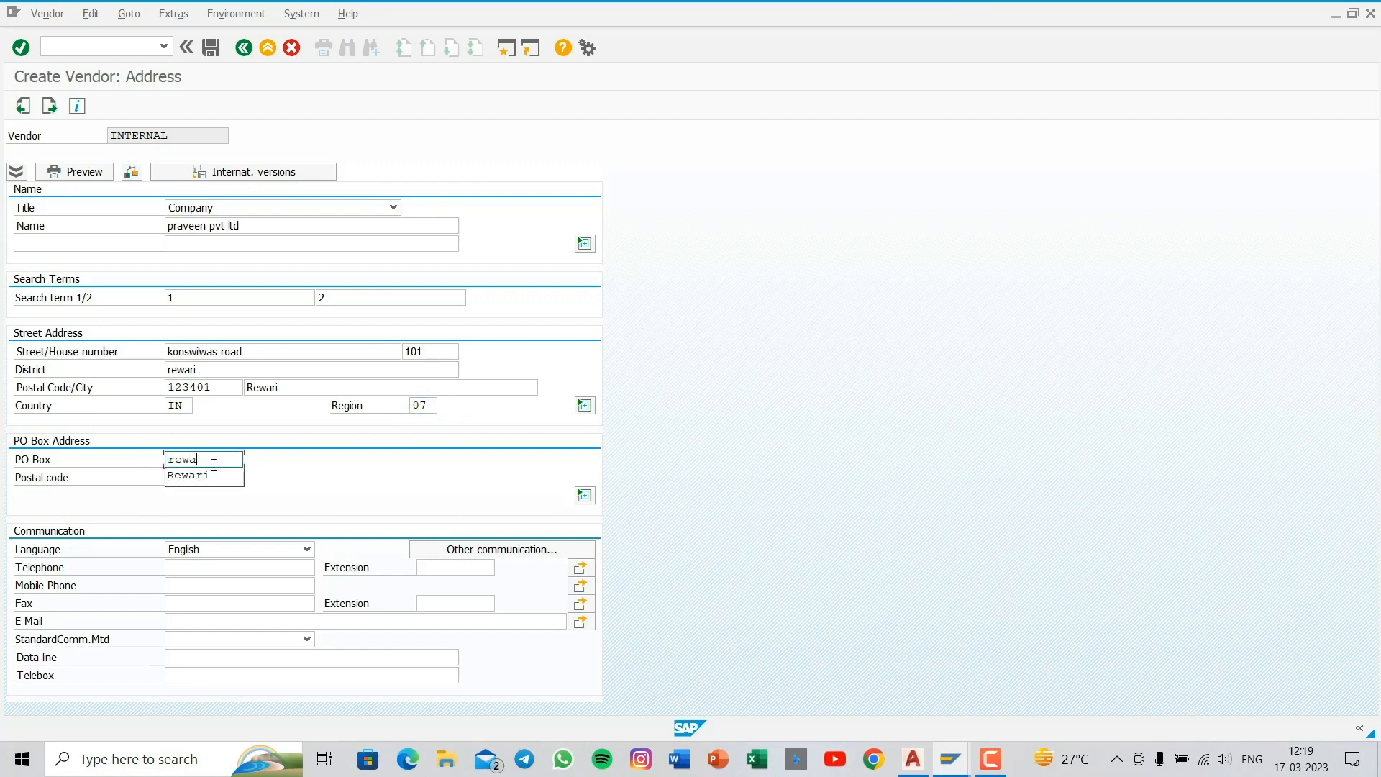
key("Down")
key("Return")
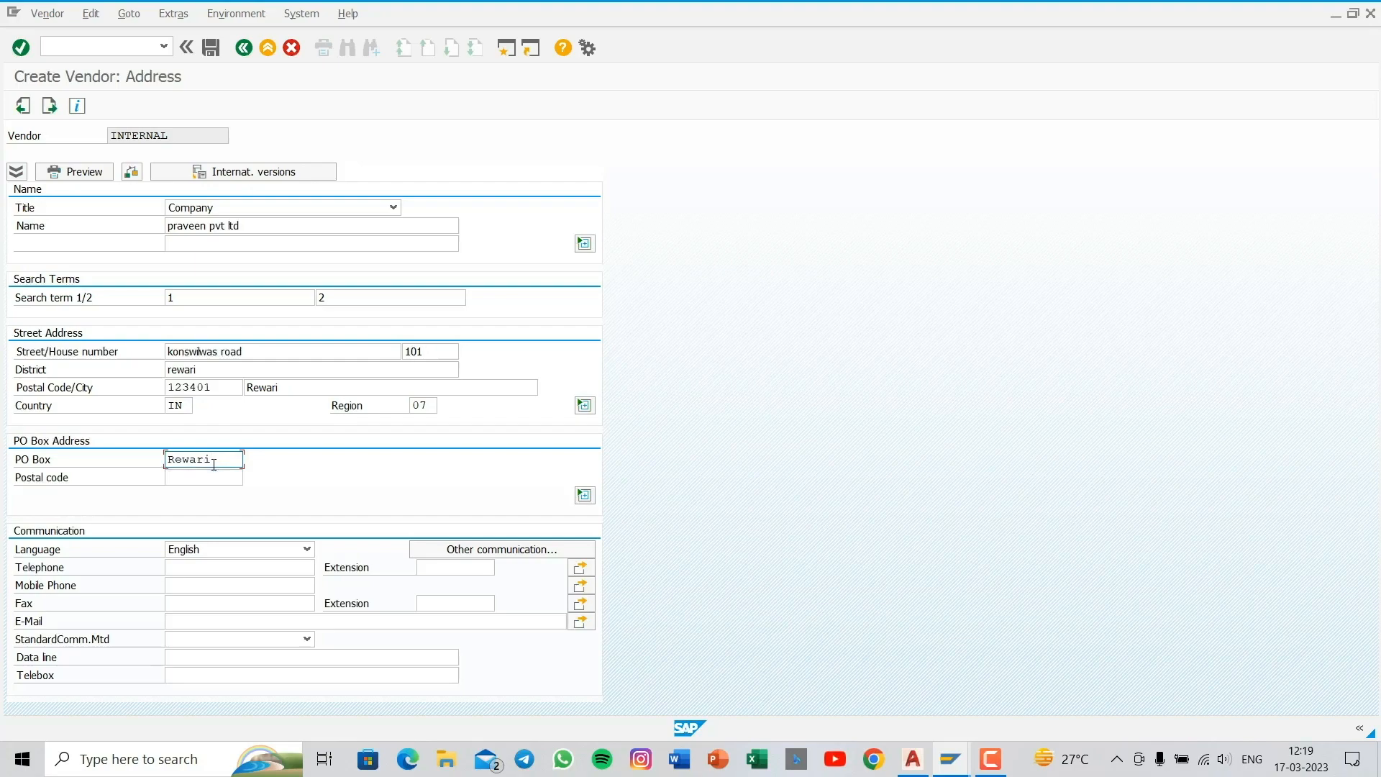
left_click(194, 475)
type("123")
key("Down")
key("Down")
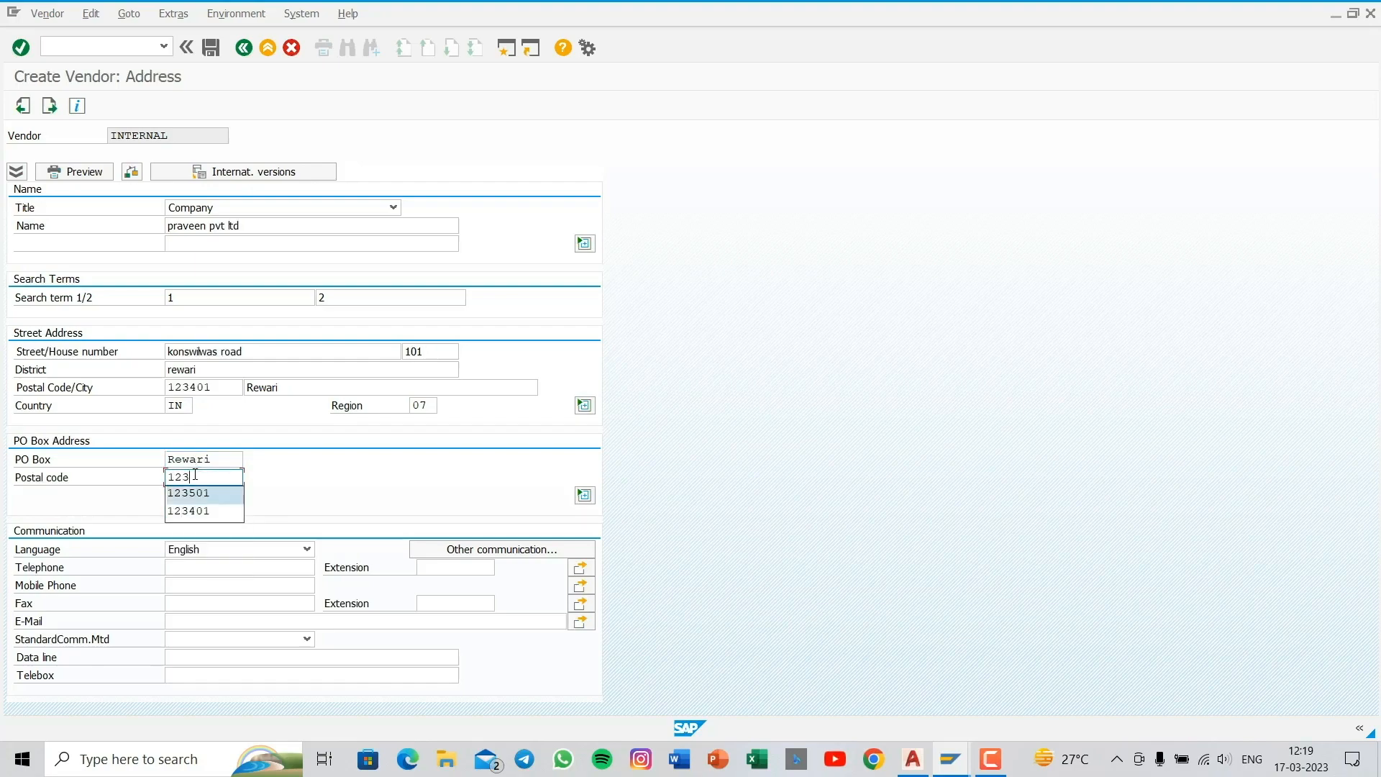
key("Return")
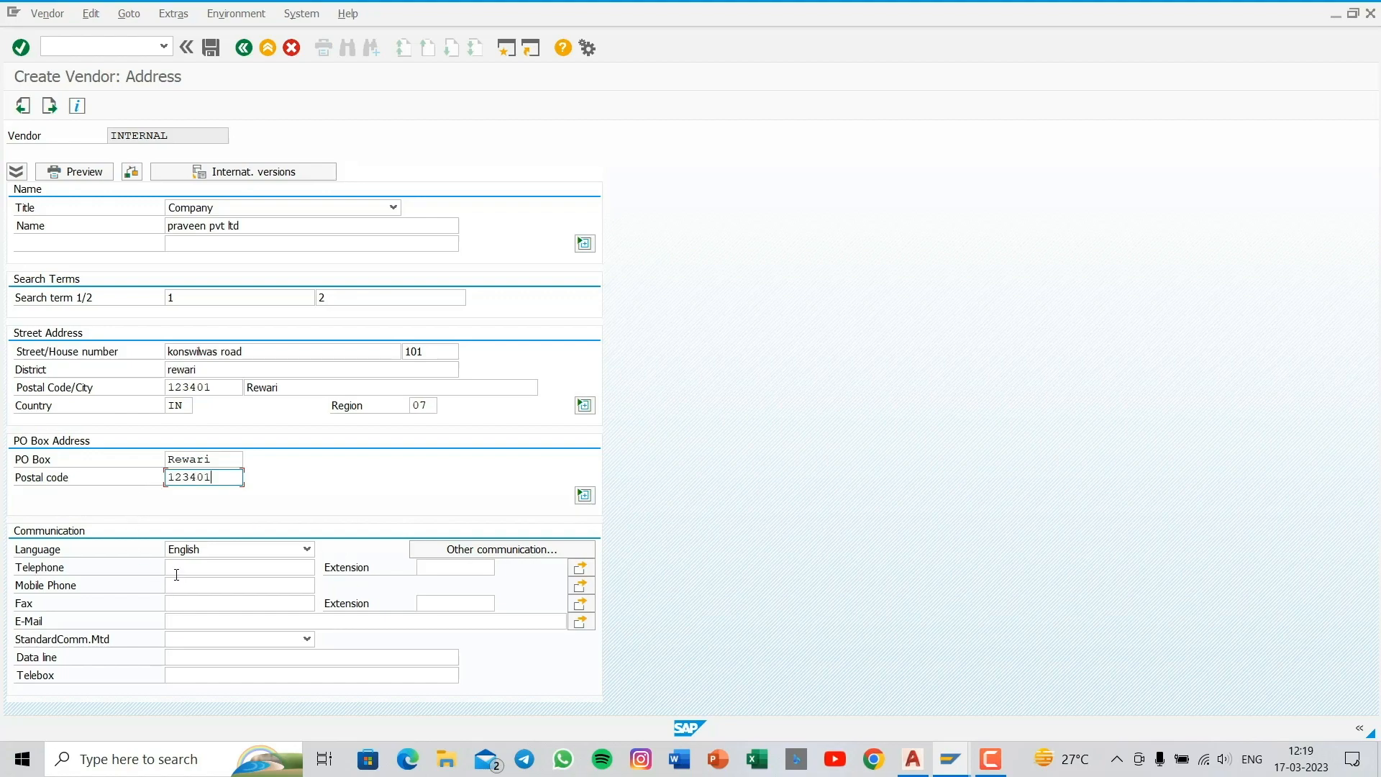
- Accept the address, leave the control data empty and continue to the vendor's payment transactions
left_click(189, 581)
key("Return")
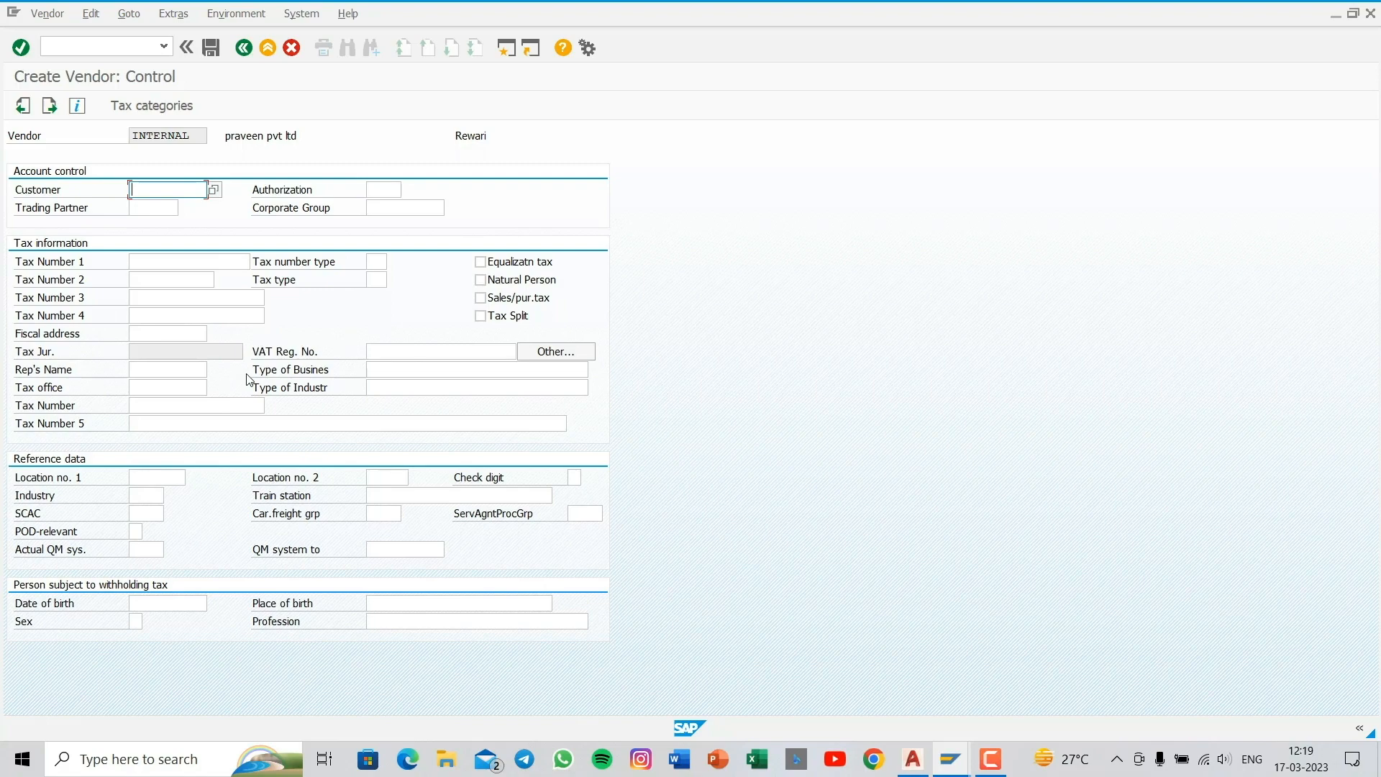
key("Return")
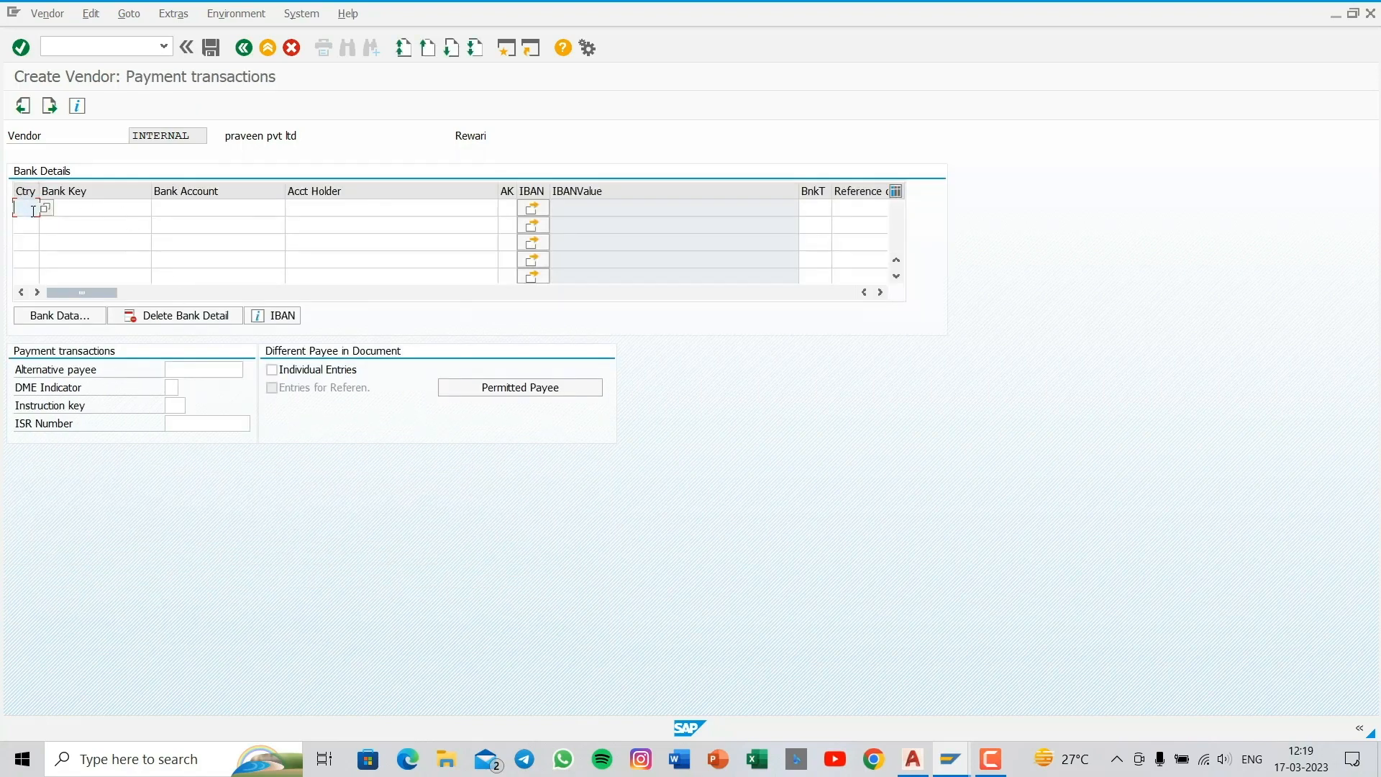
- Set the country to IN and enter the bank key in the first bank details row for vendor praveen pvt ltd
type("in")
left_click(49, 239)
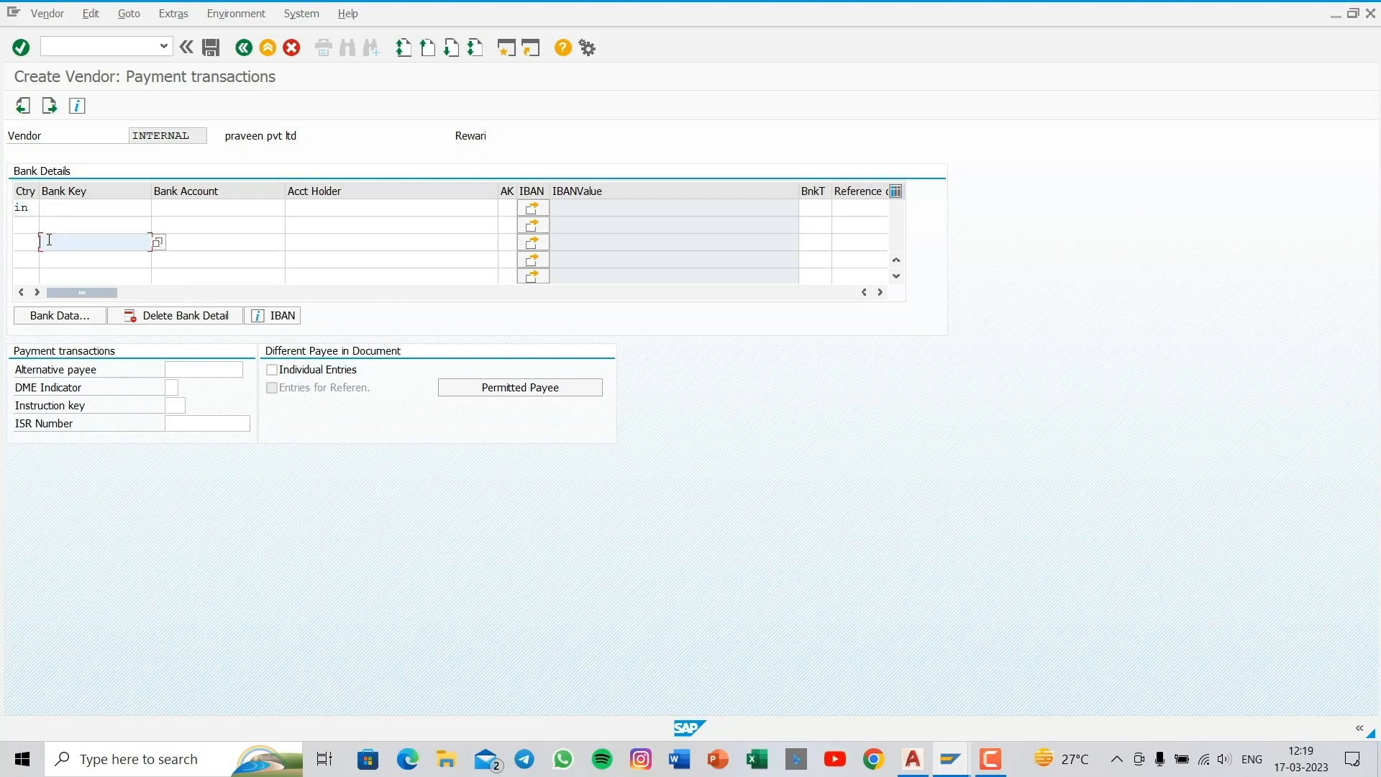
left_click(50, 212)
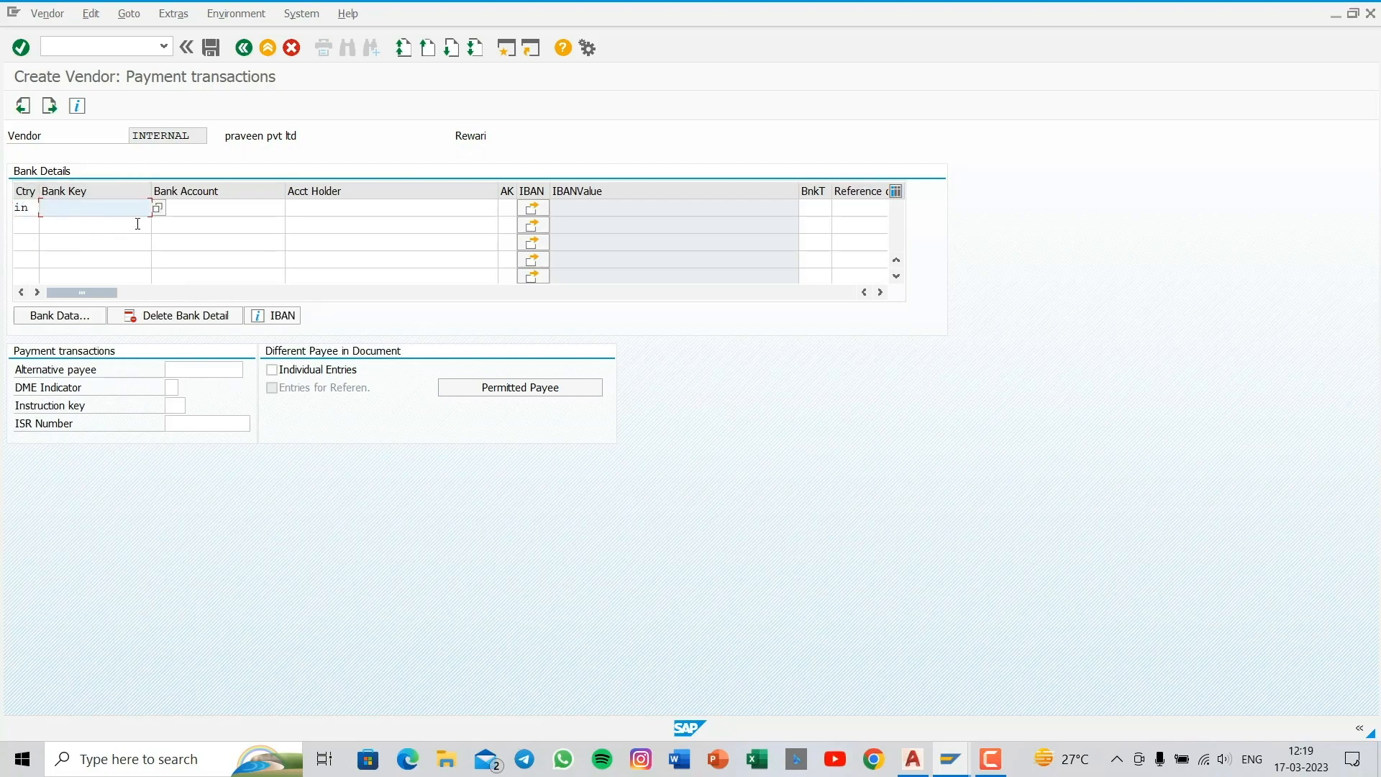
left_click(159, 210)
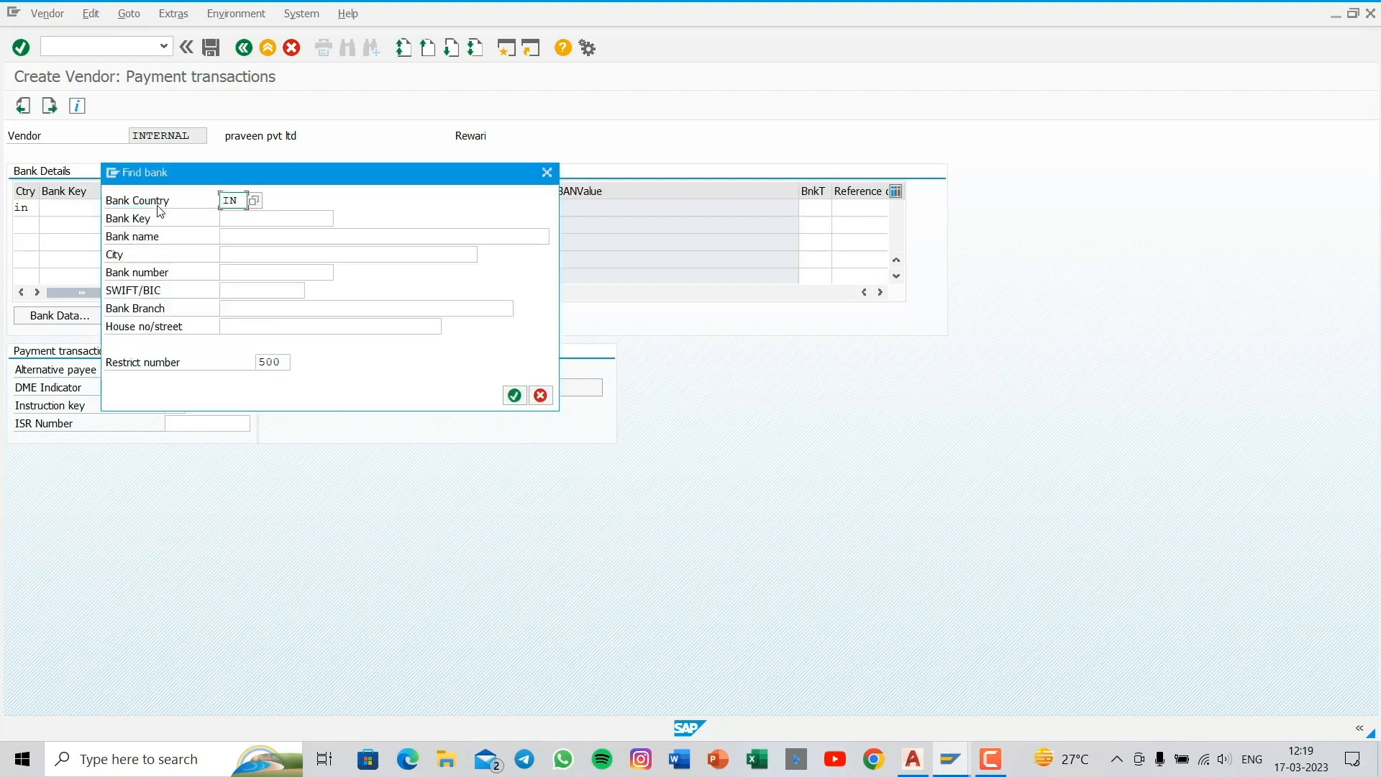
left_click(543, 171)
- Enter bank account "sbi" and the account holder's name in the first bank details row, and submit the entries
left_click(208, 207)
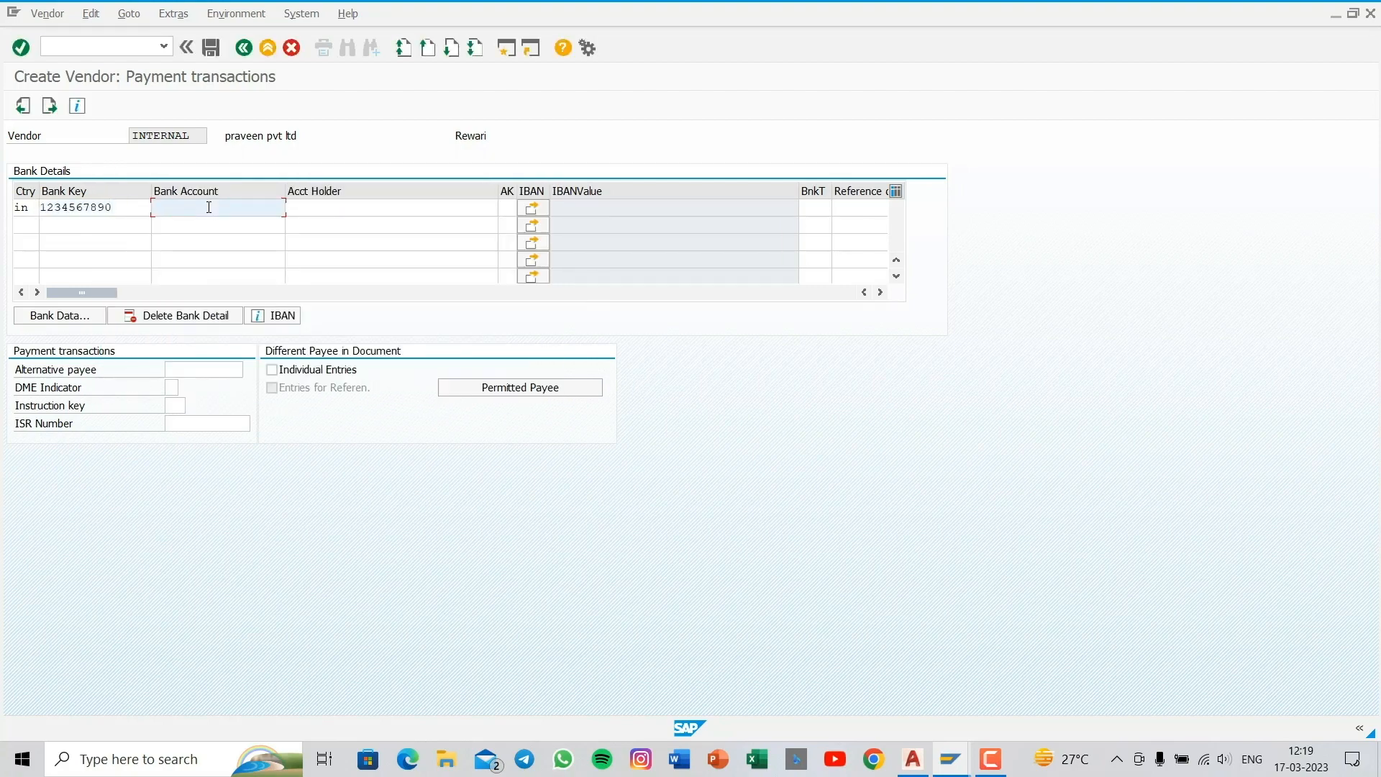
type("s")
left_click(209, 222)
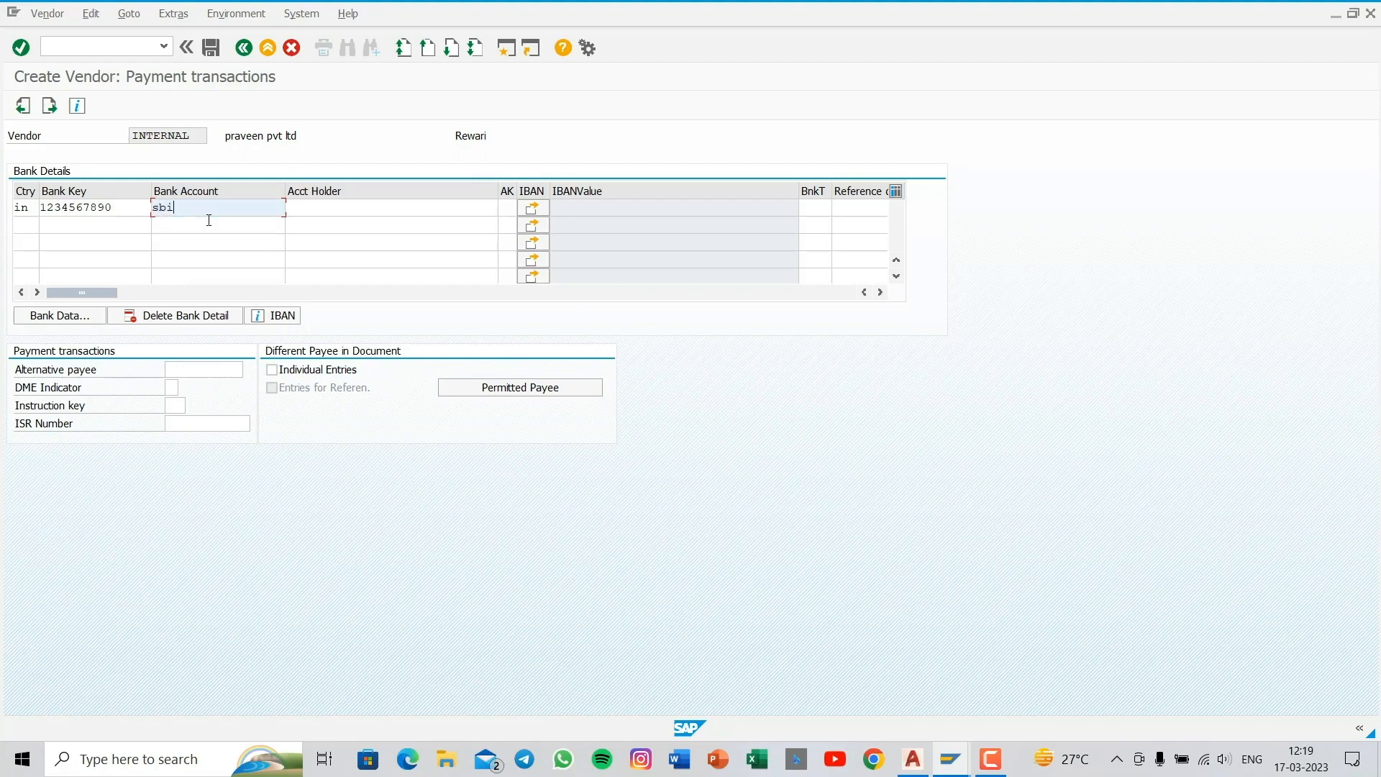
left_click(343, 214)
type("paree")
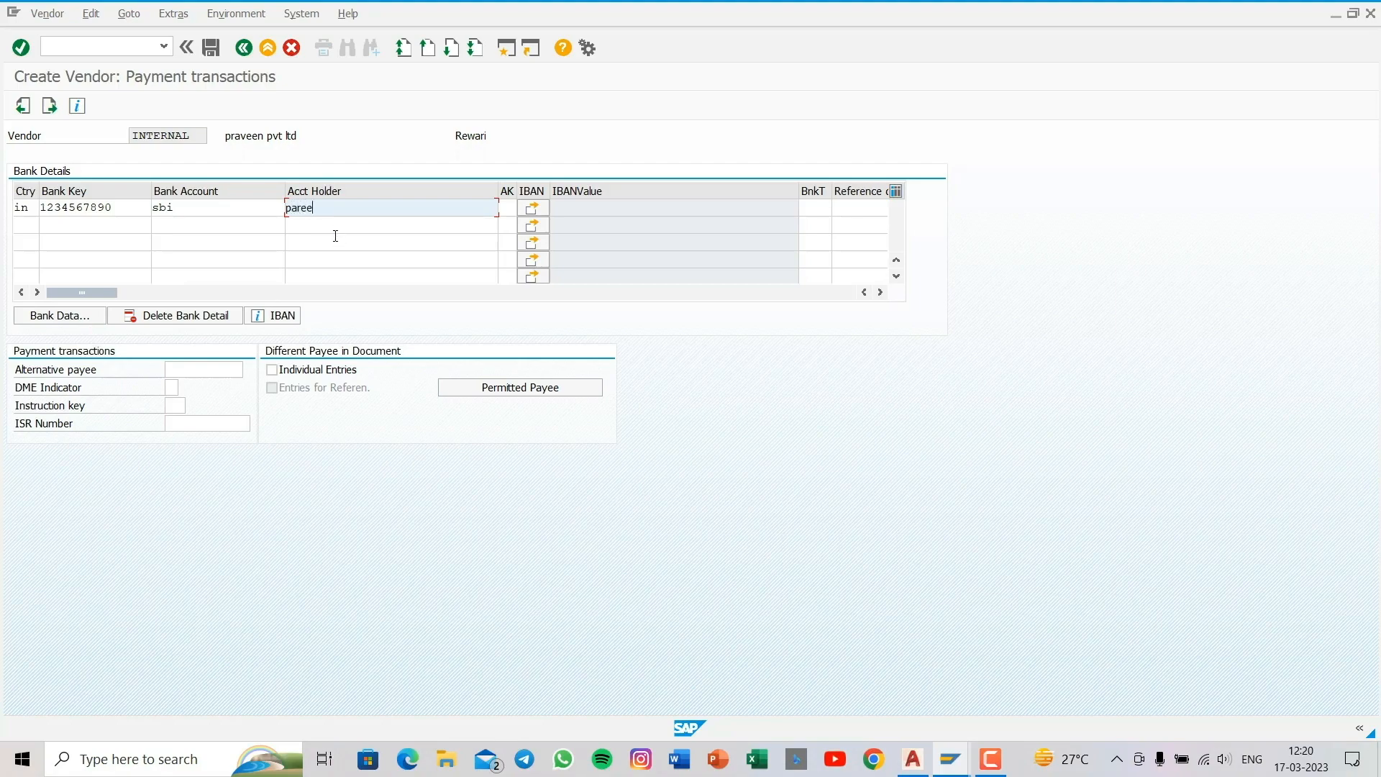
type("v")
key("Return")
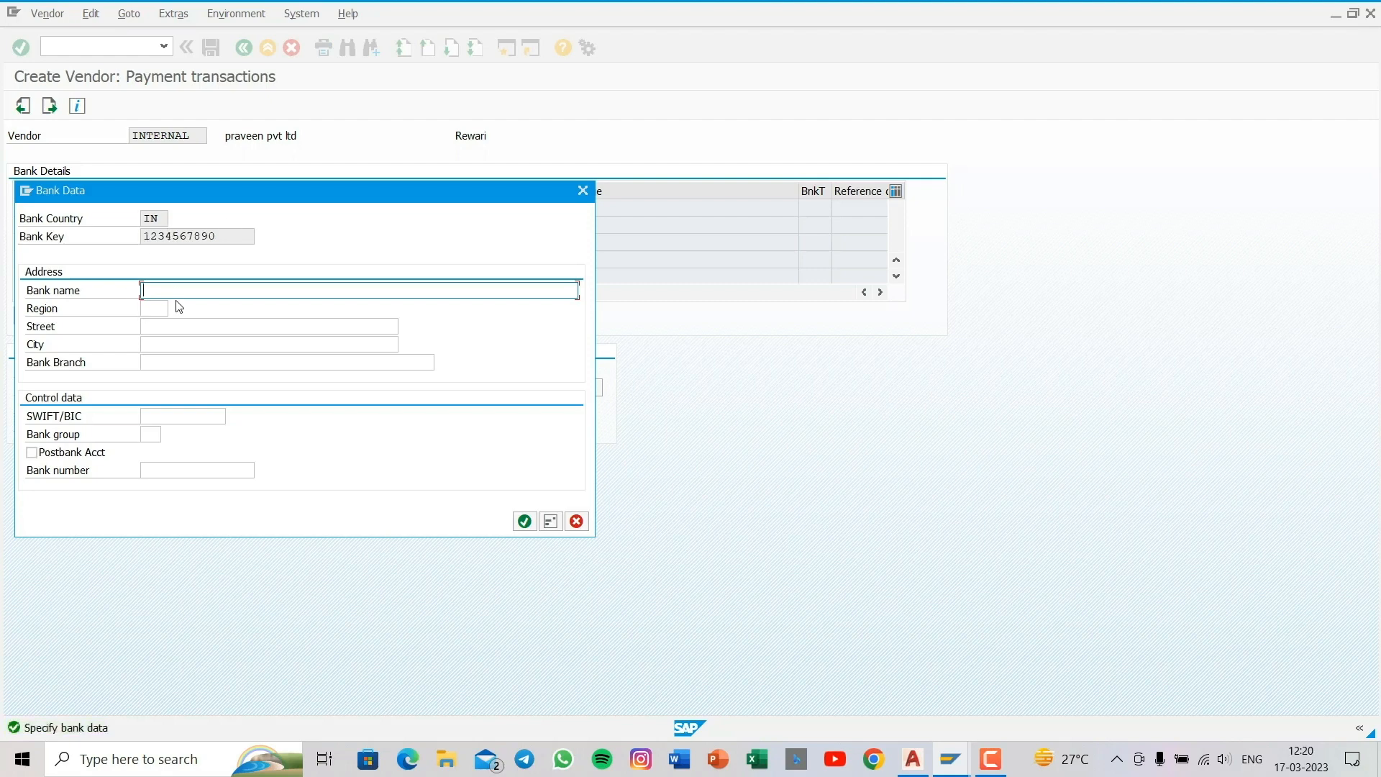
- Set the bank name to "sbi" and the region to 07 in the bank data
type("sa")
type("bi")
left_click(152, 311)
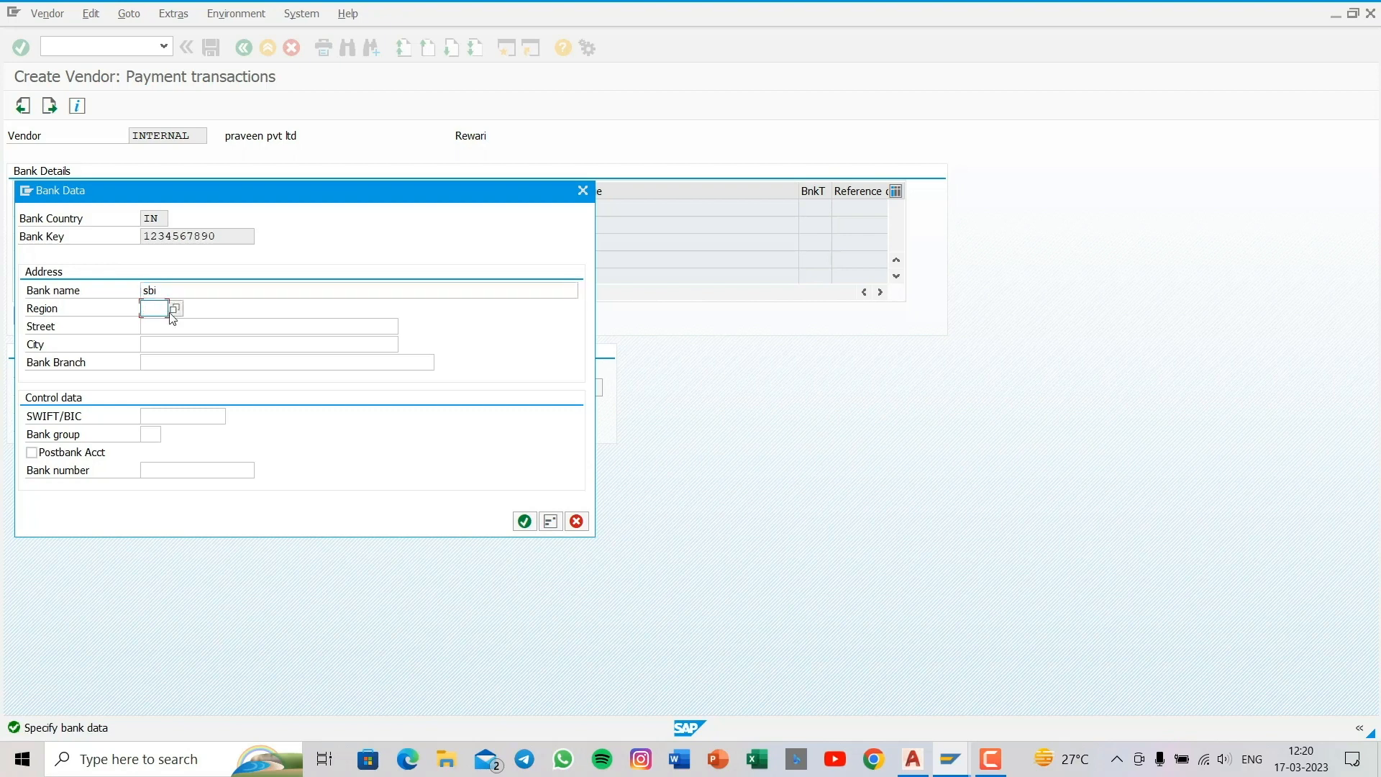
type("07")
- Enter the bank's street and city, and confirm the bank data
left_click(153, 328)
type("ken")
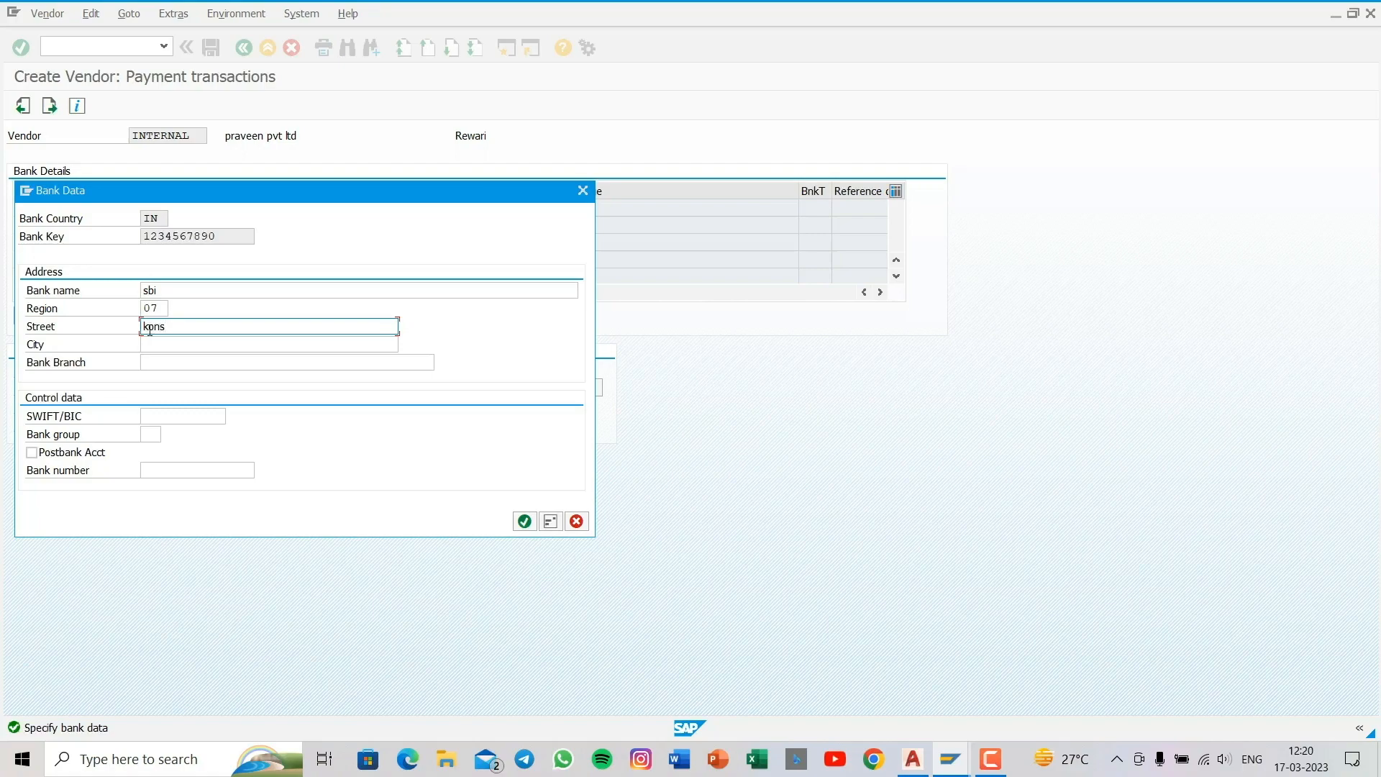
type("sliwas rooad")
left_click(152, 344)
type("revw")
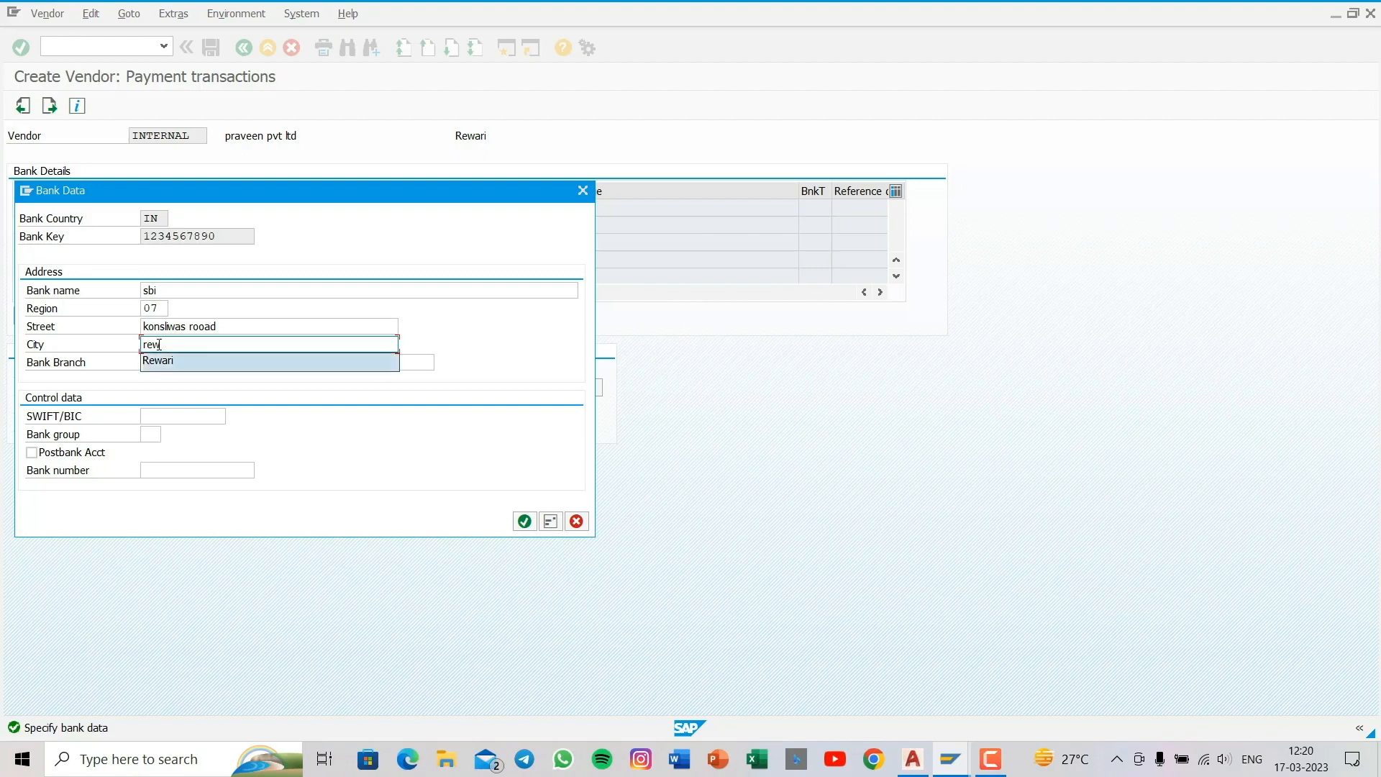
key("Return")
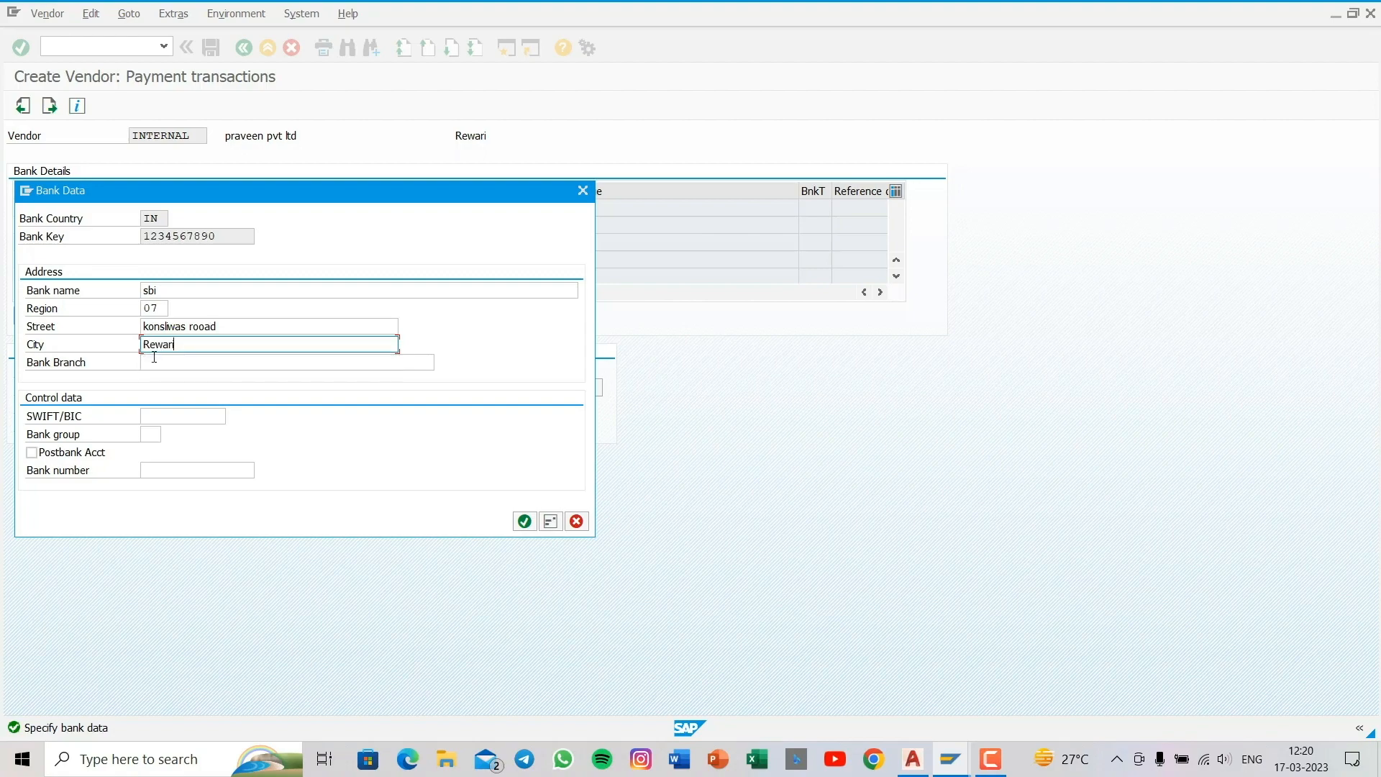
key("Return")
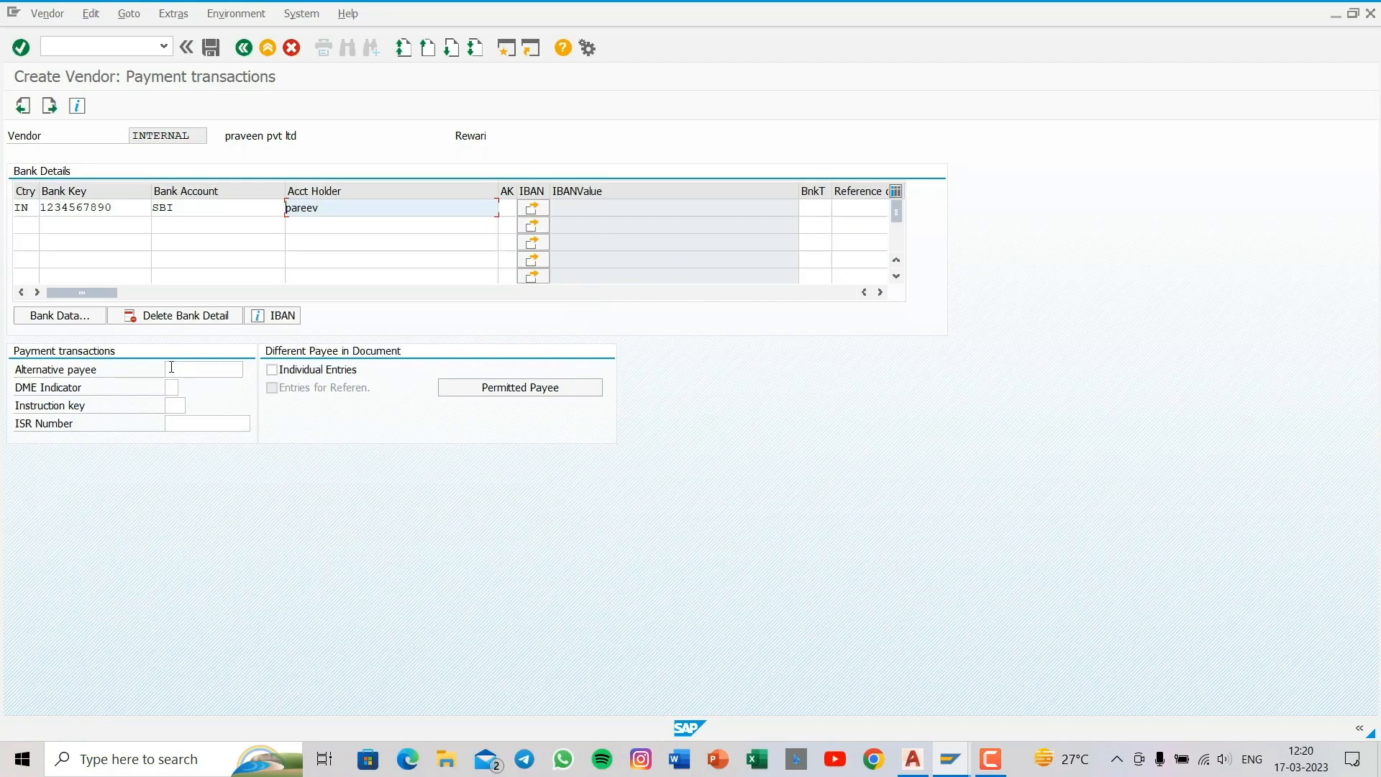
- Enter the contact person's first name and last name for the vendor, and continue to the accounting information
key("Return")
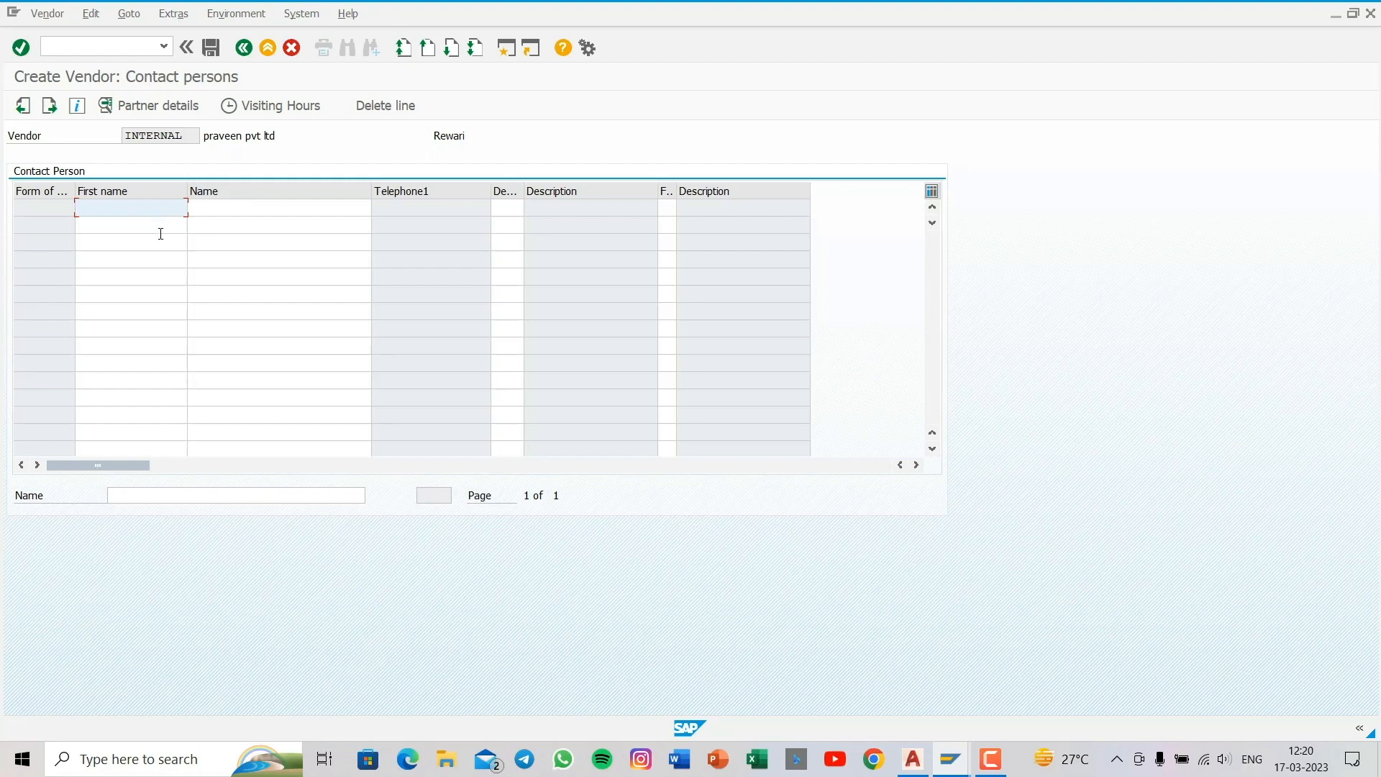
left_click(206, 207)
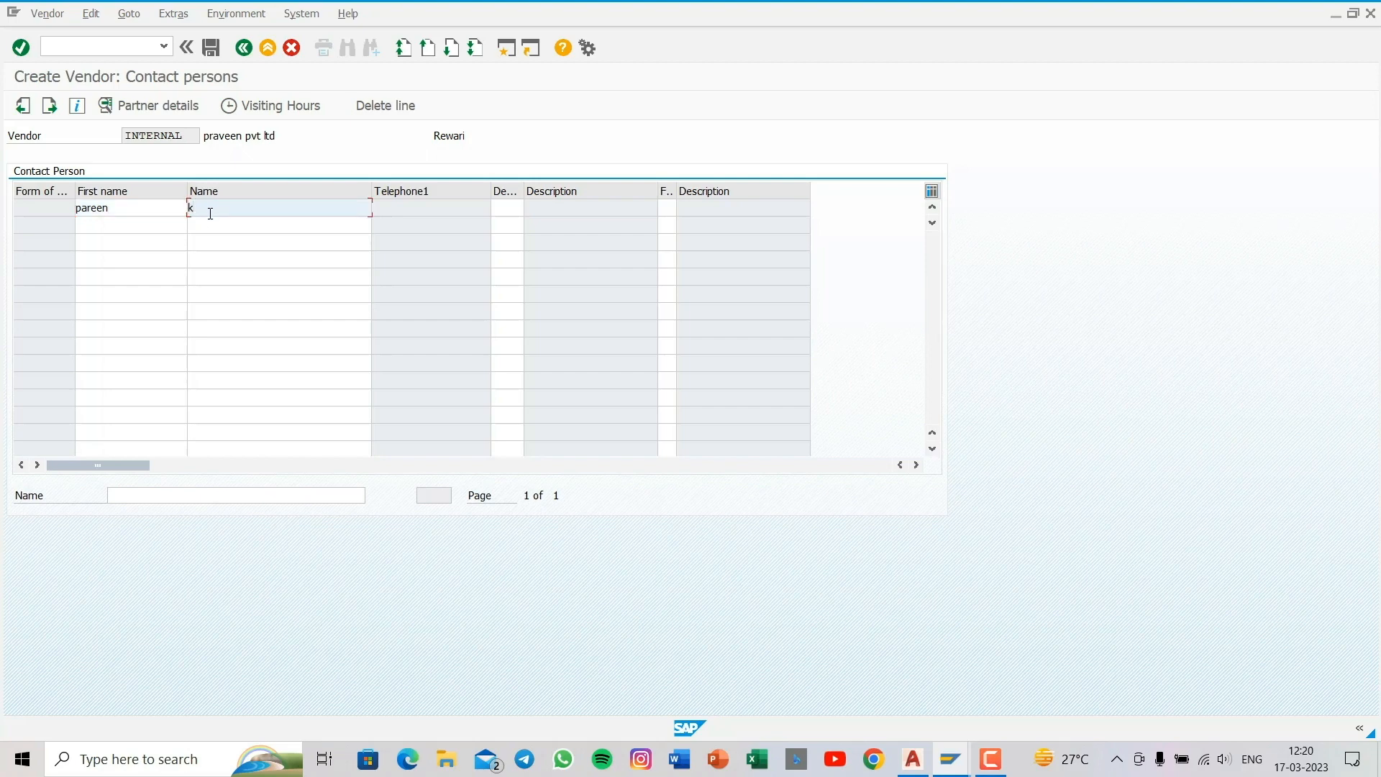
key("Return")
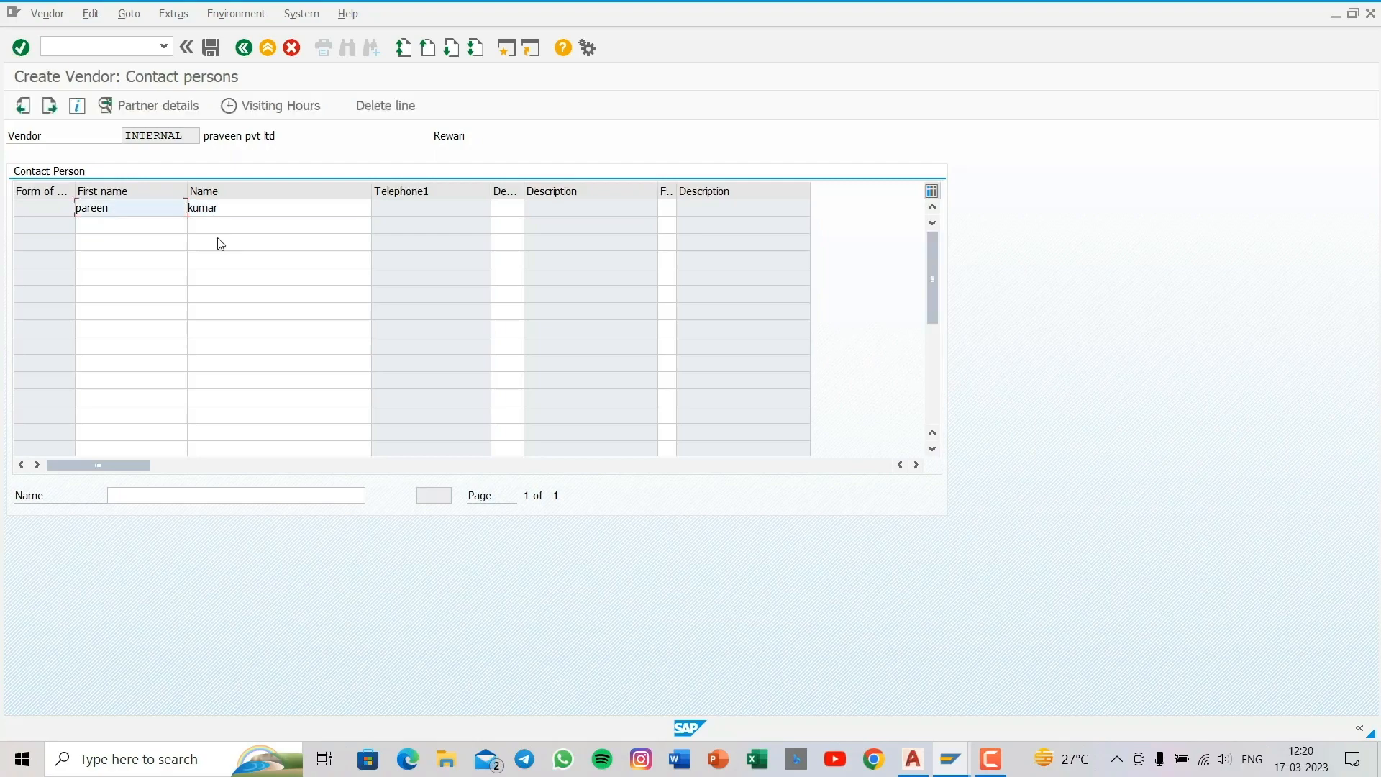
key("Return")
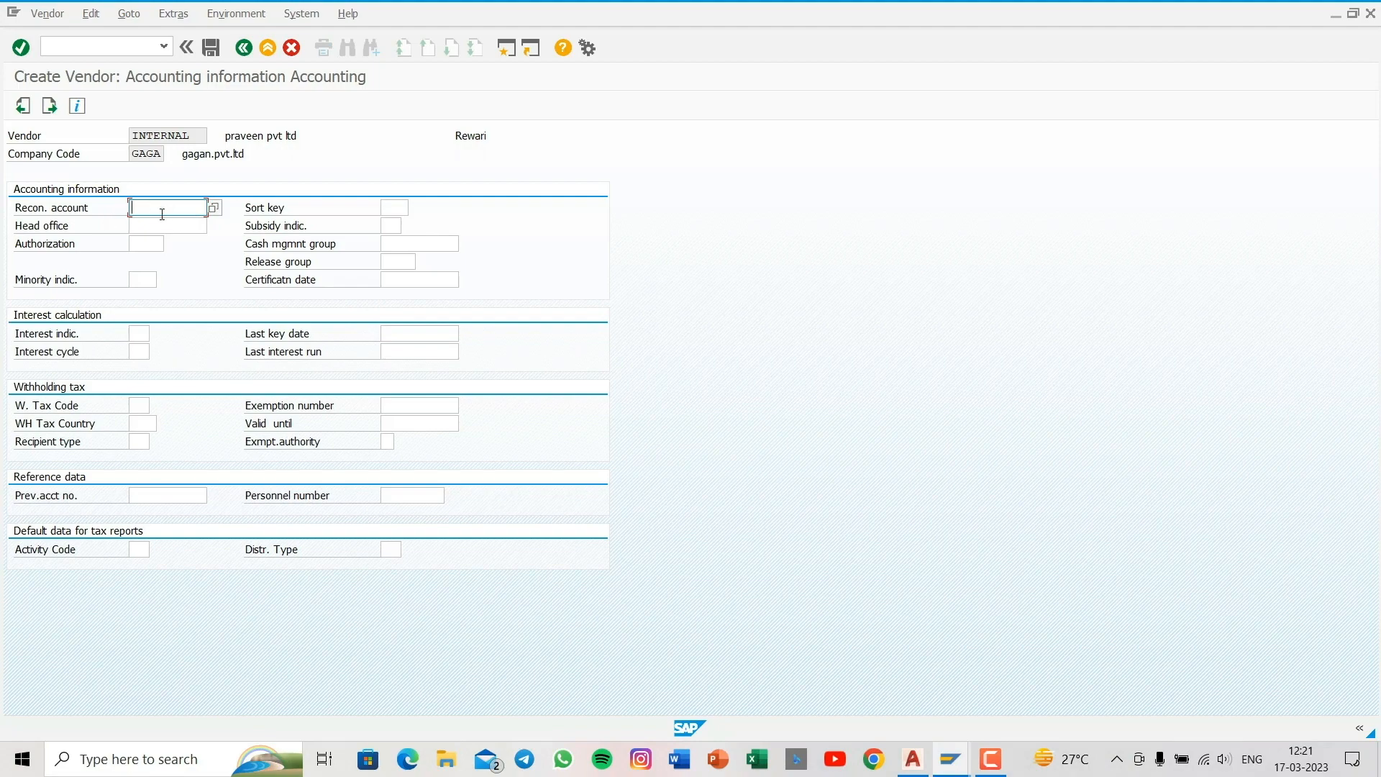
- Assign reconciliation account 200007 (sundry creditors a/c) and save vendor praveen pvt ltd
left_click(213, 208)
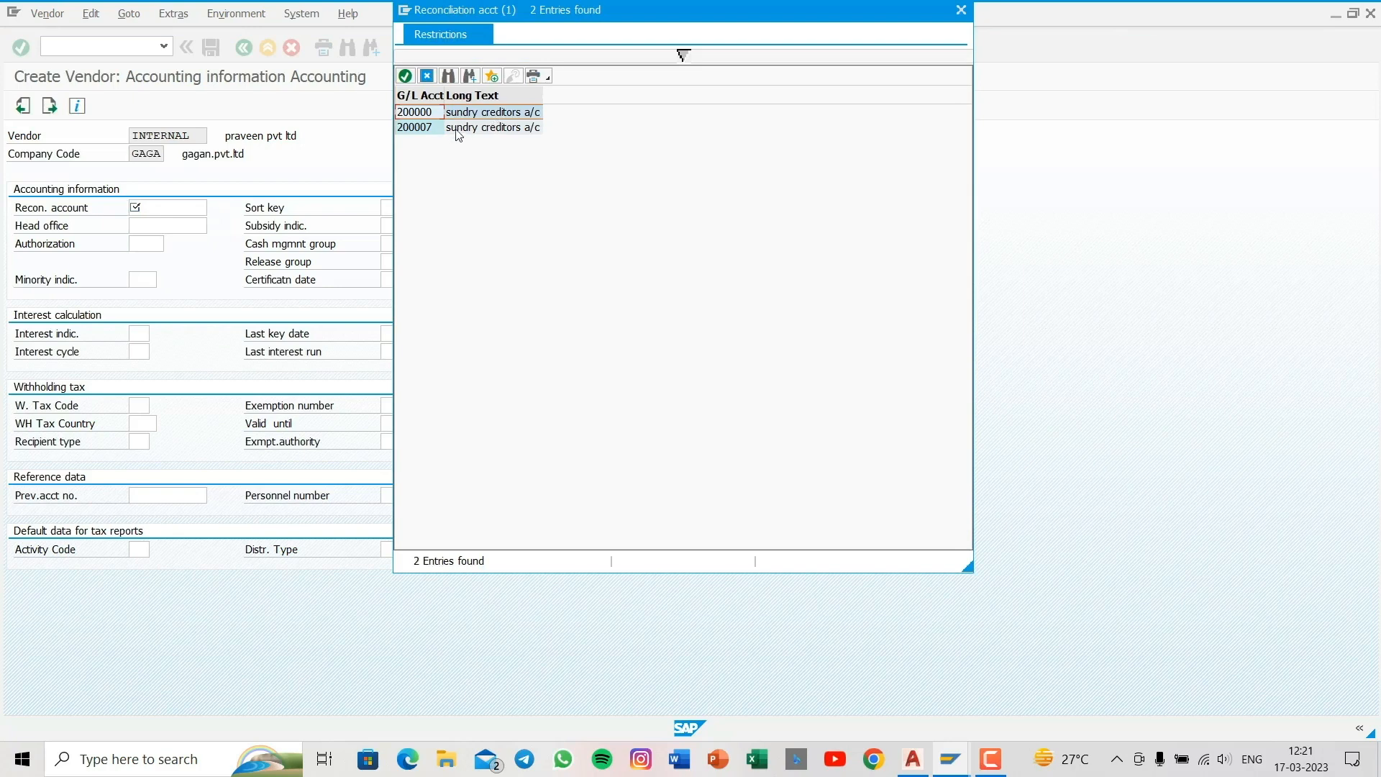
left_click(441, 132)
double_click(441, 131)
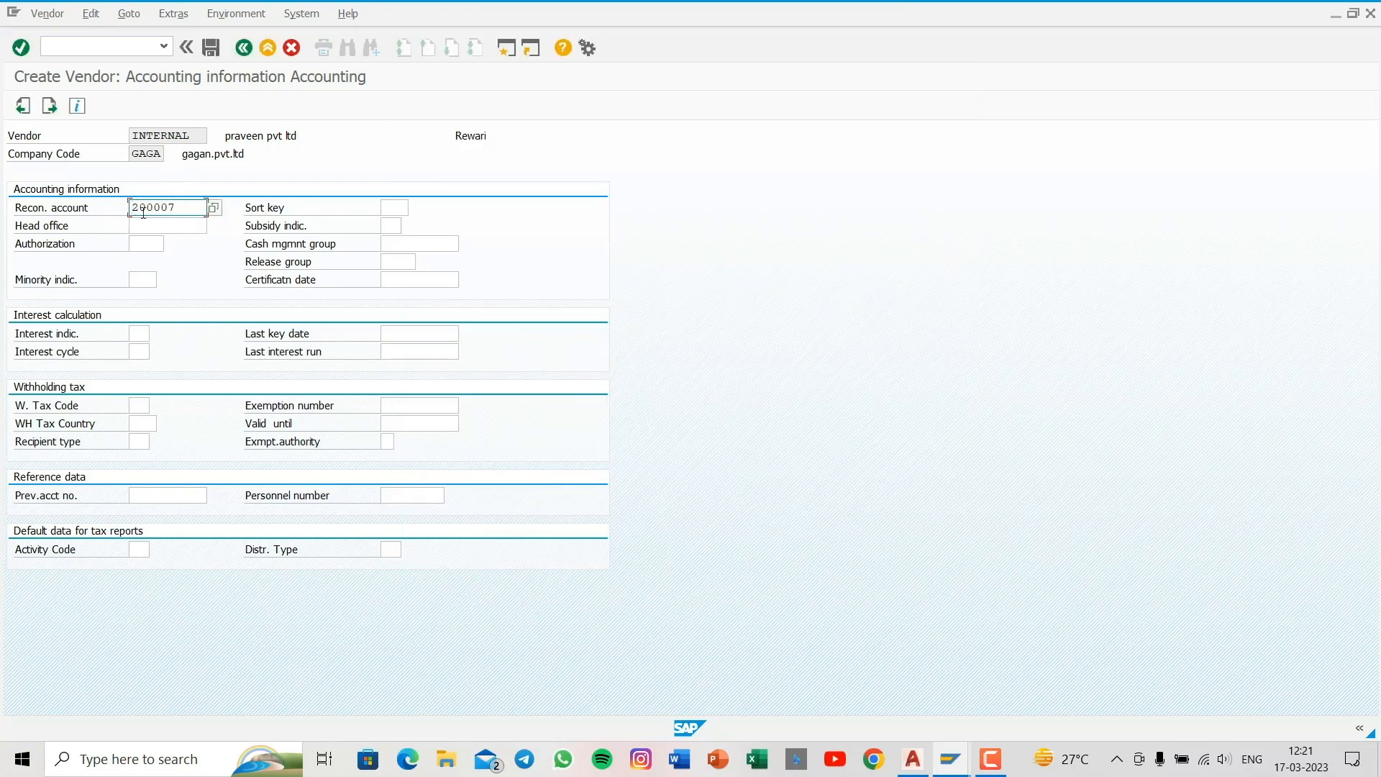
left_click(212, 47)
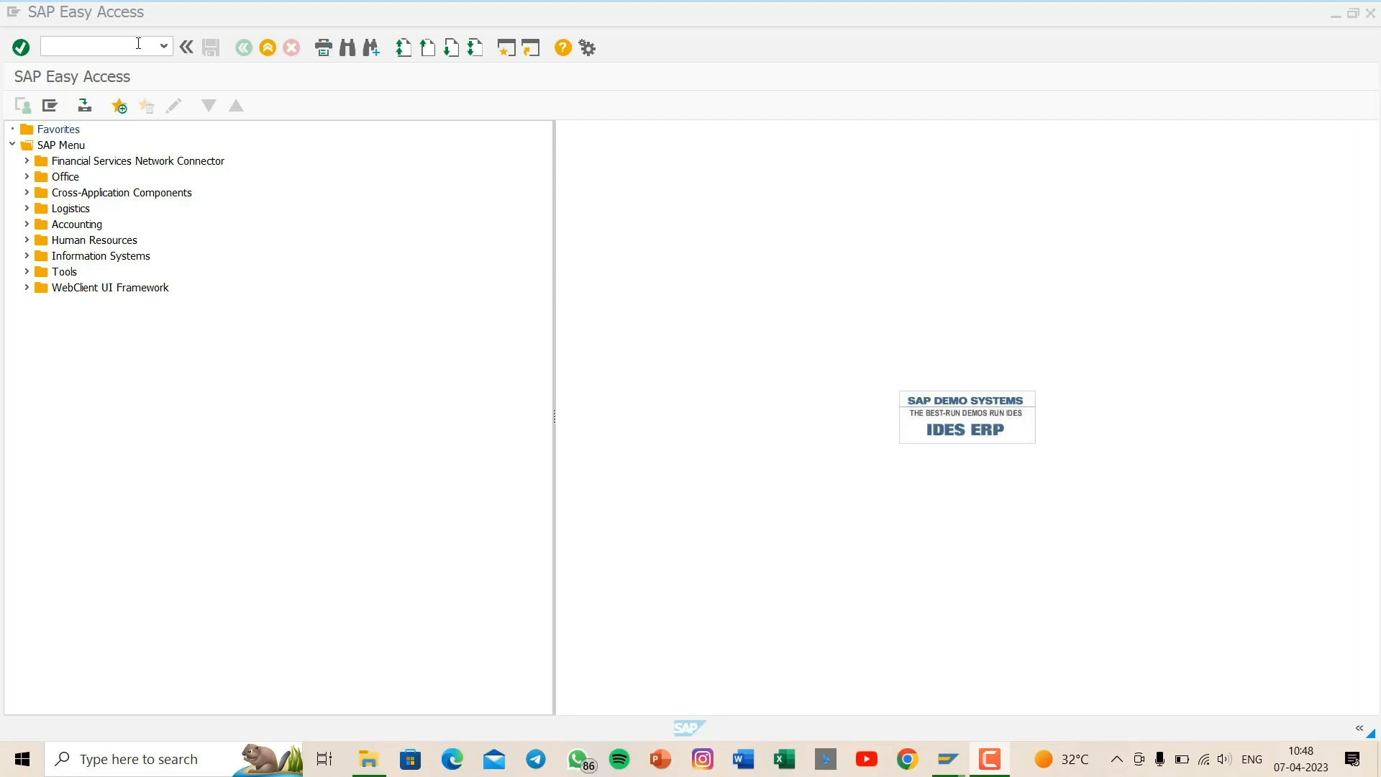
- Open the maintenance view for customer account groups
left_click(139, 43)
type("obd2")
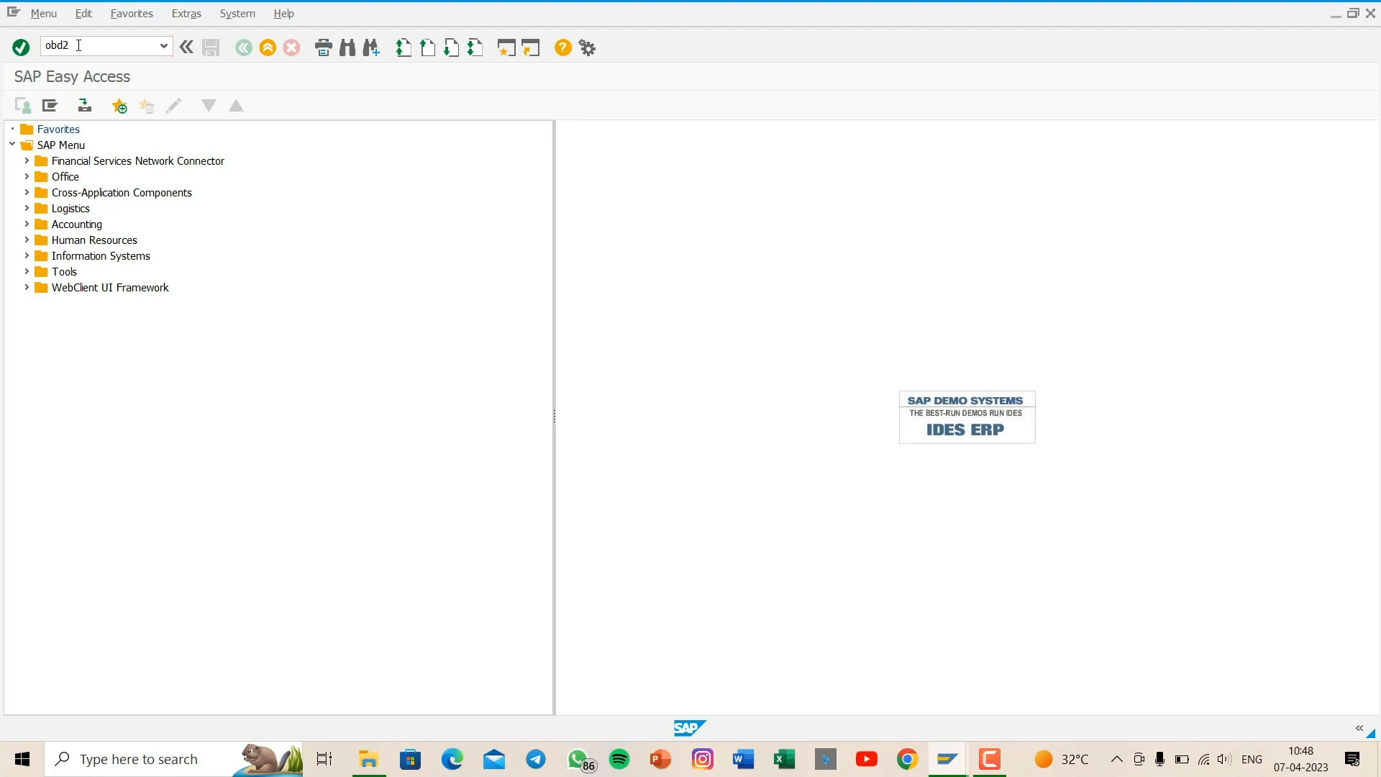
key("Return")
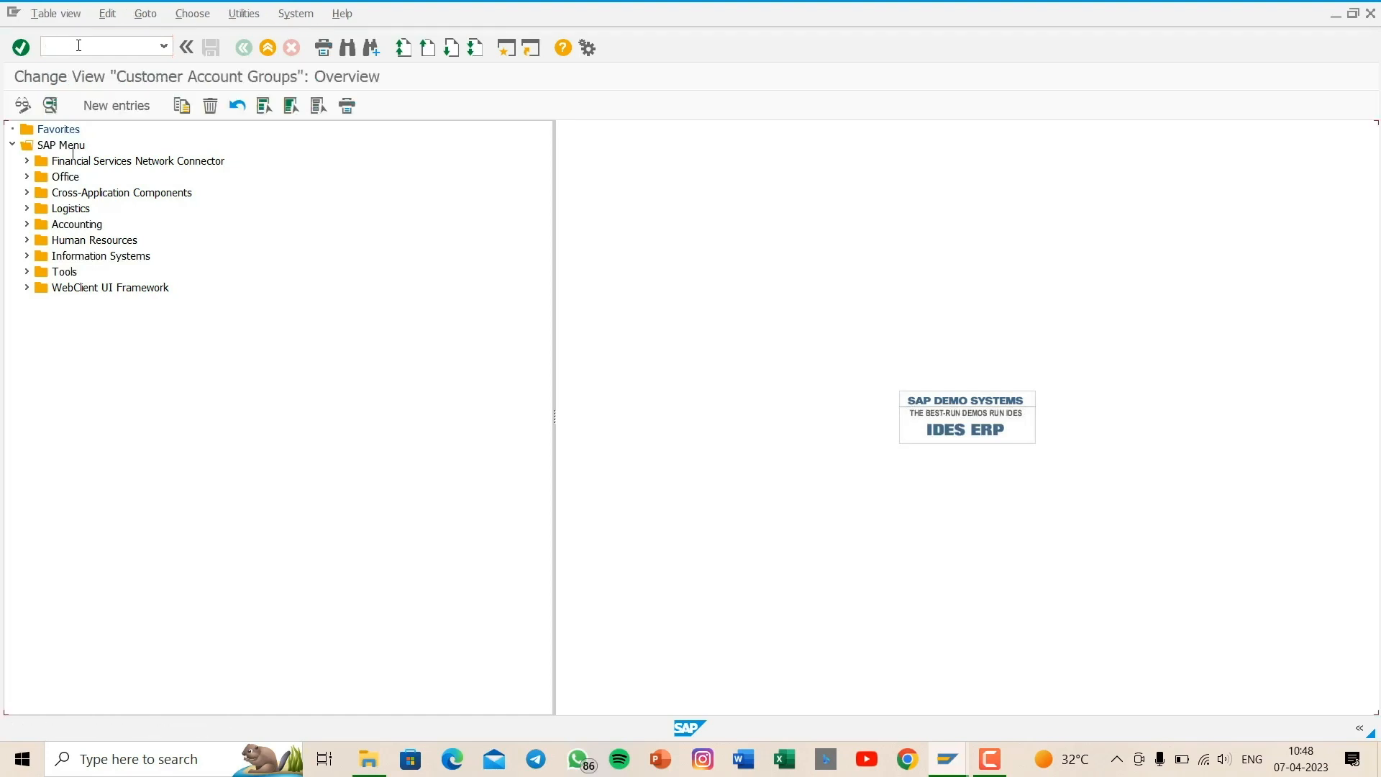
- Create new customer account group gagn with the meaning "customer gaga pvt ltd"
left_click(126, 112)
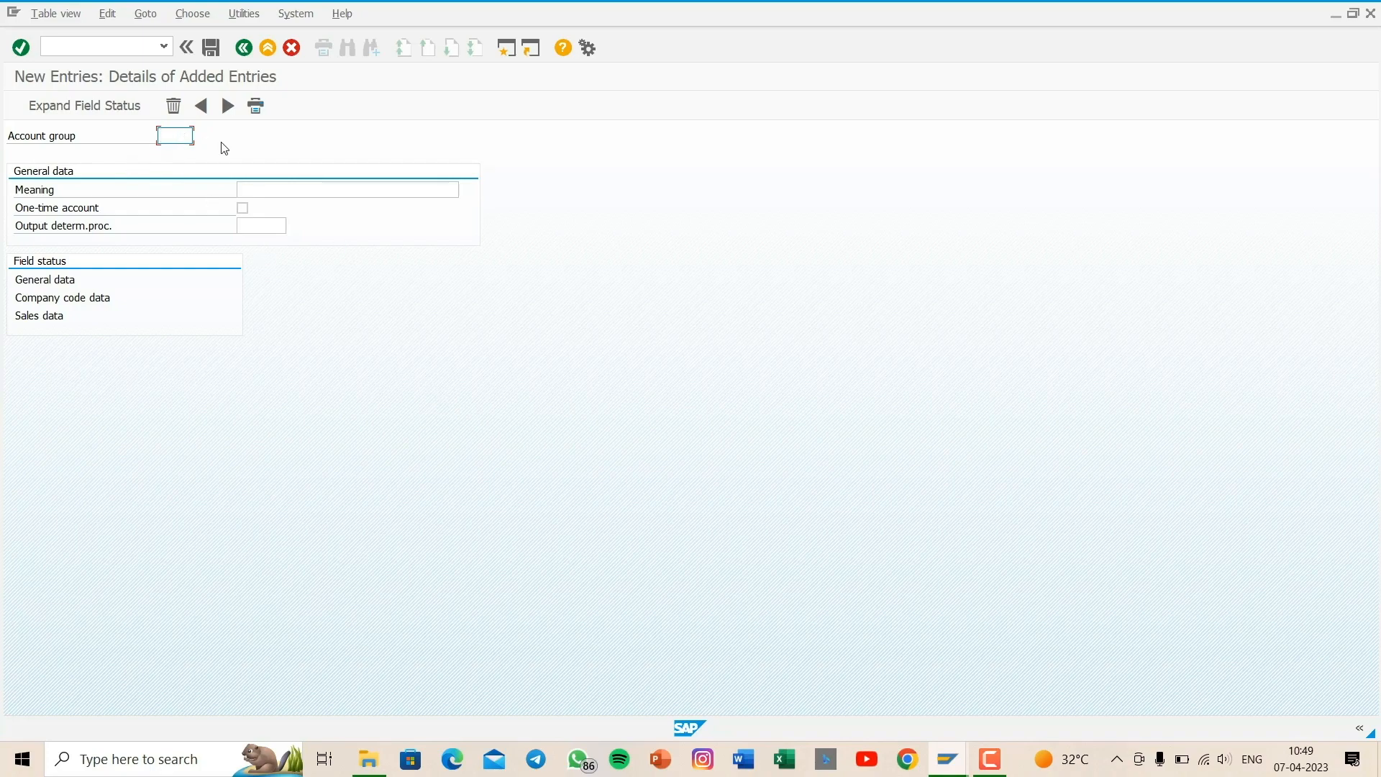
type("gagn")
left_click(285, 193)
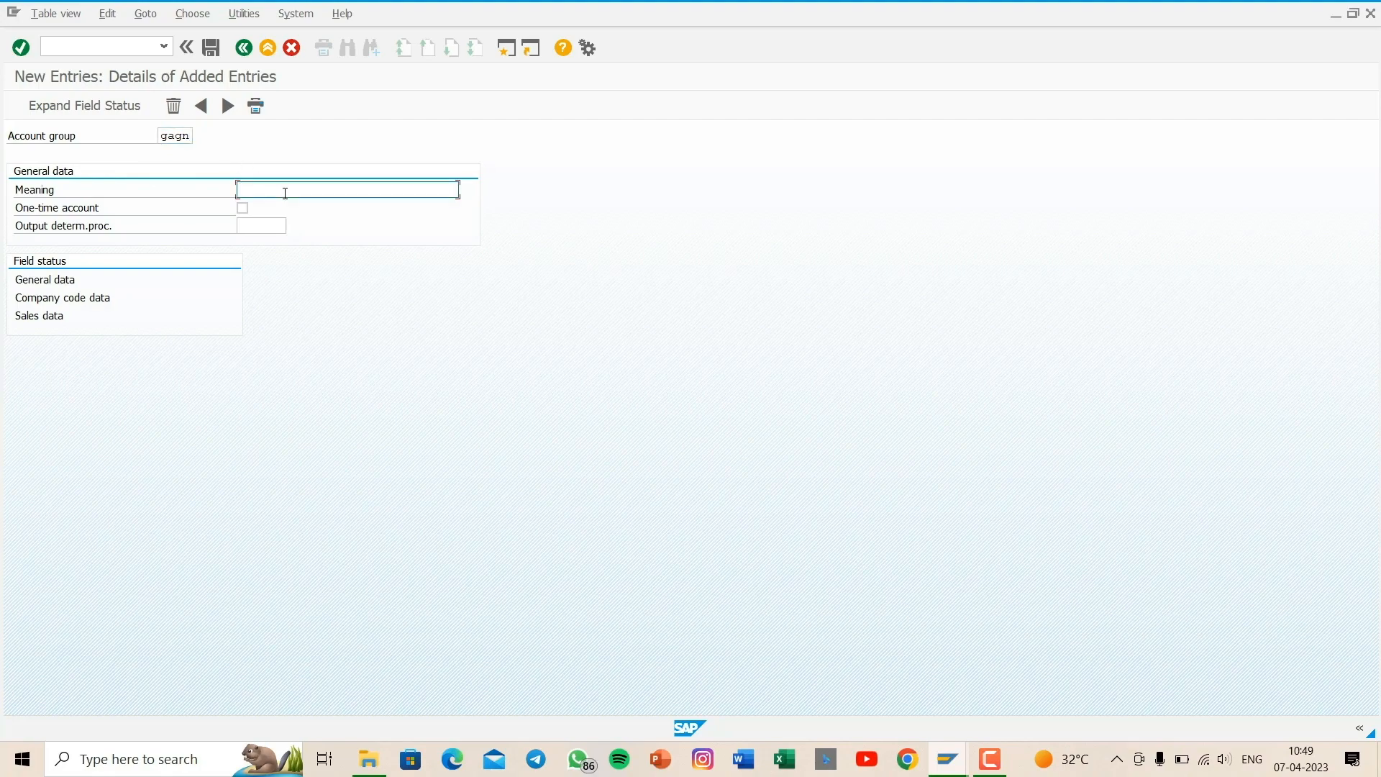
type("custo")
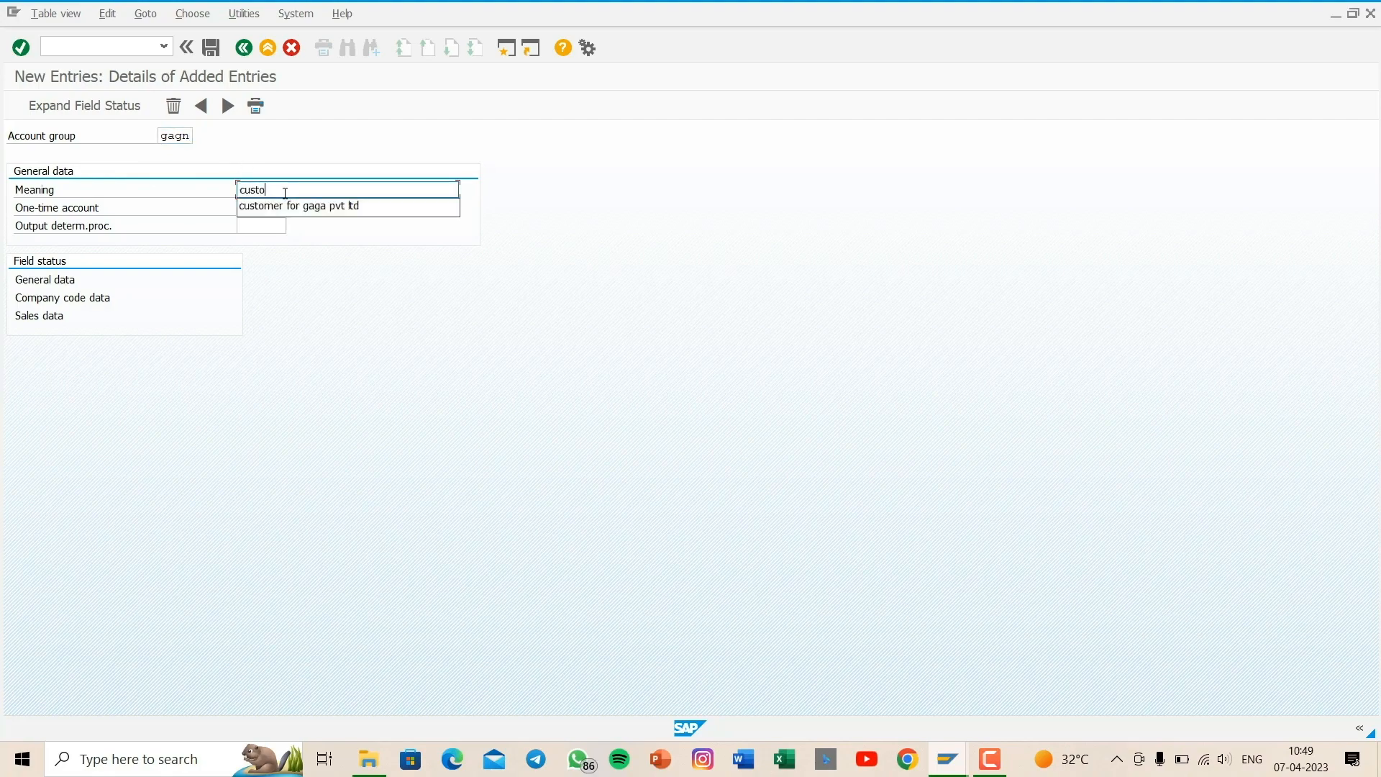
type("mer gag")
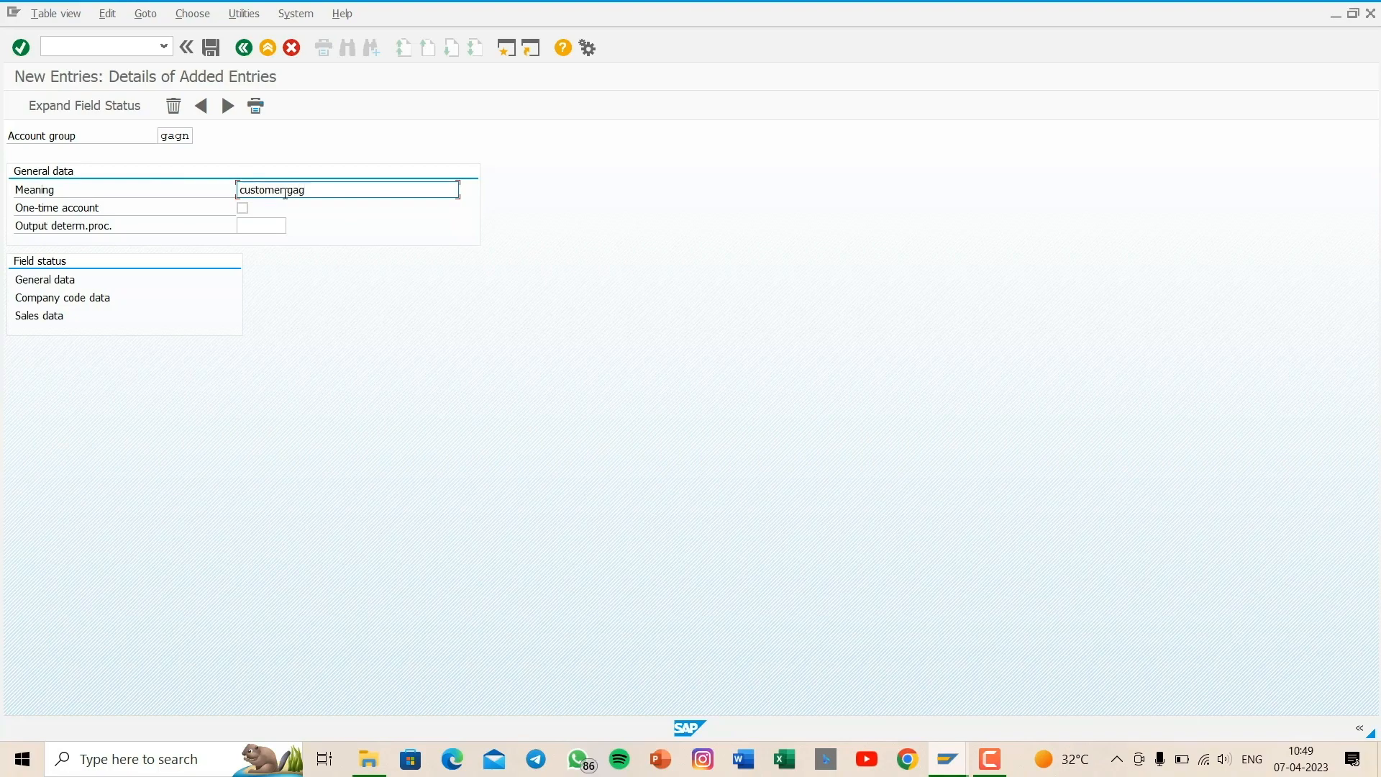
type("a  pvt ltd")
- Review the address field status under the general data of account group gagn, and return to the group's details
double_click(51, 284)
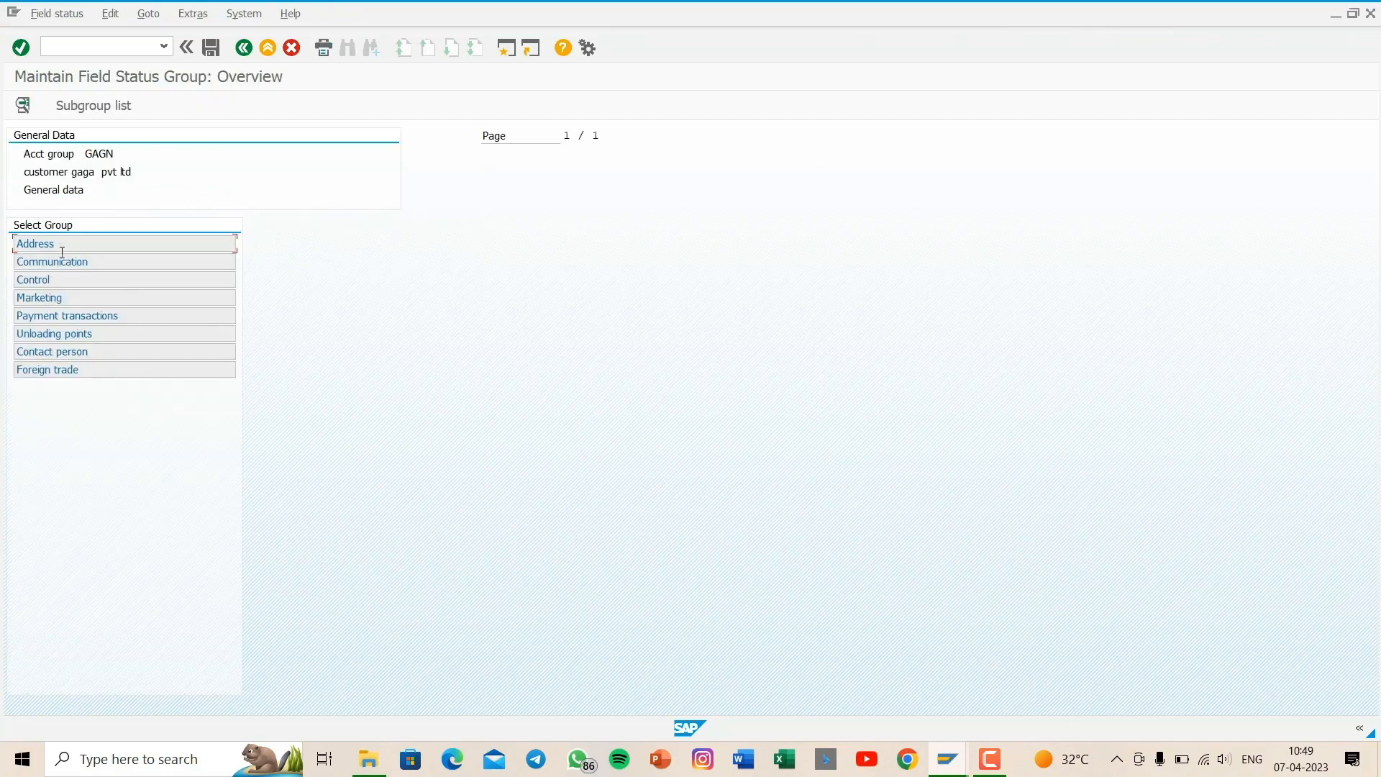
double_click(81, 243)
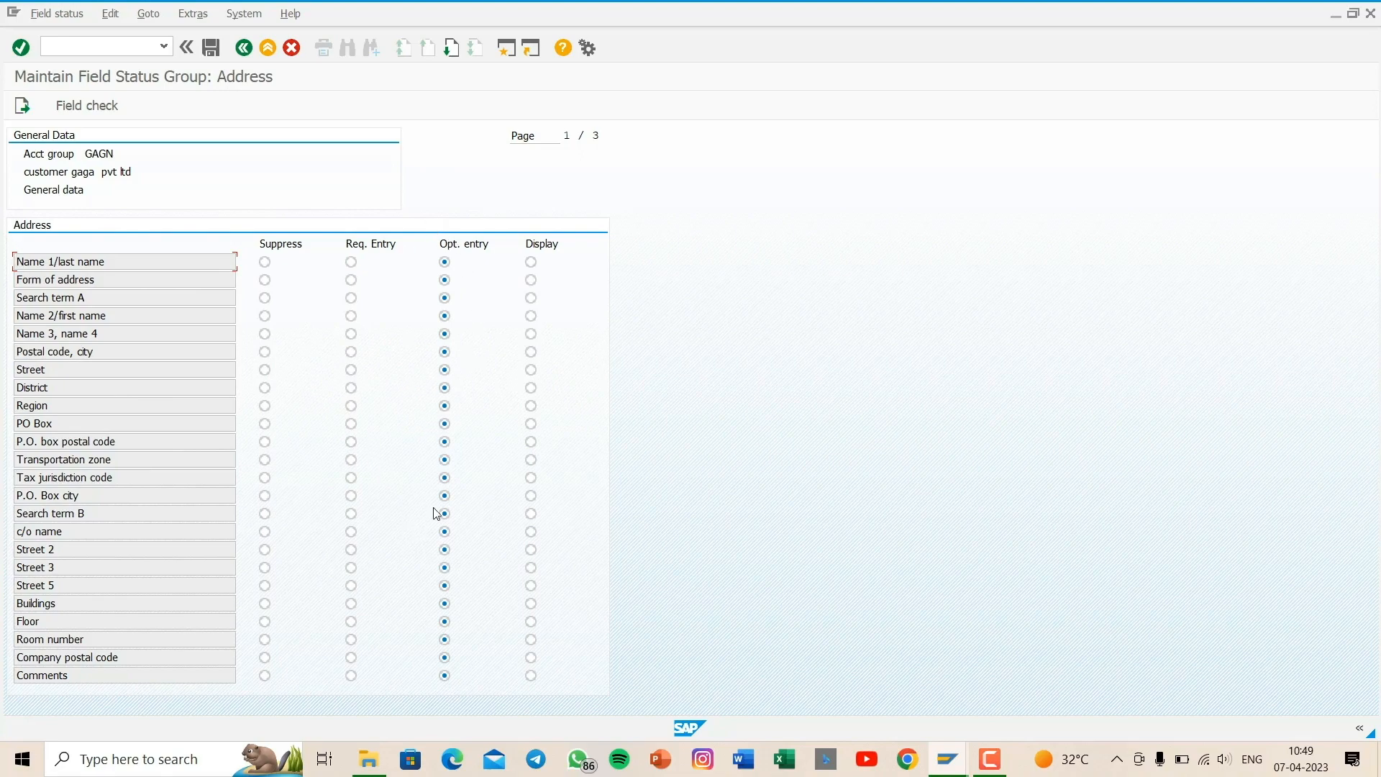
left_click(256, 46)
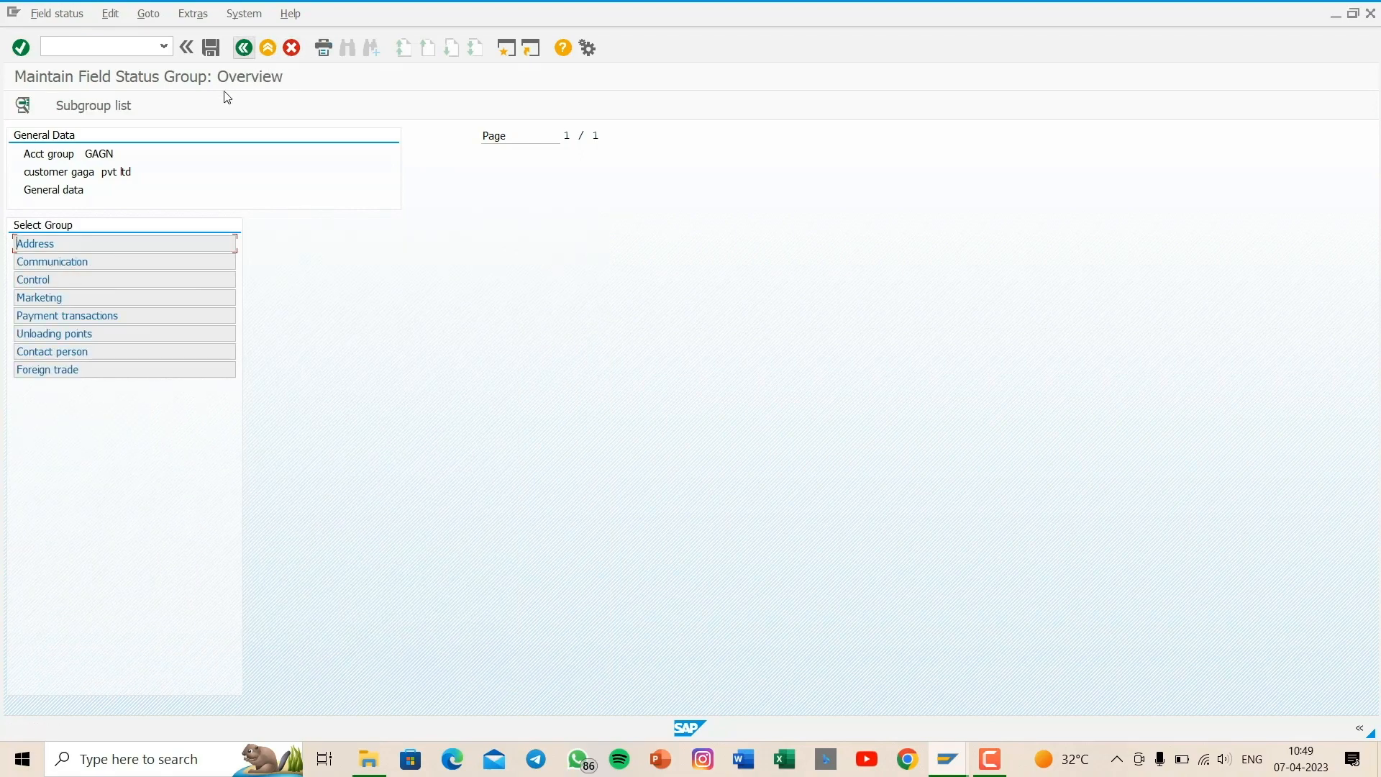
left_click(243, 48)
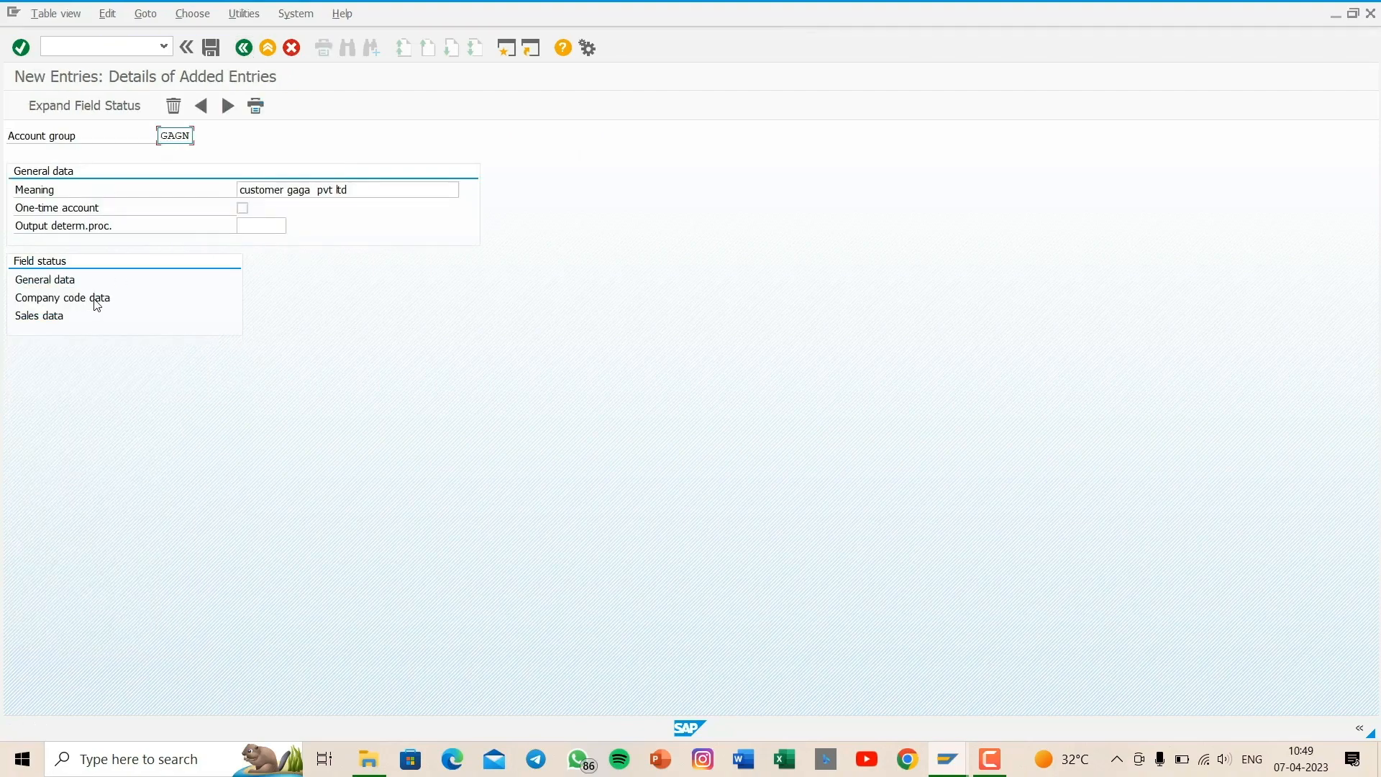
- Open the account management field status in the company code data, and save account group gagn under the proposed customizing request
double_click(96, 301)
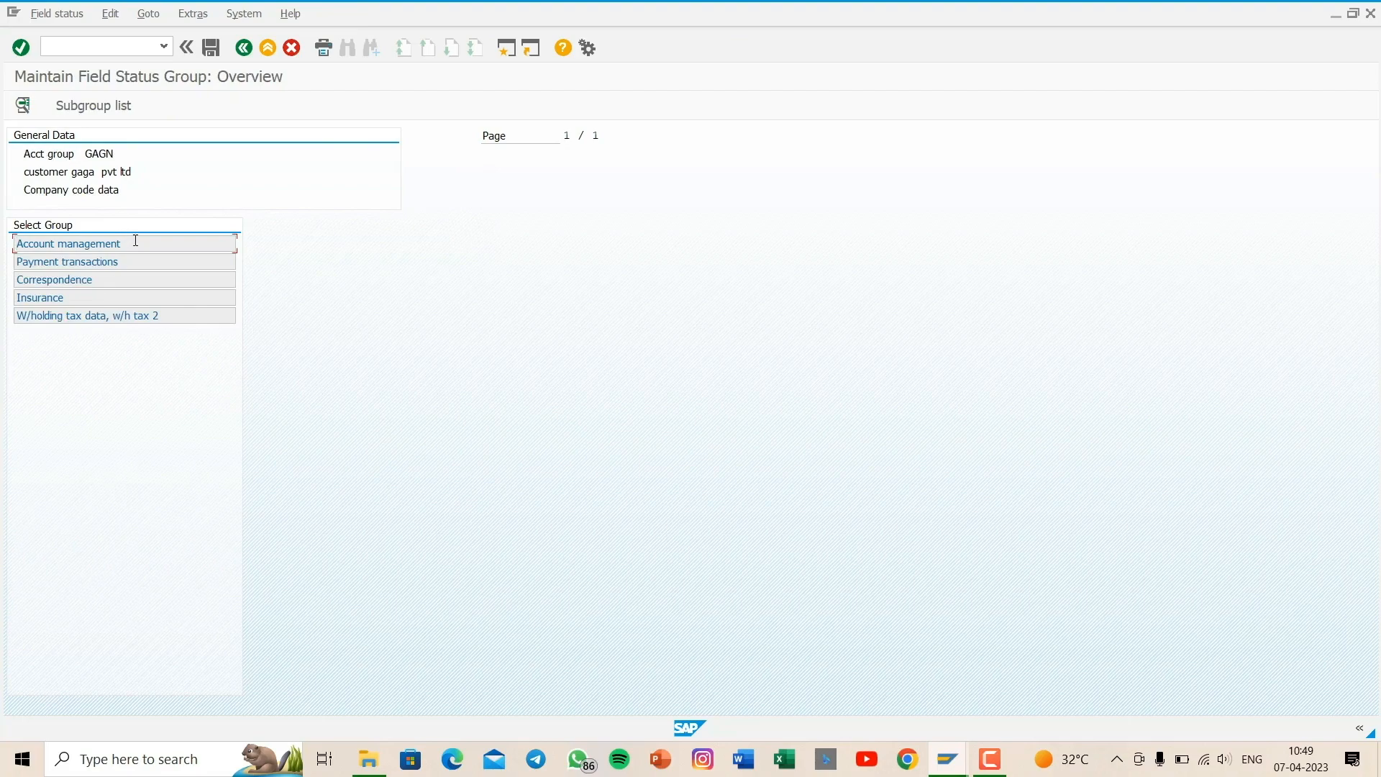
double_click(135, 243)
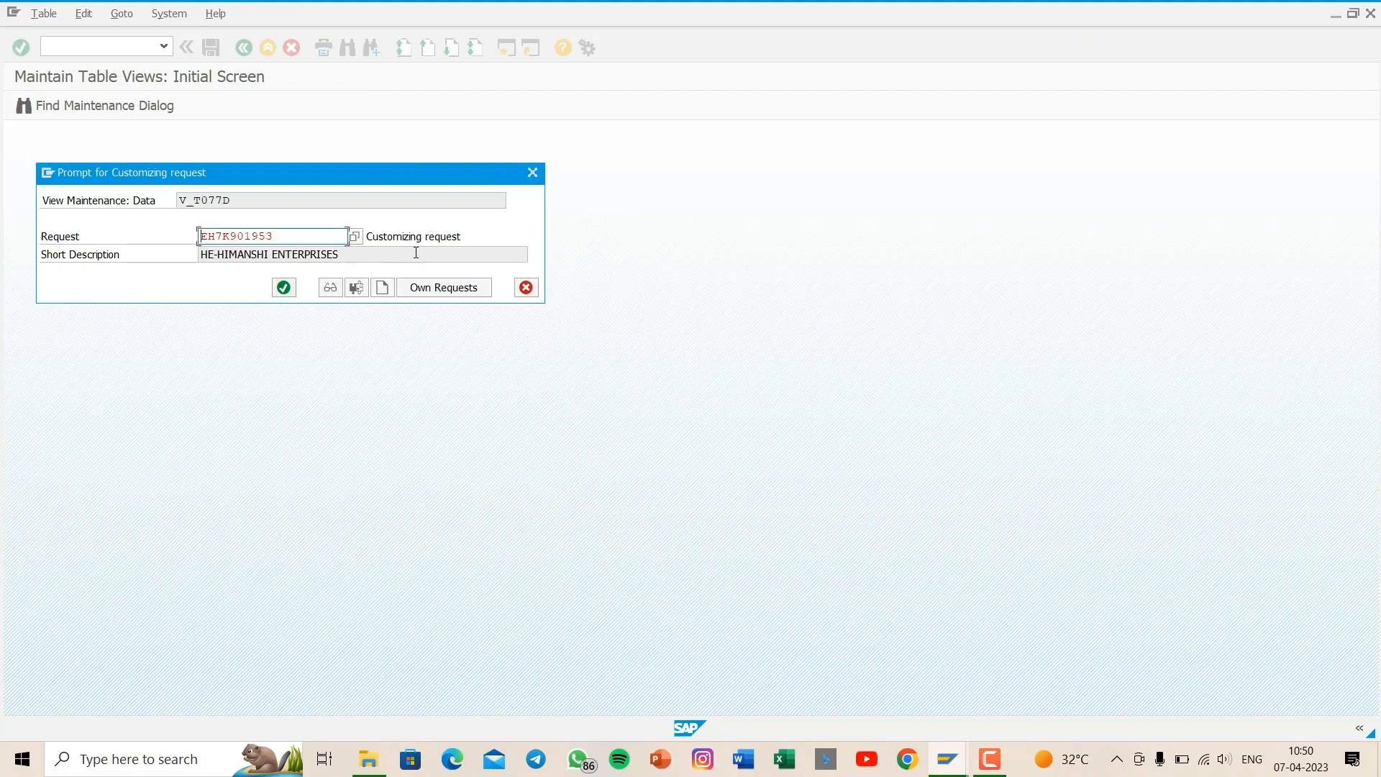
key("Return")
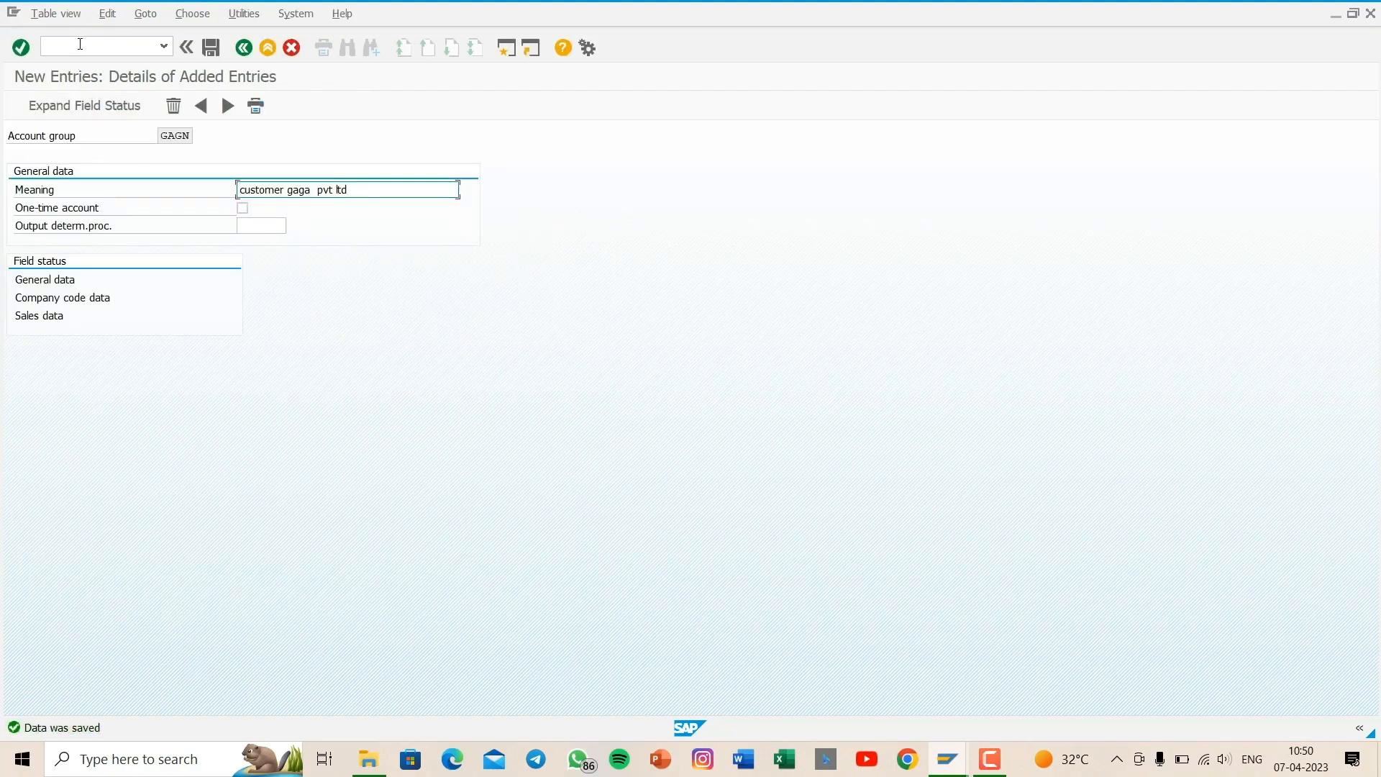
left_click(81, 47)
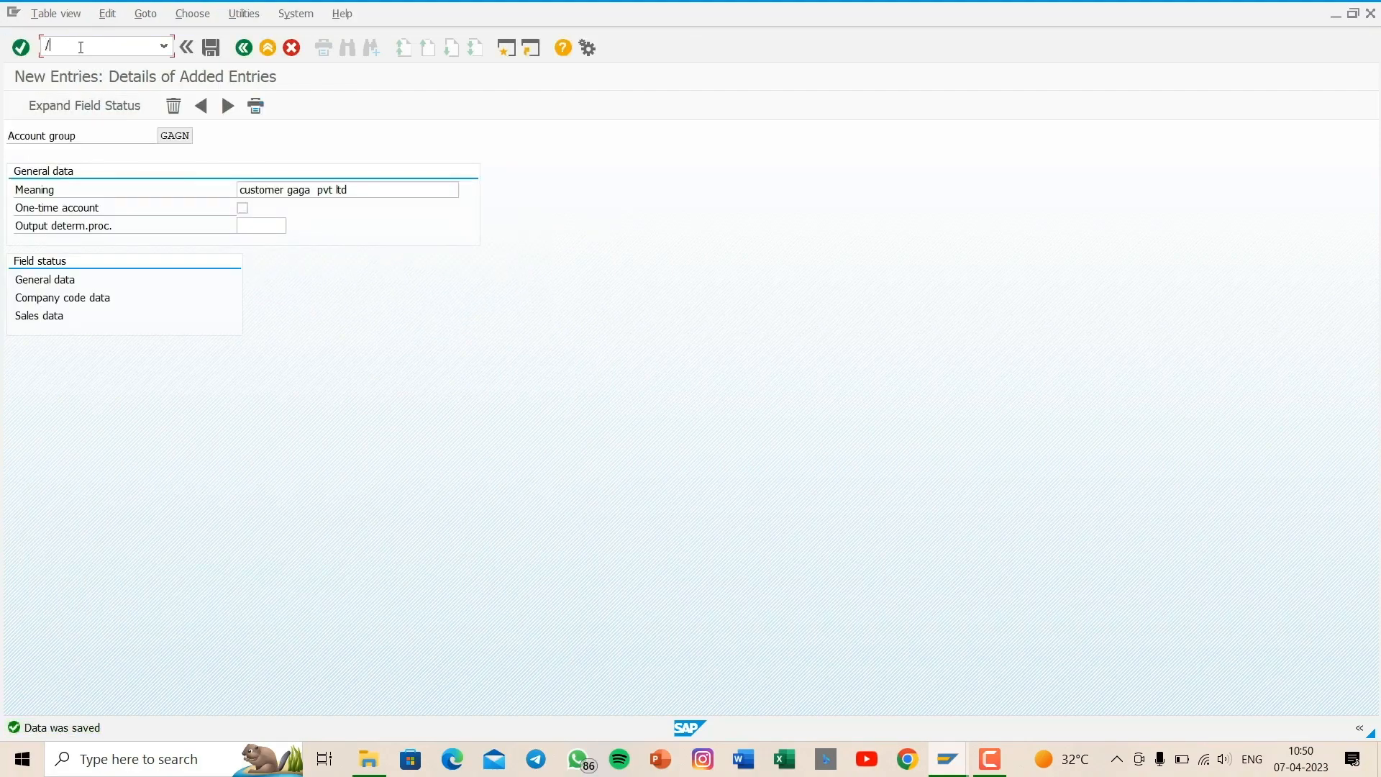
type("/nfdn1")
key("Return")
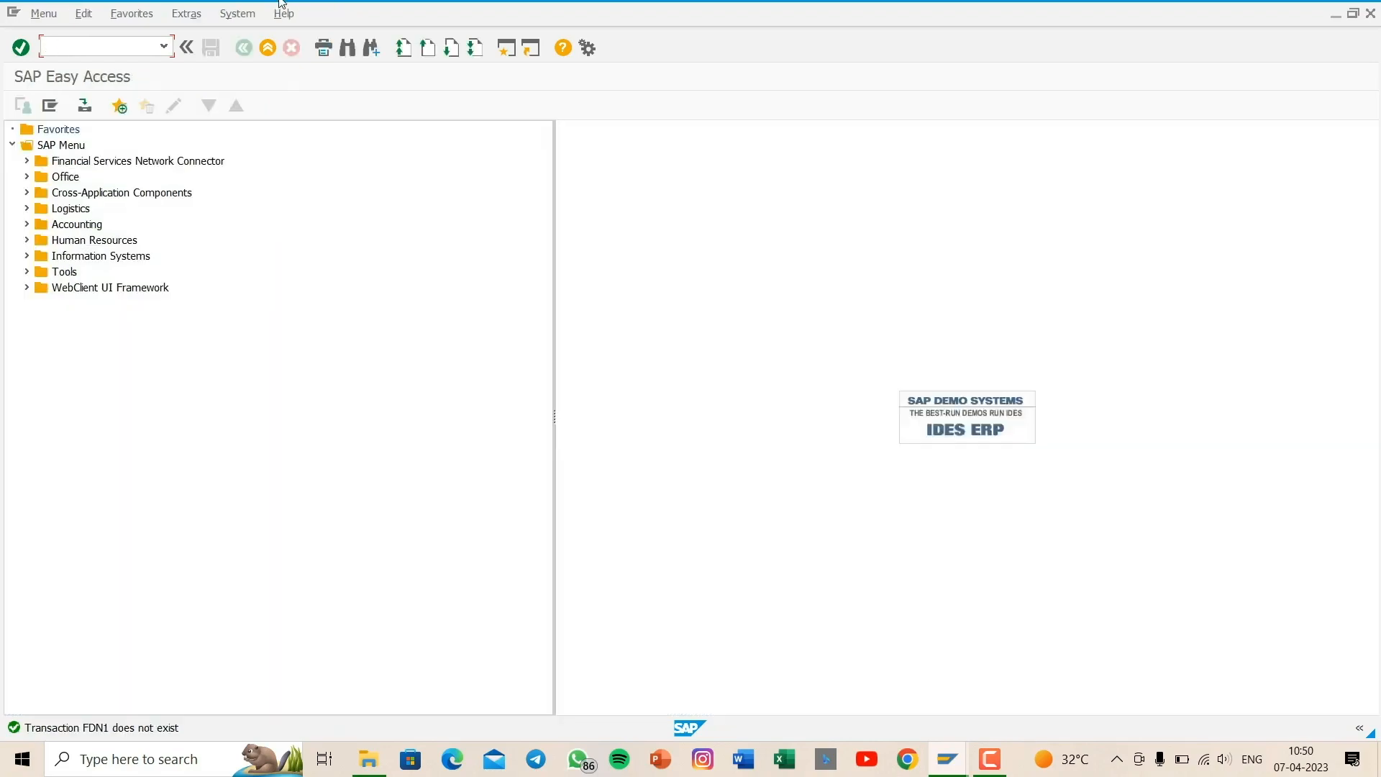
- Open customer number range maintenance (XDN1) in change mode and select interval 04 in the intervals list
type("xdn1")
key("Return")
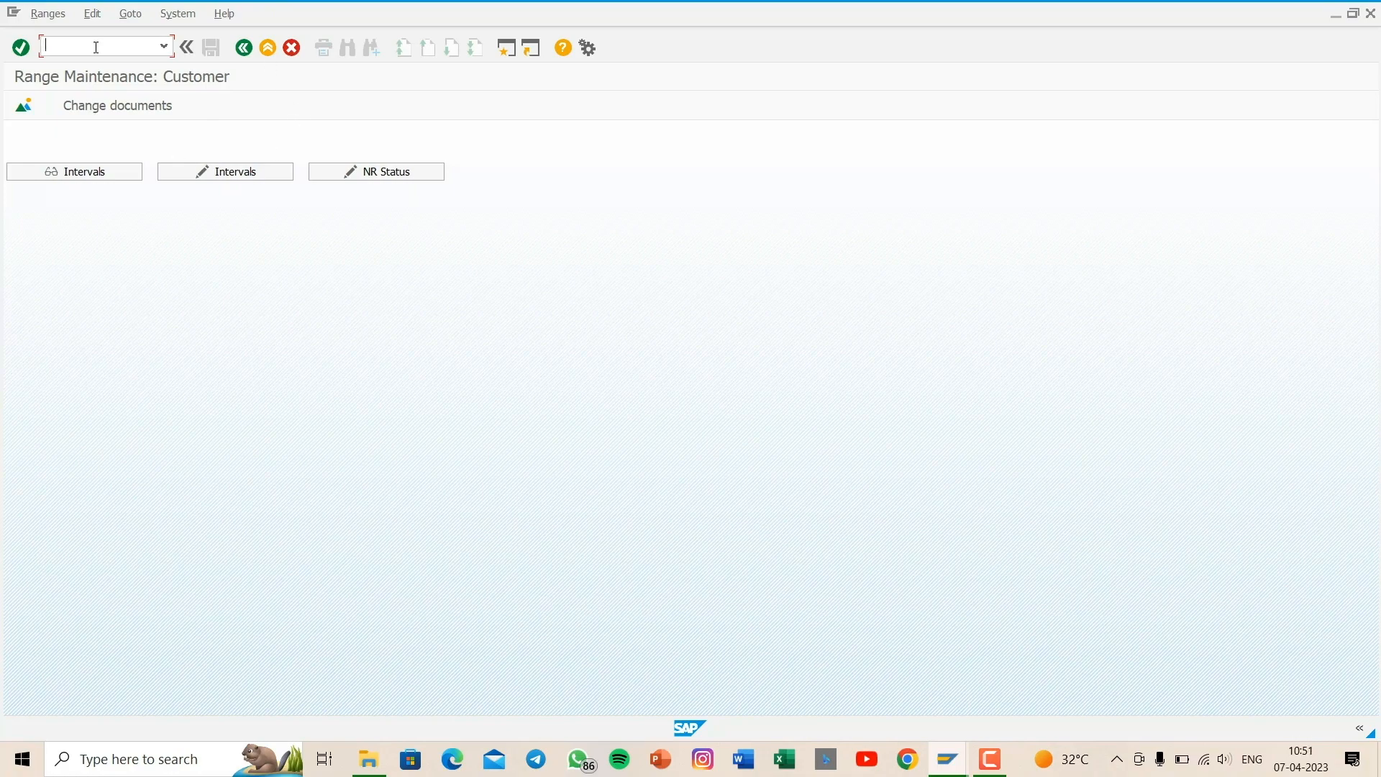
left_click(223, 177)
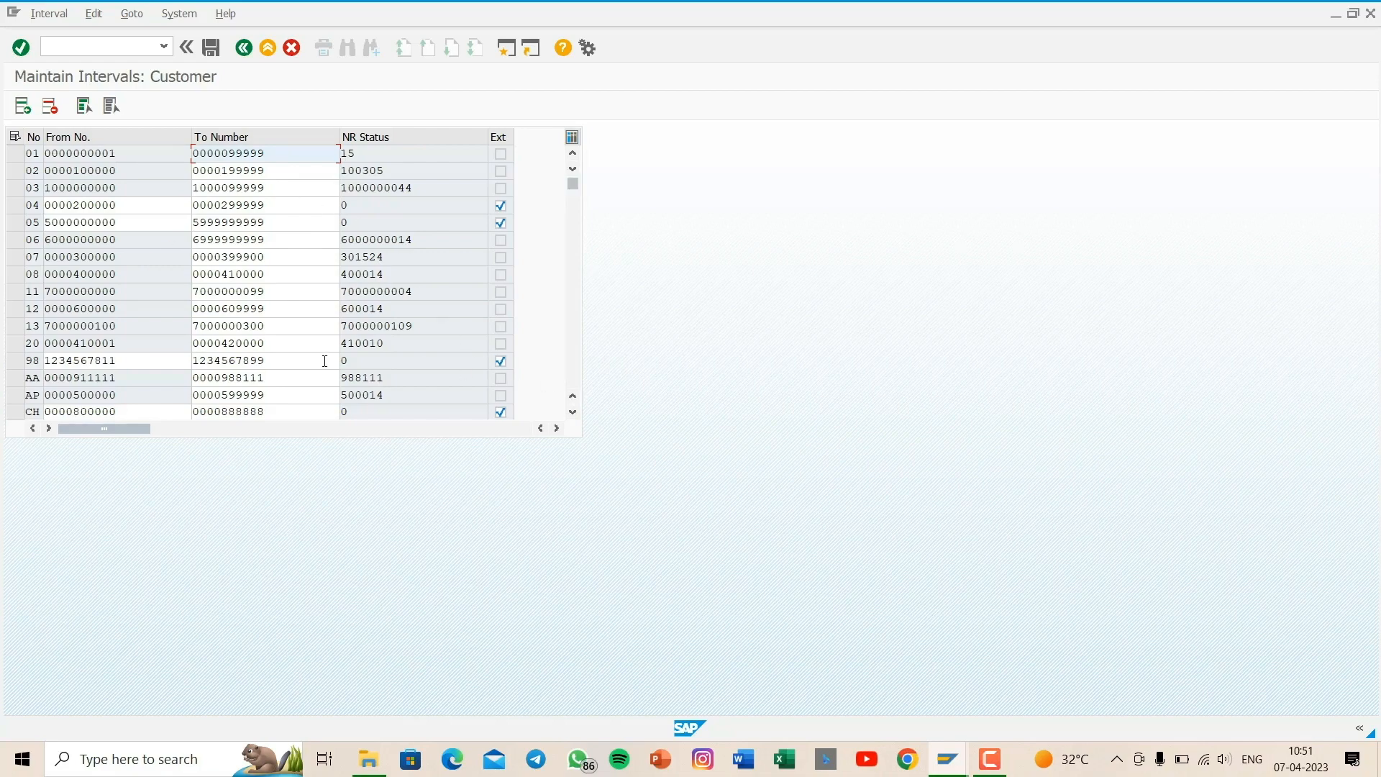
left_click(573, 413)
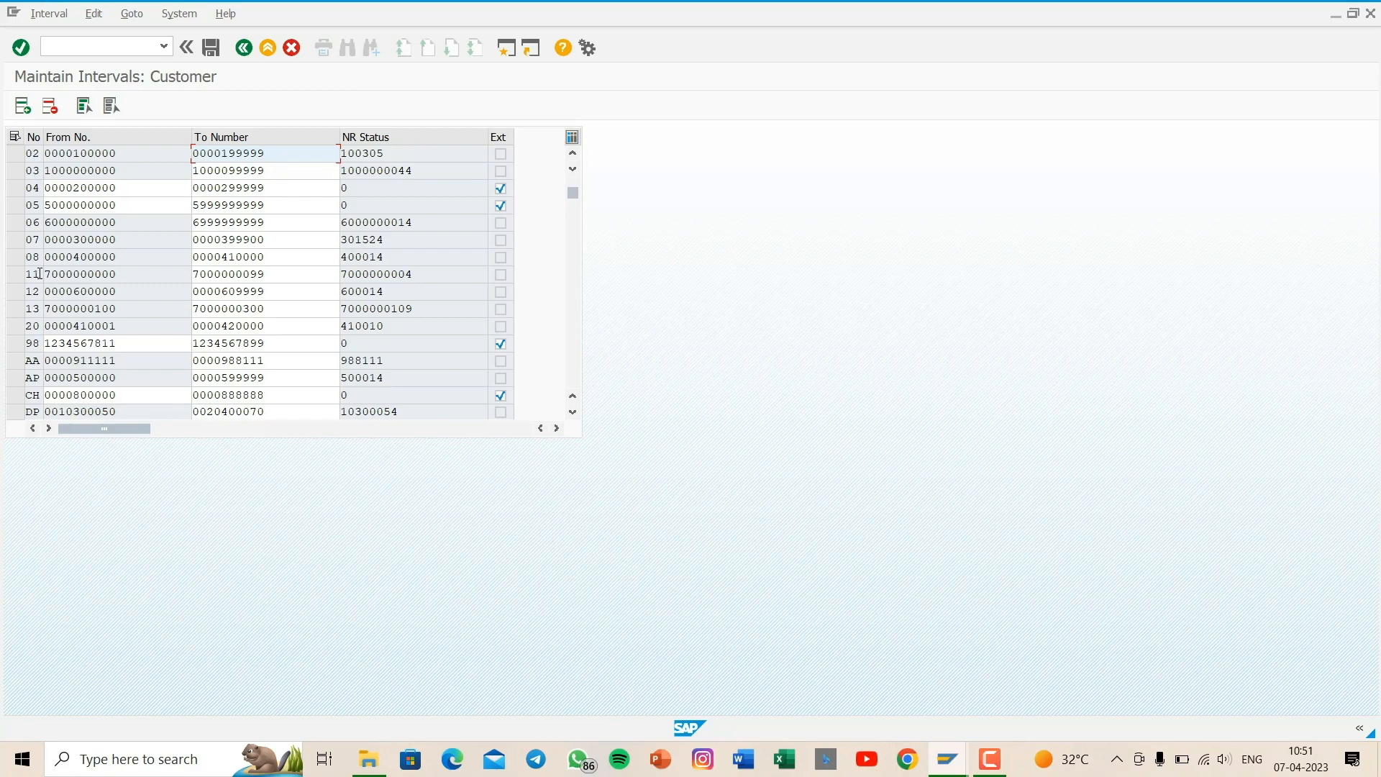
left_click(17, 191)
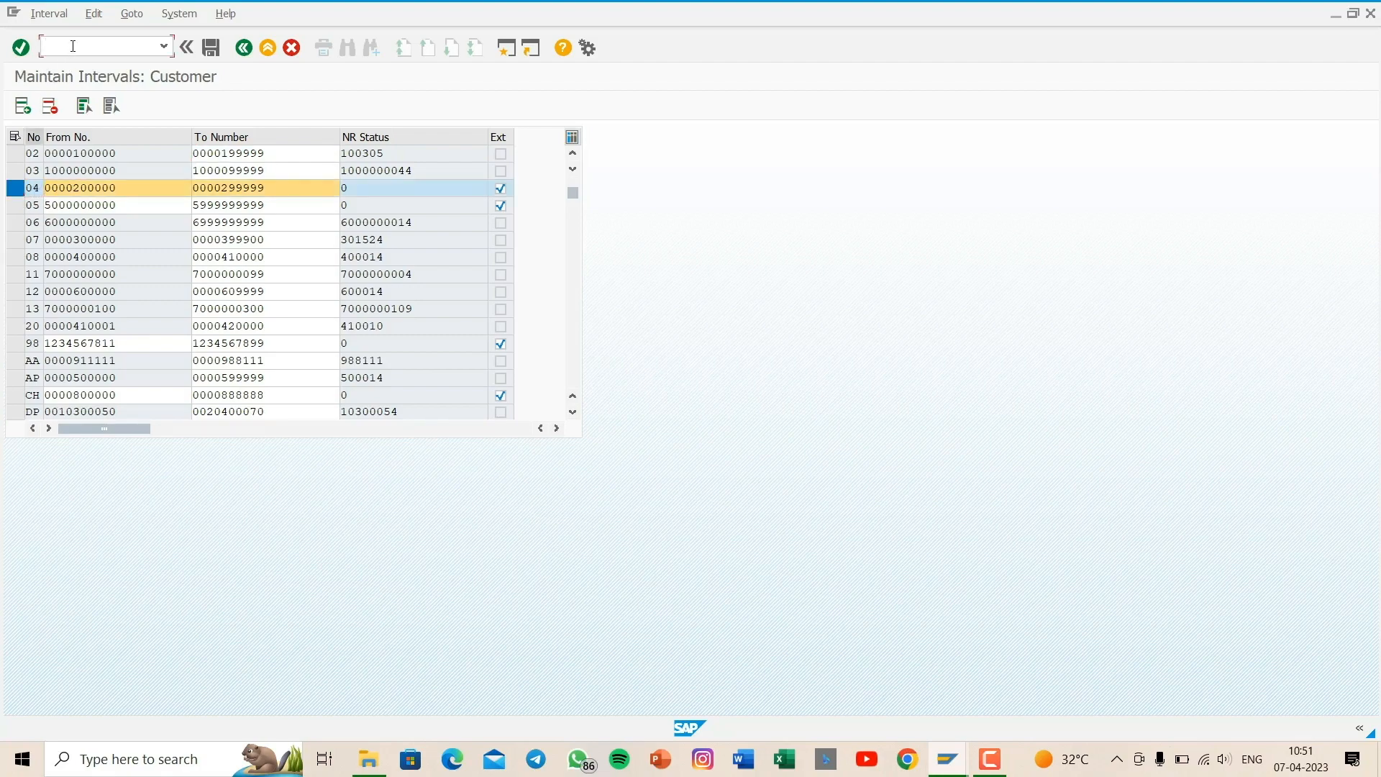
- Open the assignment of number ranges to customer account groups and position the list on group gagn
type("/nobar")
key("Return")
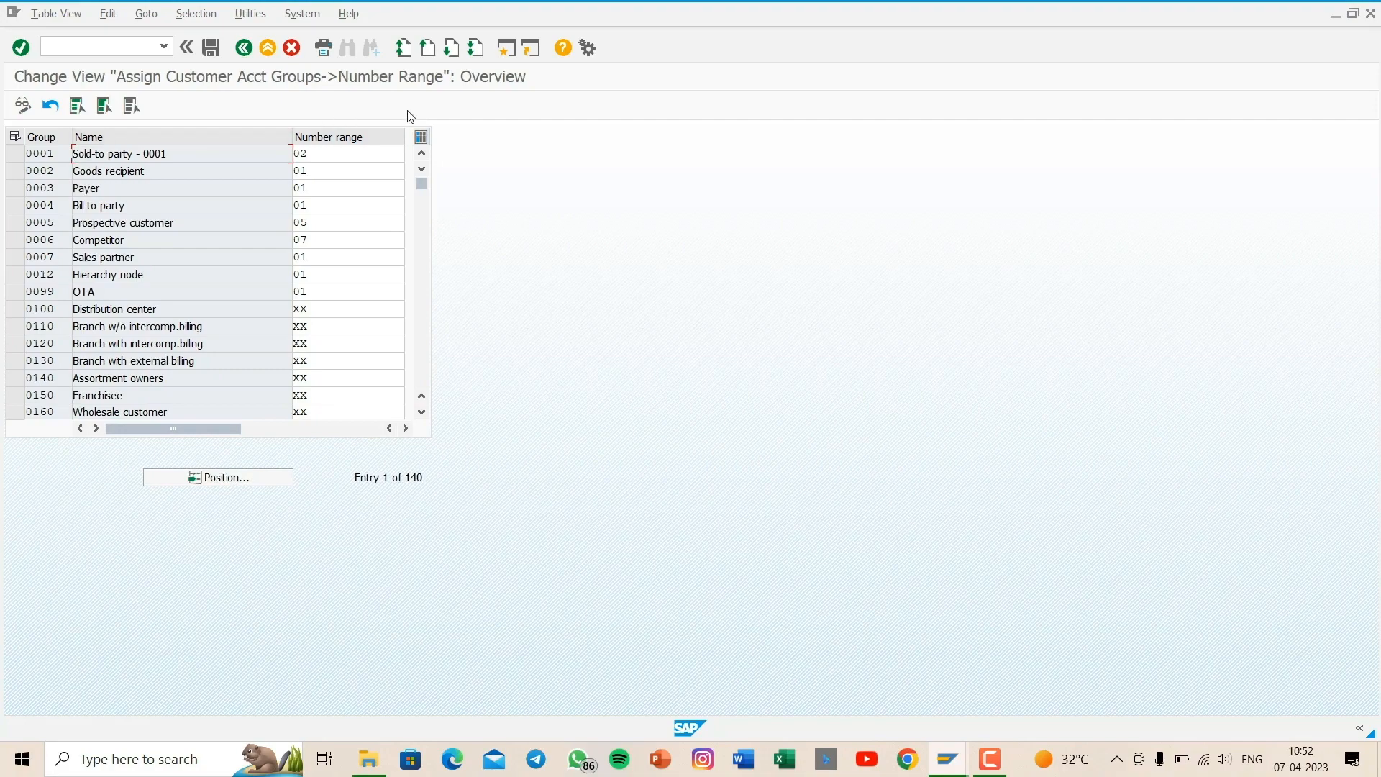
left_click(228, 478)
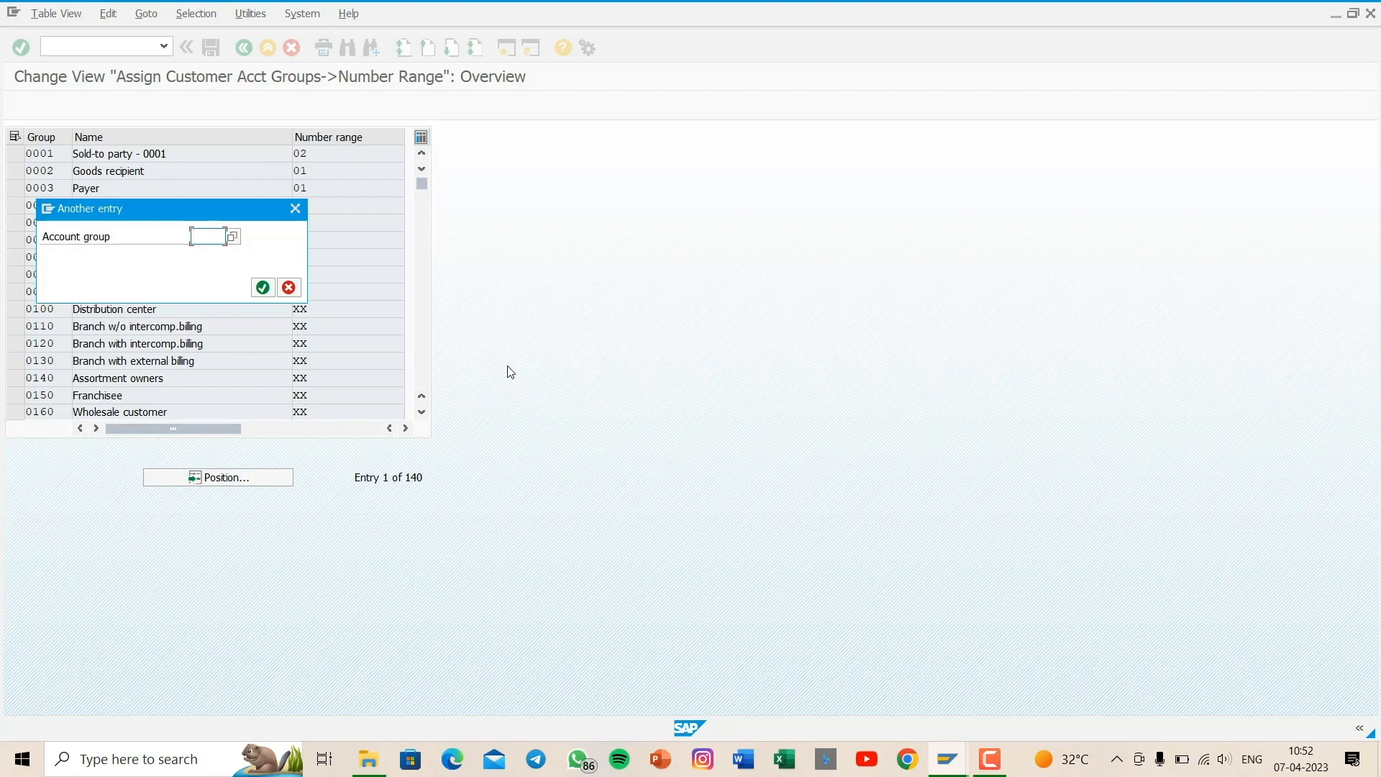
type("gagn")
key("Return")
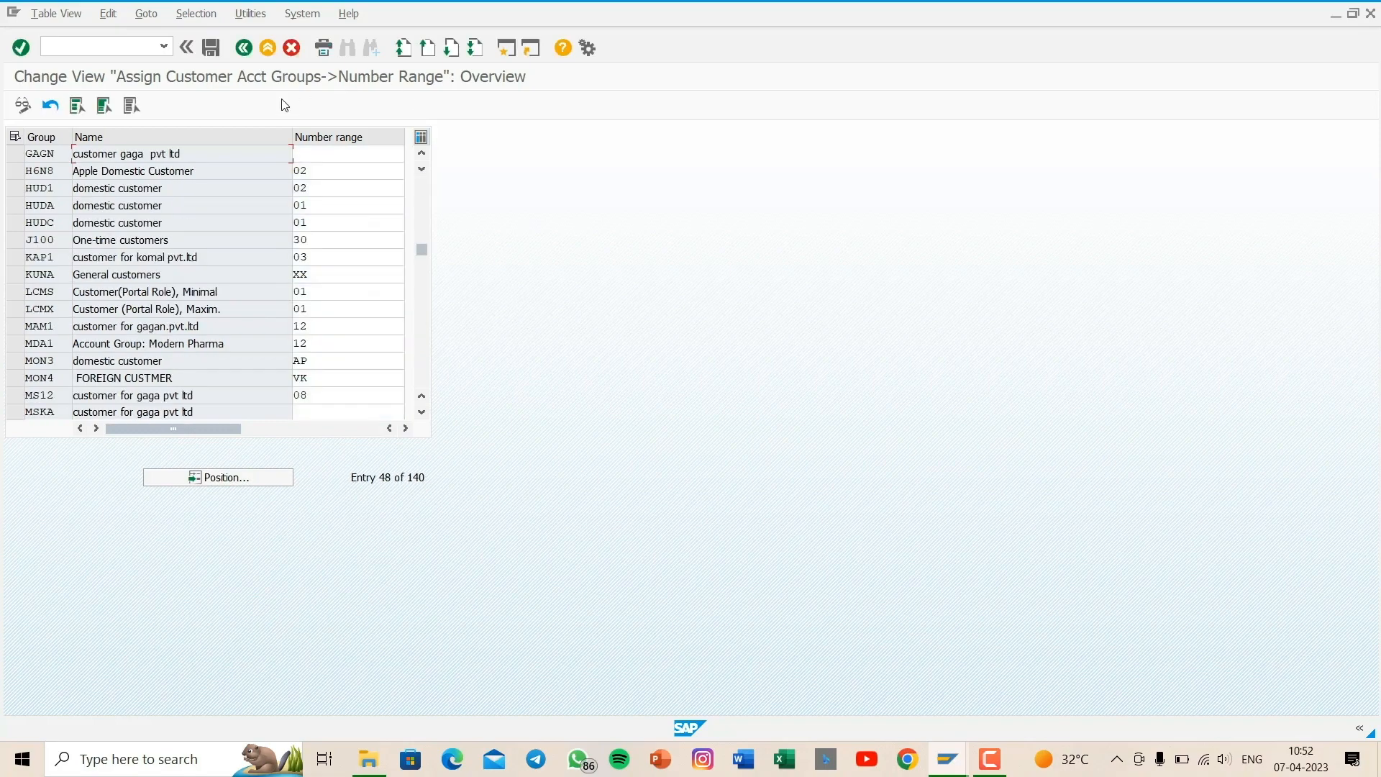
- Assign number range 04 to account group gagn and save it under the proposed customizing request
left_click(332, 154)
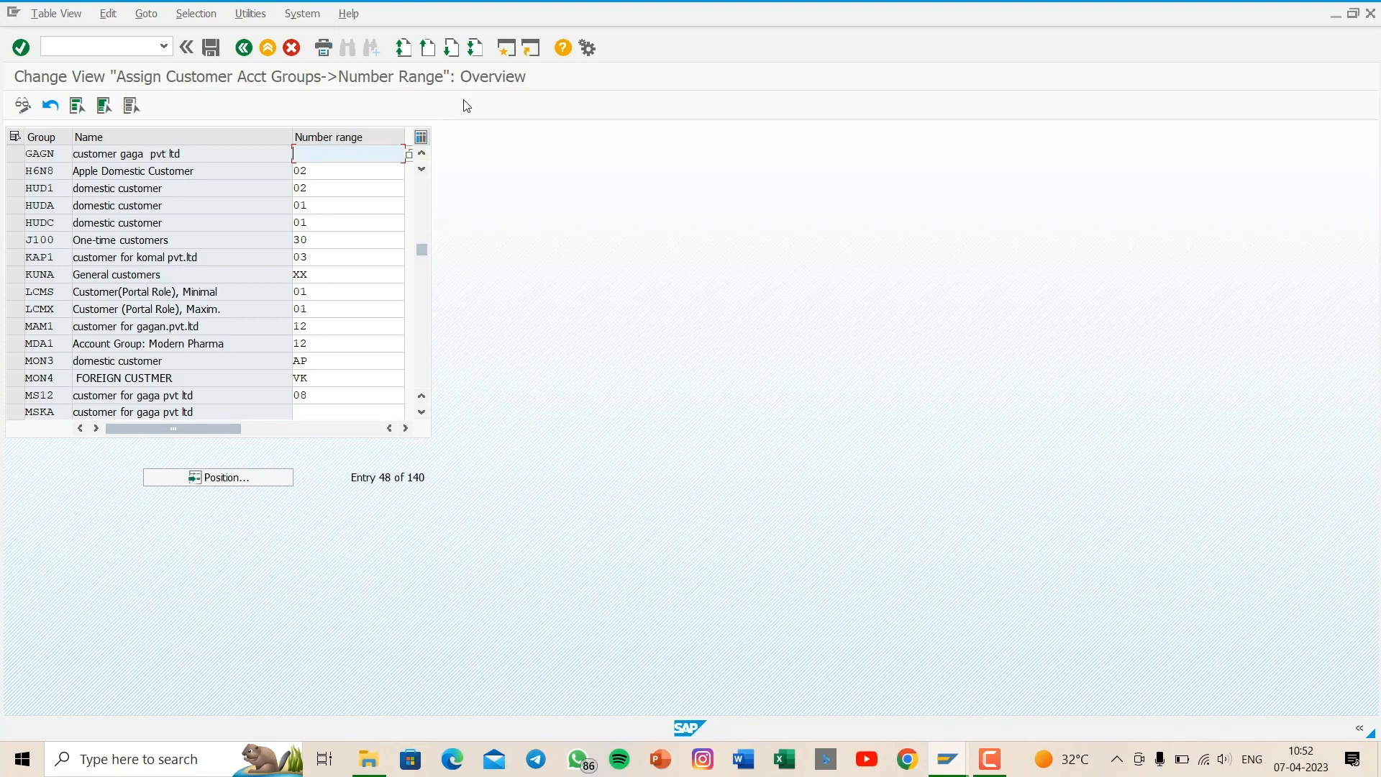
type("04")
left_click(213, 48)
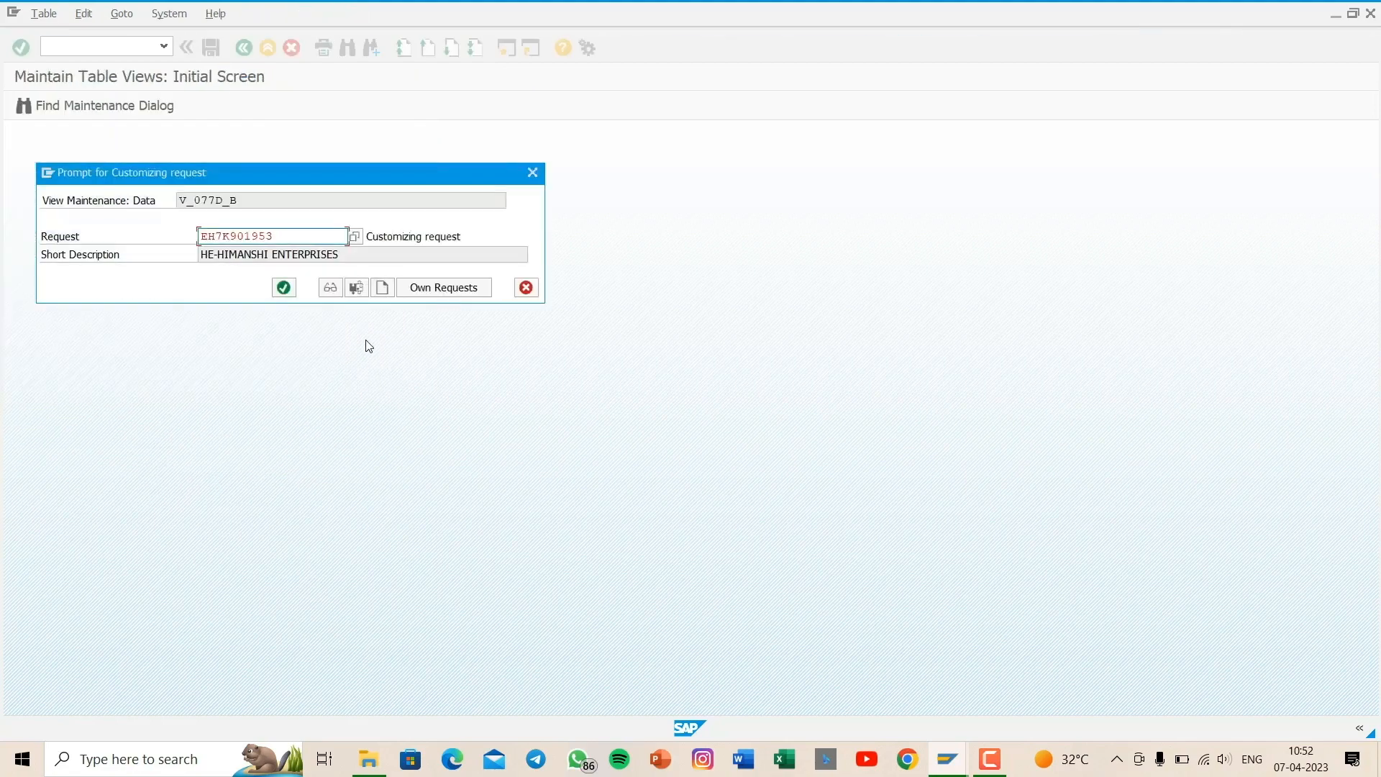
key("Return")
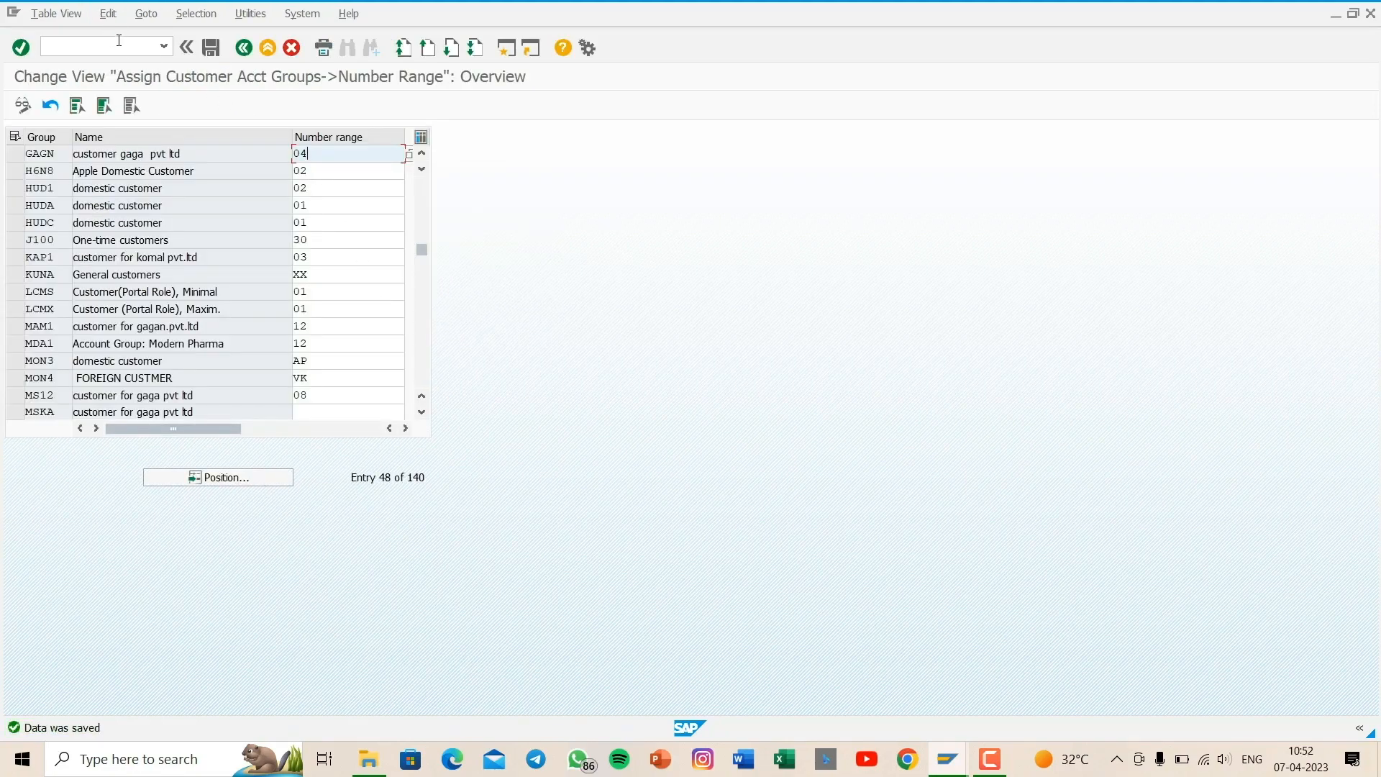
- Open central G/L account maintenance (FS00) and display the assets account 100000 sundry debtors in company code GAGA
left_click(119, 41)
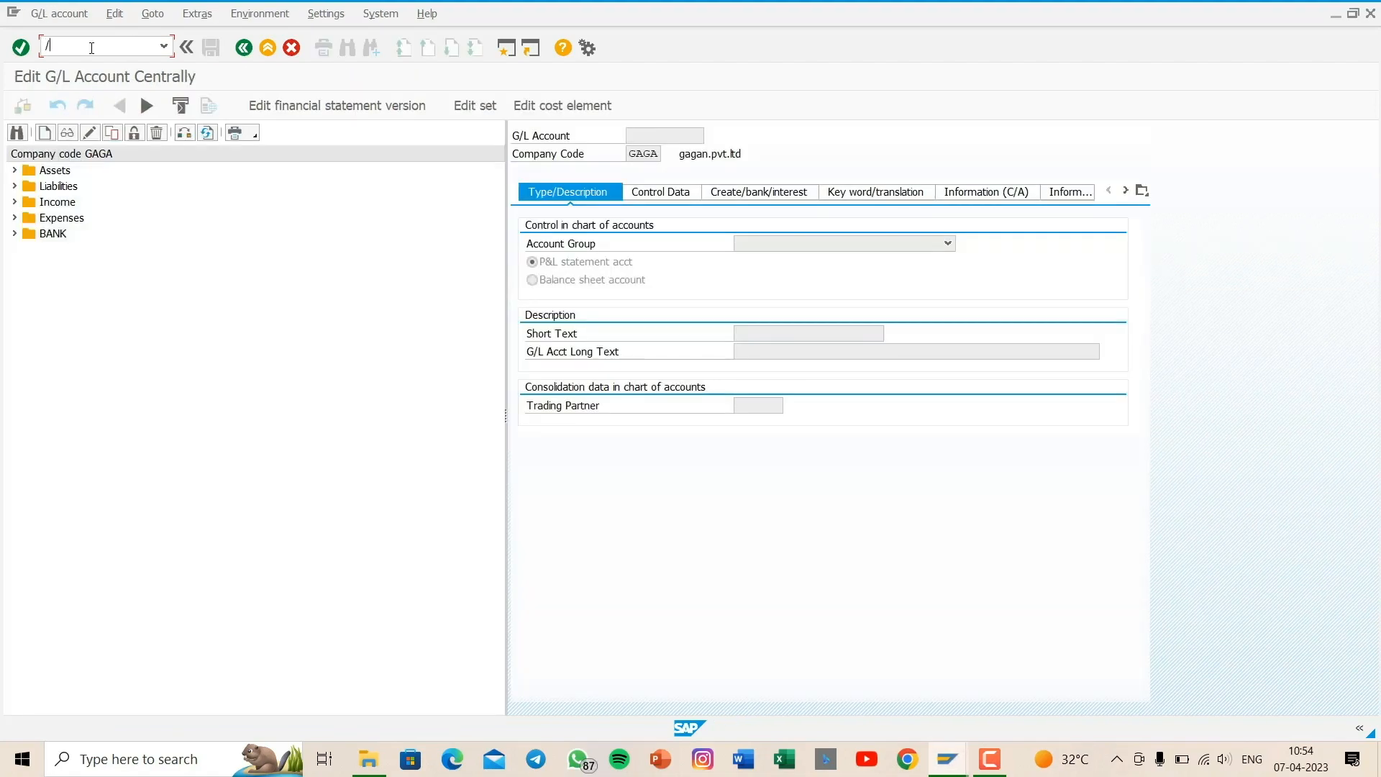
type("nfs00")
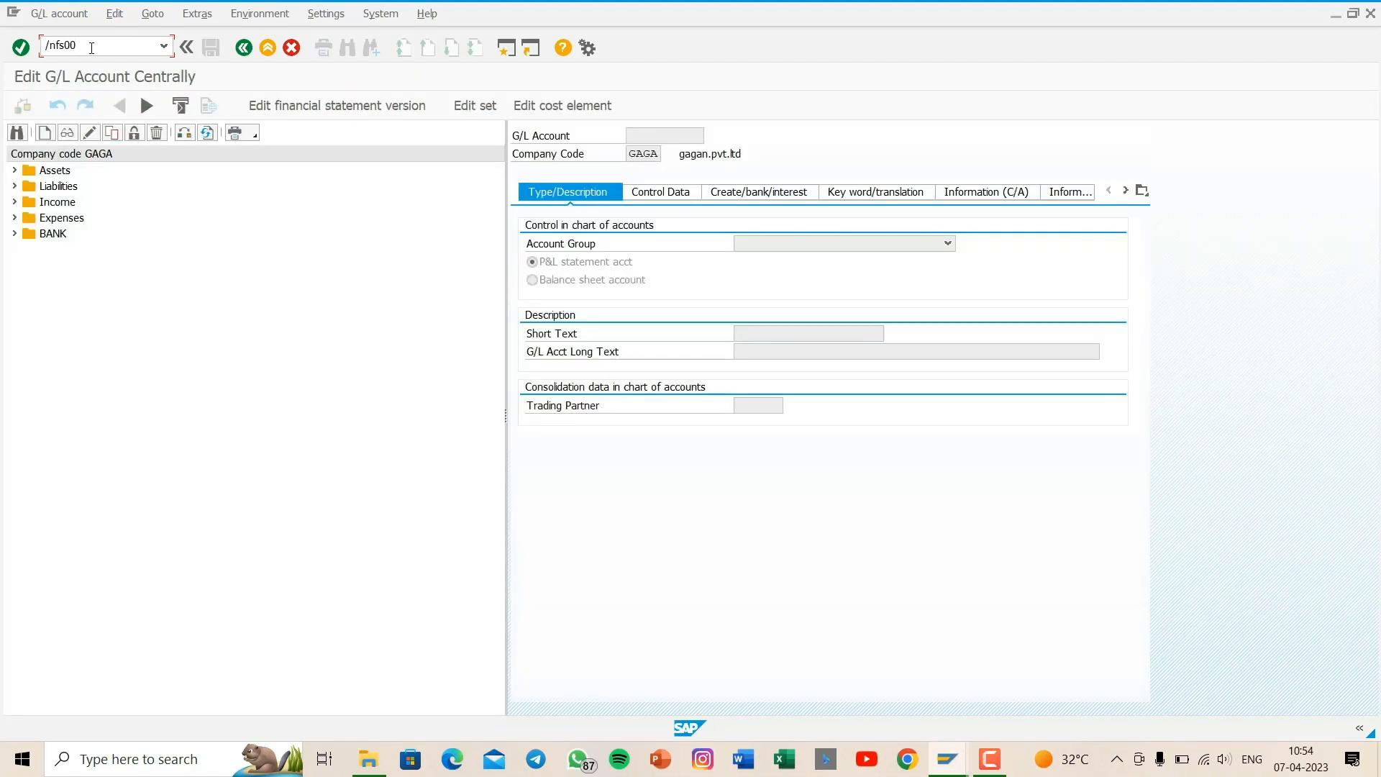
key("Return")
left_click(14, 170)
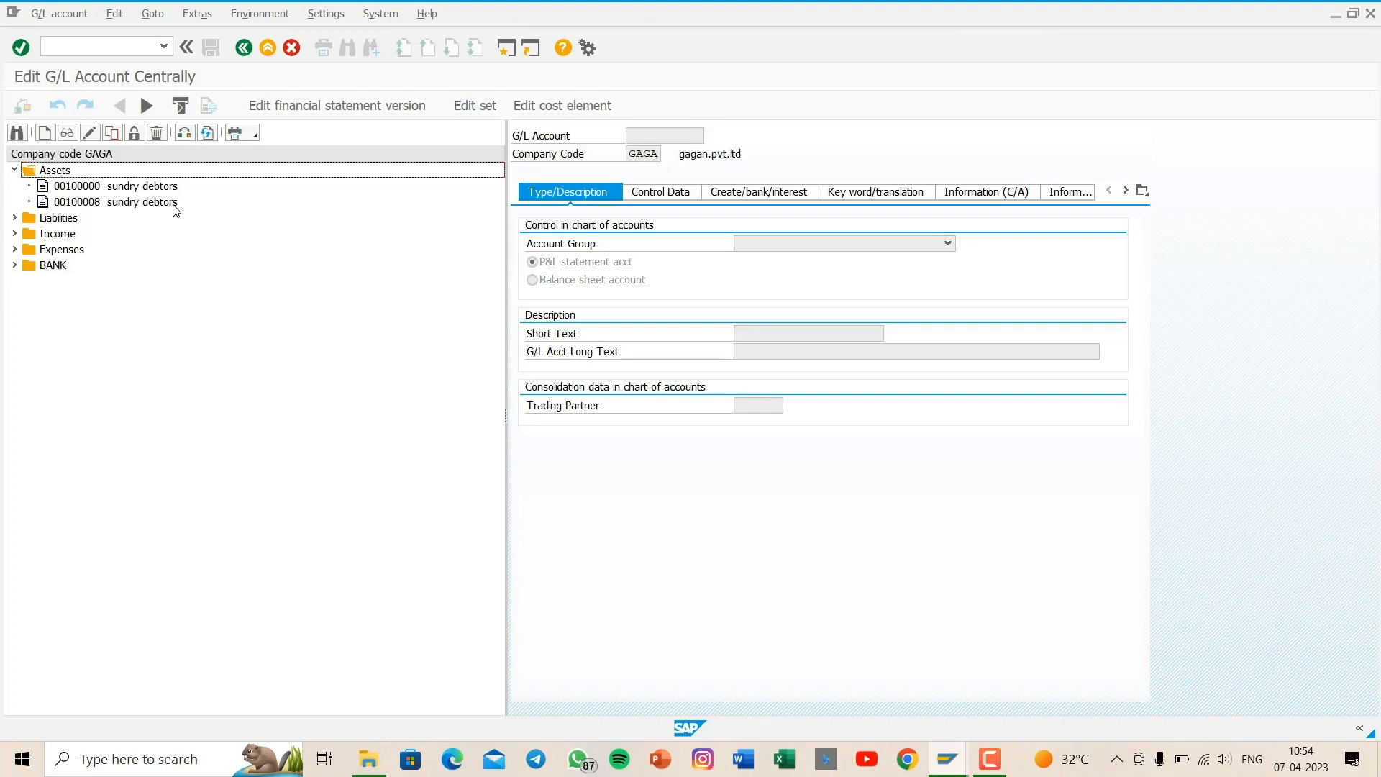
double_click(125, 187)
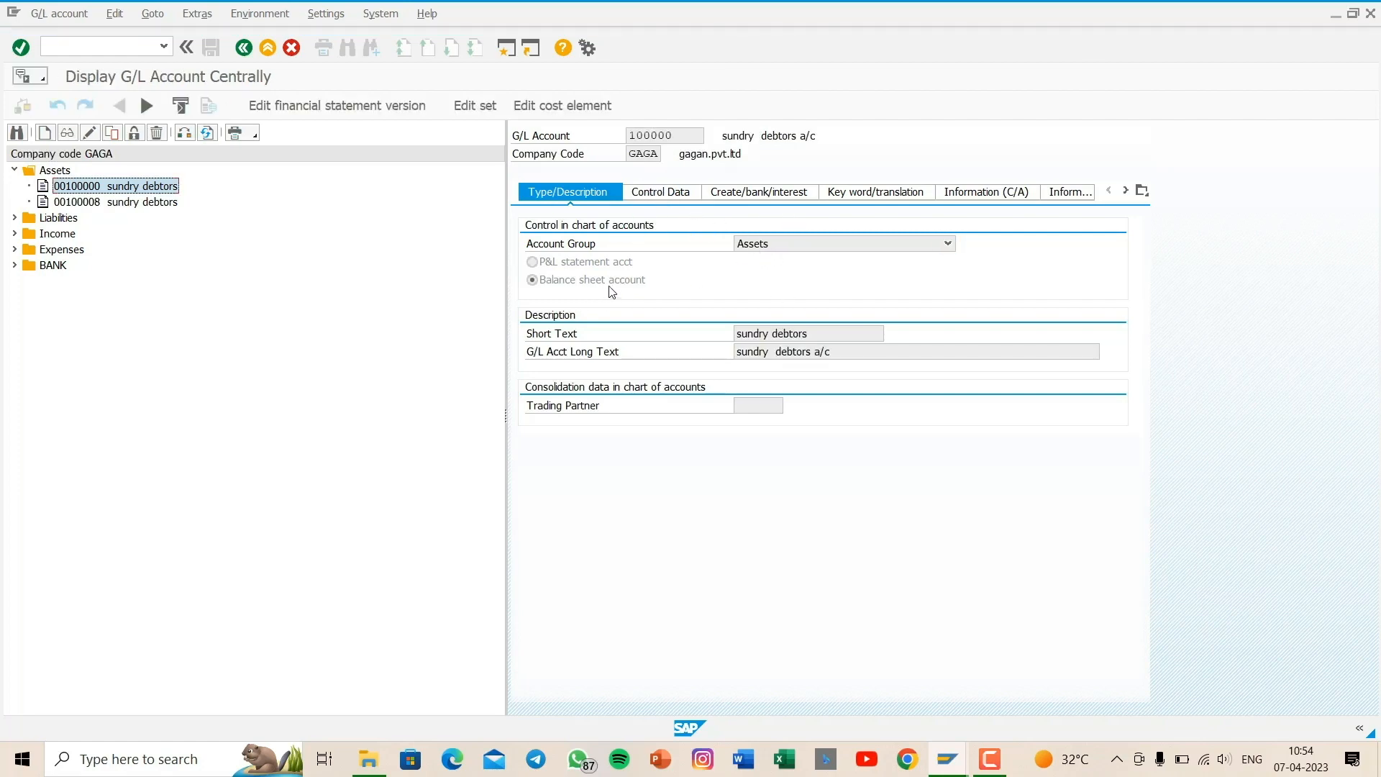
- Check the sundry debtors account's control data, including its reconciliation account type options, and its field status group
left_click(663, 190)
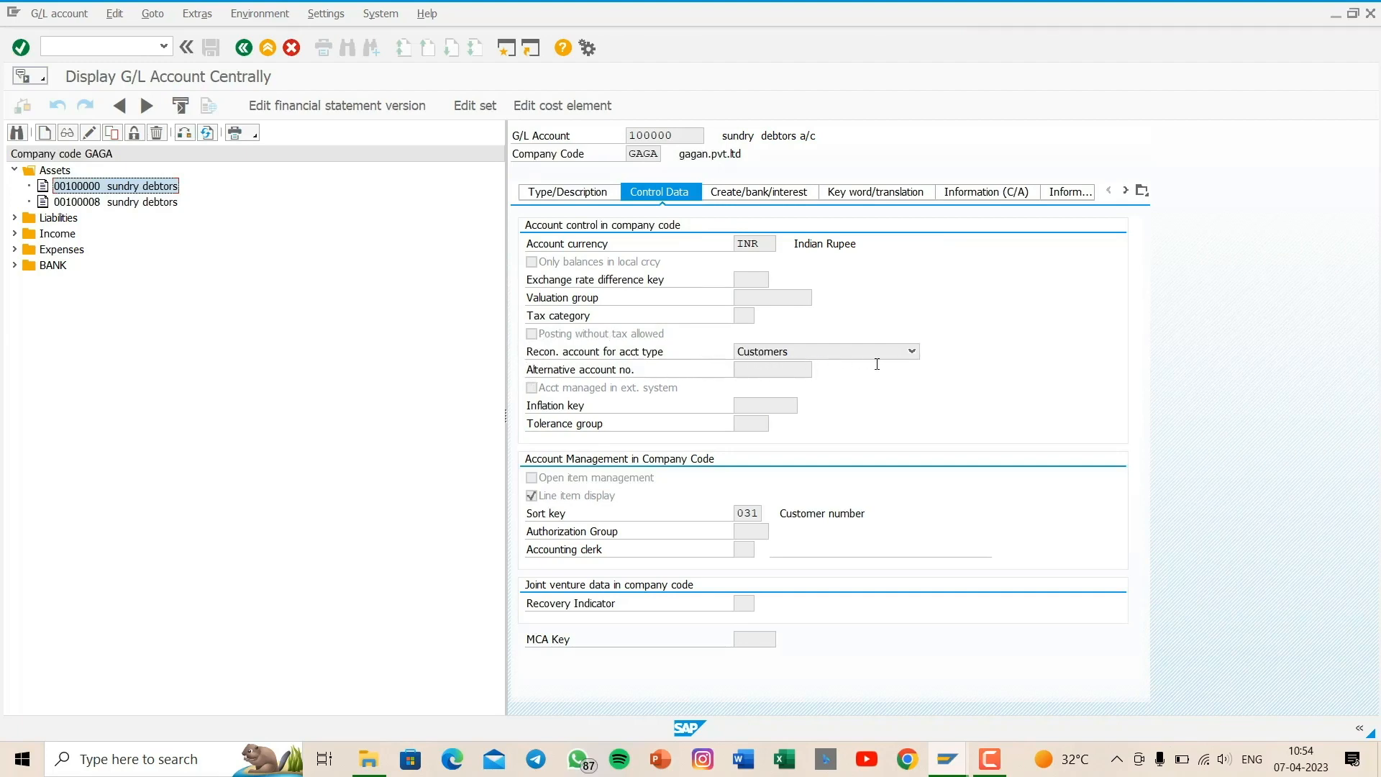
left_click(912, 352)
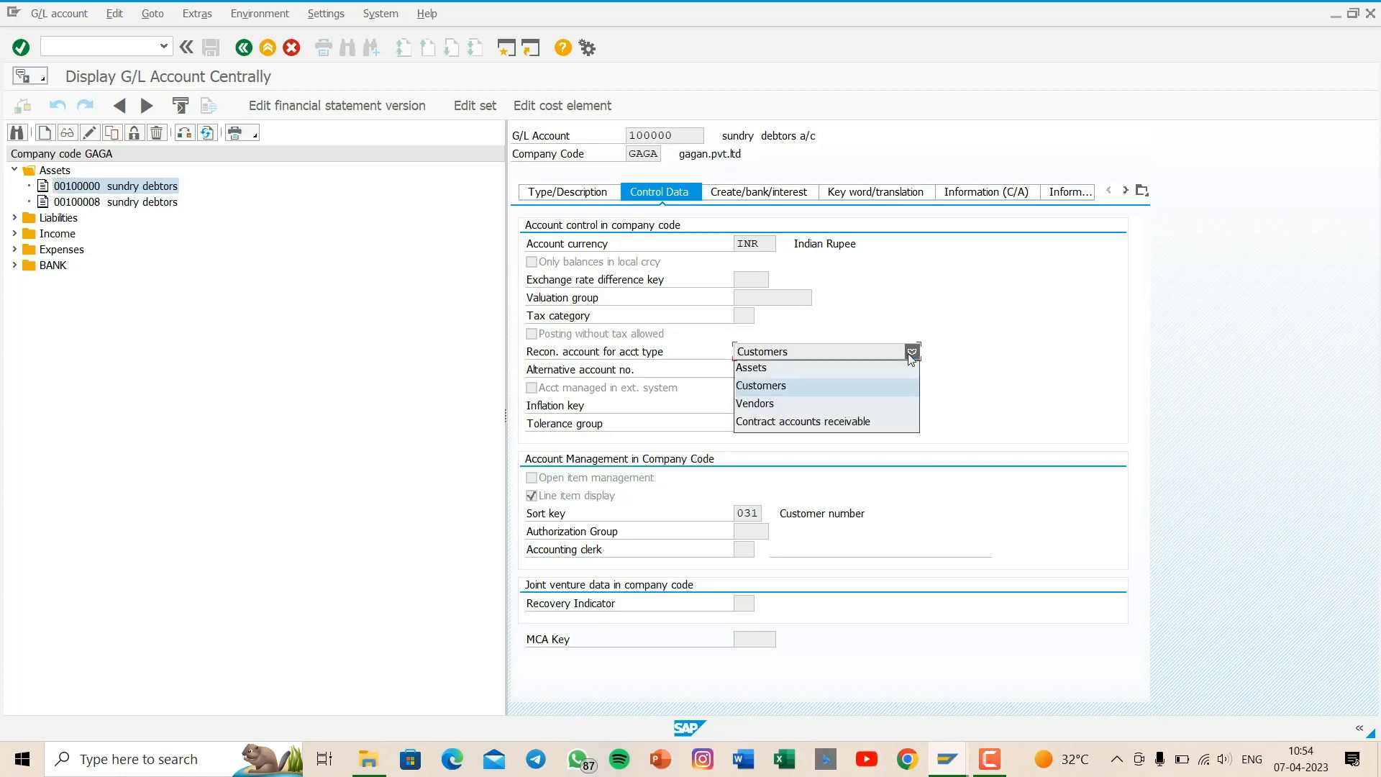
left_click(845, 386)
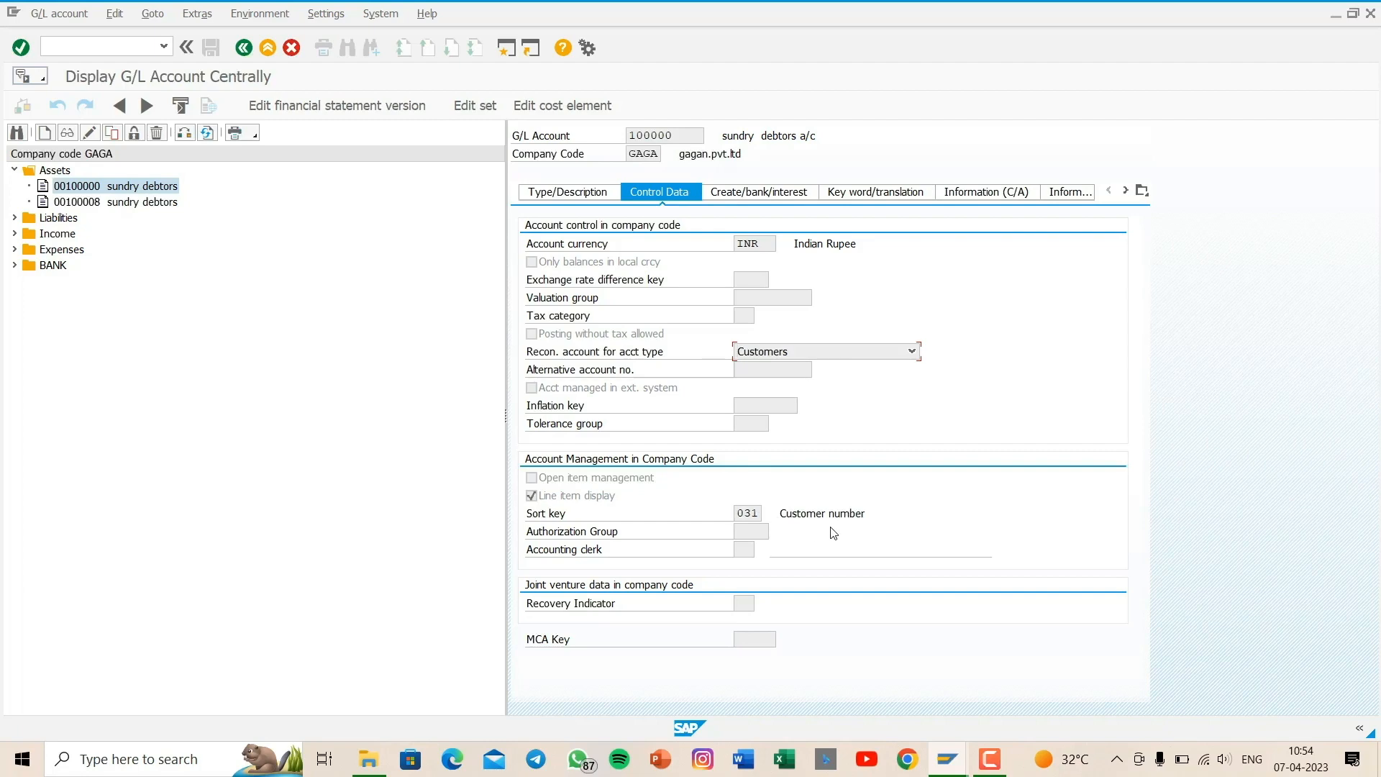
left_click(749, 193)
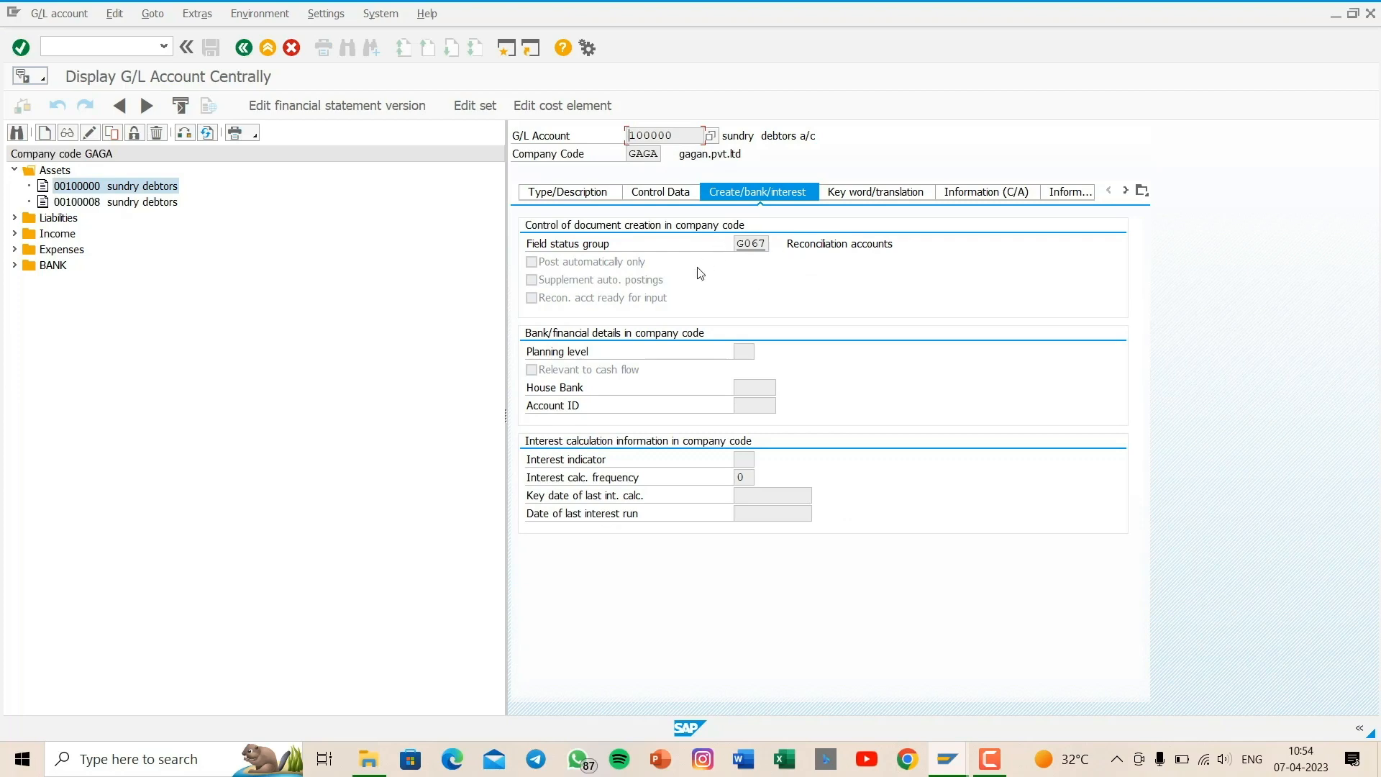
- Open customer creation with transaction XD01
left_click(102, 49)
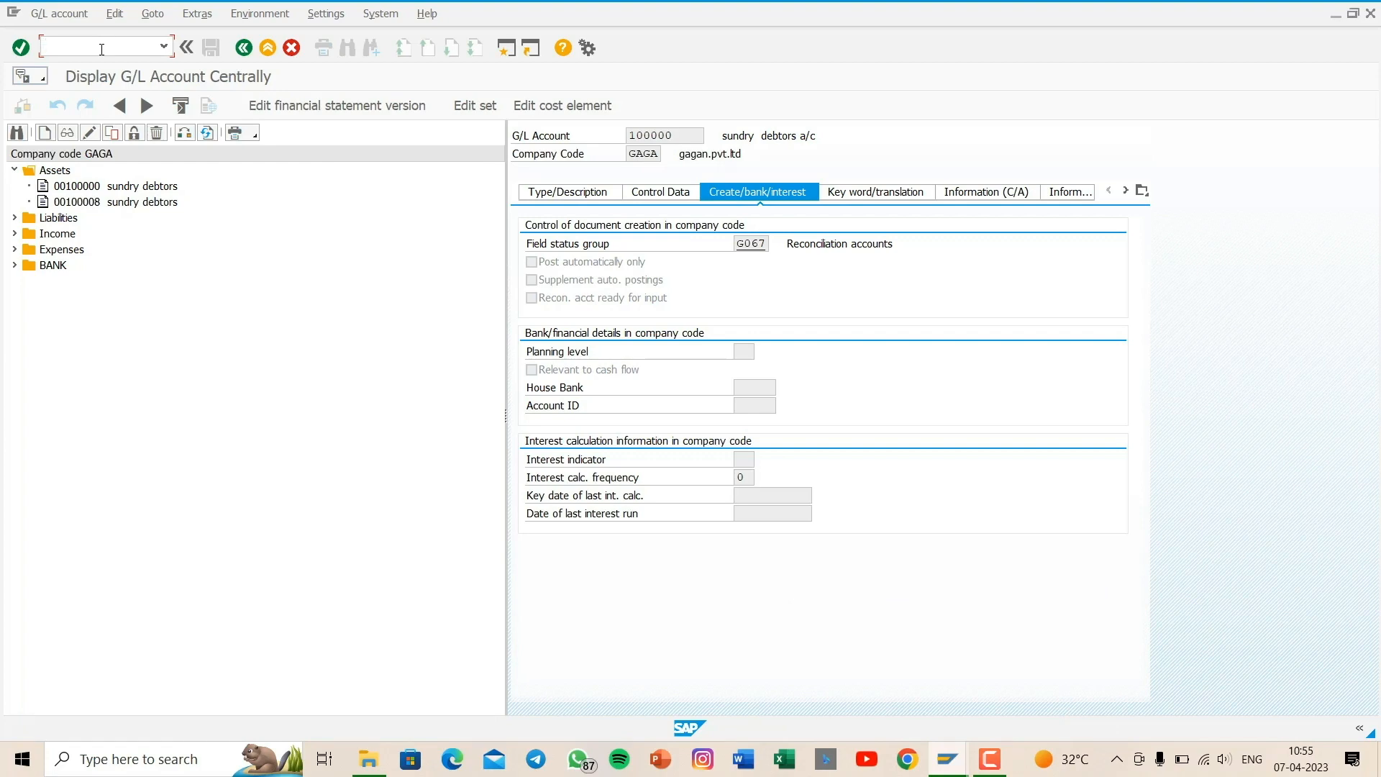
type("/nxd01")
key("Return")
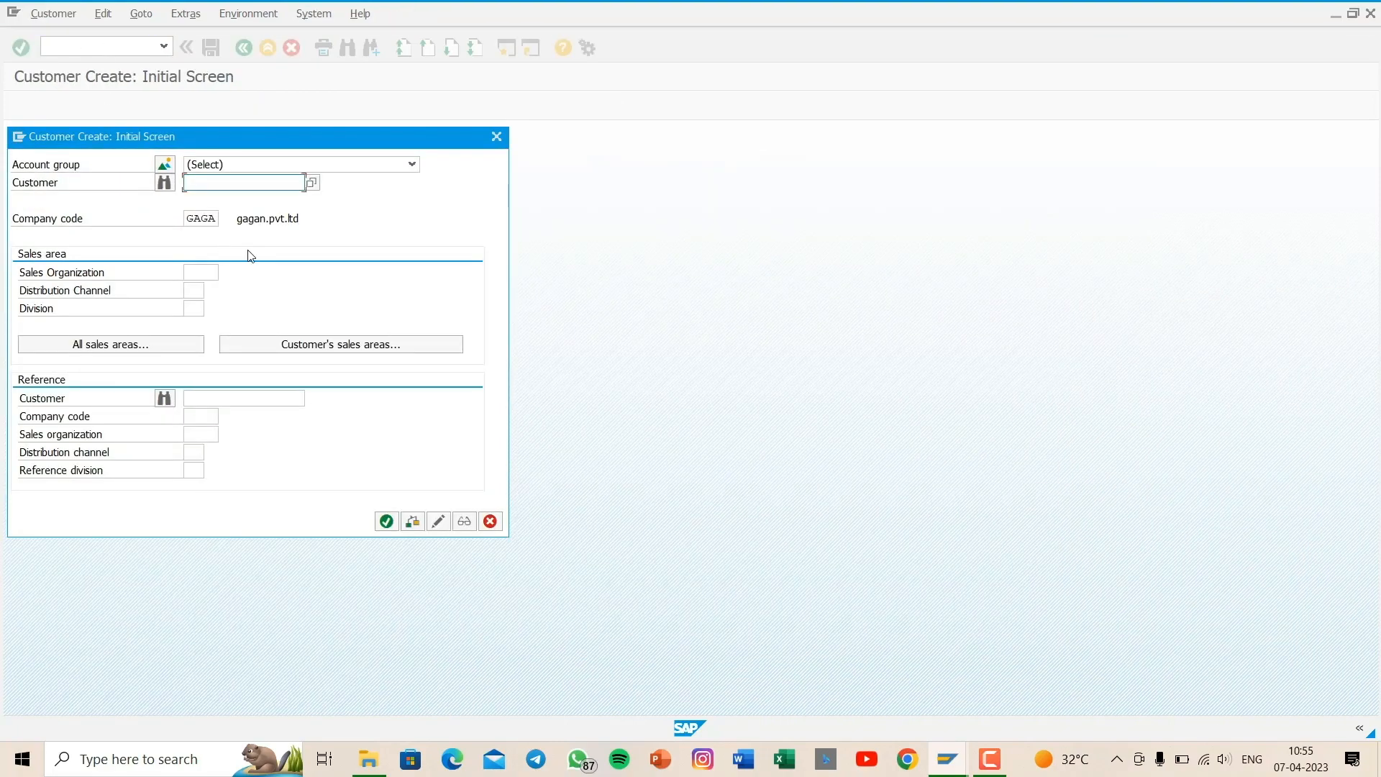
- Open the list of account groups and number ranges for the new customer and position it on group gagn
left_click(166, 167)
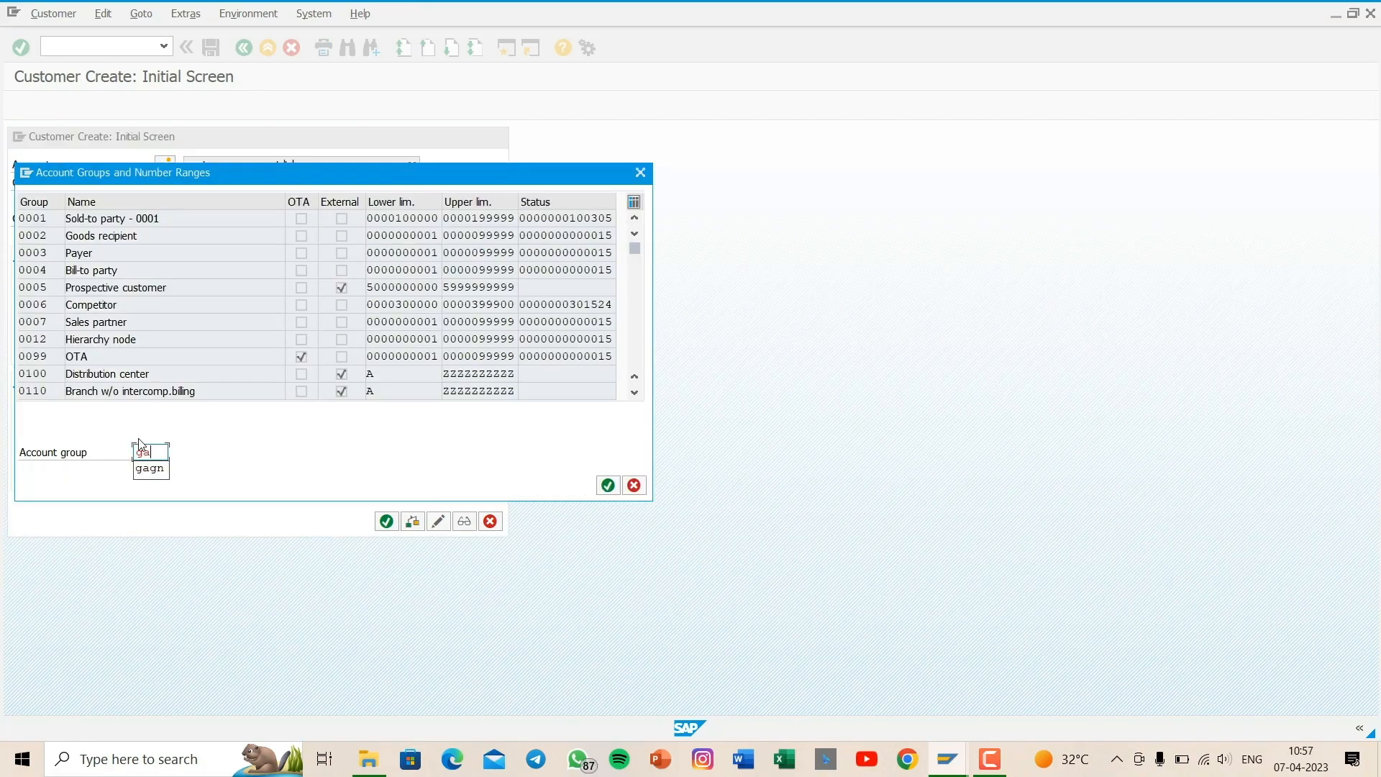
key("BackSpace")
key("BackSpace")
key("Down")
key("Return")
key("Return")
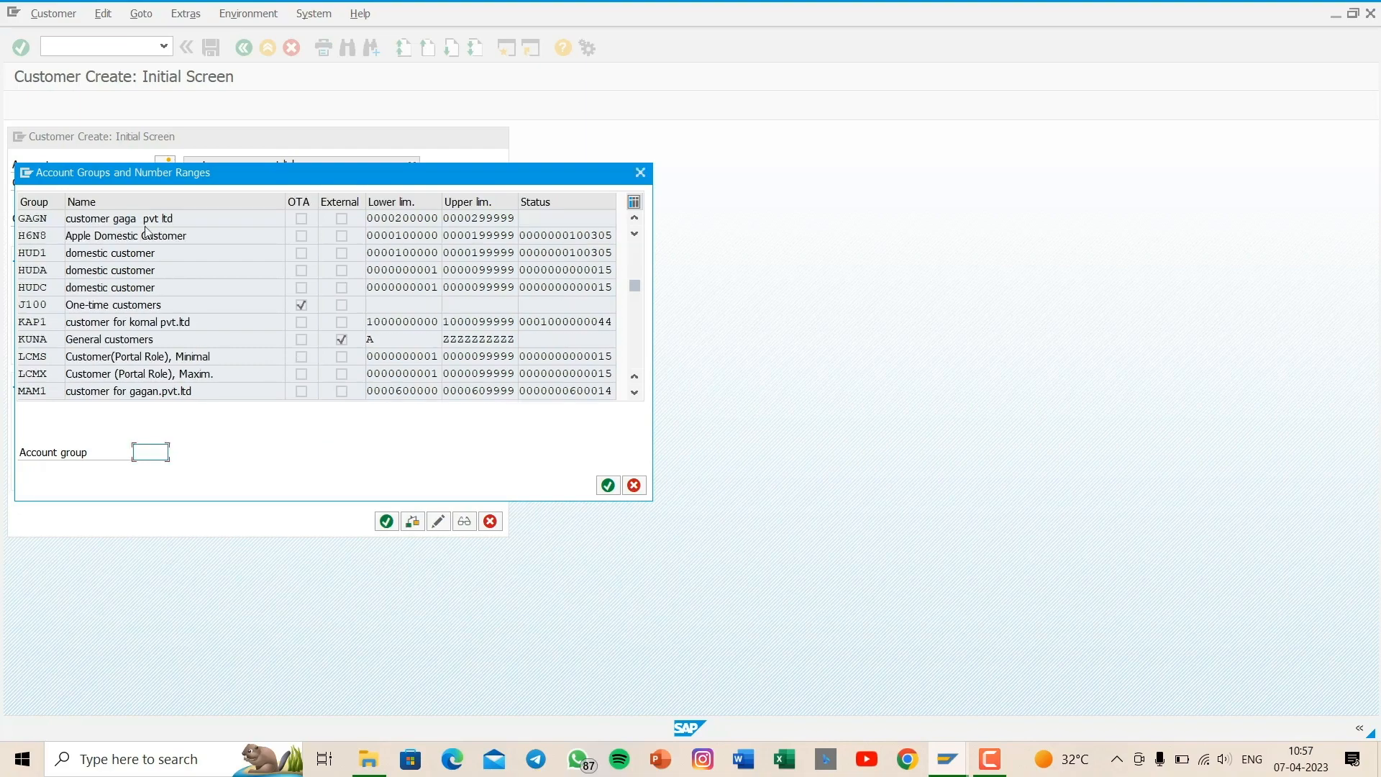
- Start the new customer in account group GAGN with company code GAGA and set its title to Company
double_click(159, 216)
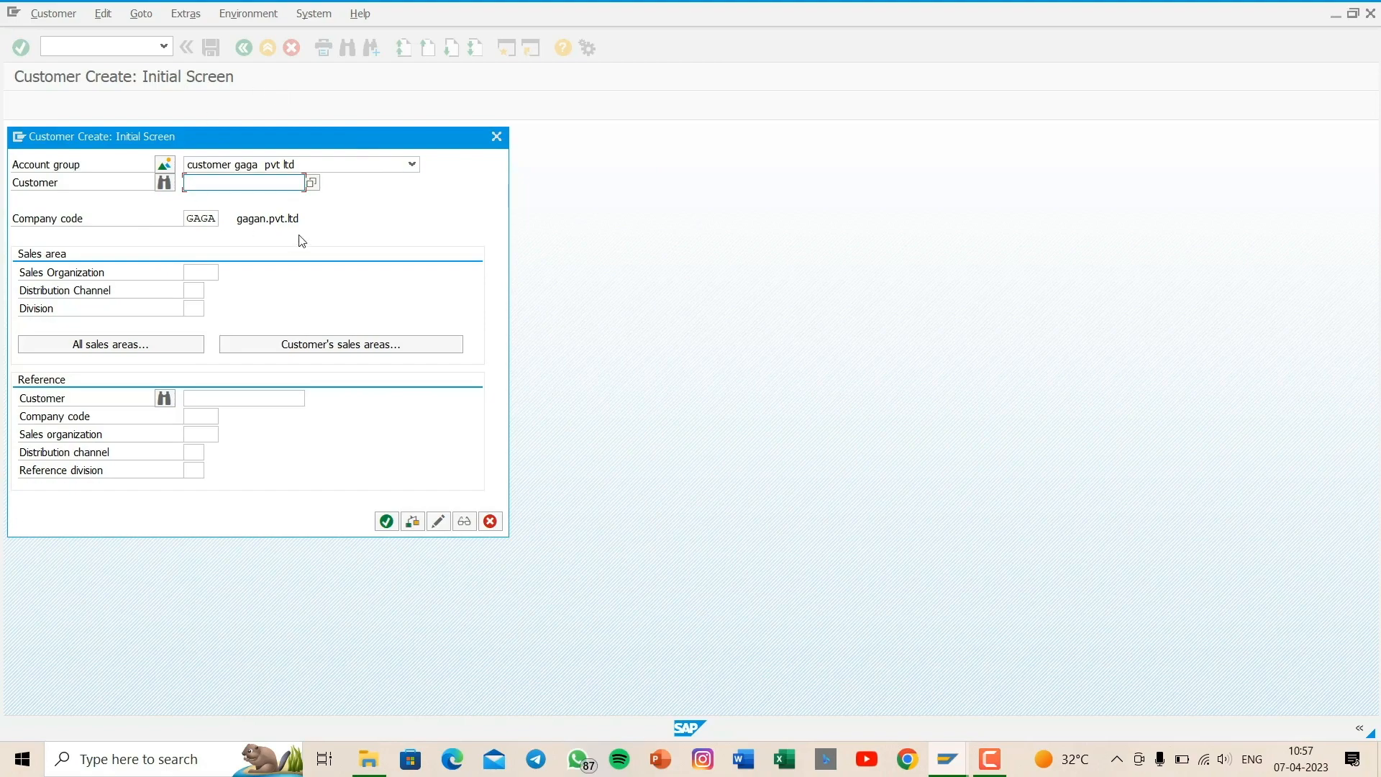
key("Return")
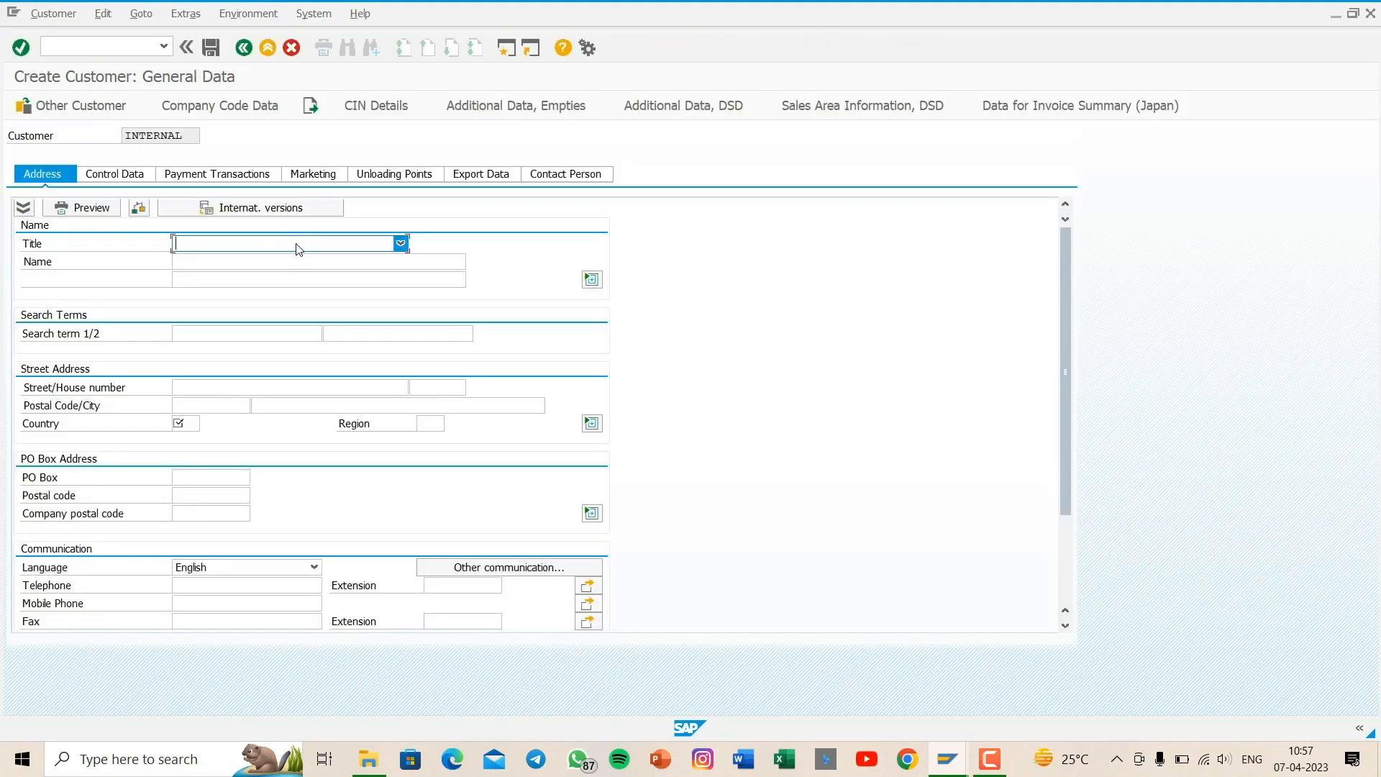
left_click(297, 246)
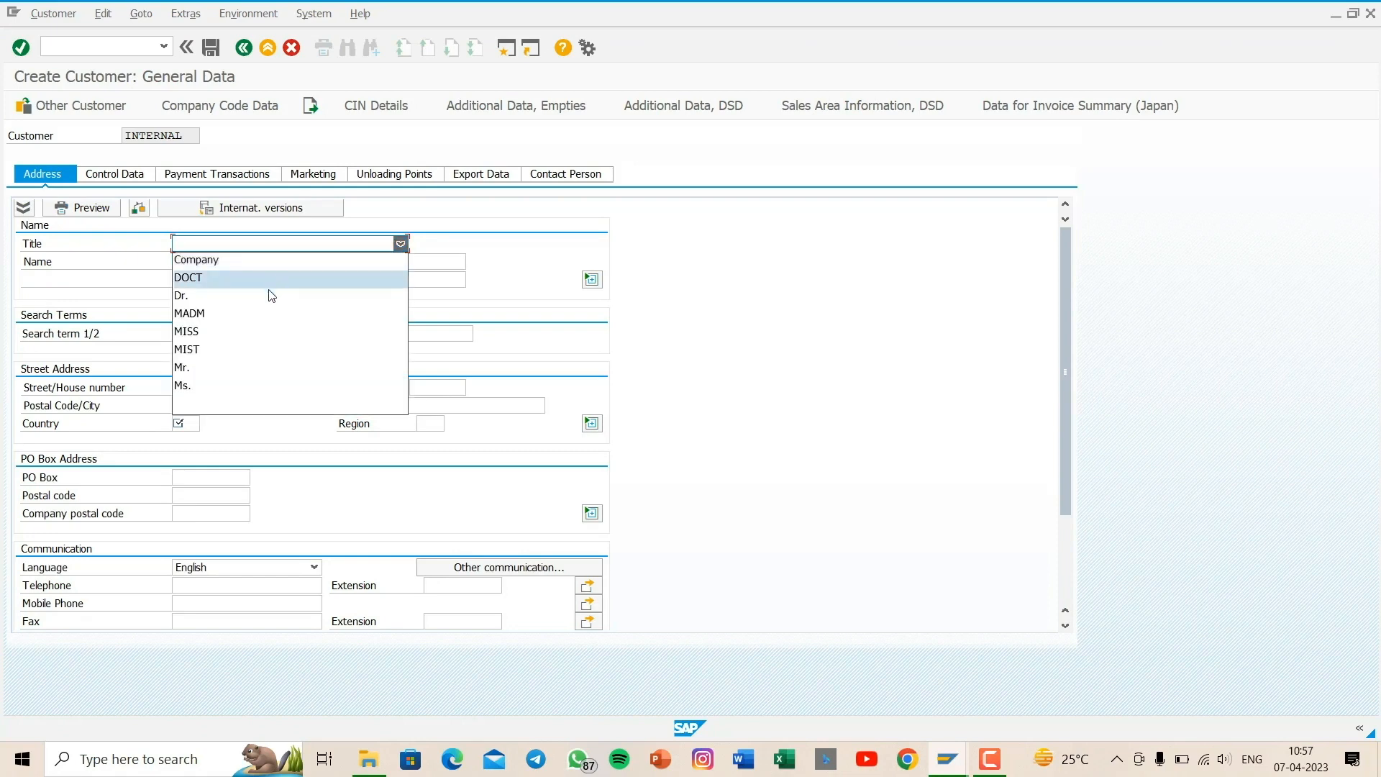
left_click(332, 266)
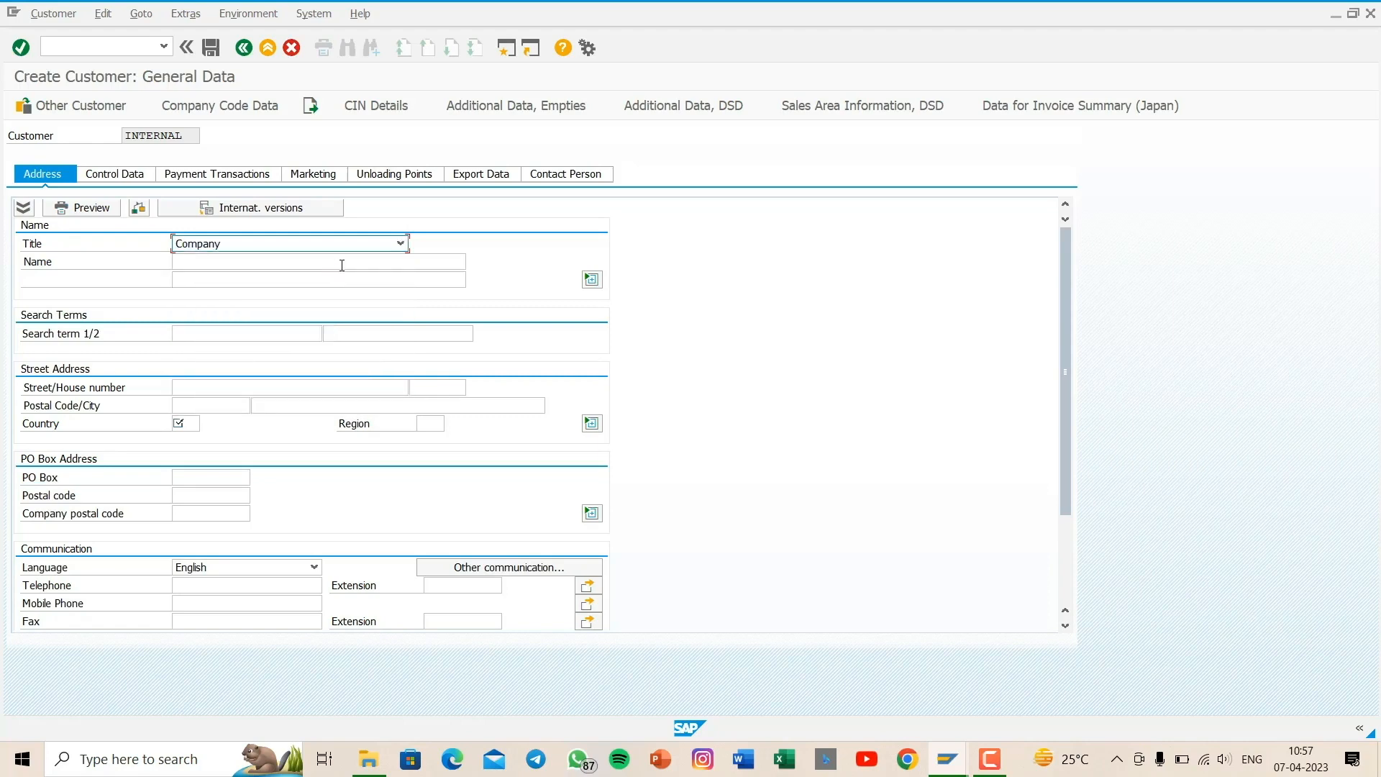
- Name the customer pooja pvt ltd and enter 1 and 2 as its search terms
left_click(341, 263)
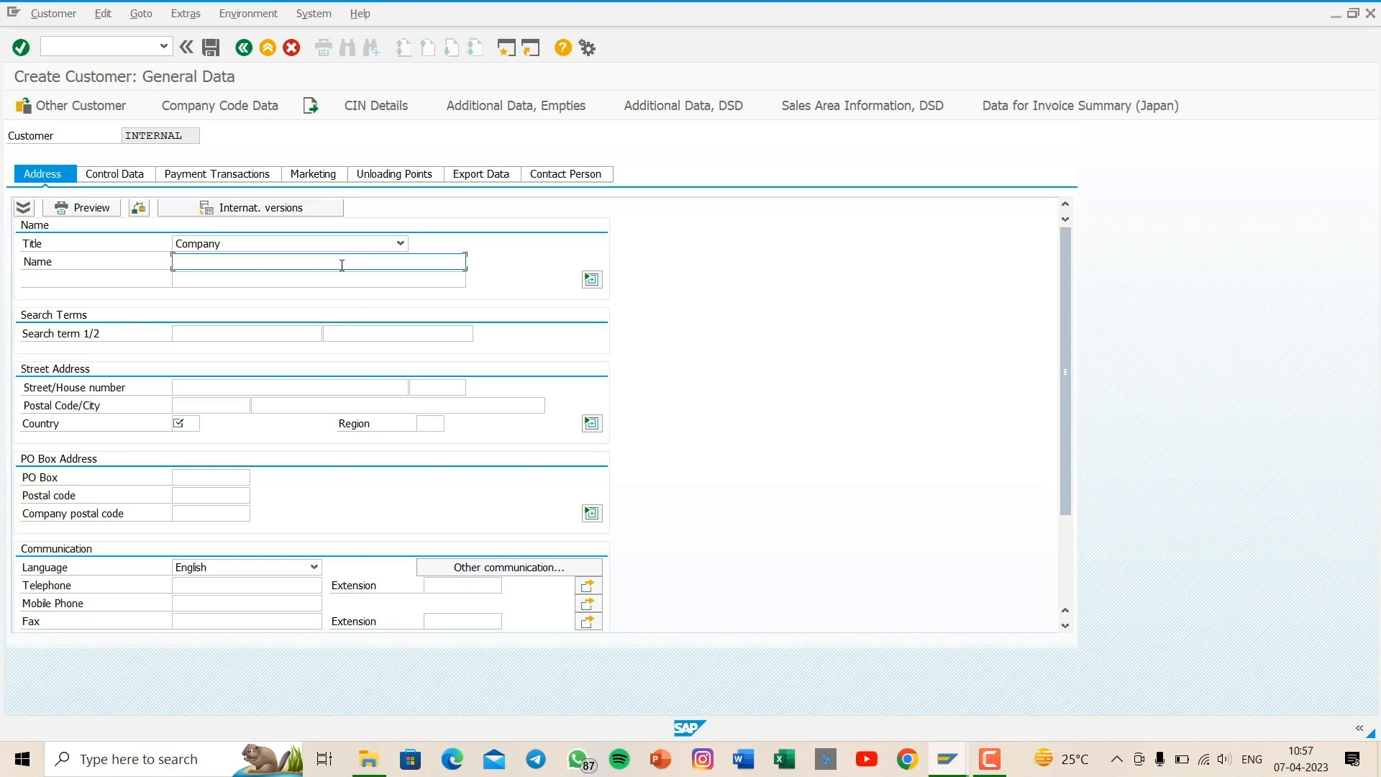
type("pooja pvt ltd")
left_click(197, 332)
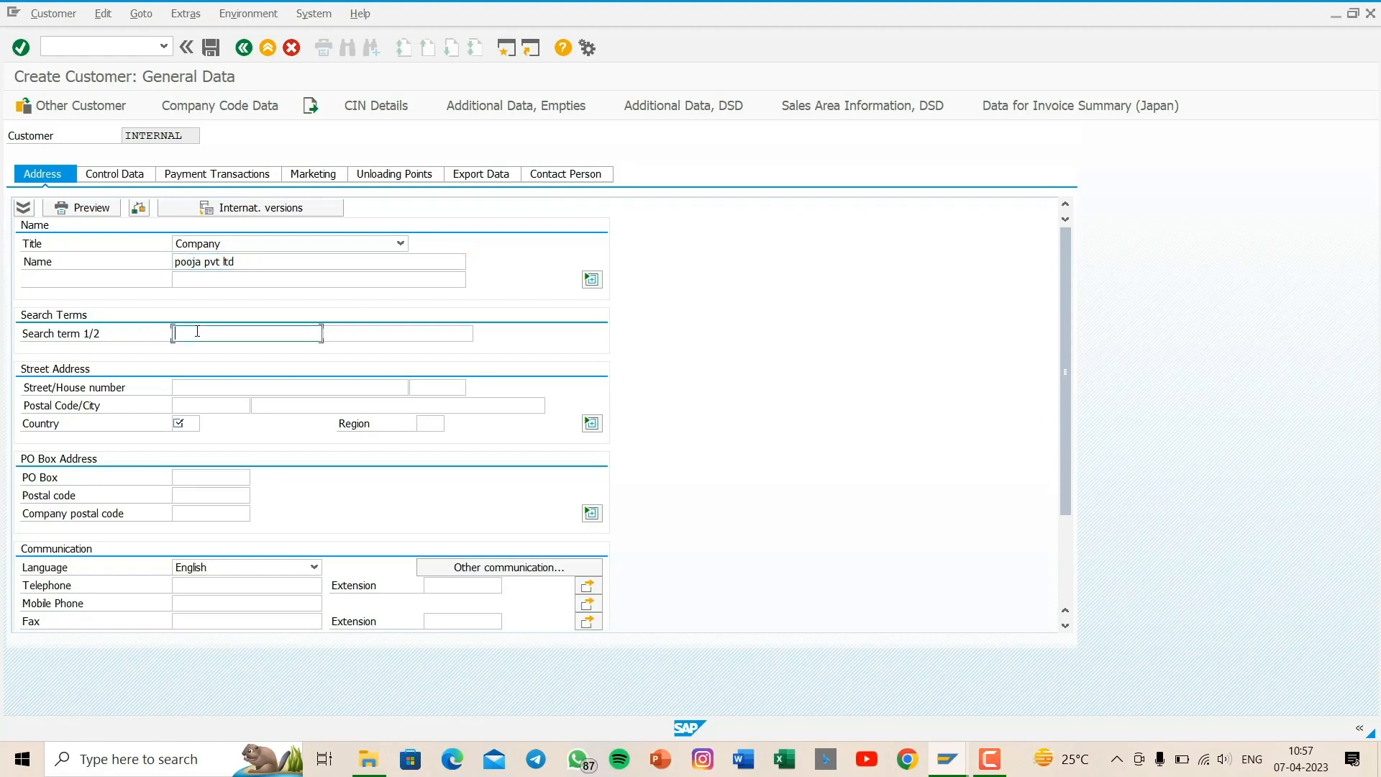
type("1")
left_click(362, 332)
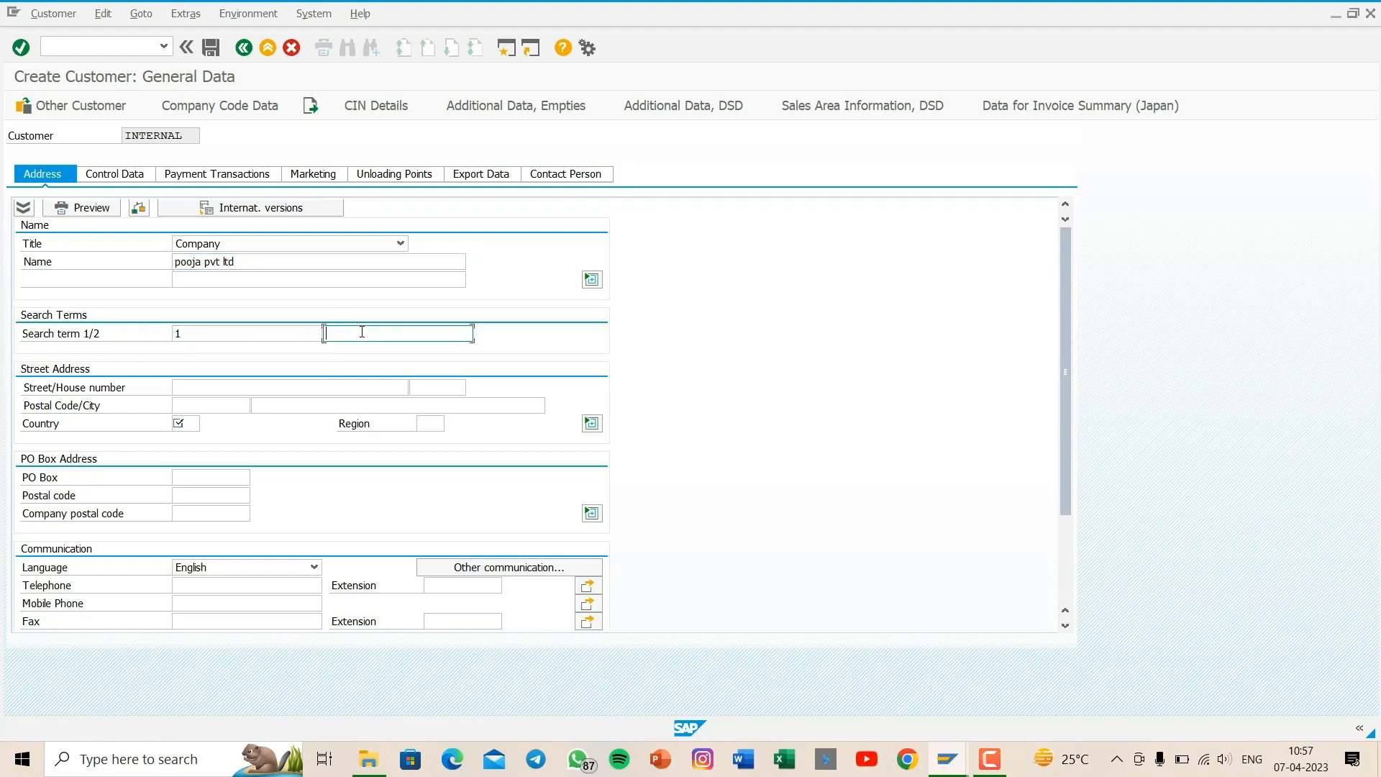
type("2")
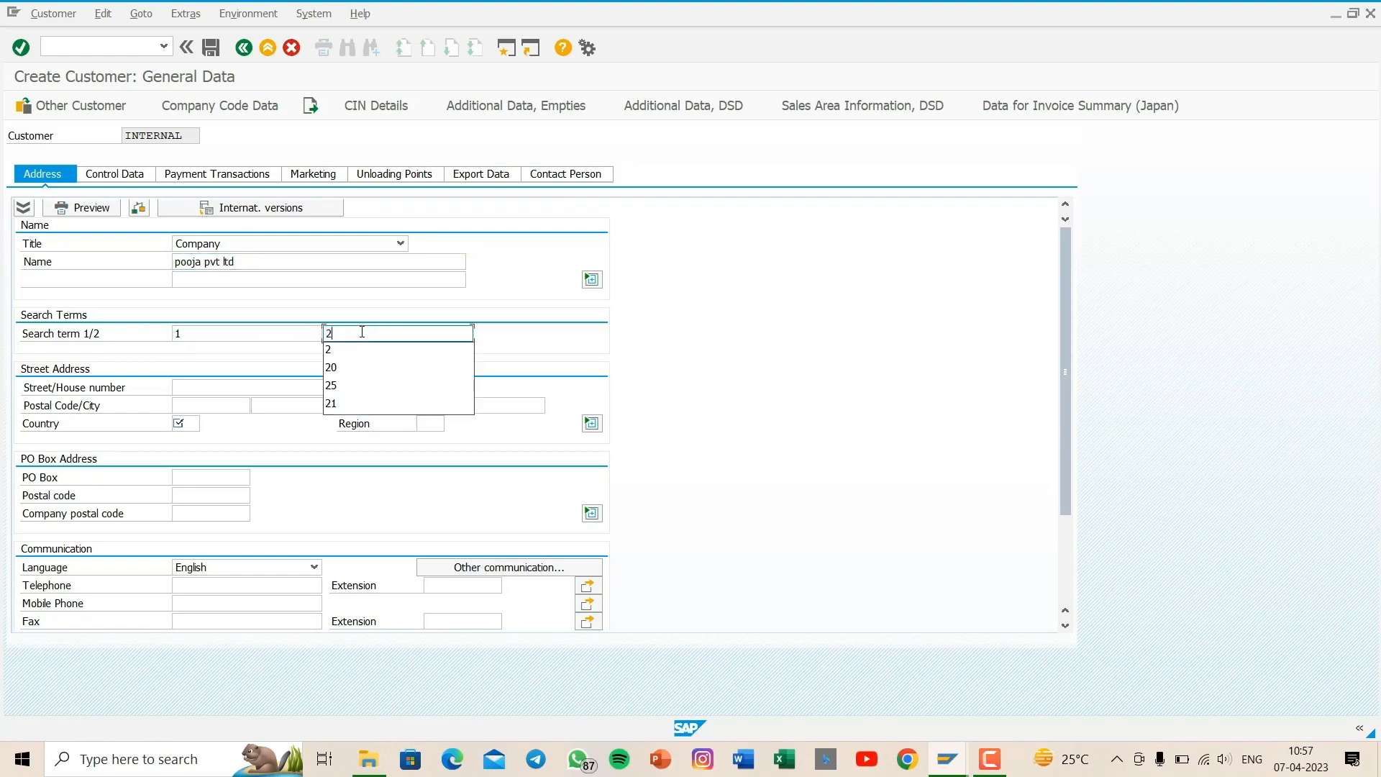
left_click(243, 363)
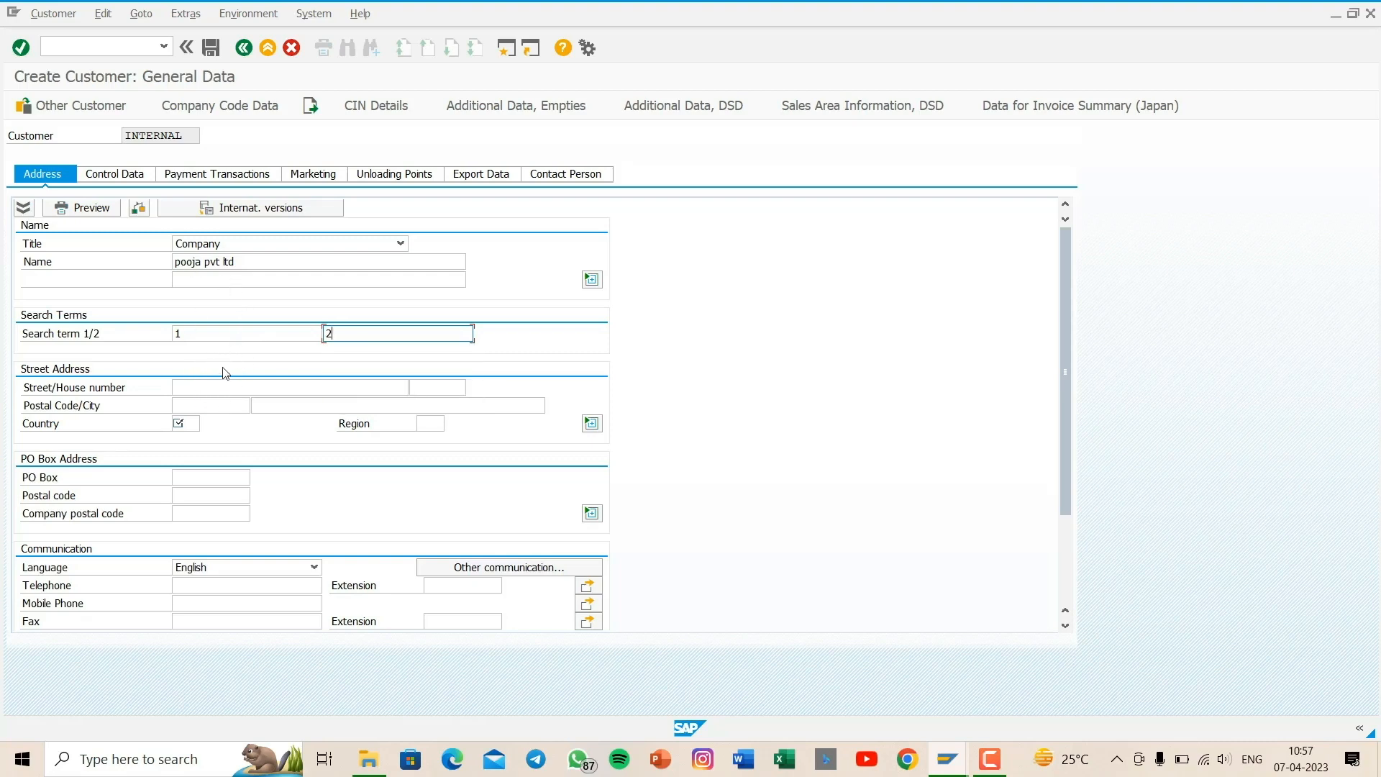
- Fill in the customer's street, house number, postal code and city in the street address
left_click(280, 389)
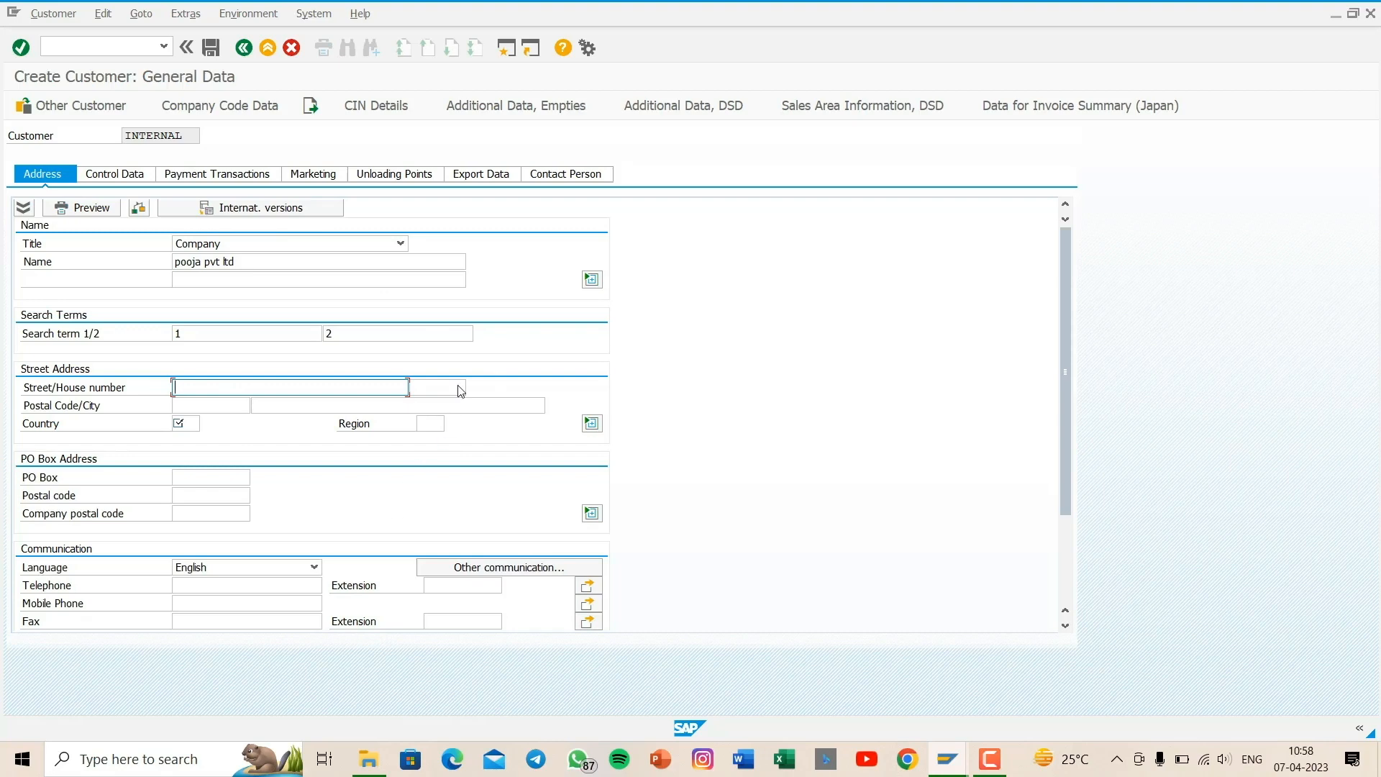
left_click(427, 386)
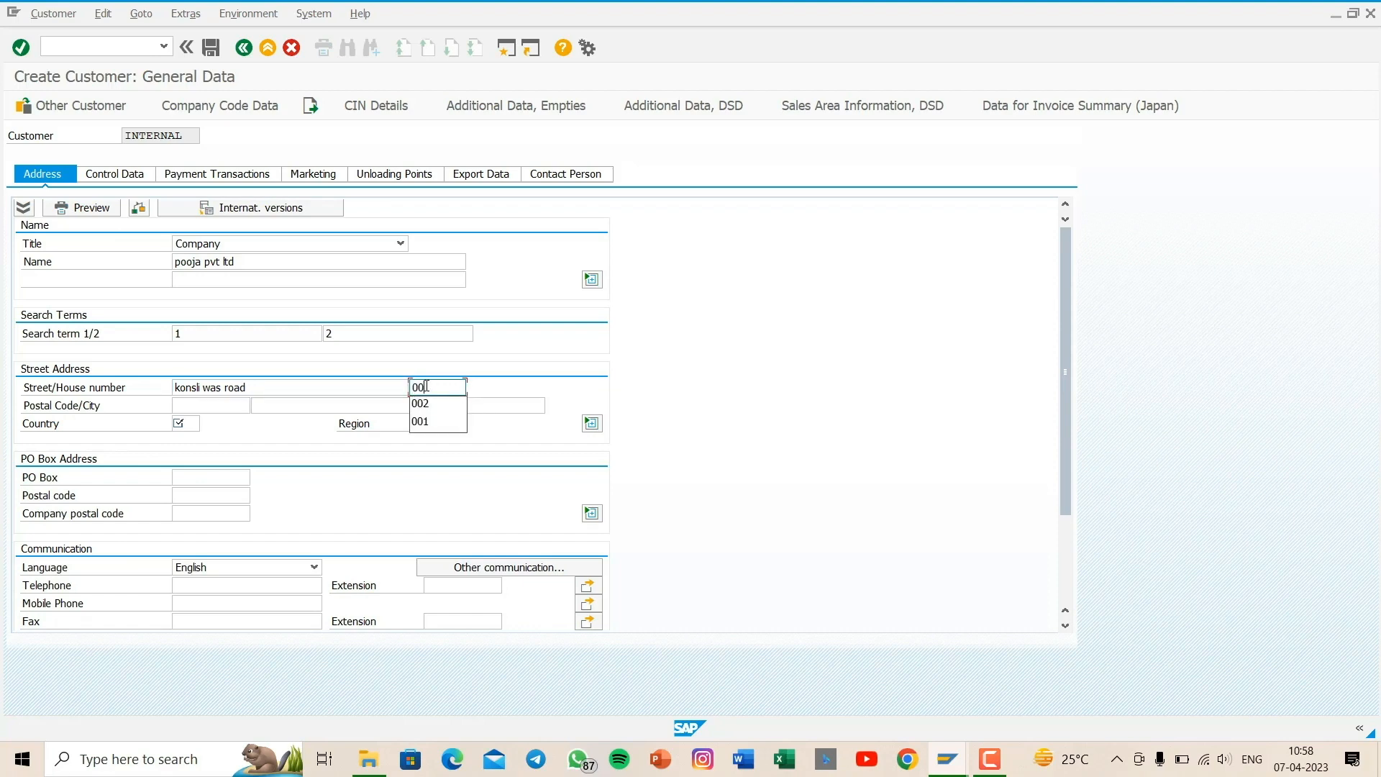
left_click(211, 405)
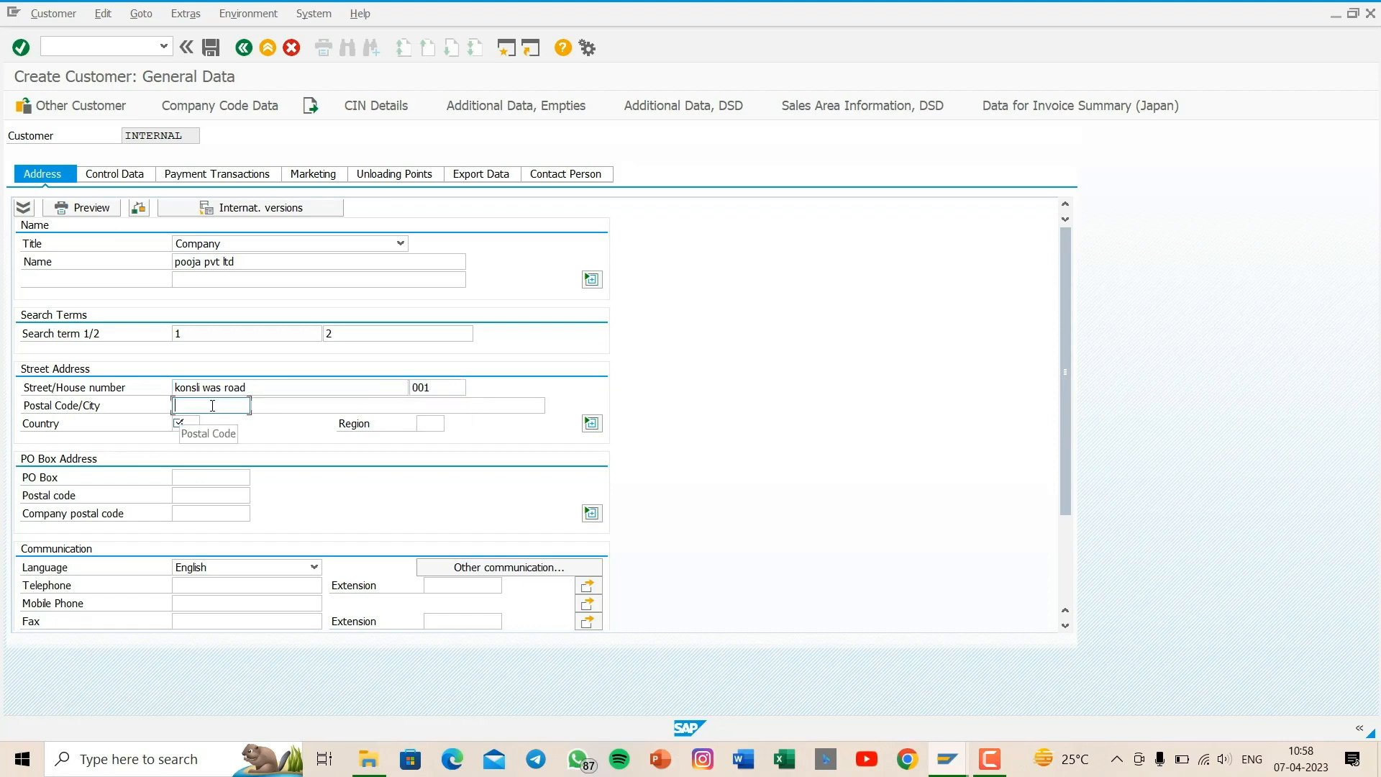
type("12")
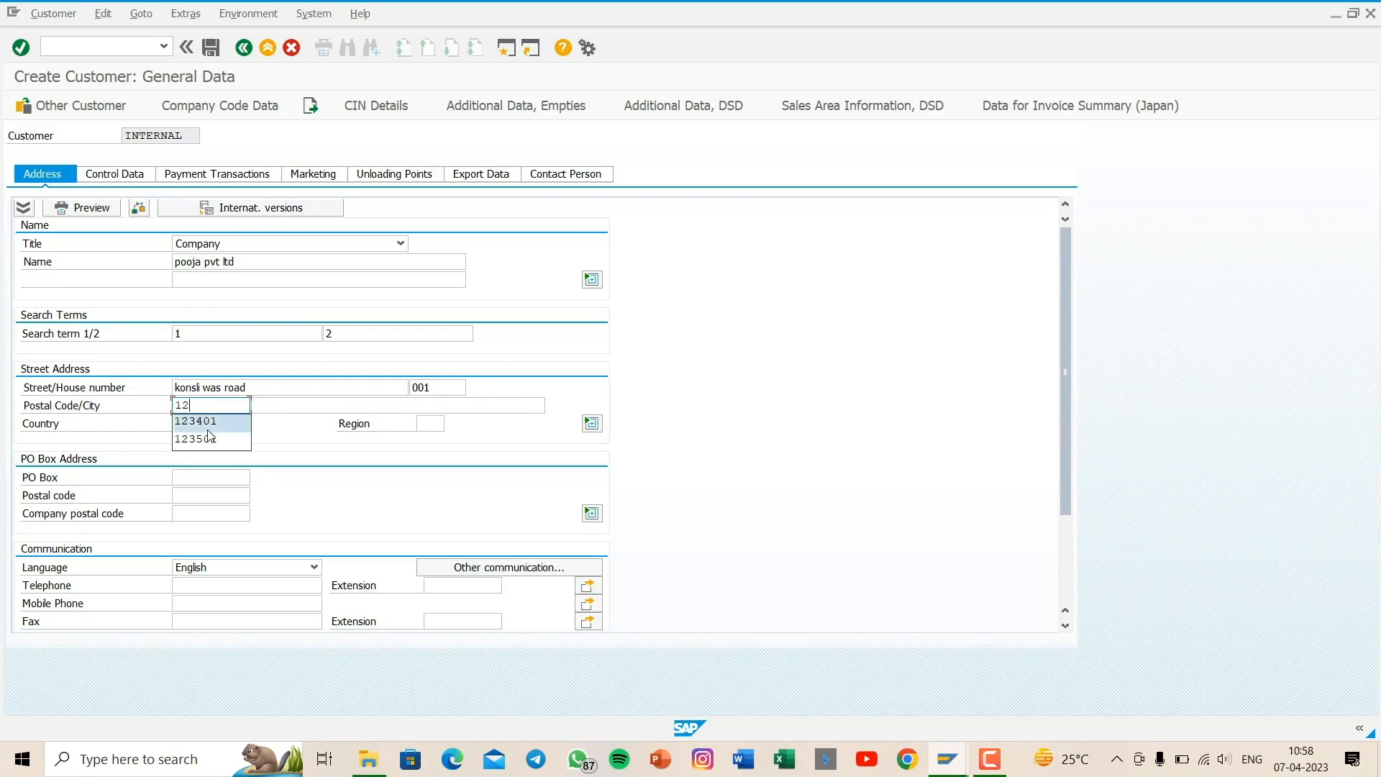
left_click(215, 427)
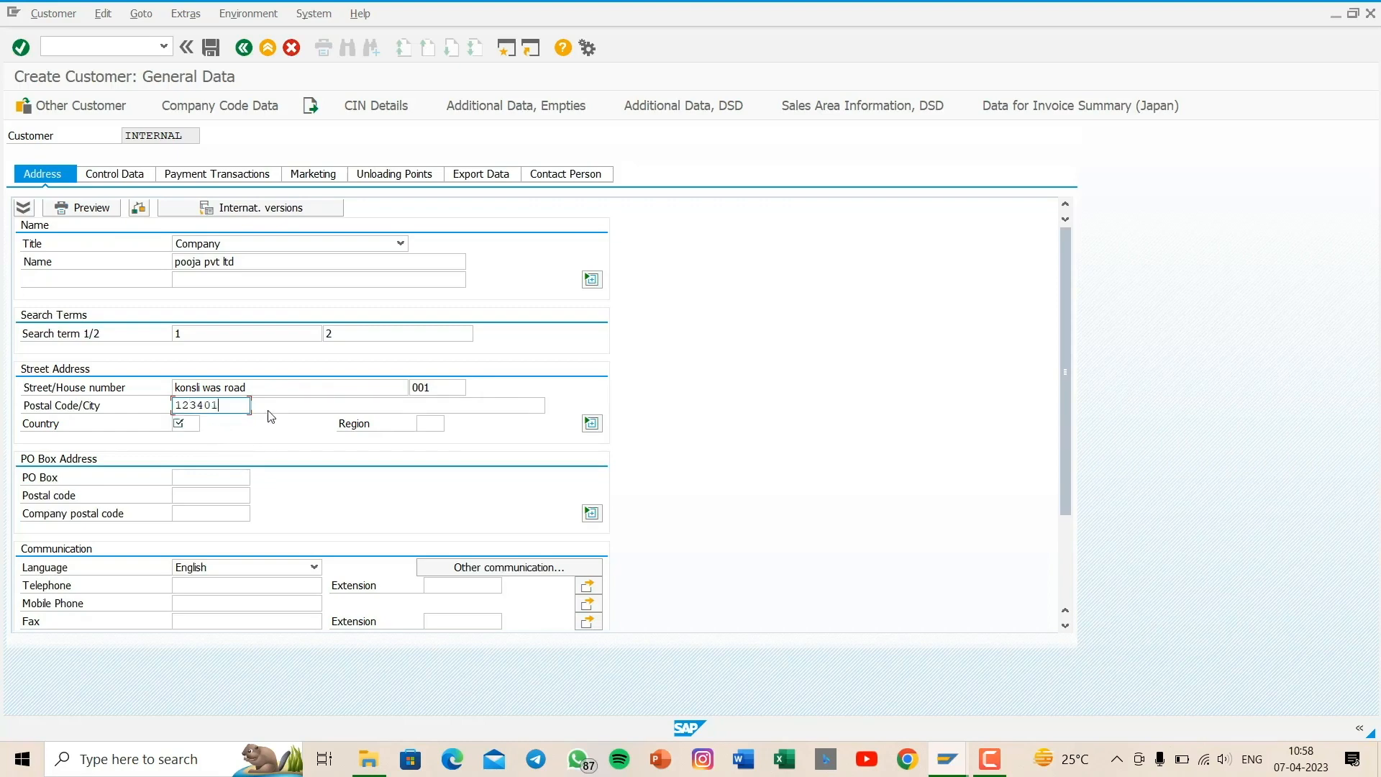
left_click(308, 404)
type("re")
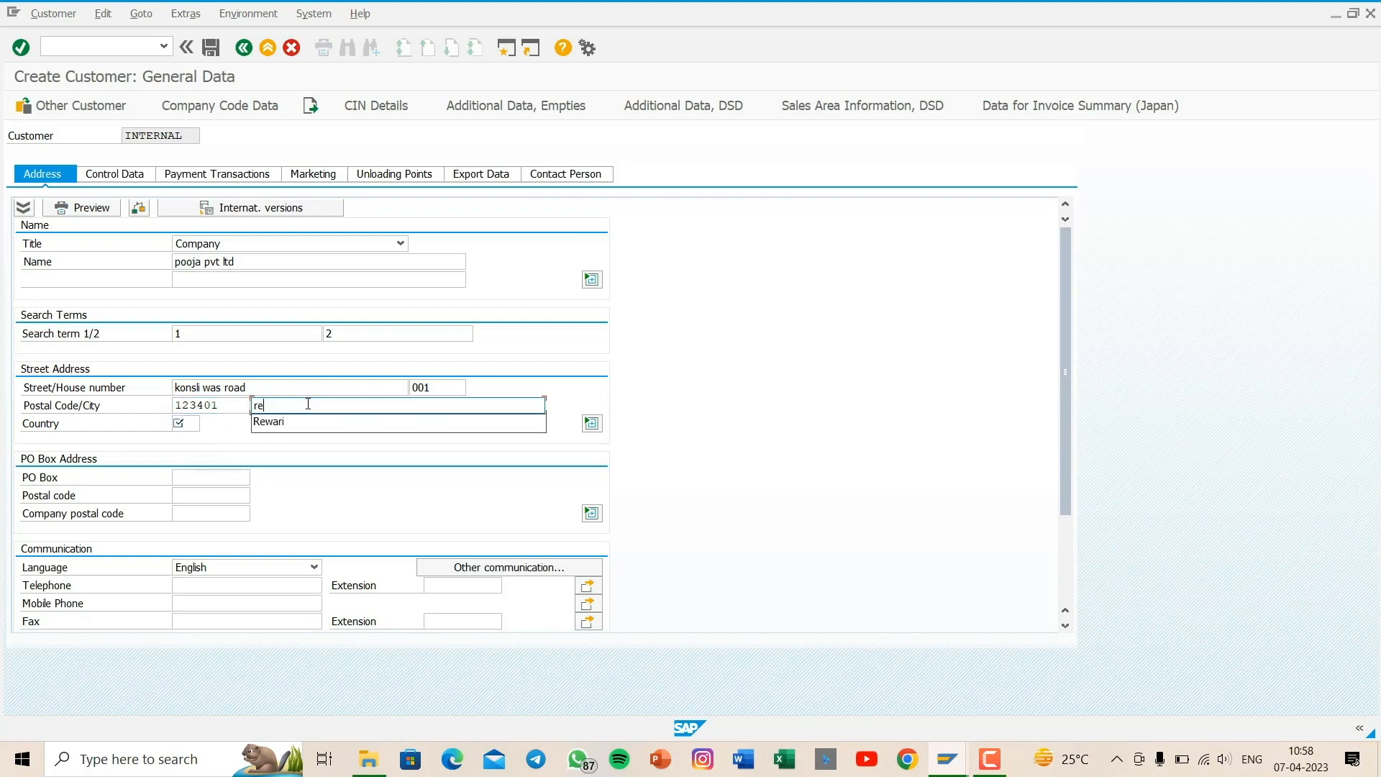
left_click(279, 423)
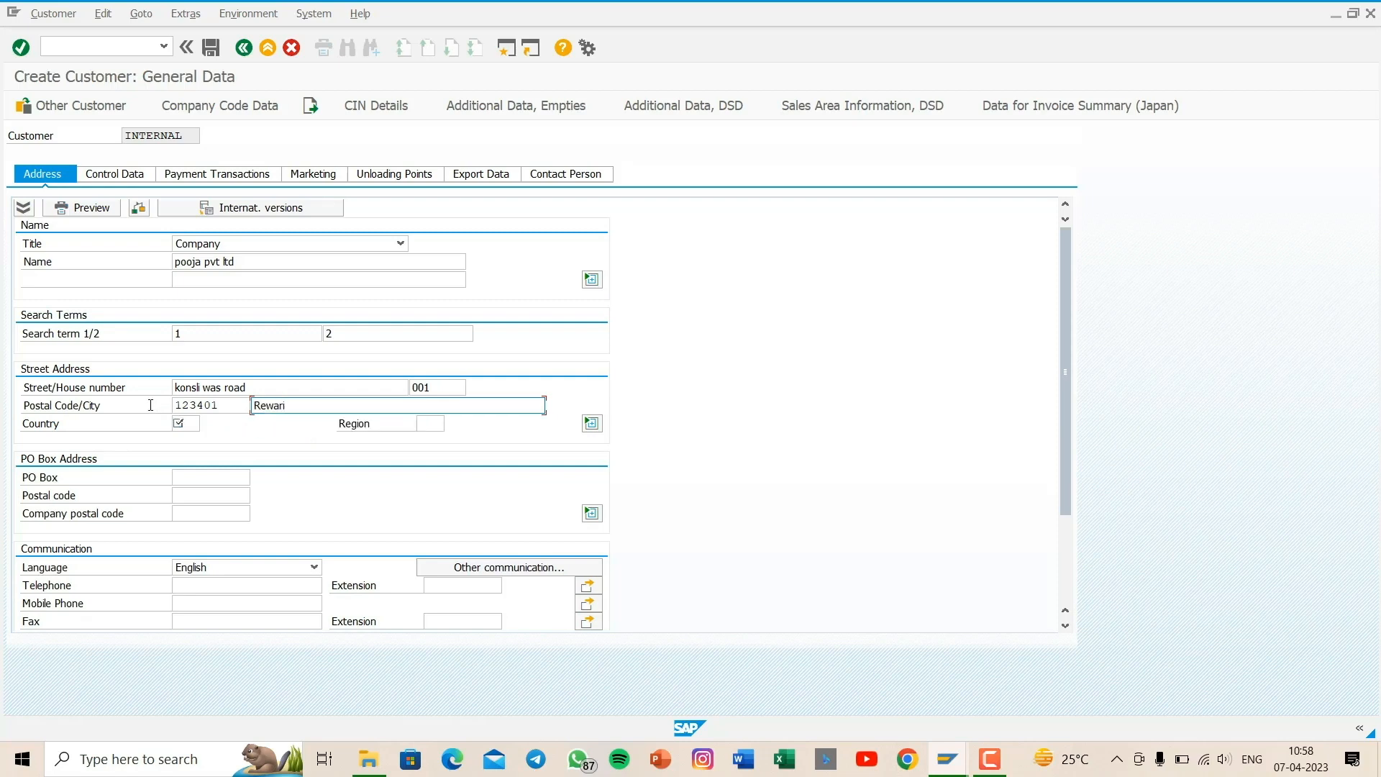
- Set the customer's street address country to IN and region to 07
left_click(199, 425)
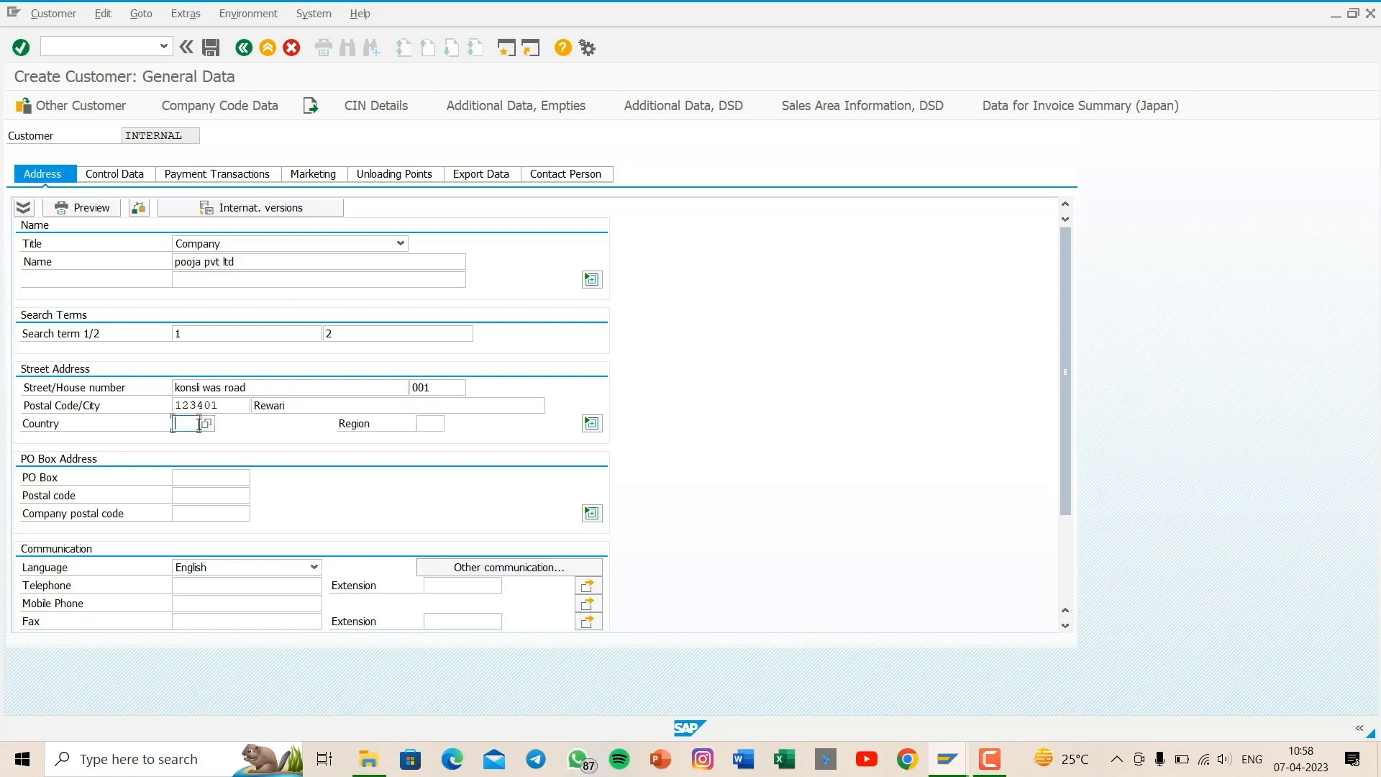
type("IN")
left_click(218, 450)
left_click(434, 425)
type("07")
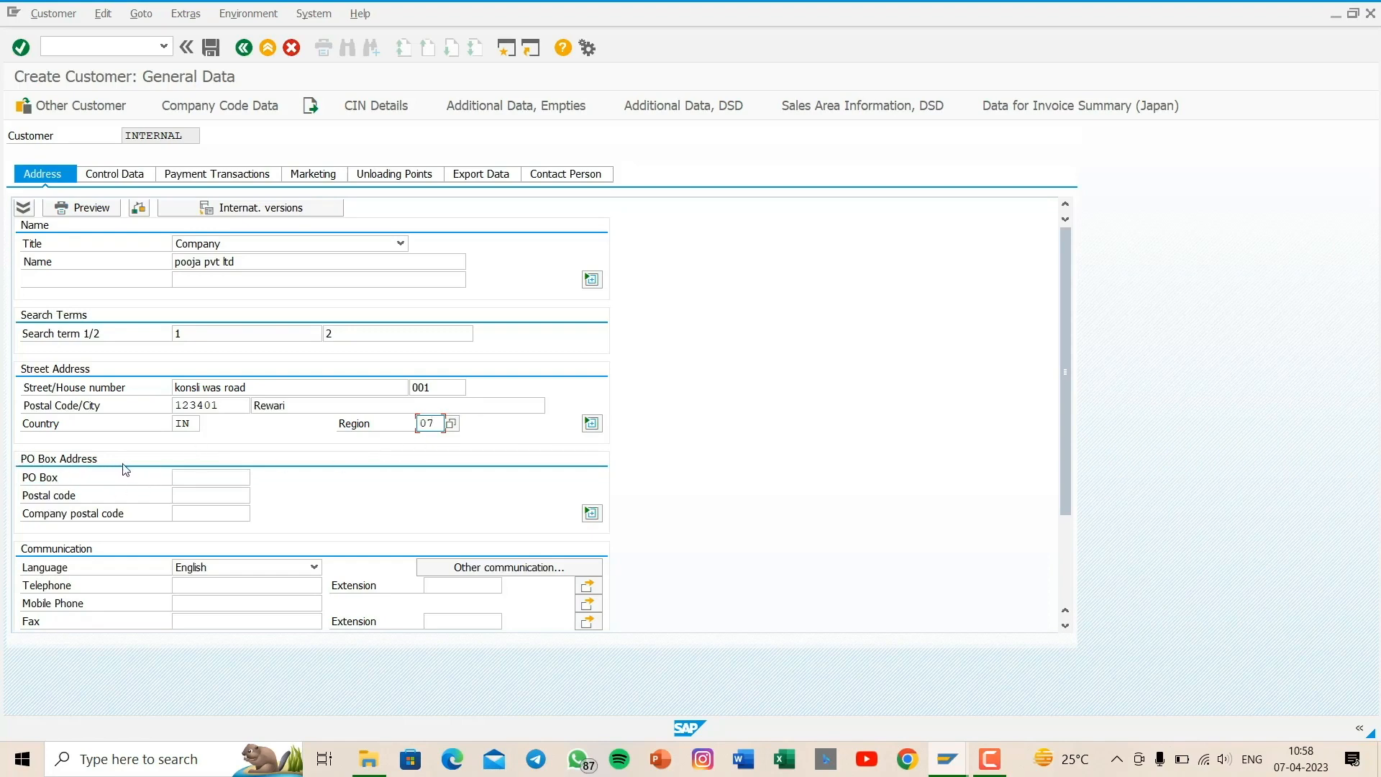
- Fill in the customer's PO box and its postal code in the PO box address
left_click(220, 481)
type("re")
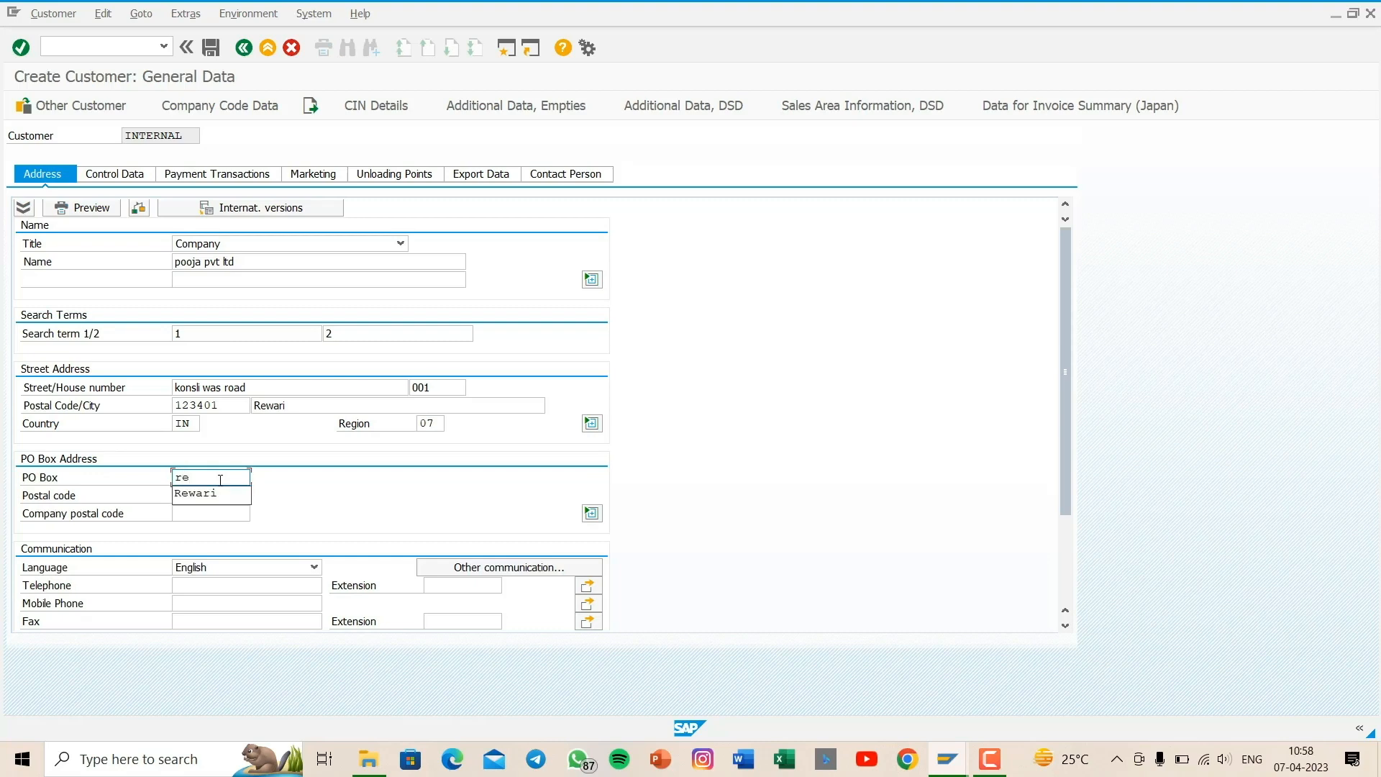
left_click(204, 496)
left_click(218, 492)
type("12")
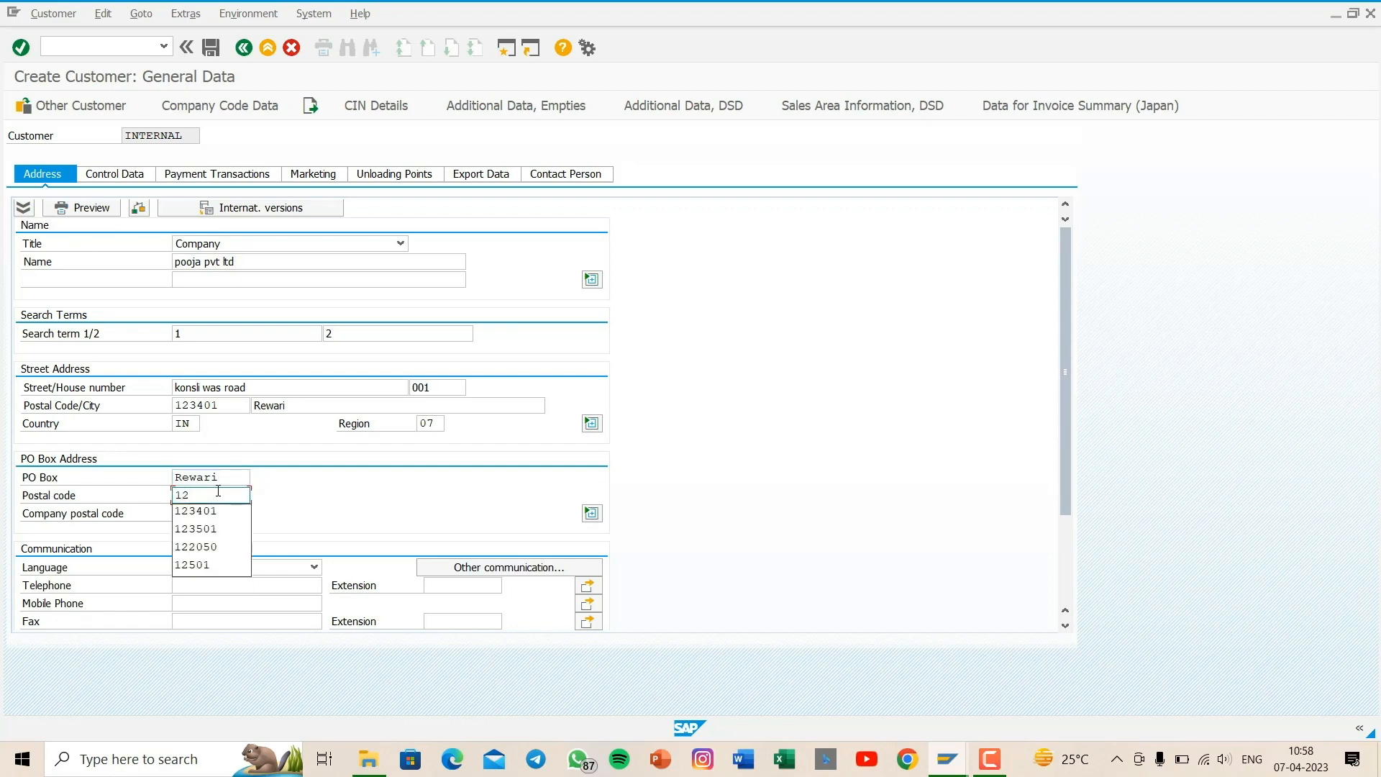
type("4")
key("BackSpace")
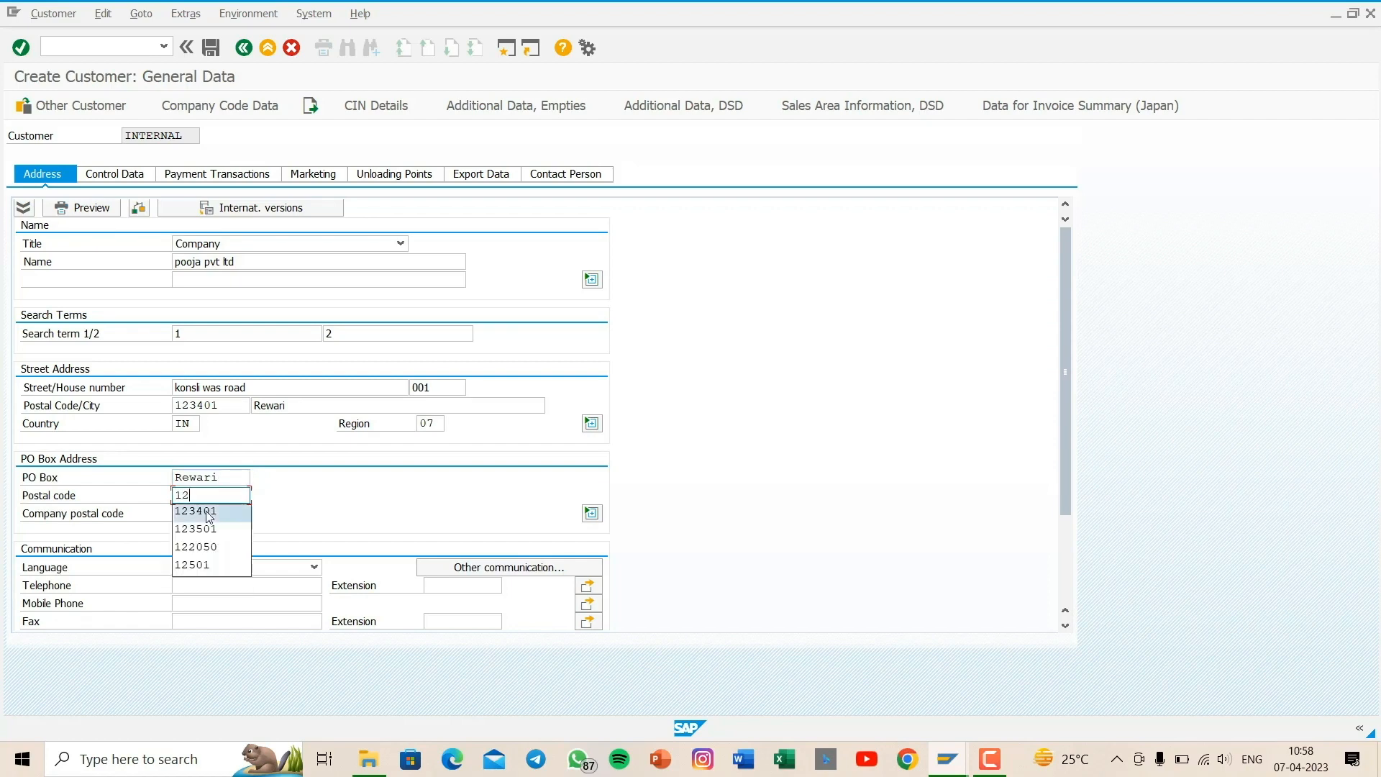
left_click(208, 515)
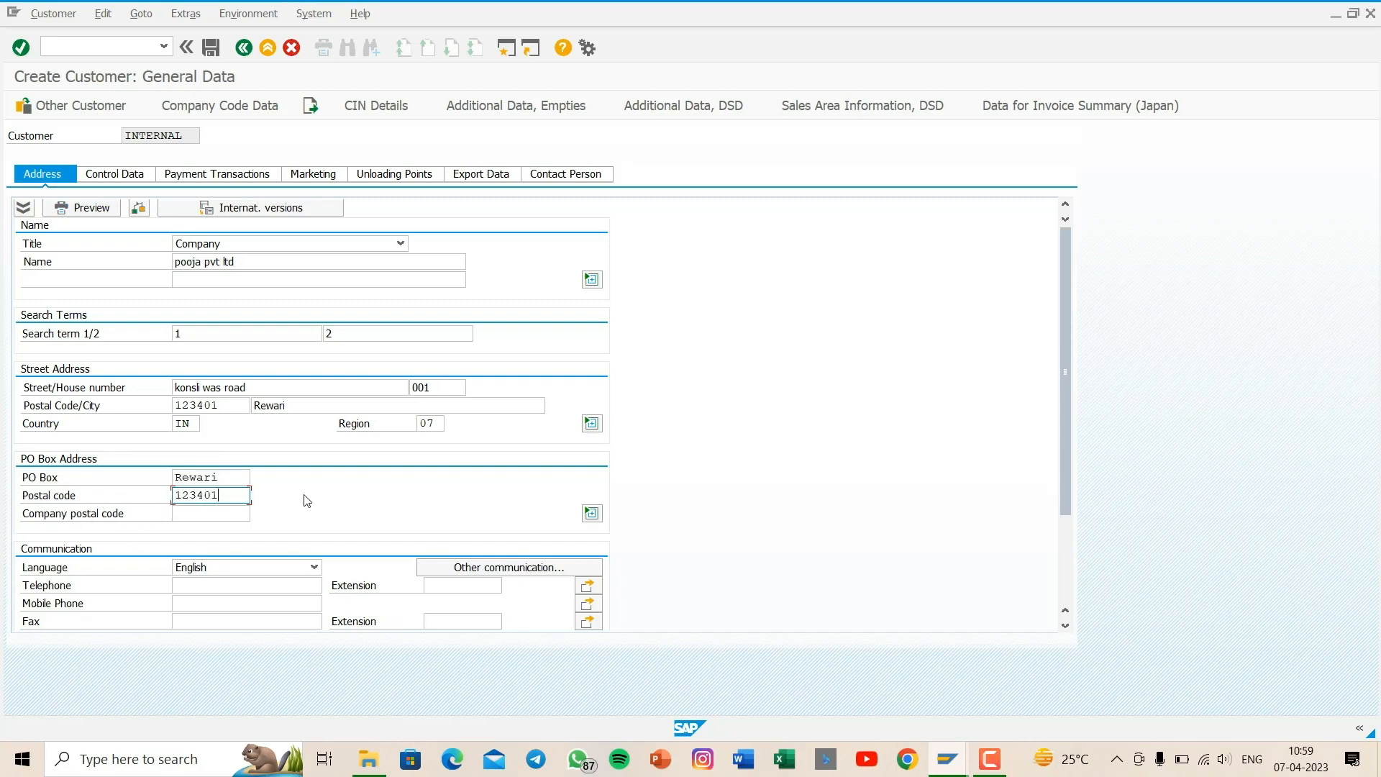
- Enter the customer's mobile phone number and confirm the address data
left_click(216, 602)
type("987")
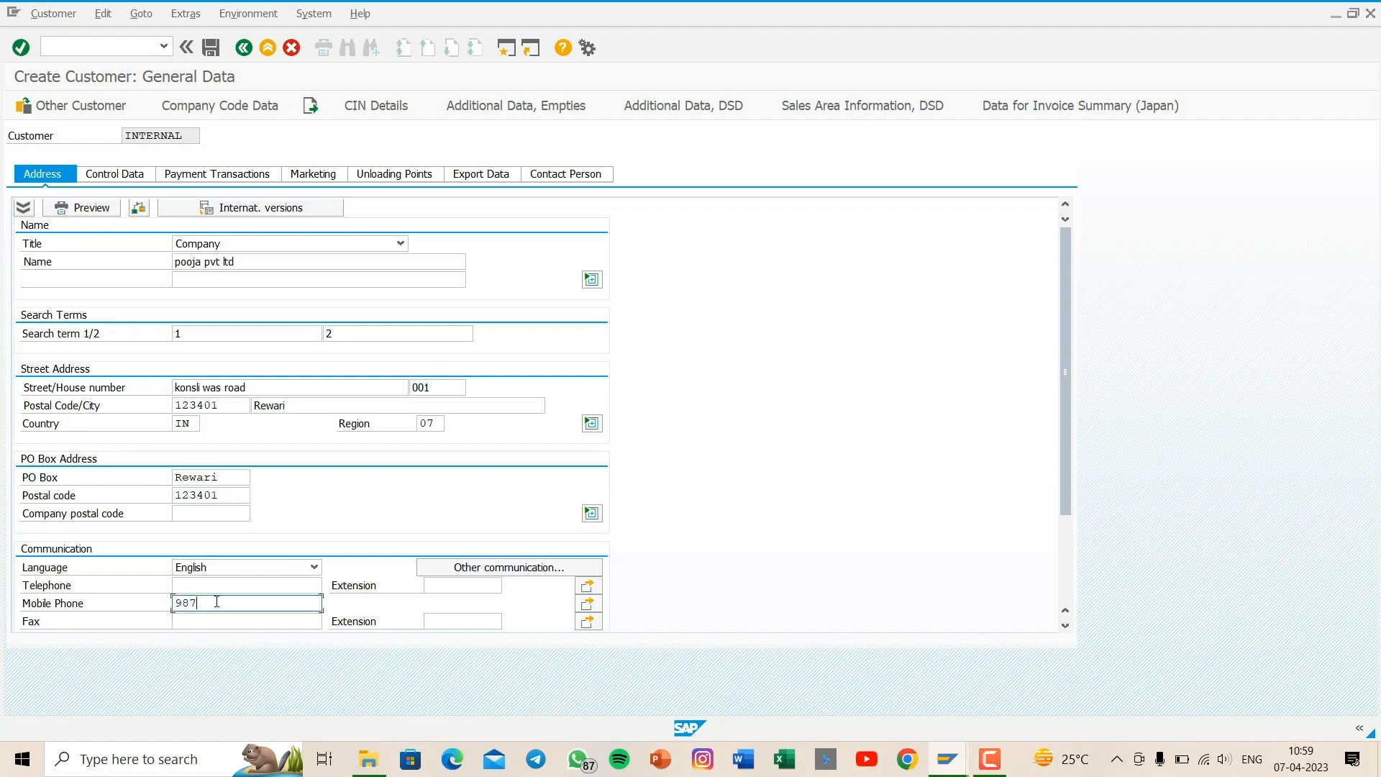
type("654212")
key("Return")
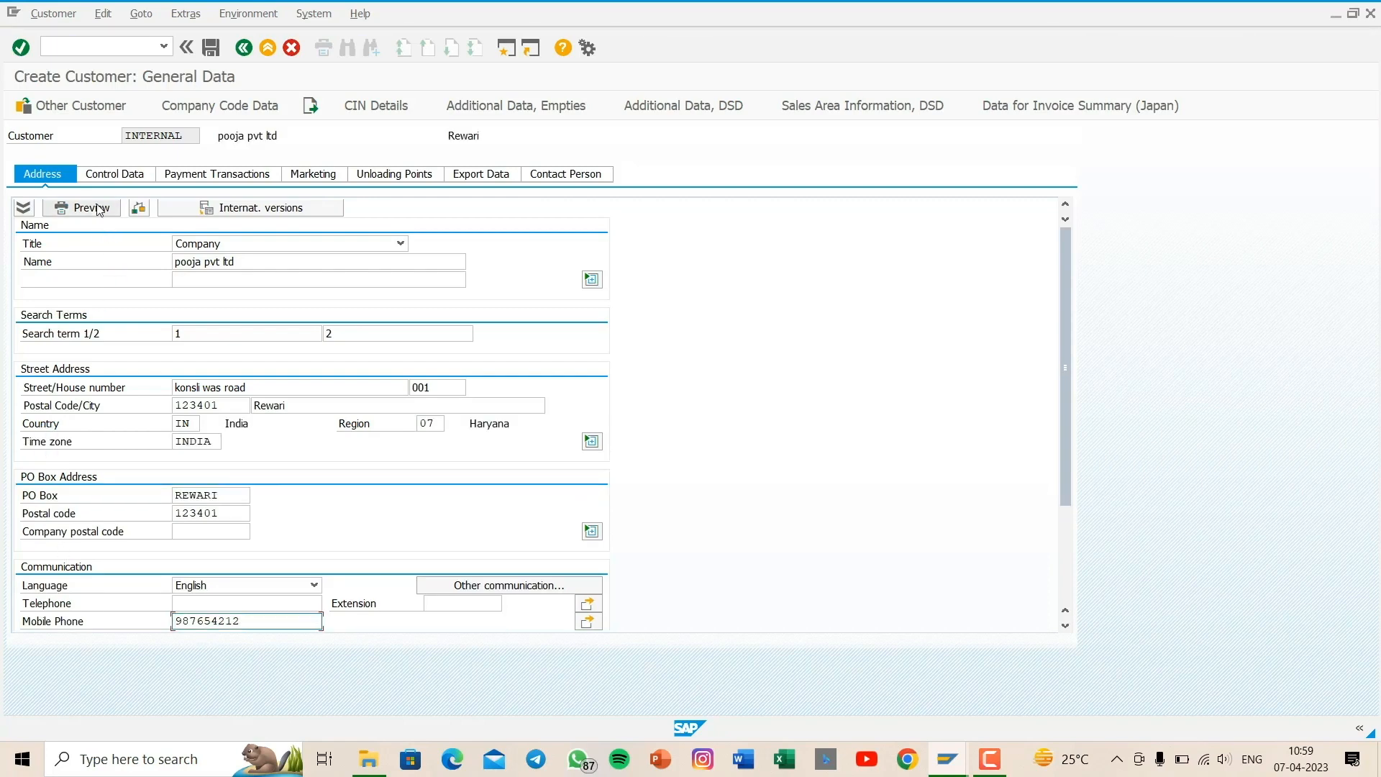
- Add a bank details row to the customer's payment transactions with country in, the bank key, bank account sbi and the account holder's name
left_click(115, 175)
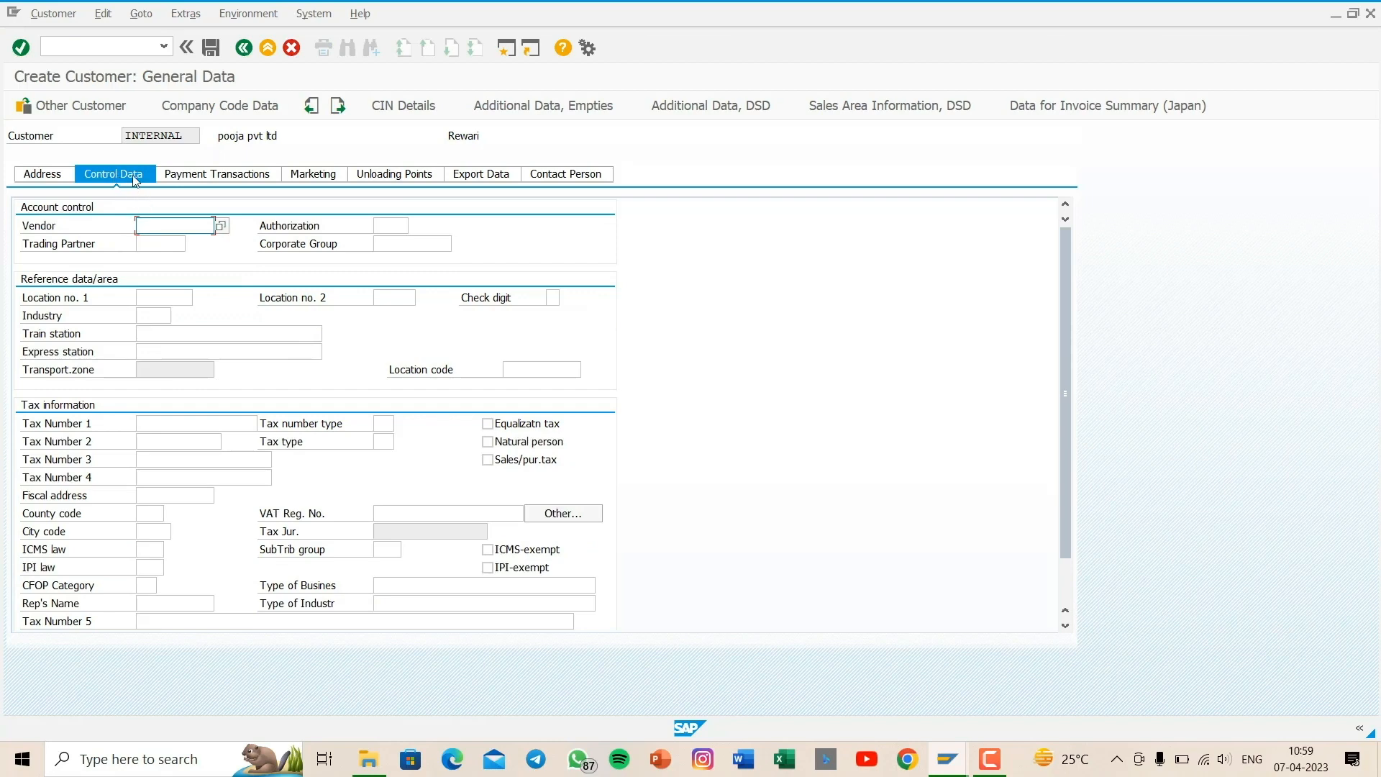
left_click(221, 175)
left_click(212, 178)
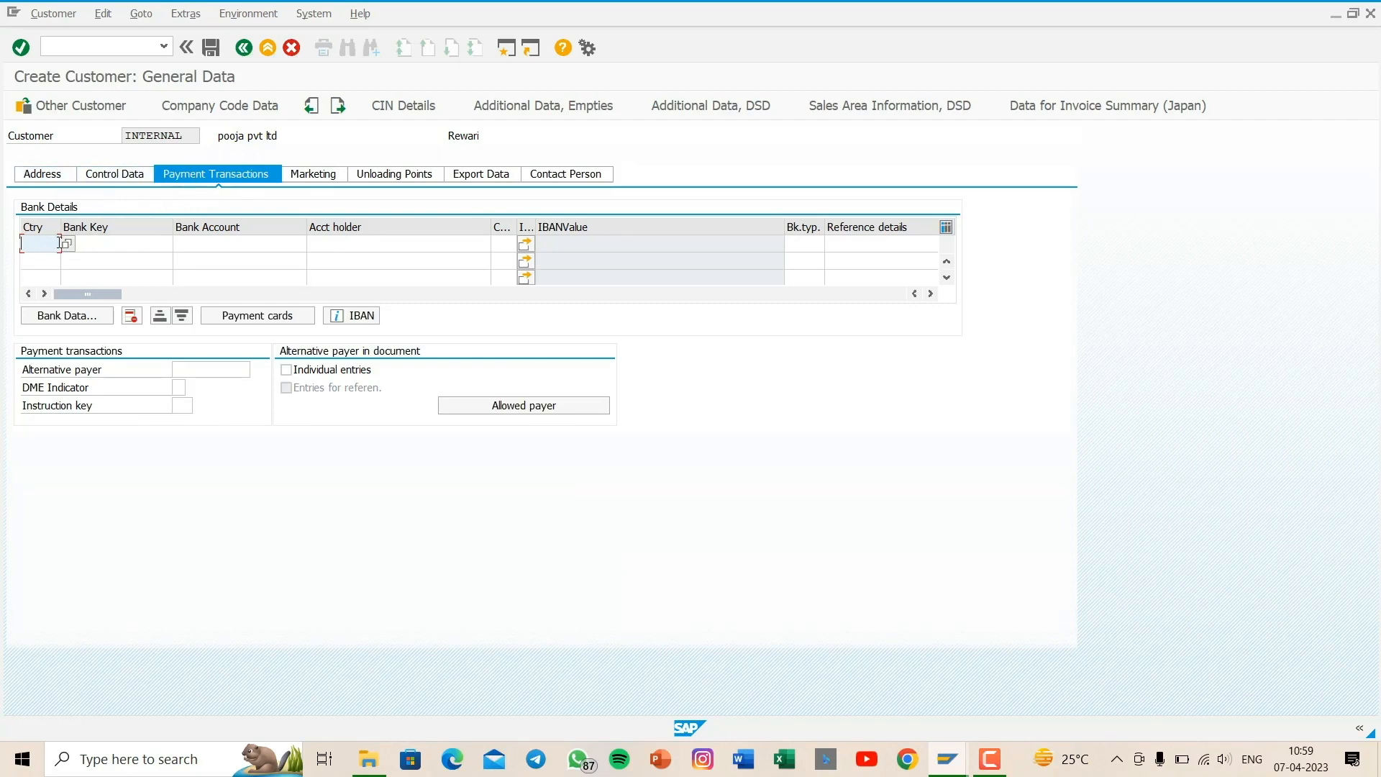
type("in")
left_click(93, 244)
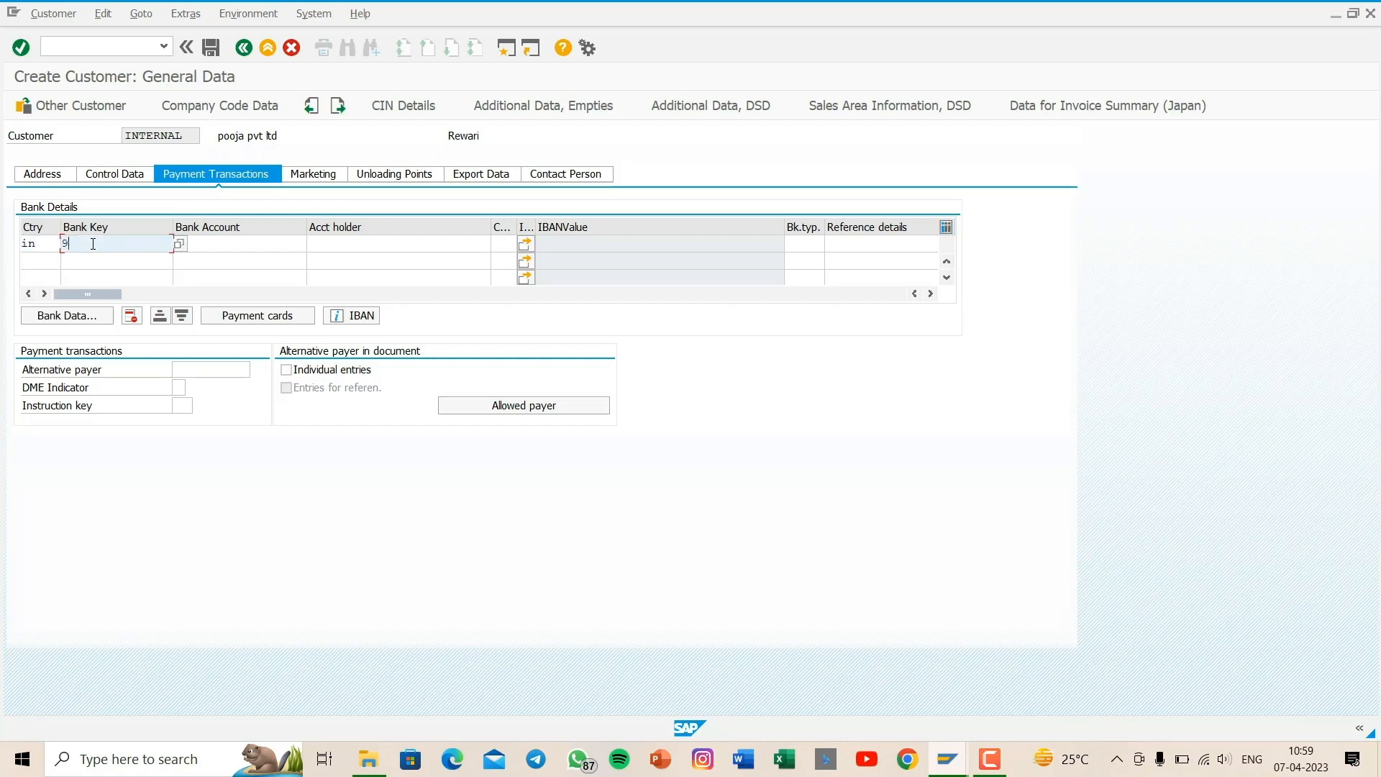
type("987654321")
left_click(229, 239)
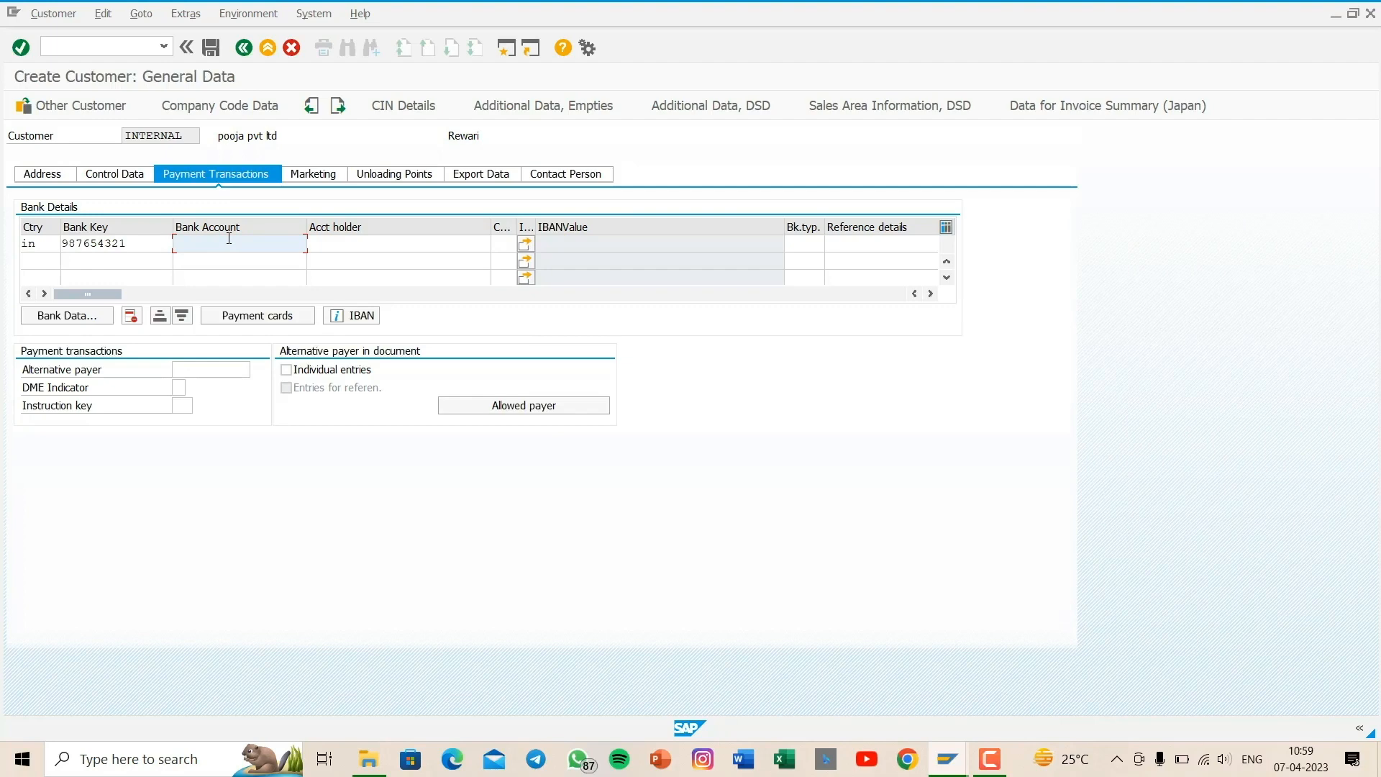
type("sbi")
left_click(358, 241)
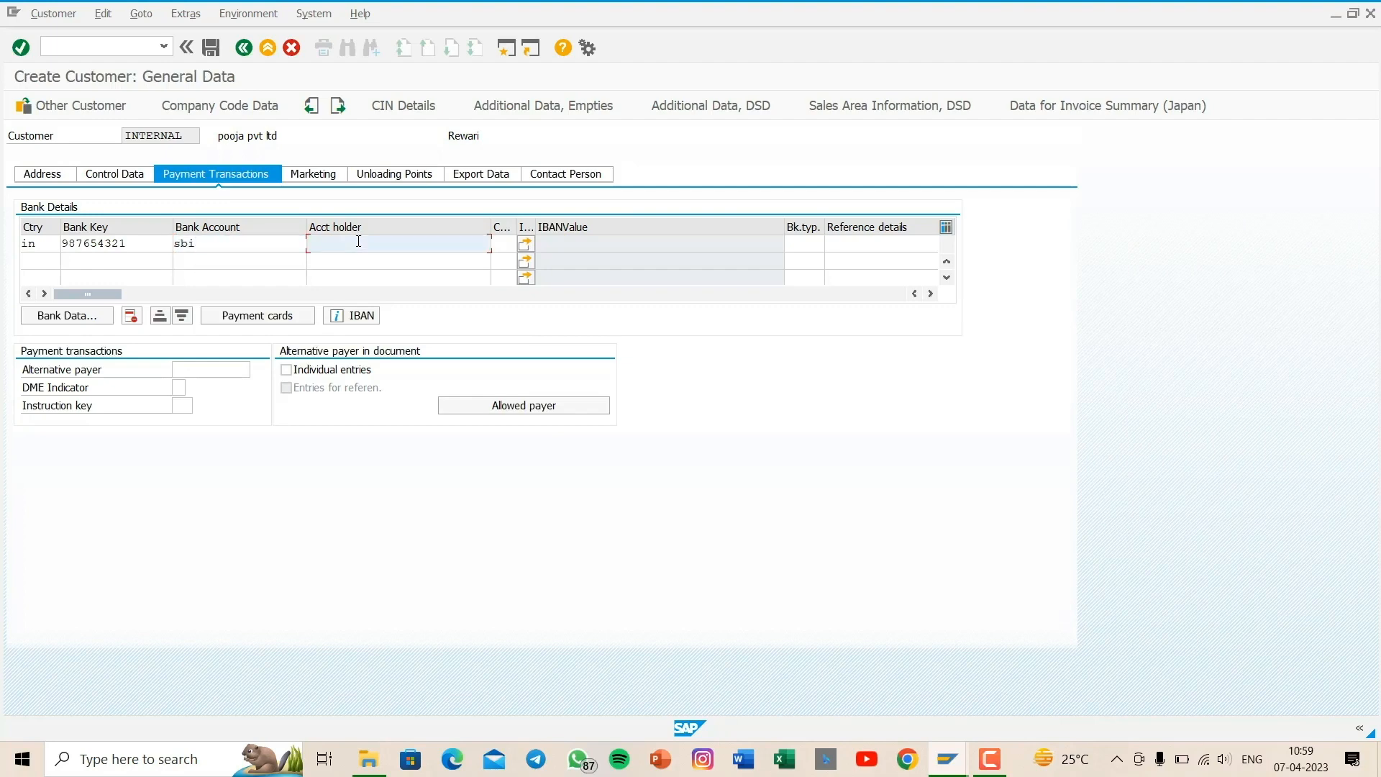
type("p")
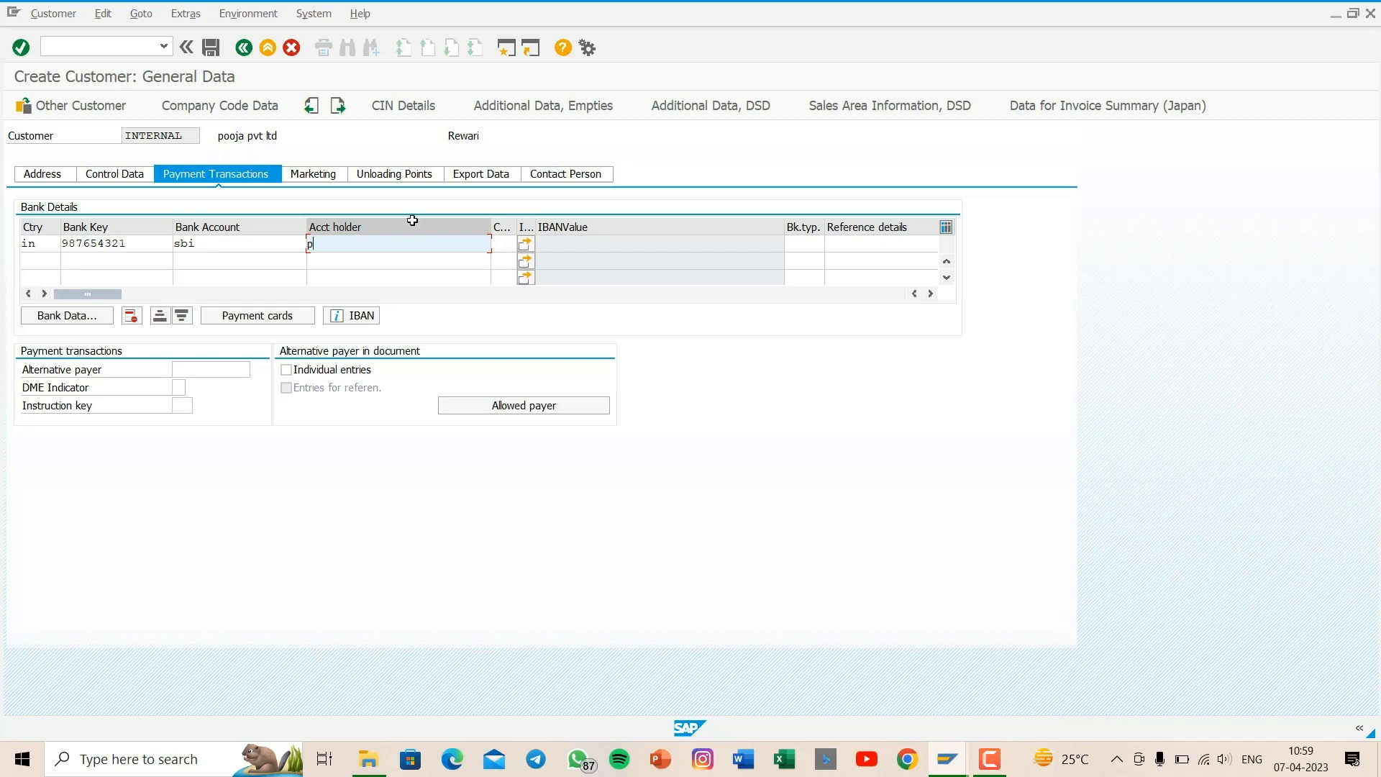
type("ooja")
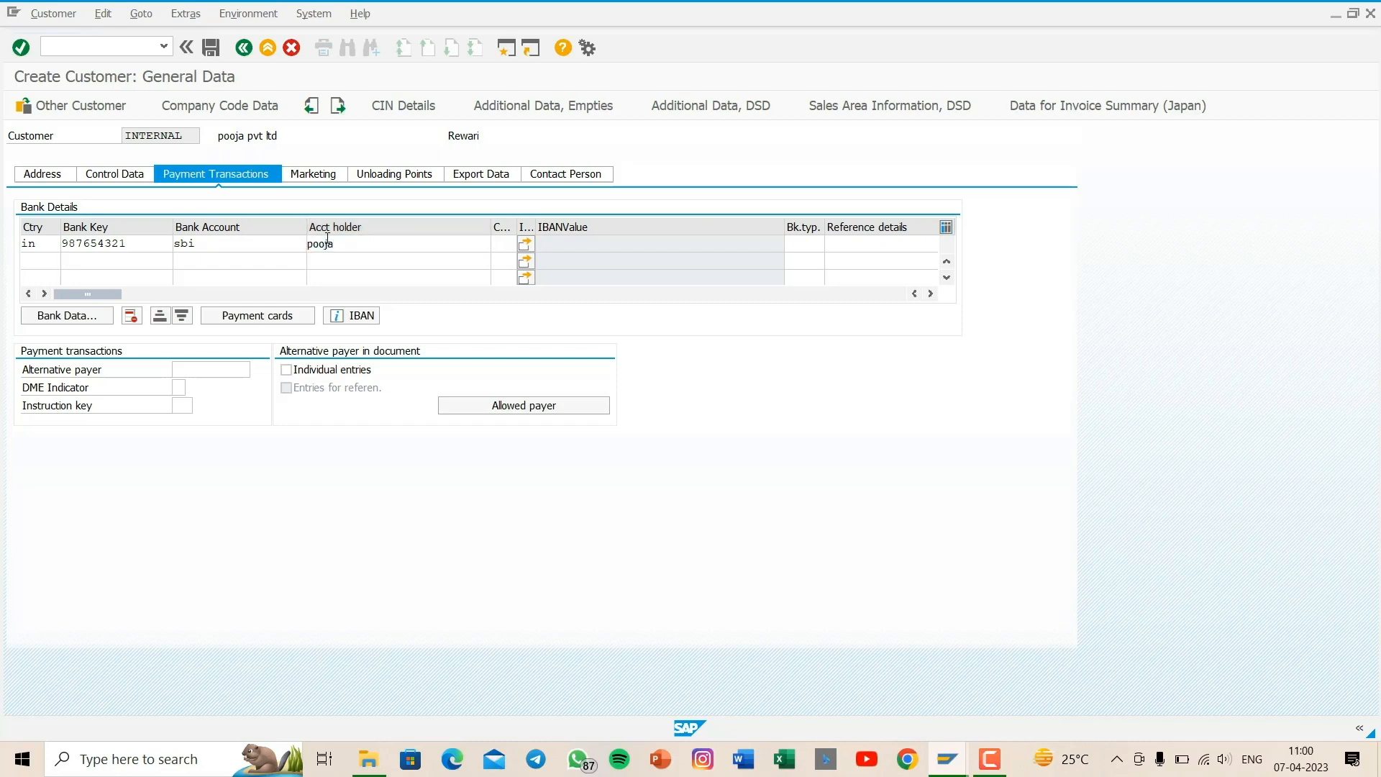
key("Return")
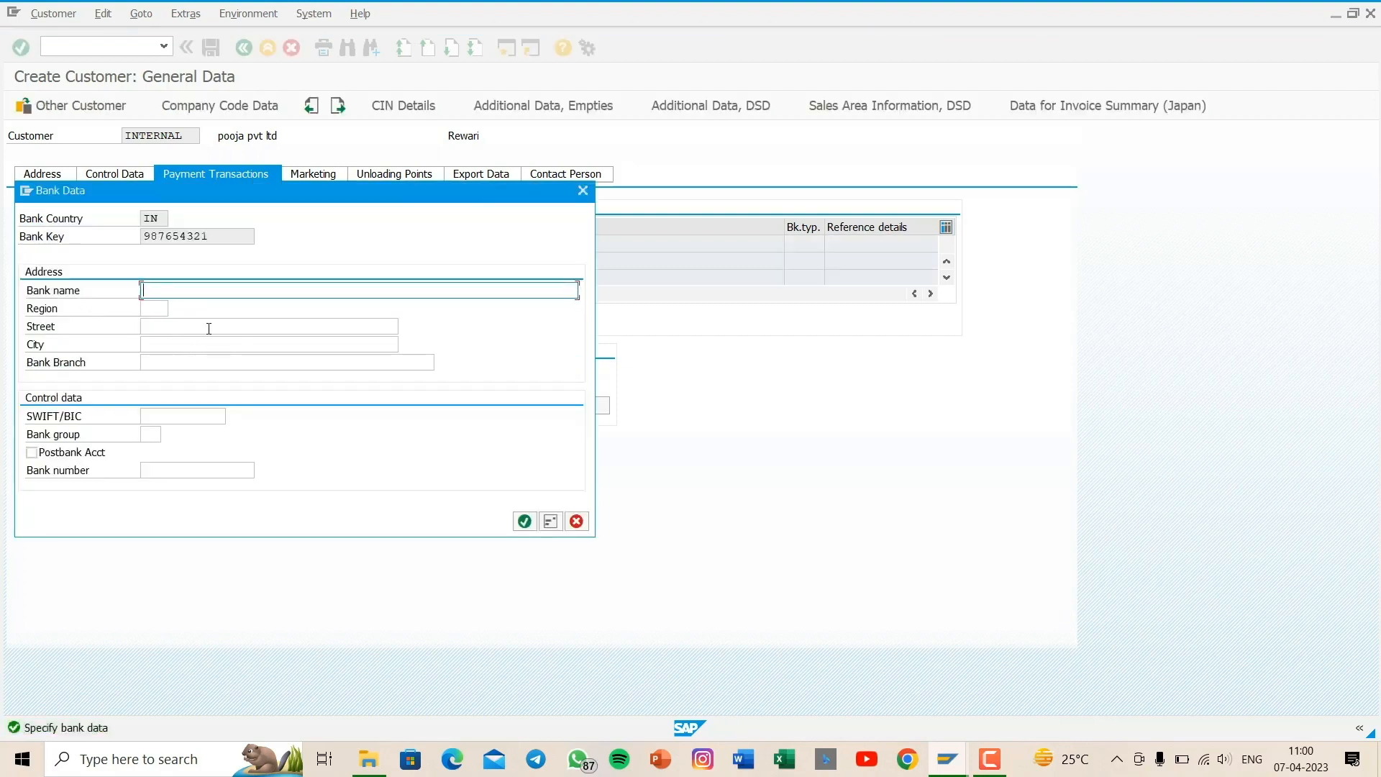
- Enter sbi bank as the bank name and 07 as the region in the new bank's address data
type("sbi bank")
left_click(166, 307)
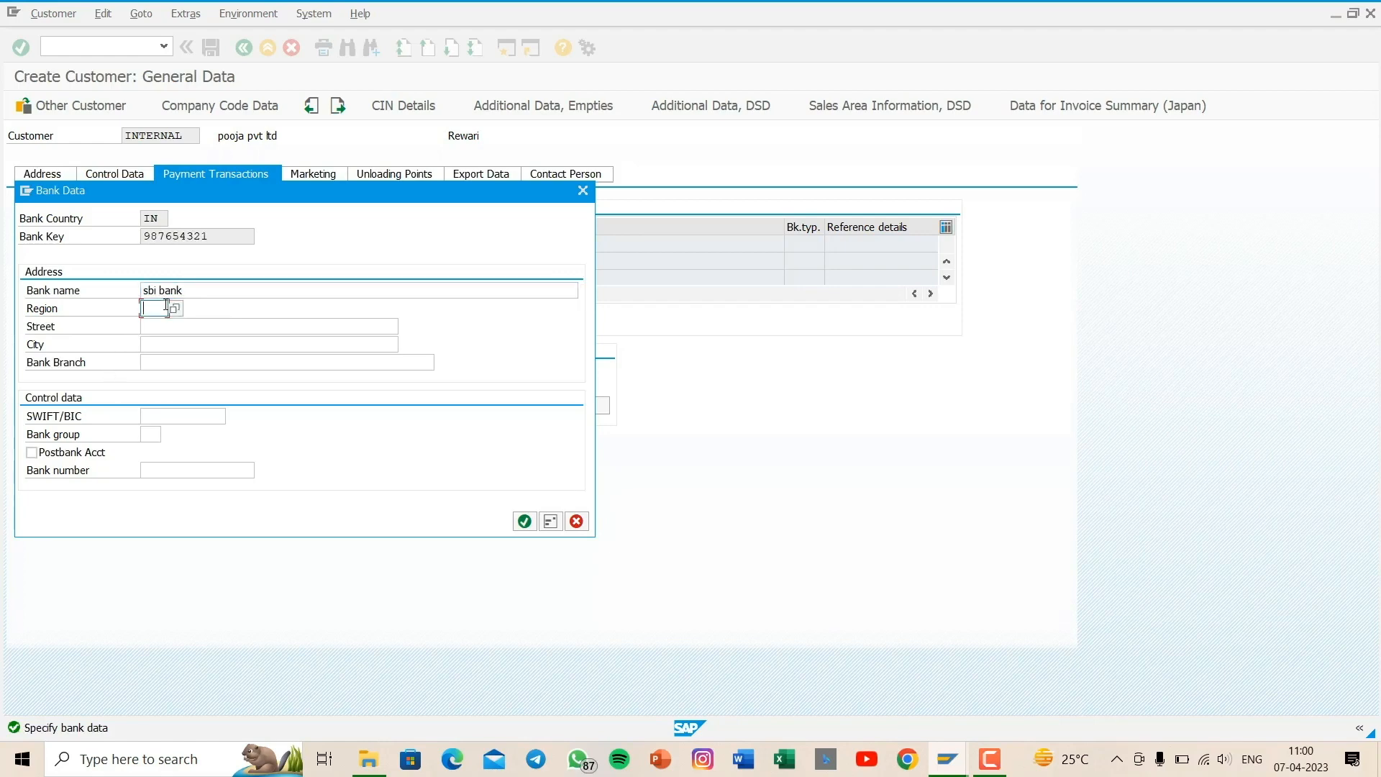
type("07")
- Fill in the bank's street and city from the previously used entries and confirm the bank data
left_click(154, 331)
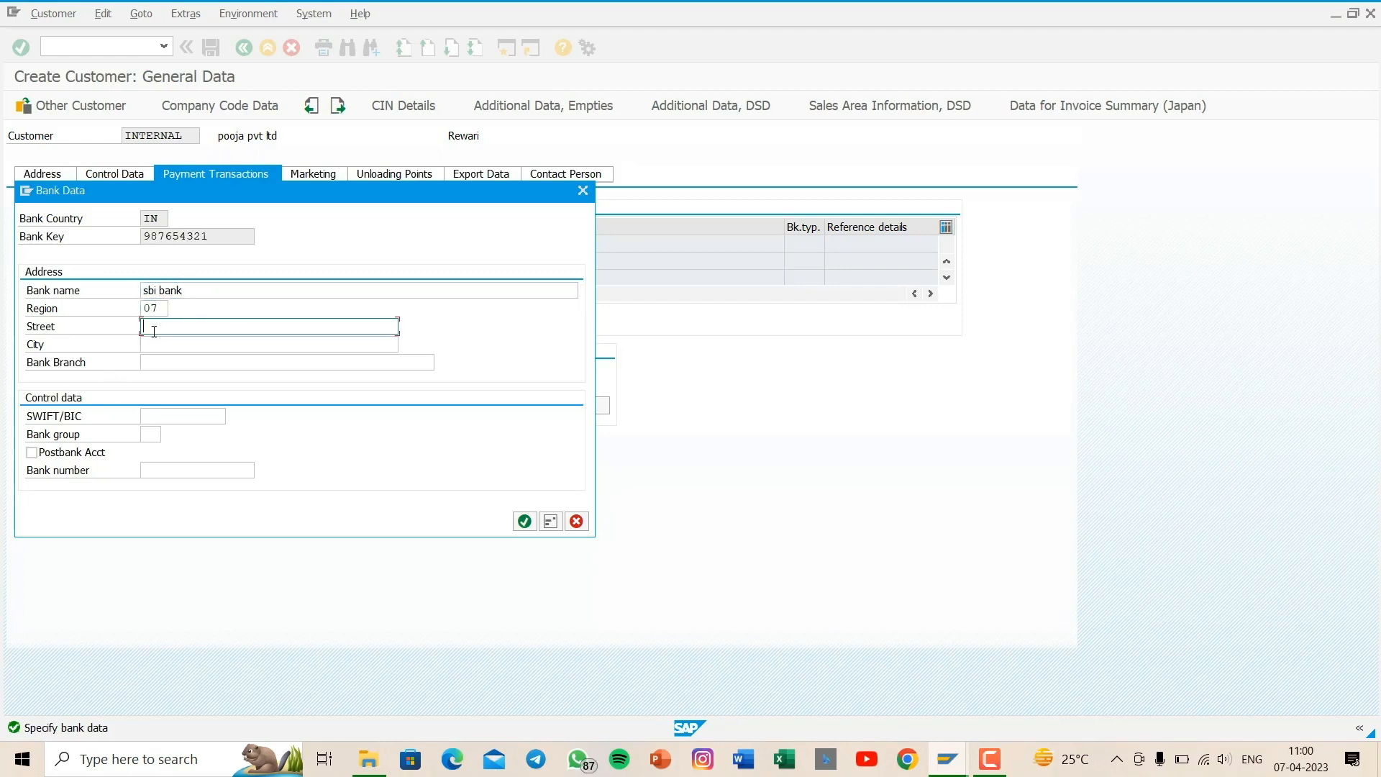
type("kon")
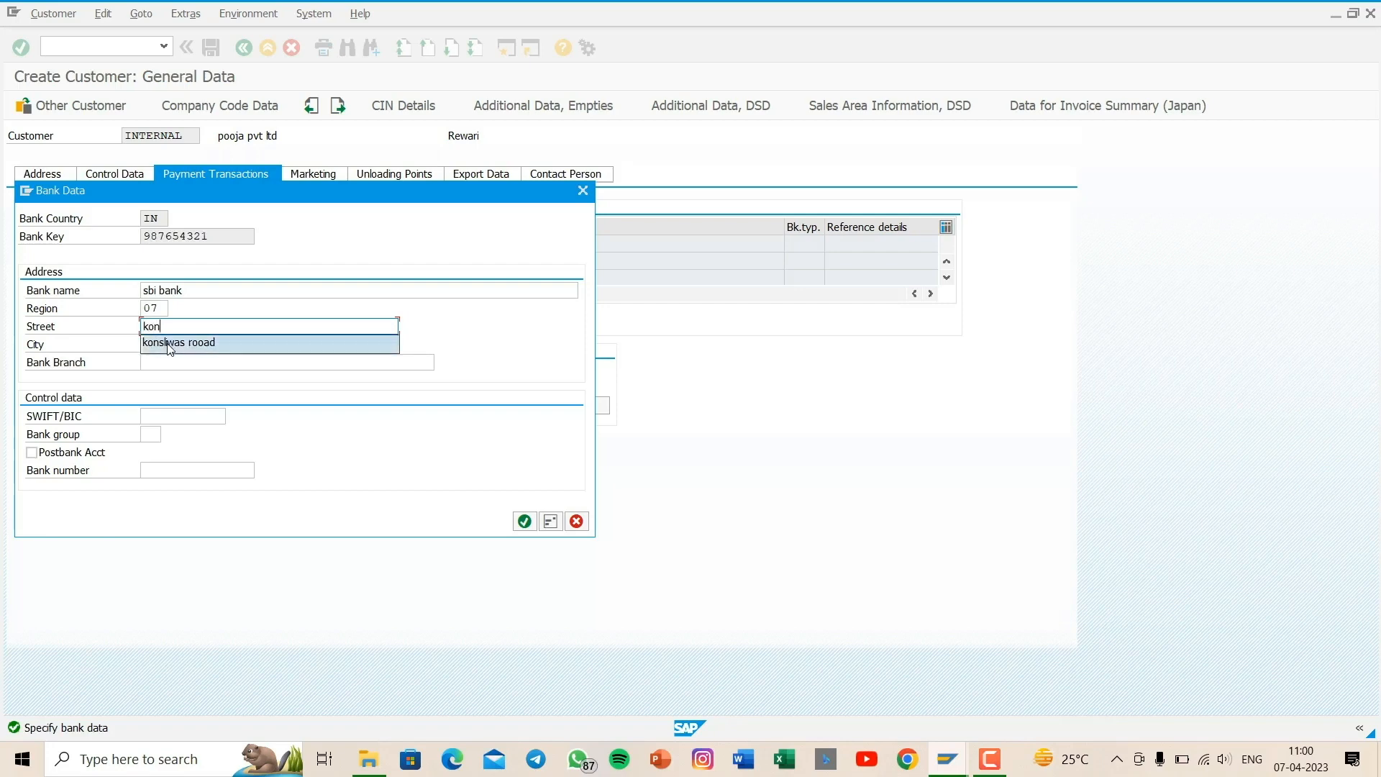
left_click(169, 344)
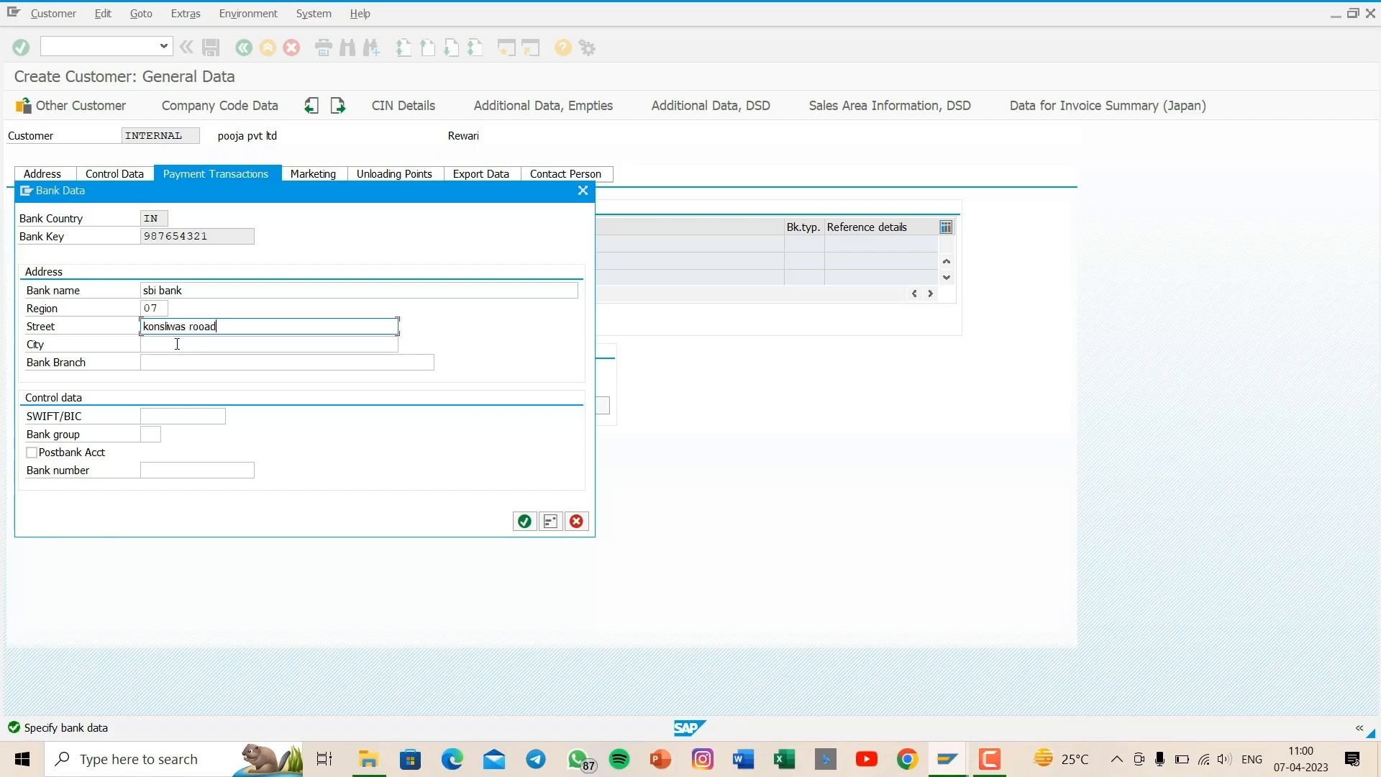
left_click(177, 343)
type("re")
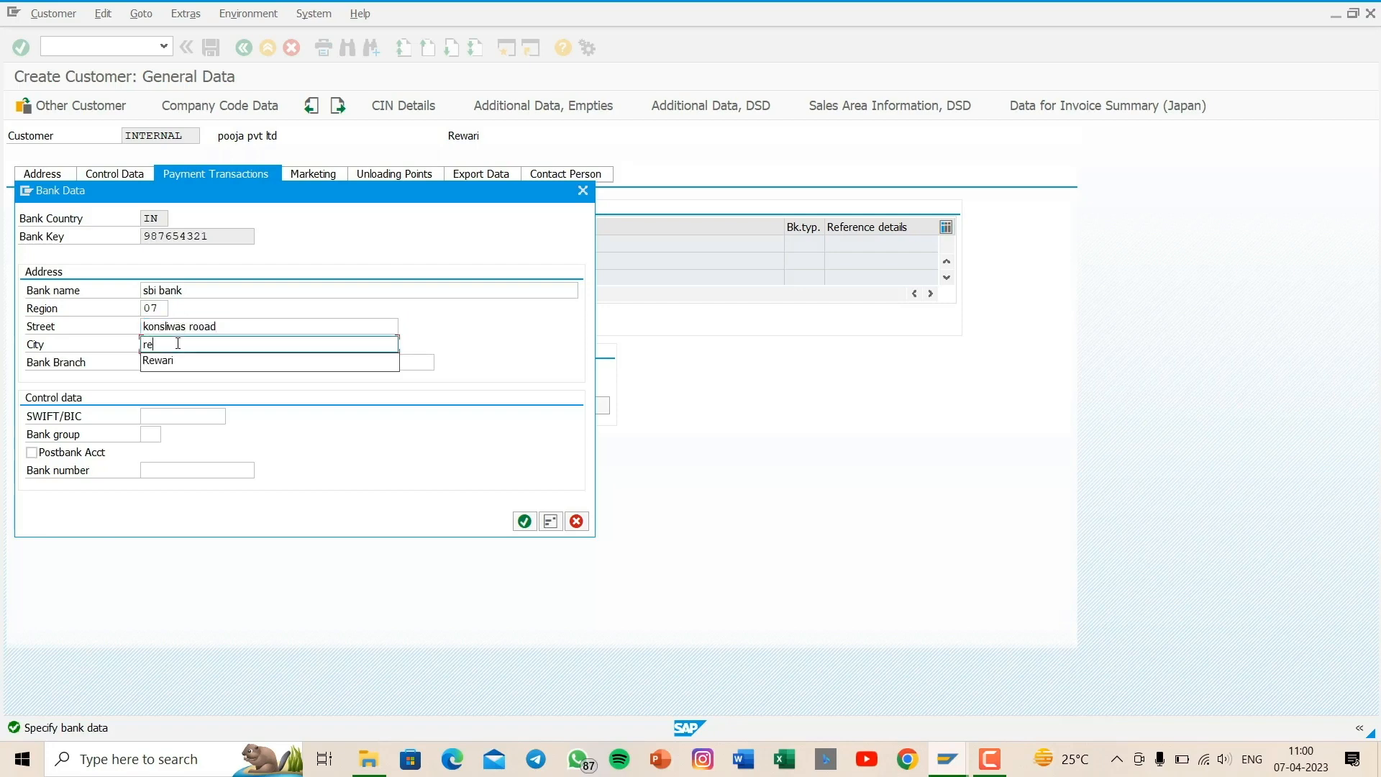
left_click(181, 361)
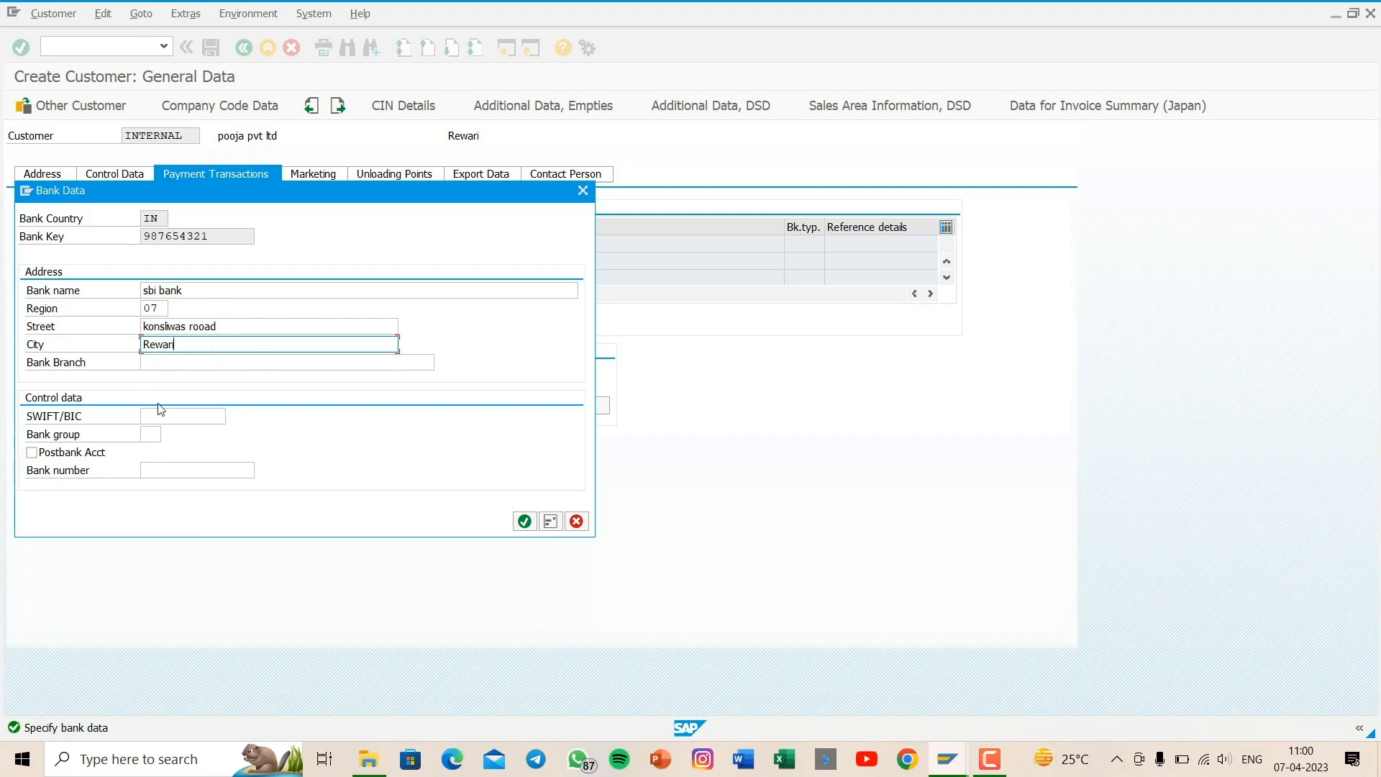
key("Return")
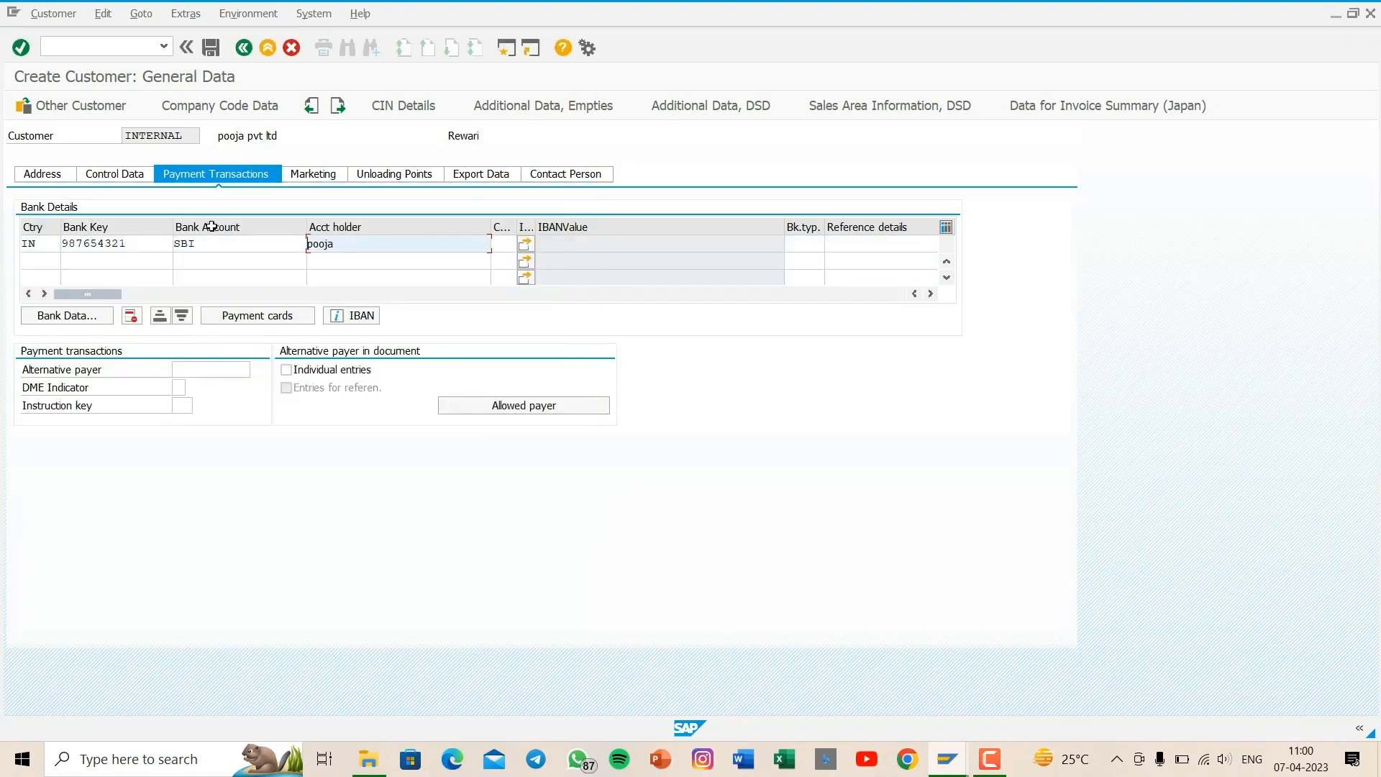
- Set the reconciliation account to 100000 sundry debtors a/c in the customer's company code data, and save the customer
left_click(202, 109)
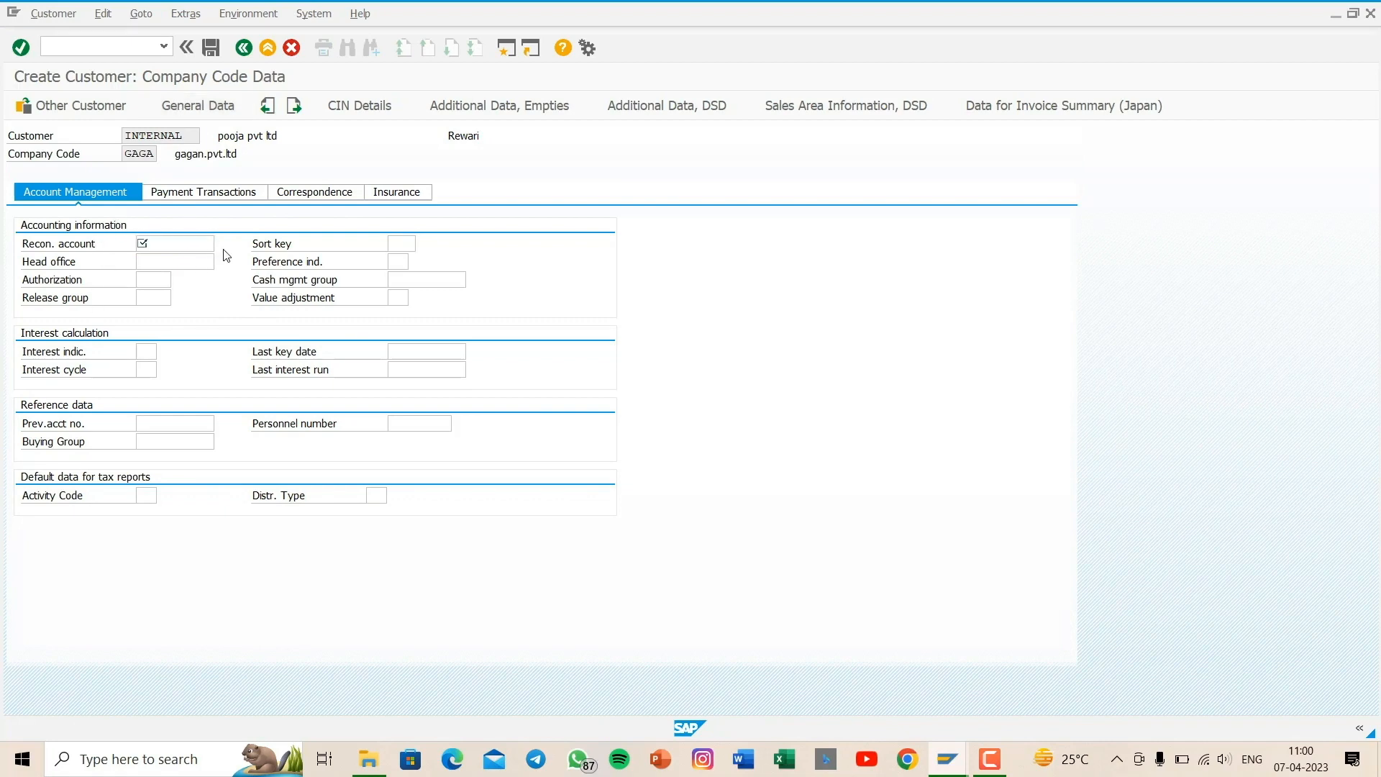
left_click(342, 193)
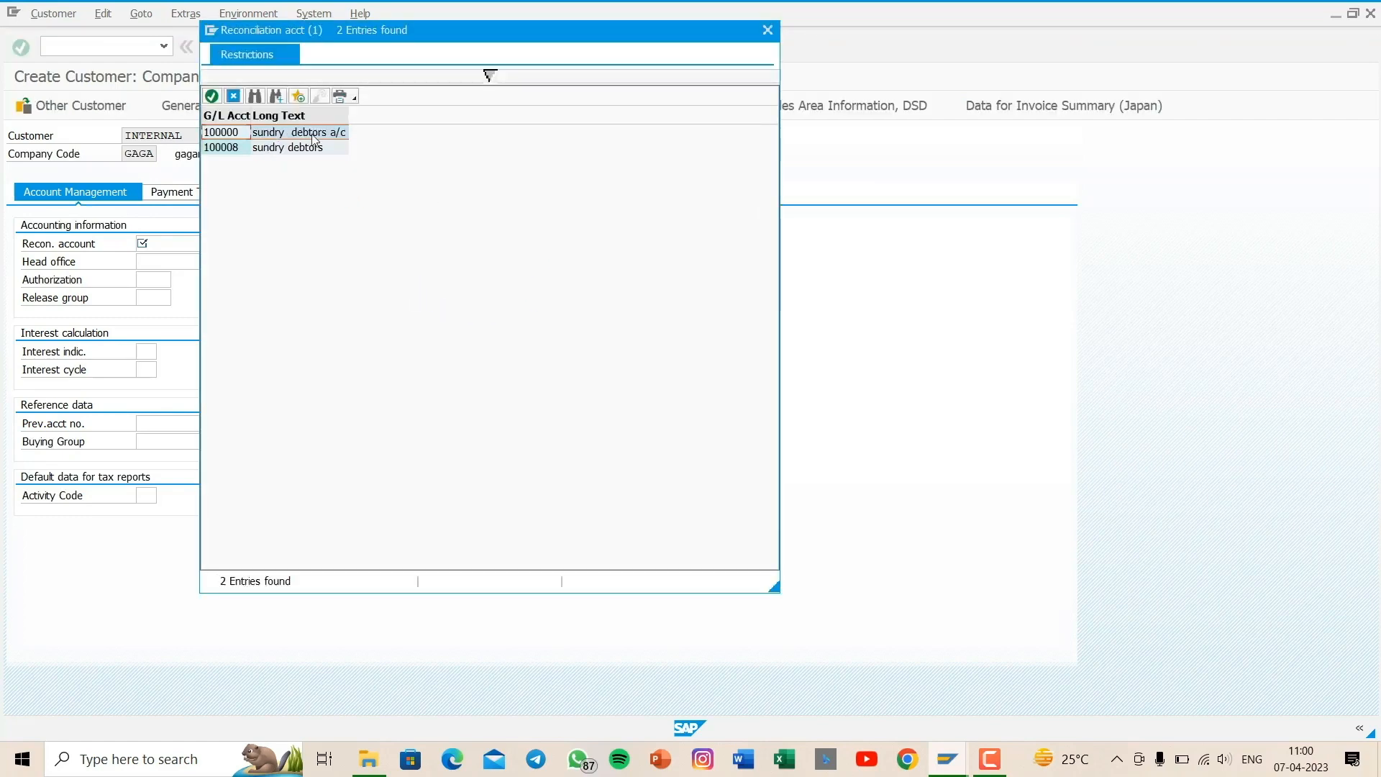
double_click(262, 139)
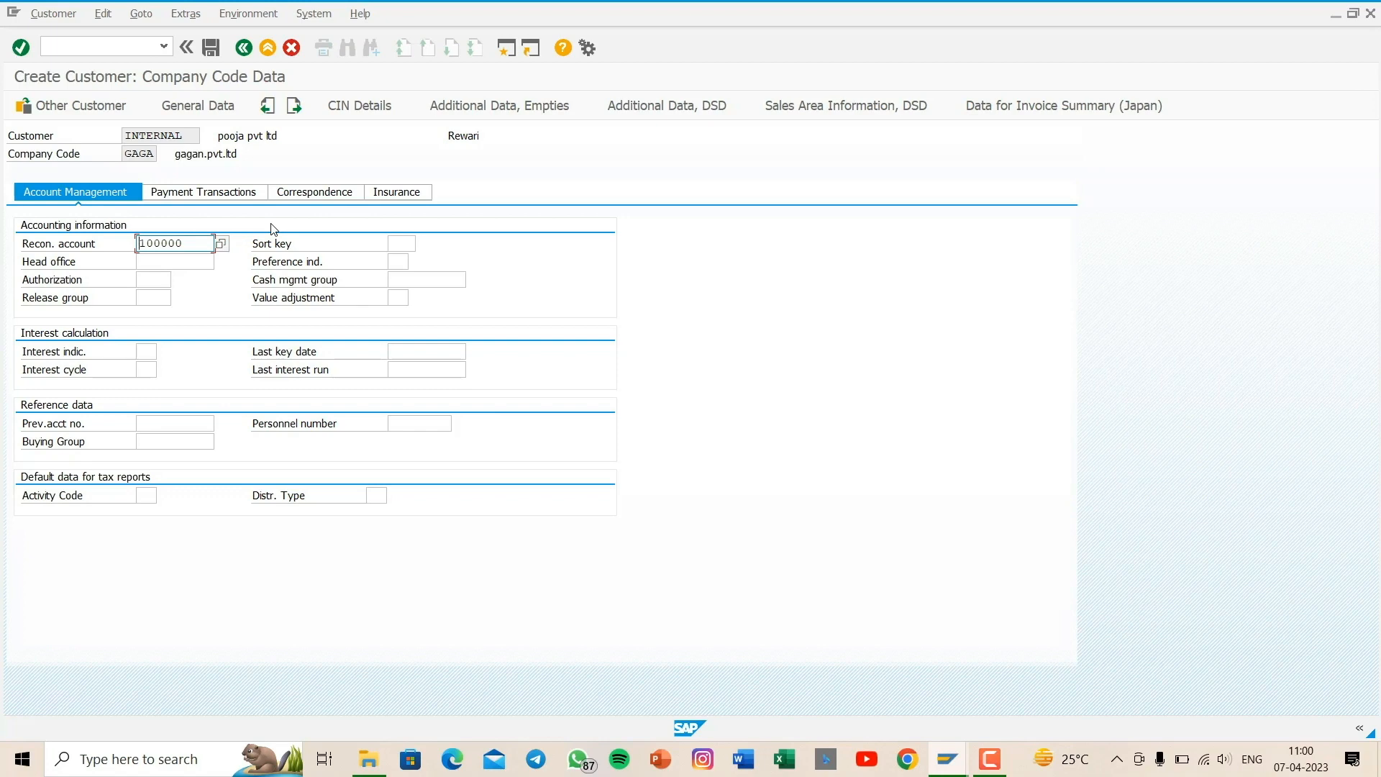
left_click(215, 51)
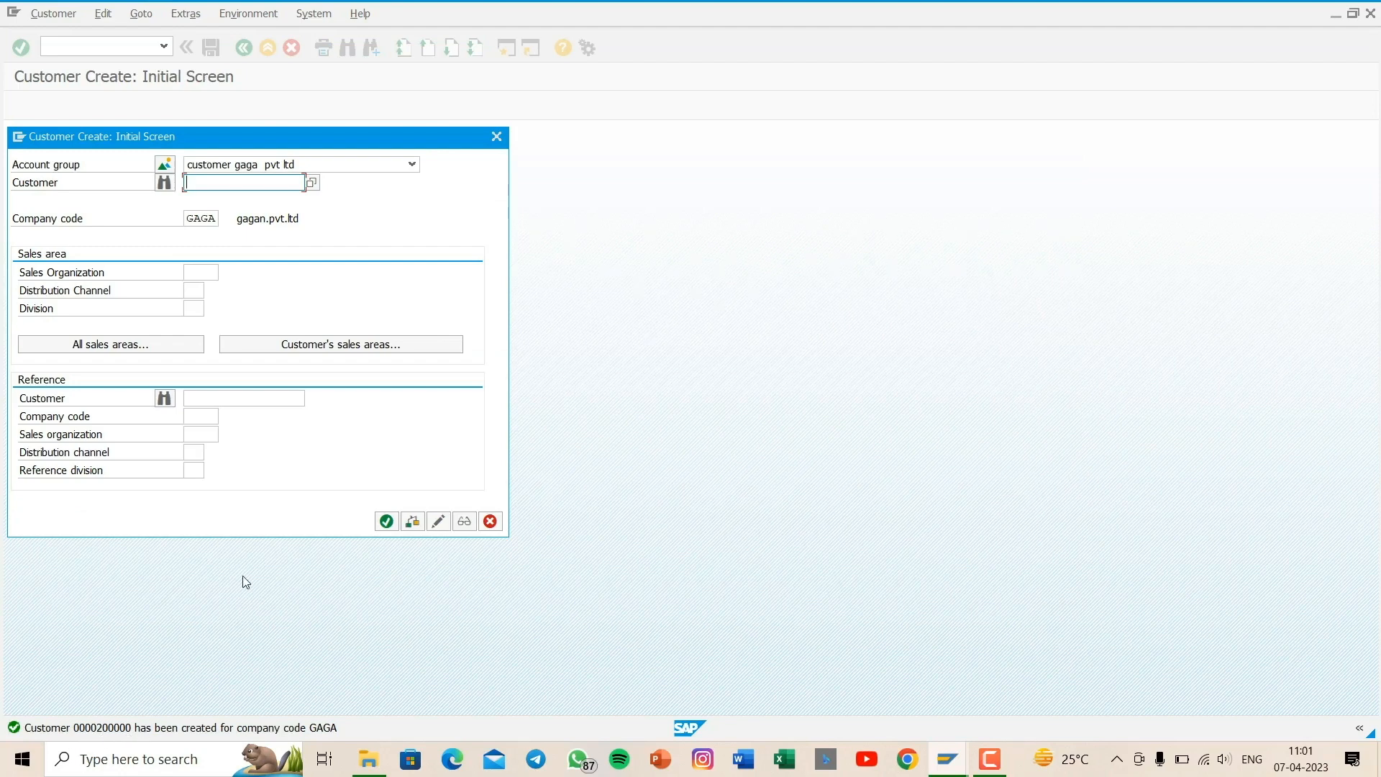
left_click(496, 145)
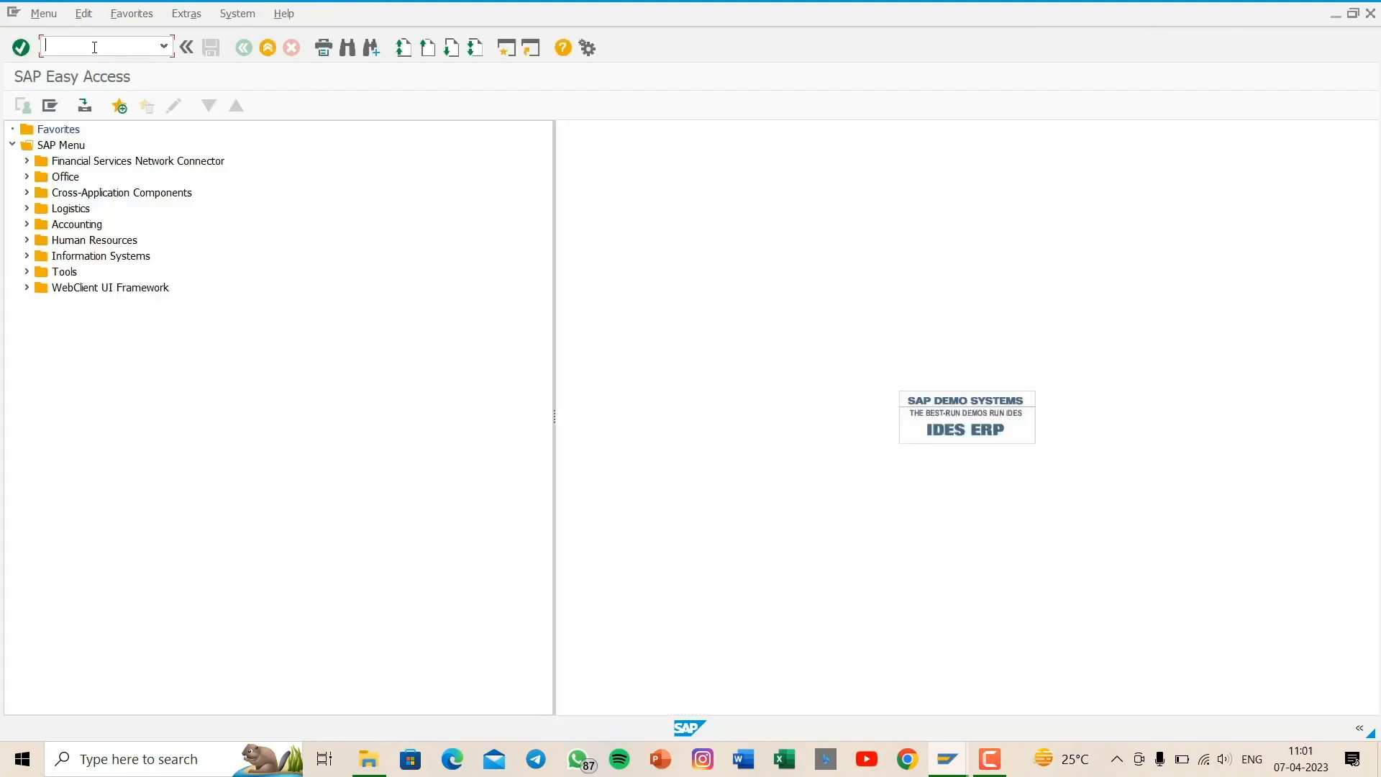
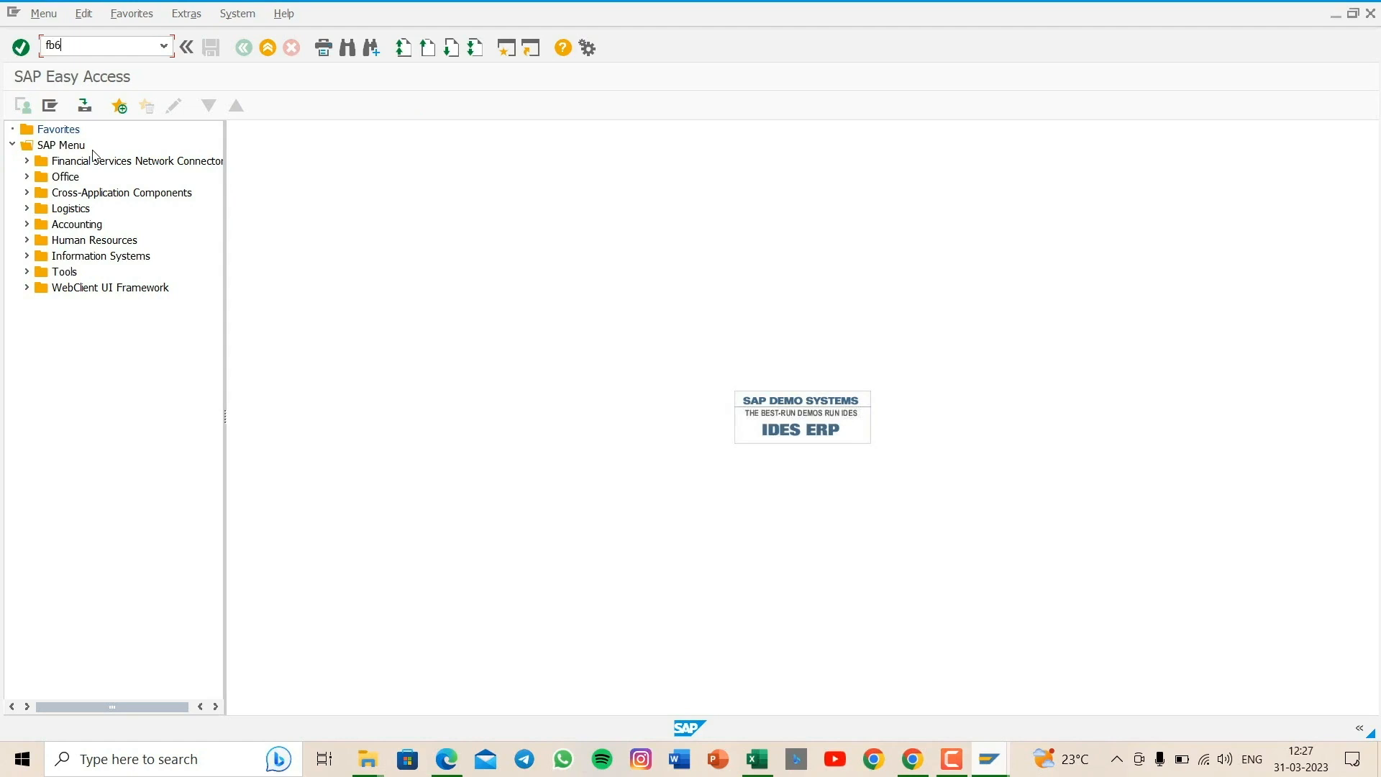
- Open vendor invoice entry and confirm company code GAGA for the invoice
key("Return")
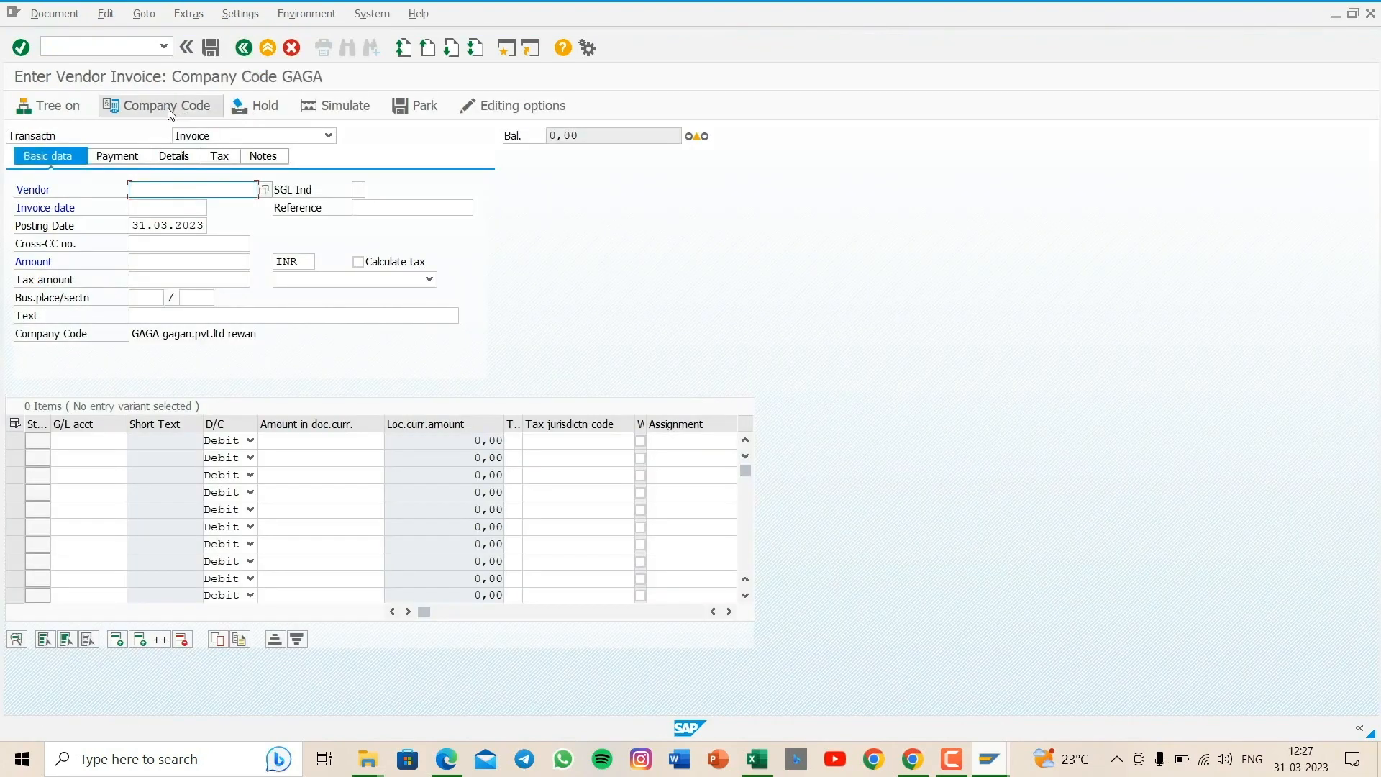
left_click(169, 108)
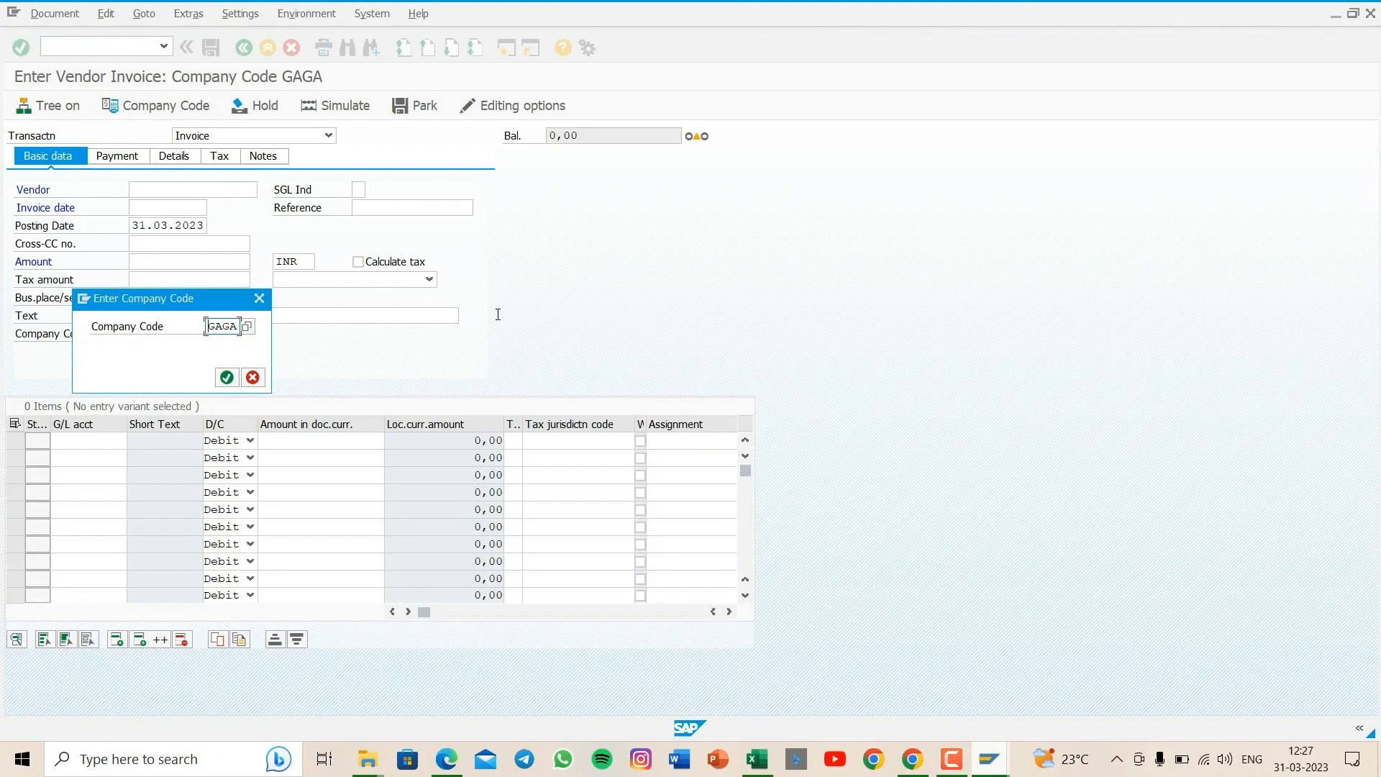
key("Return")
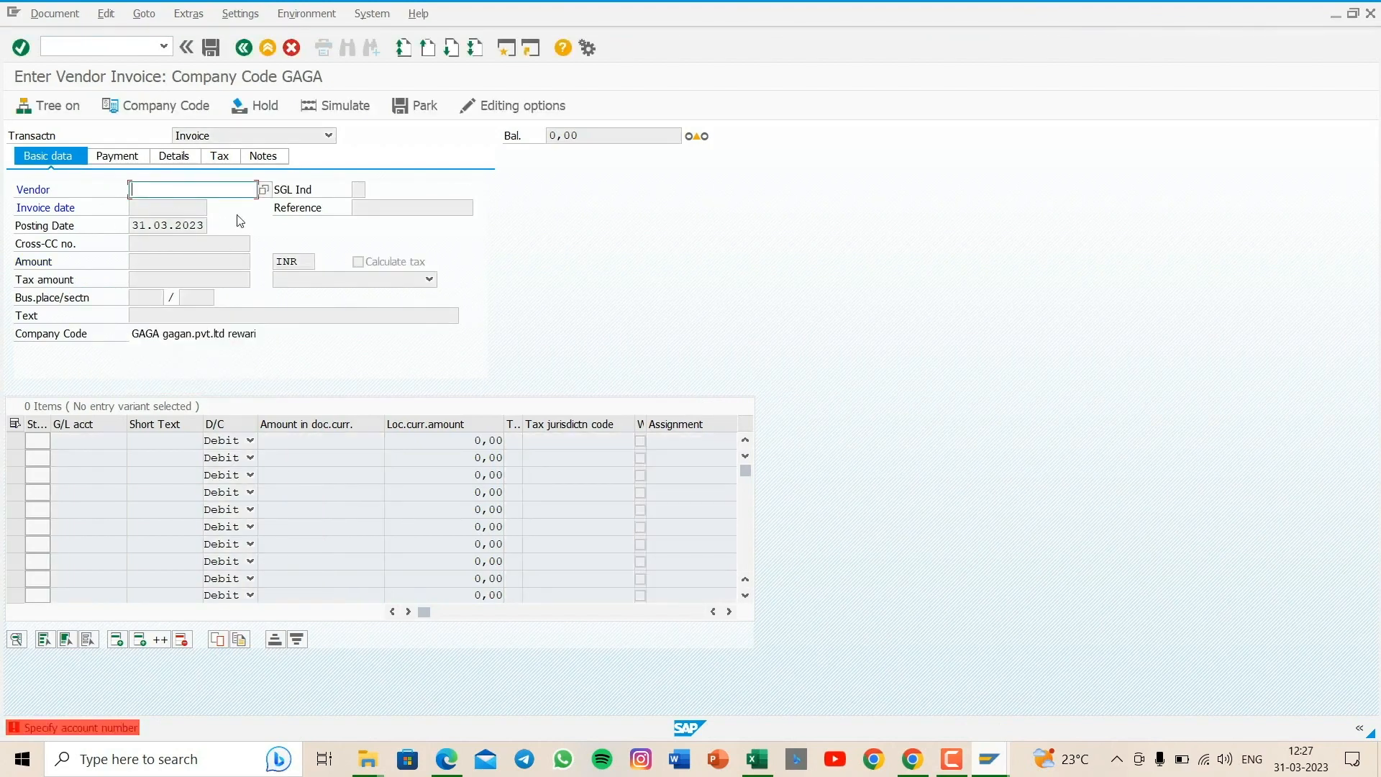
- Search the vendors of company code GAGA and assign vendor praveen pvt ltd to the invoice
left_click(265, 191)
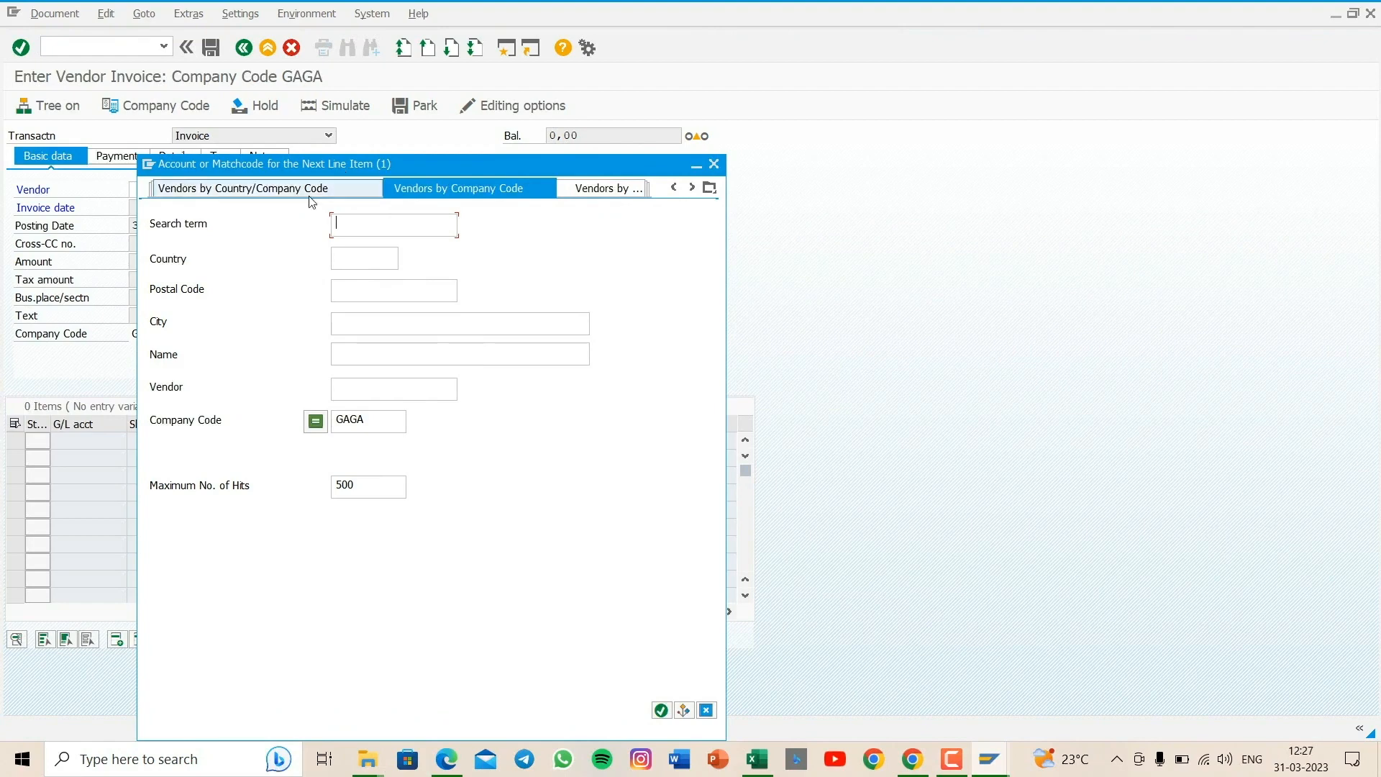
key("Return")
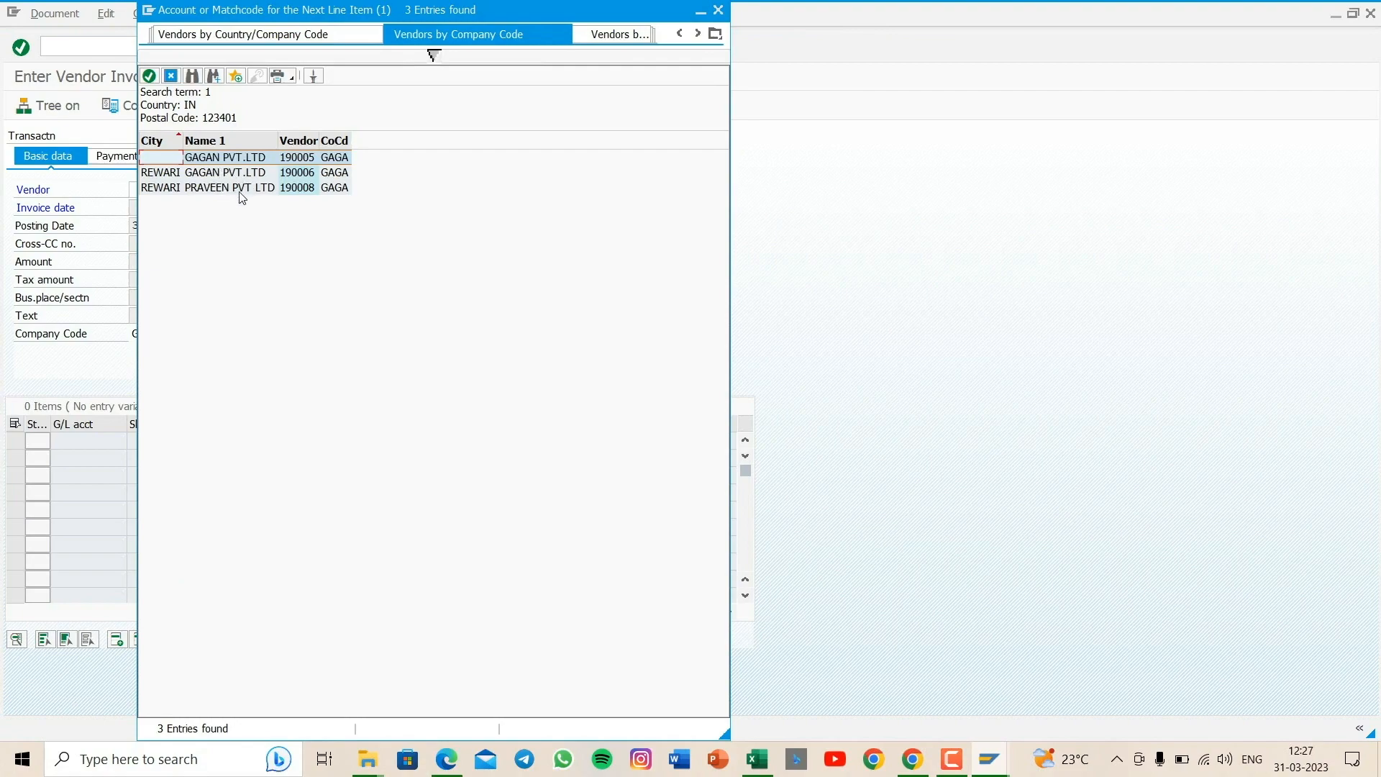
double_click(263, 191)
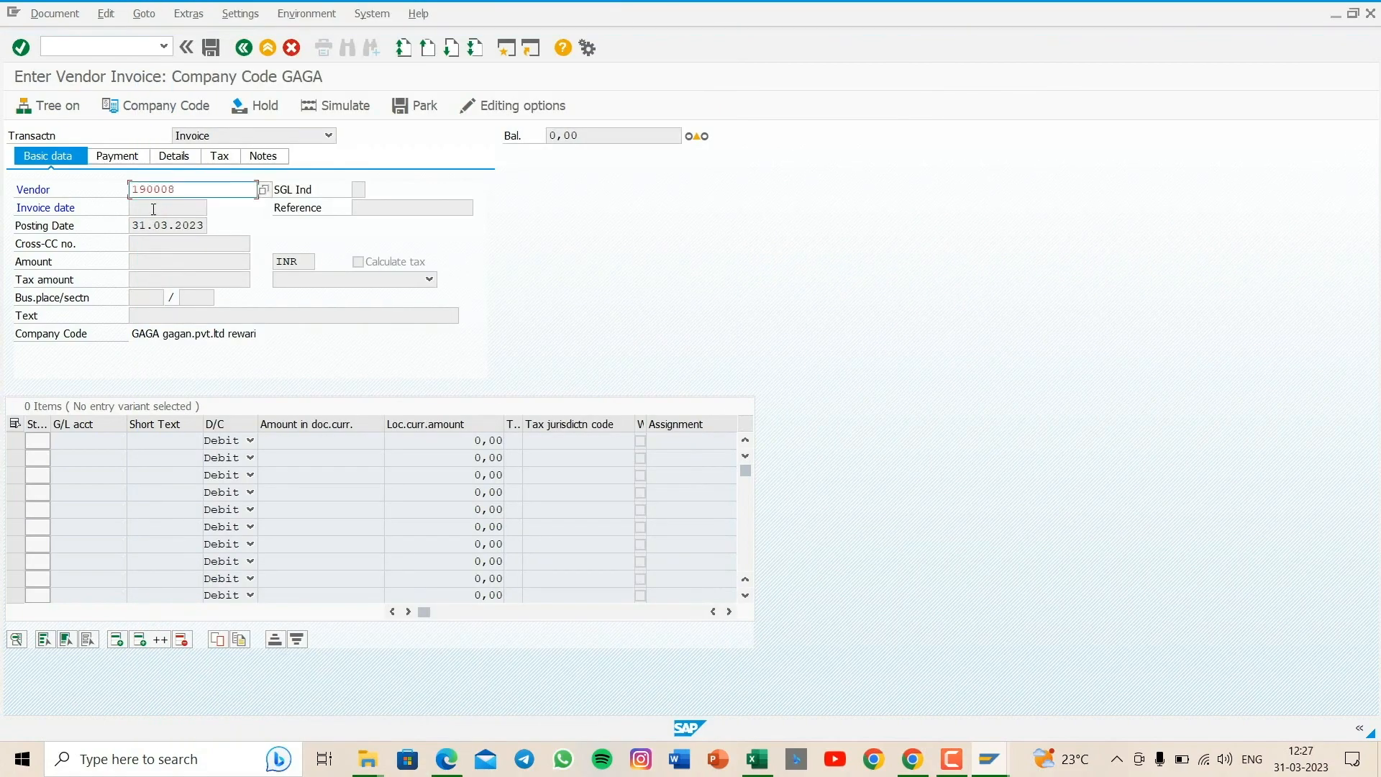
key("Return")
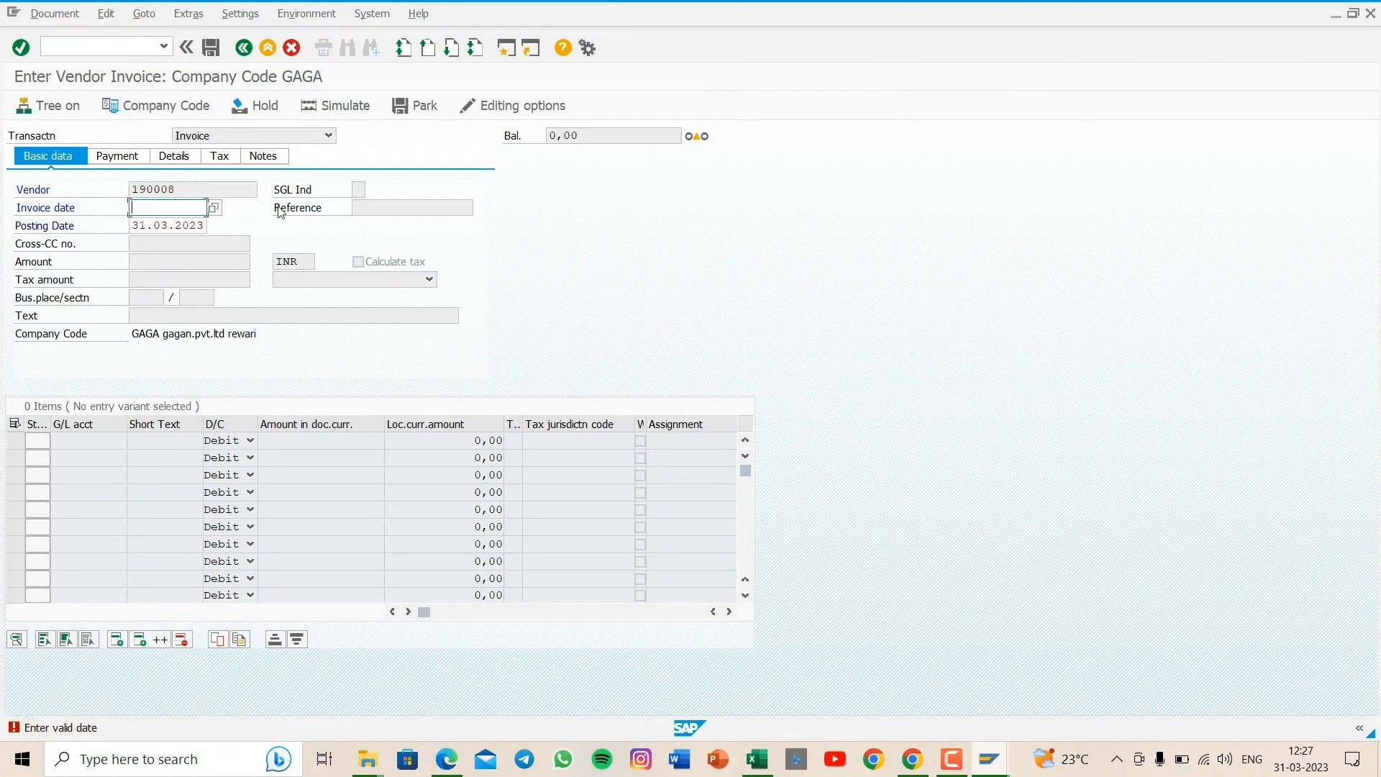
- Set the vendor invoice date to 31.03.2023
type("31.03.2")
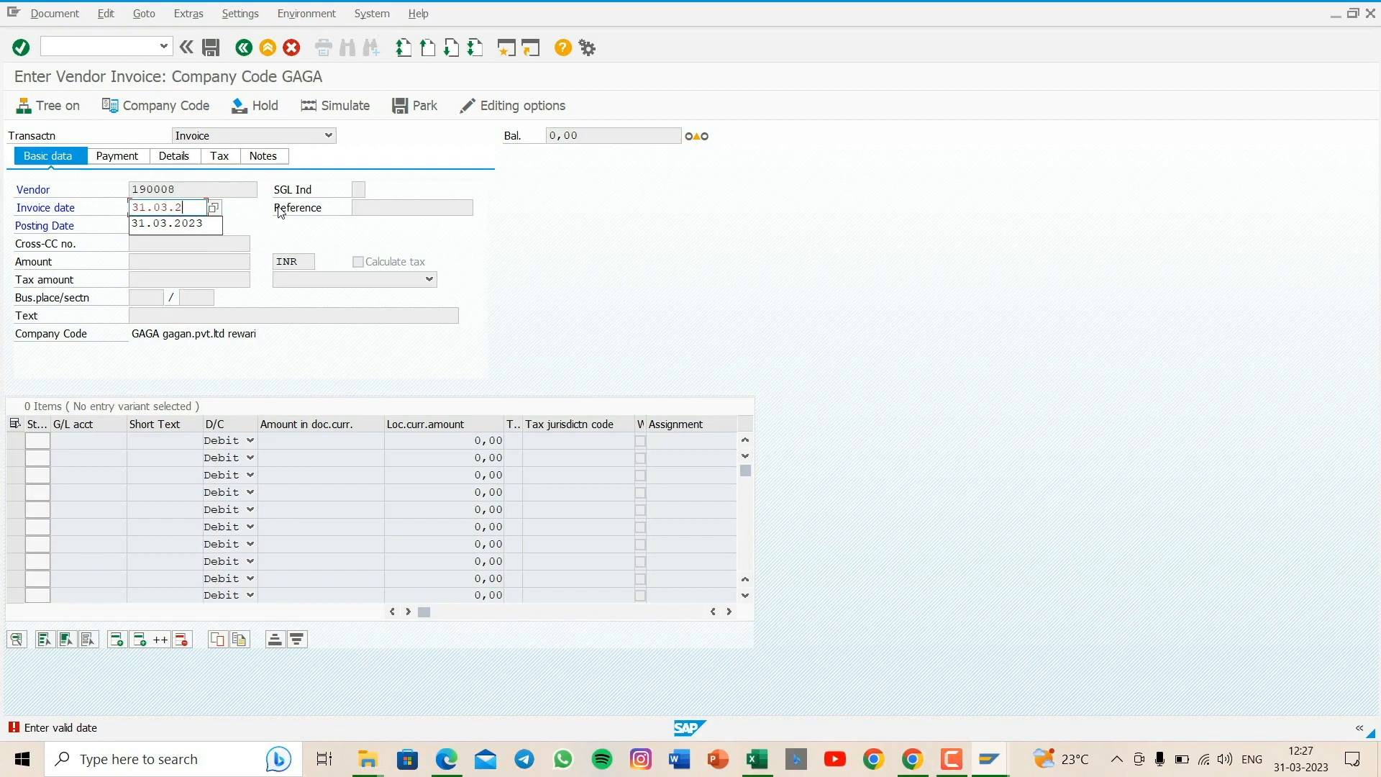
type("023")
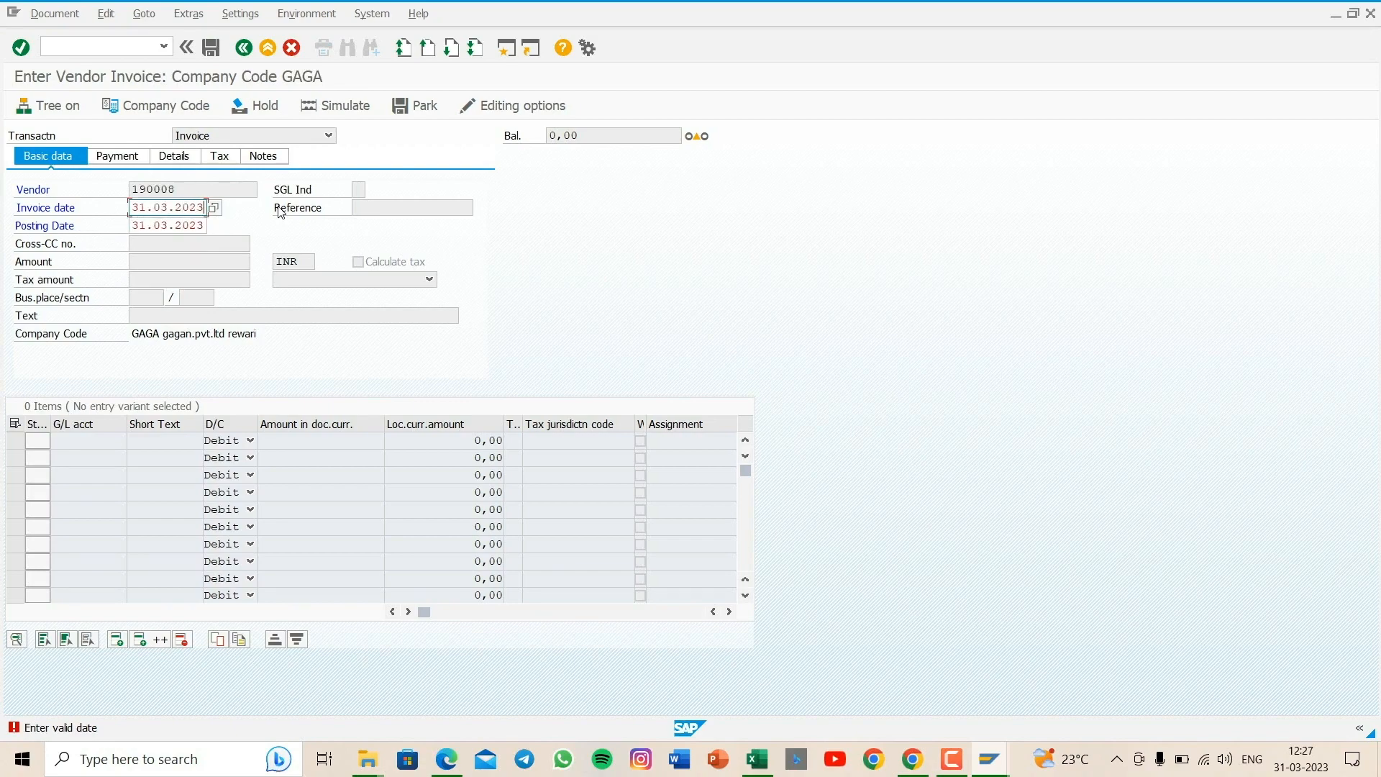
key("Return")
- Enter an invoice amount of 100000 INR and the text being purchase goods in the basic data
left_click(164, 263)
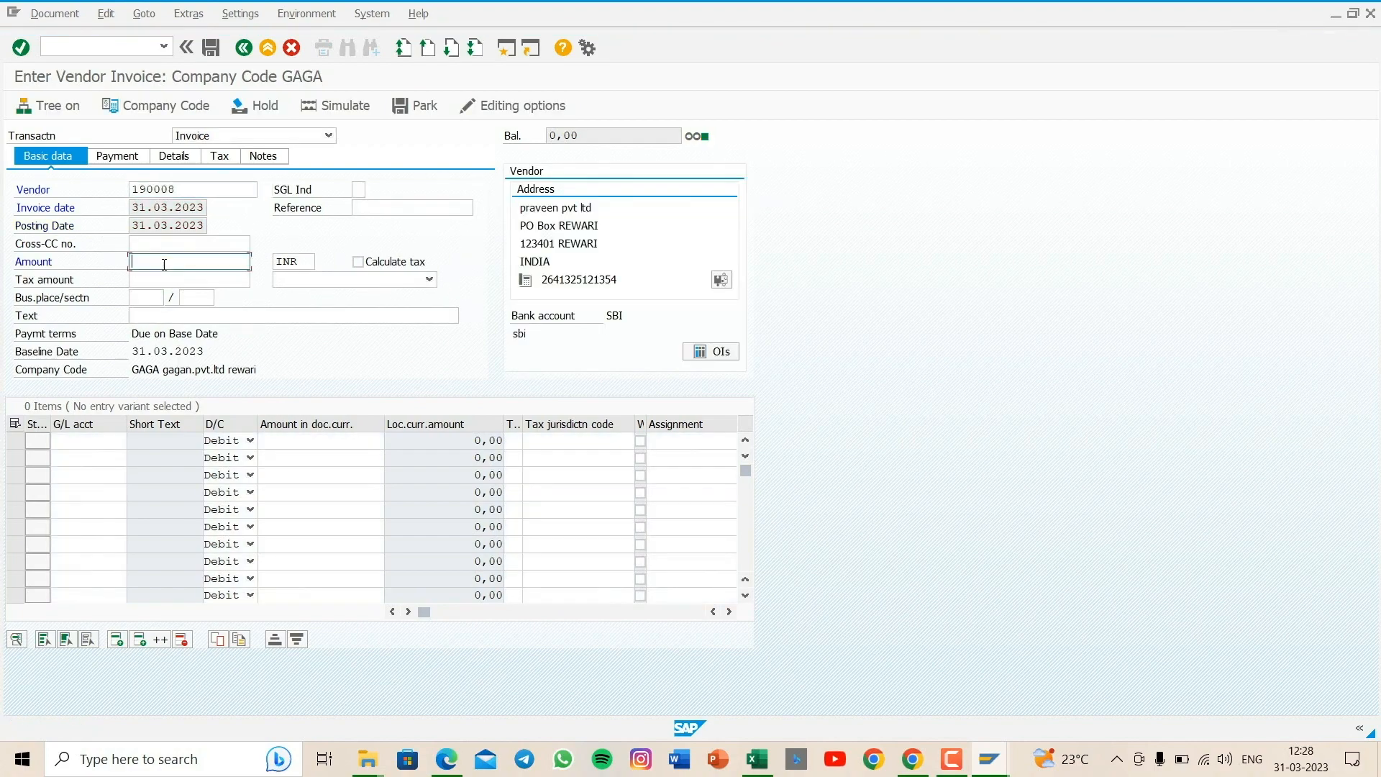
type("10")
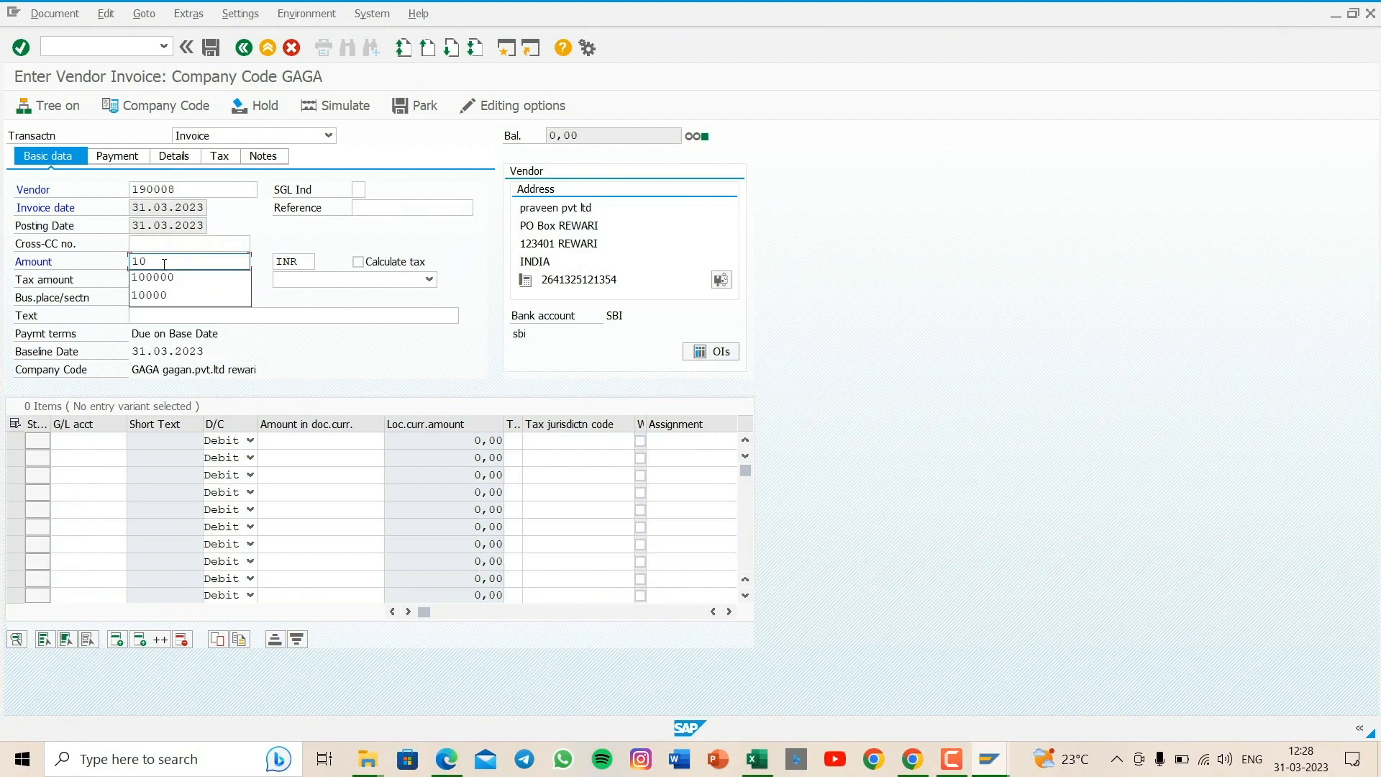
type("0000")
left_click(149, 317)
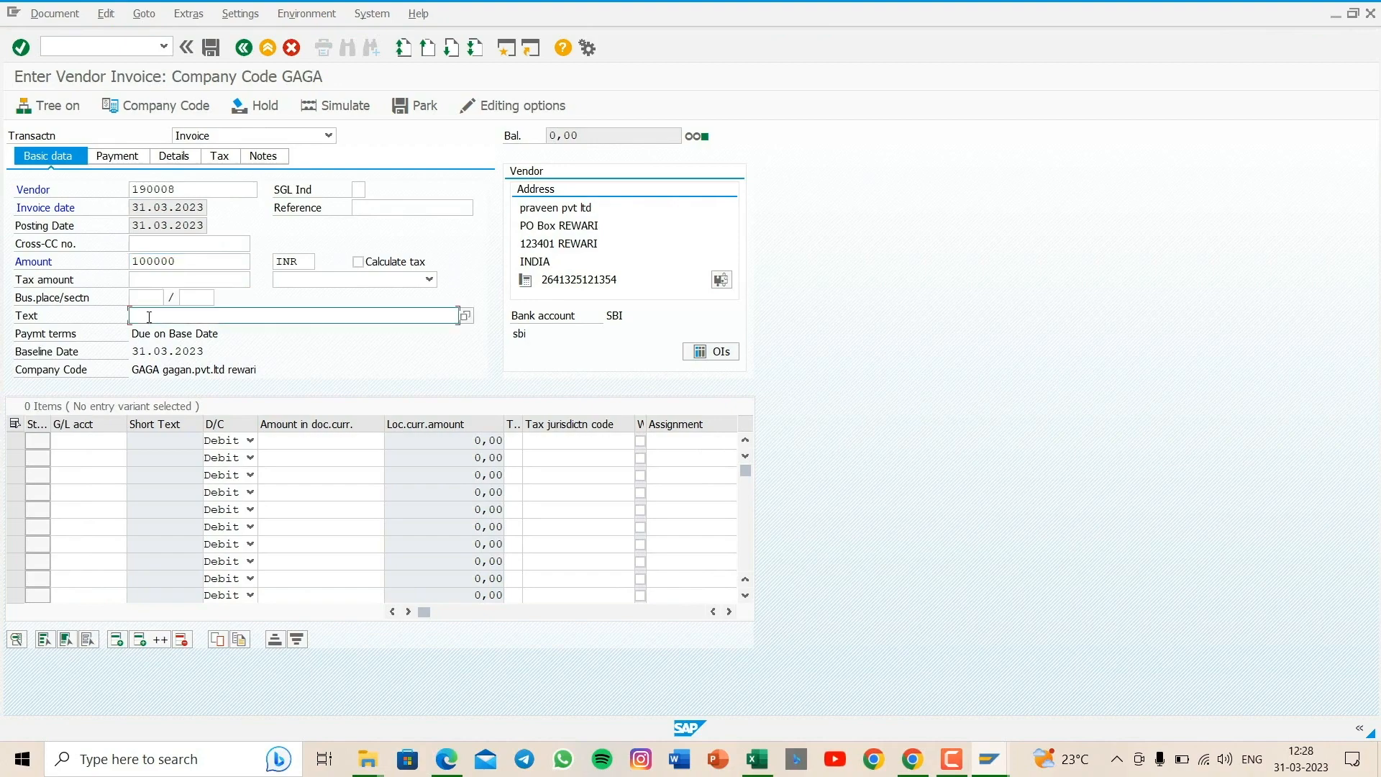
type("bein")
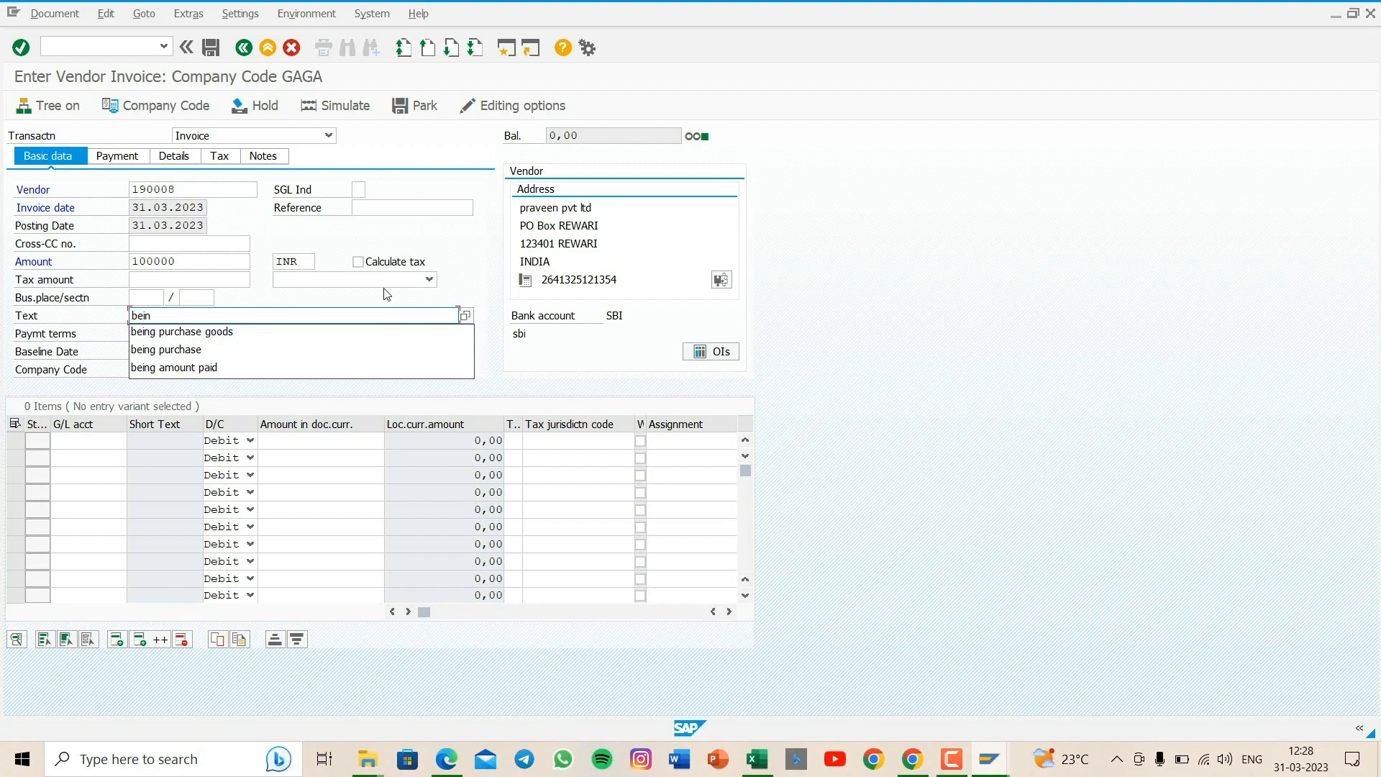
key("Down")
key("Return")
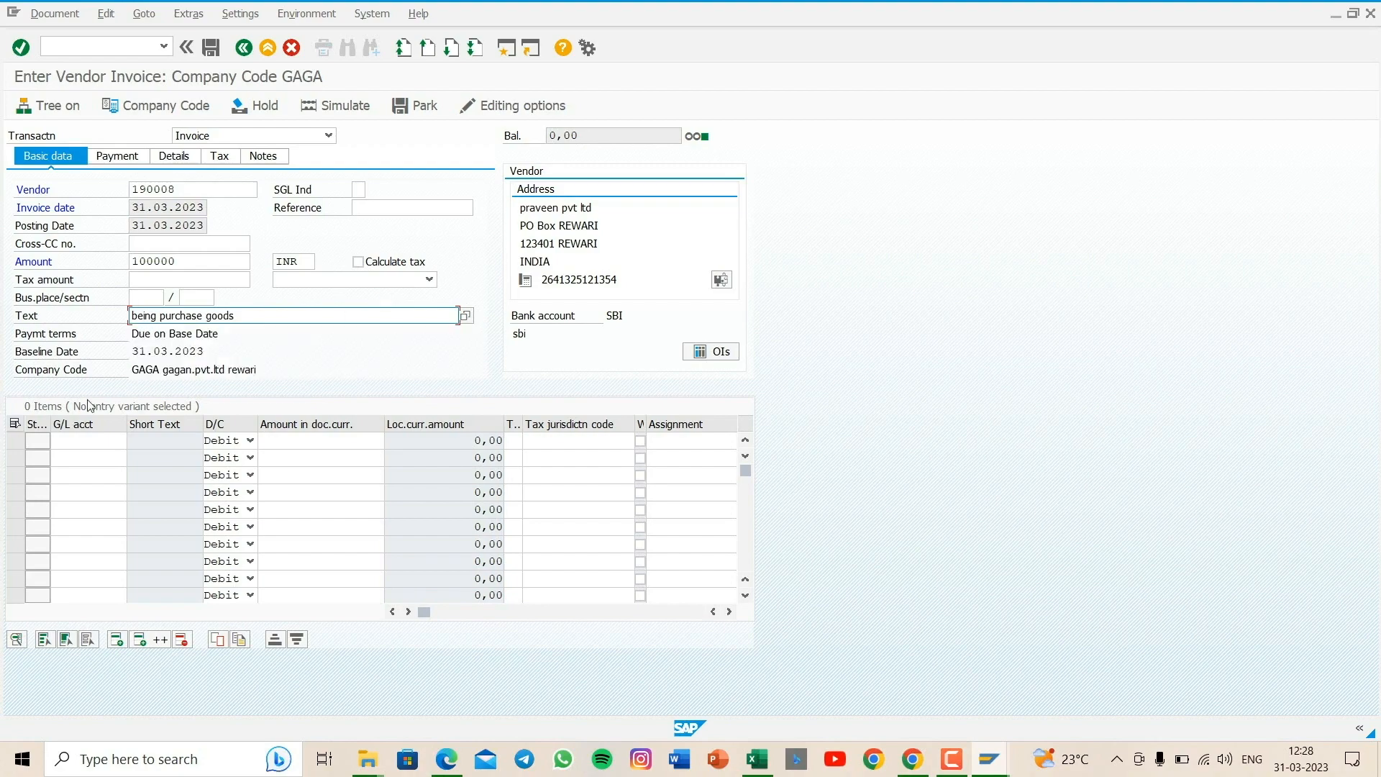
- Add a debit line item for G/L account 400002 purchase a/c with an amount of 100000
left_click(88, 440)
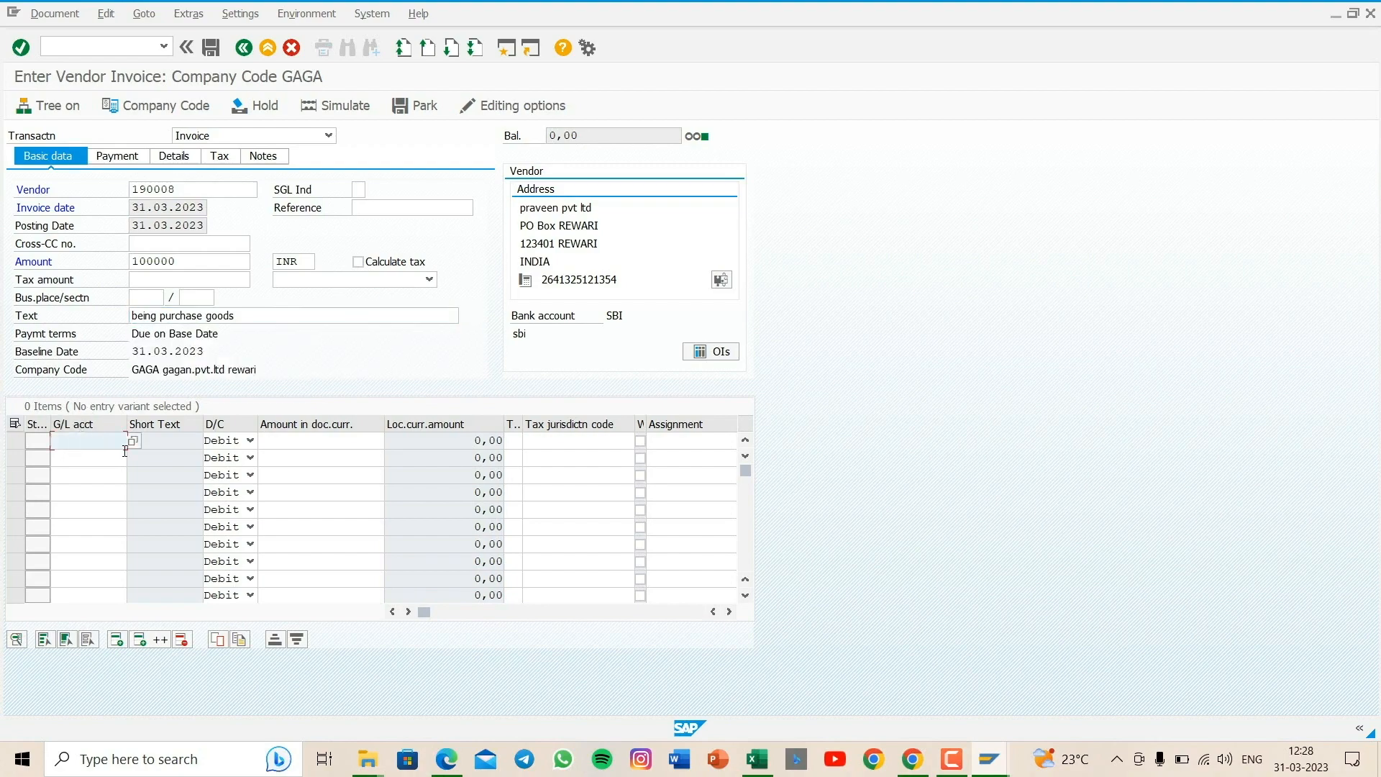
key("Return")
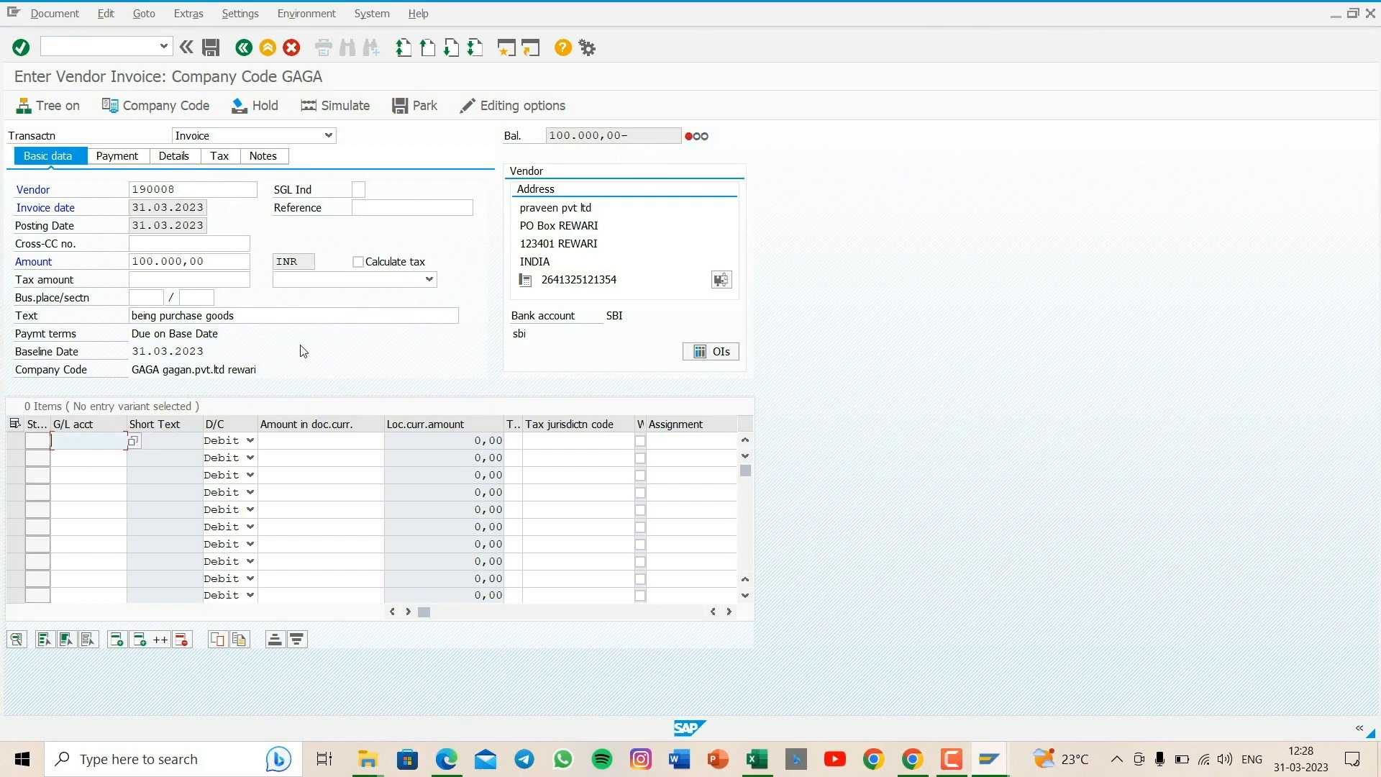
left_click(133, 441)
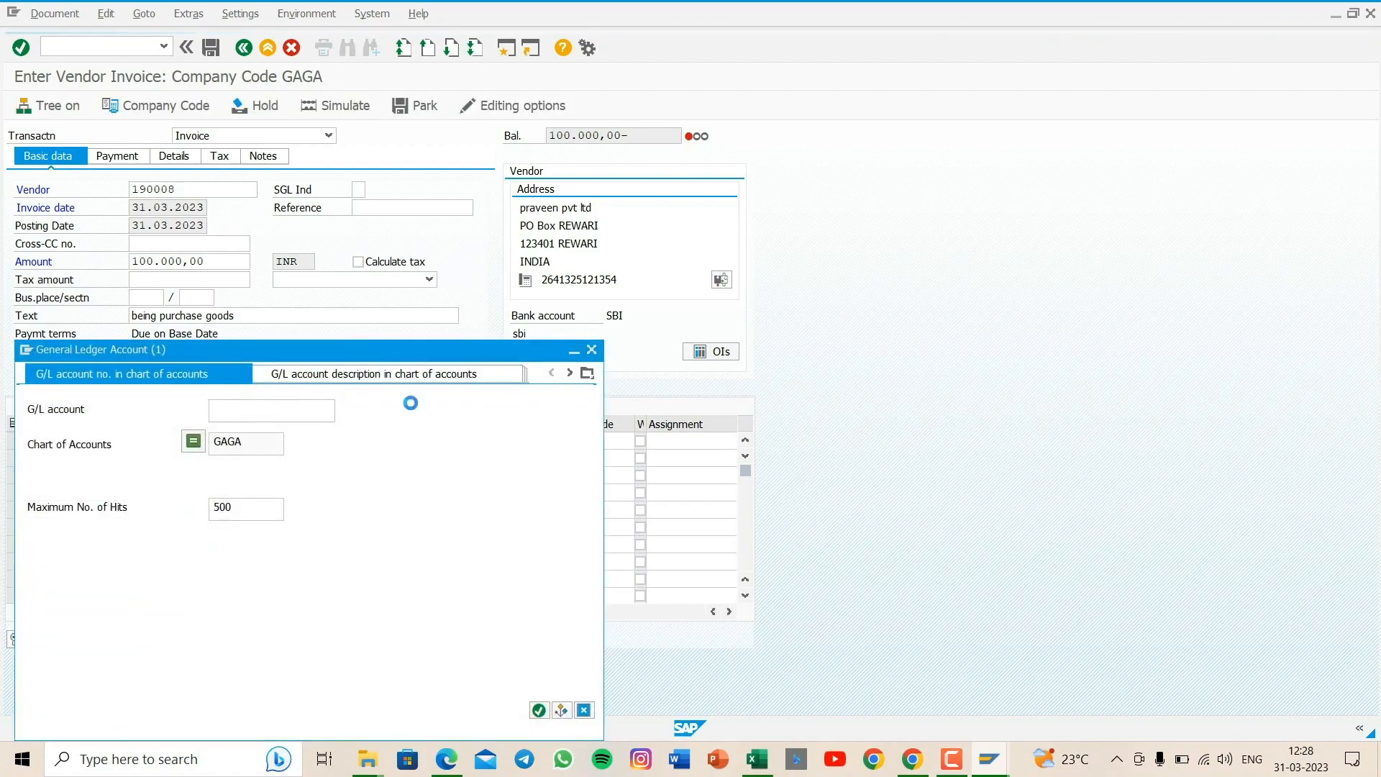
key("Return")
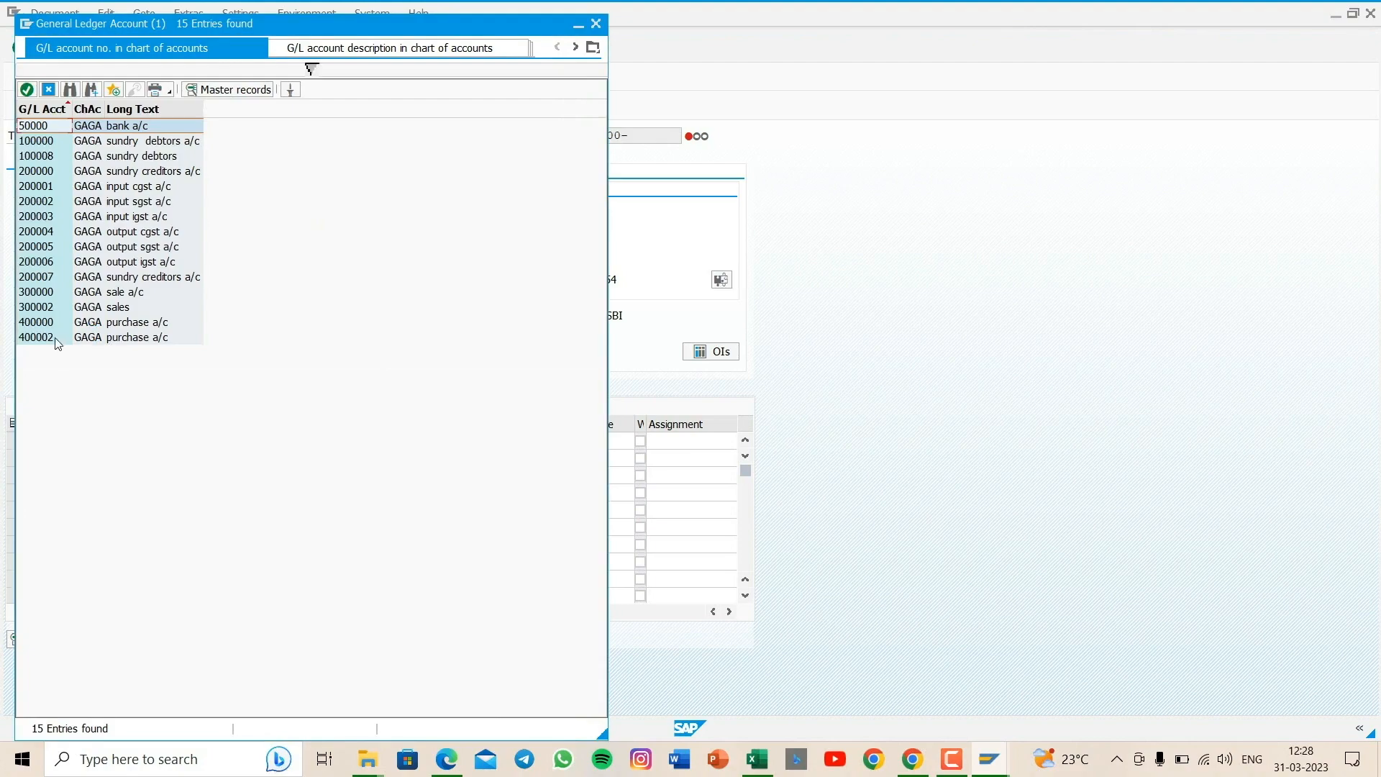
double_click(78, 336)
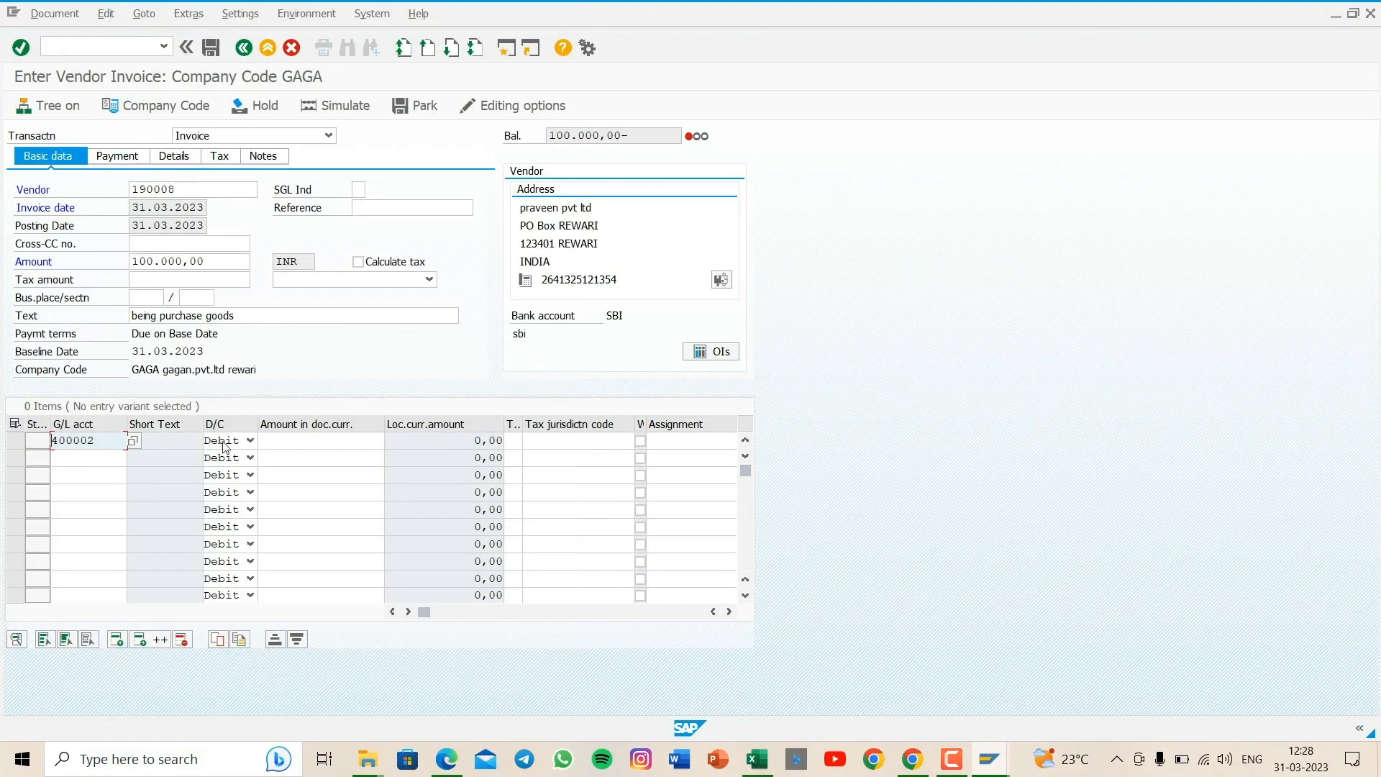
left_click(306, 445)
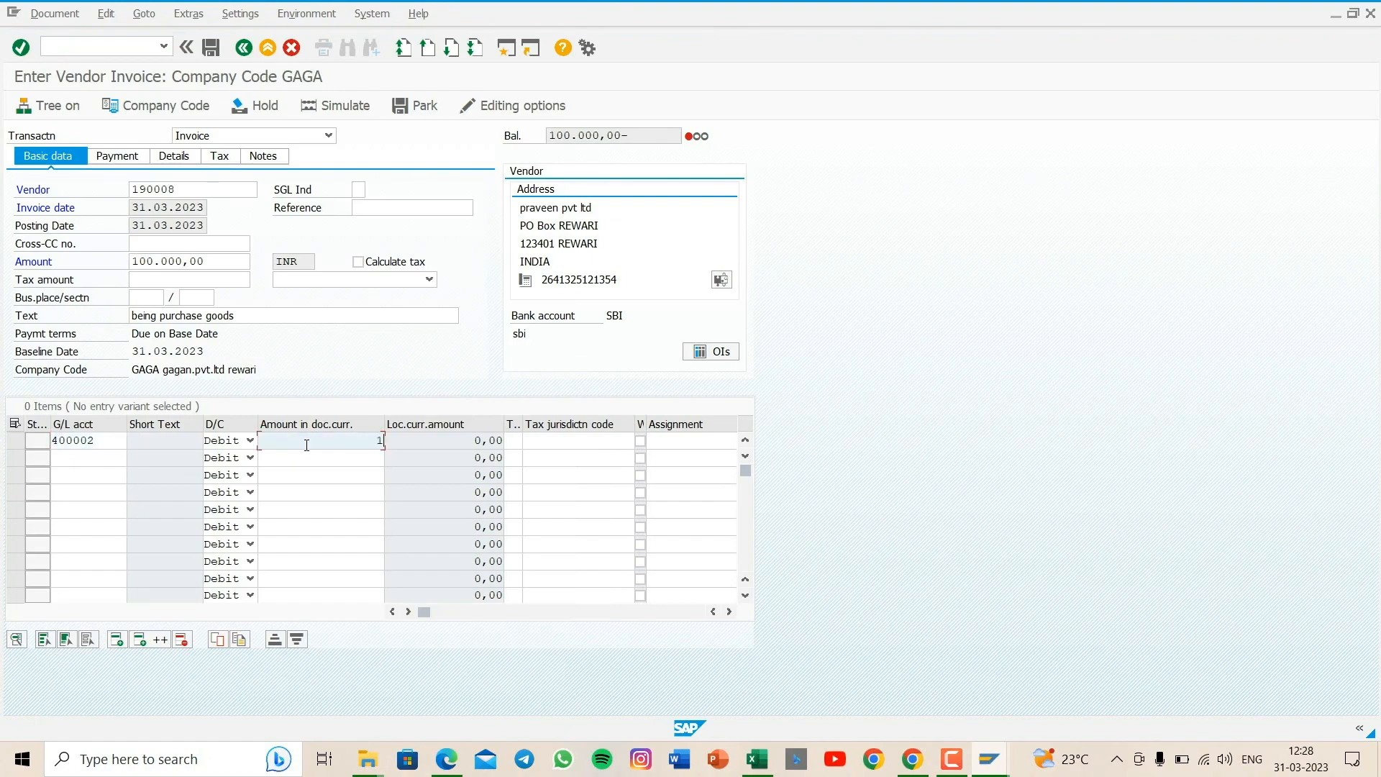
type("100000")
- Set the purchase line item's text to * and its business area to gaga
left_click_drag(425, 612, 437, 618)
left_click(612, 444)
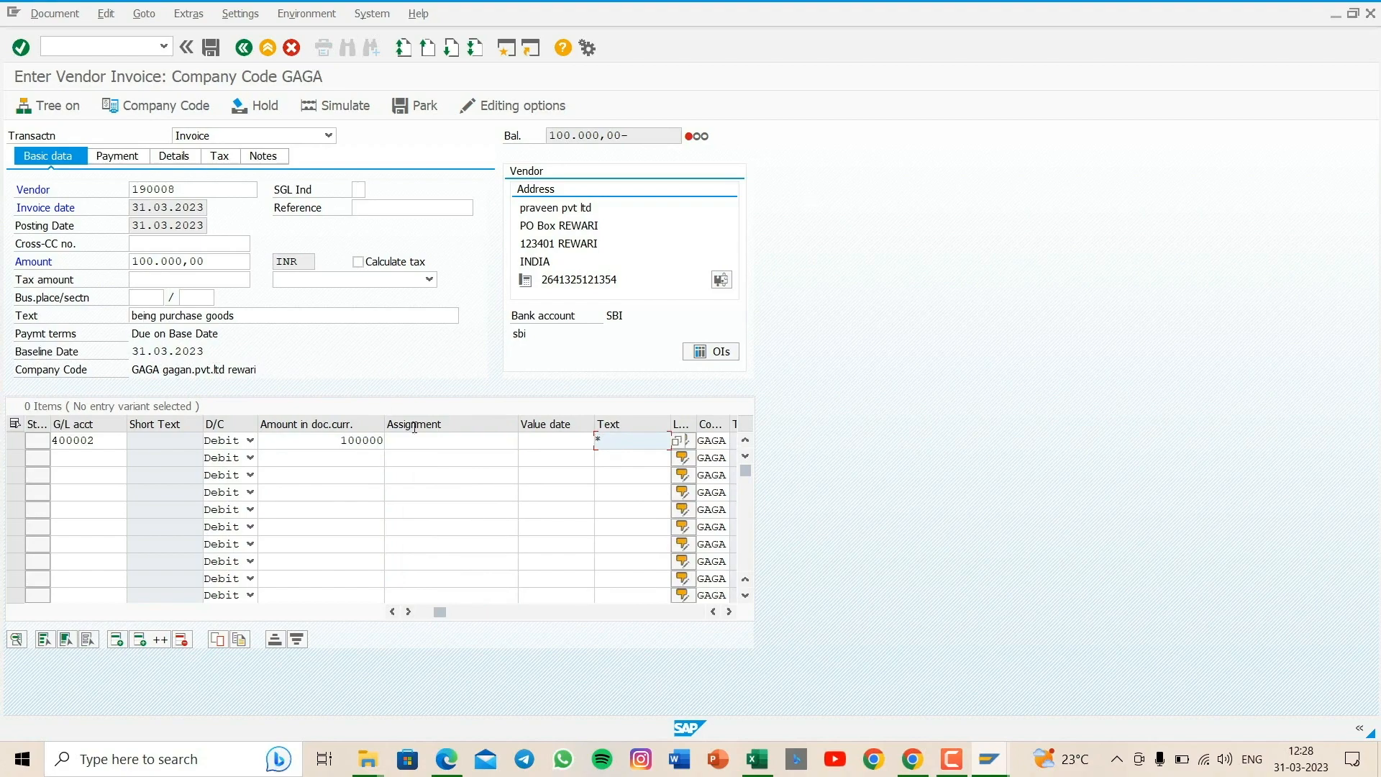
left_click(455, 613)
left_click(450, 441)
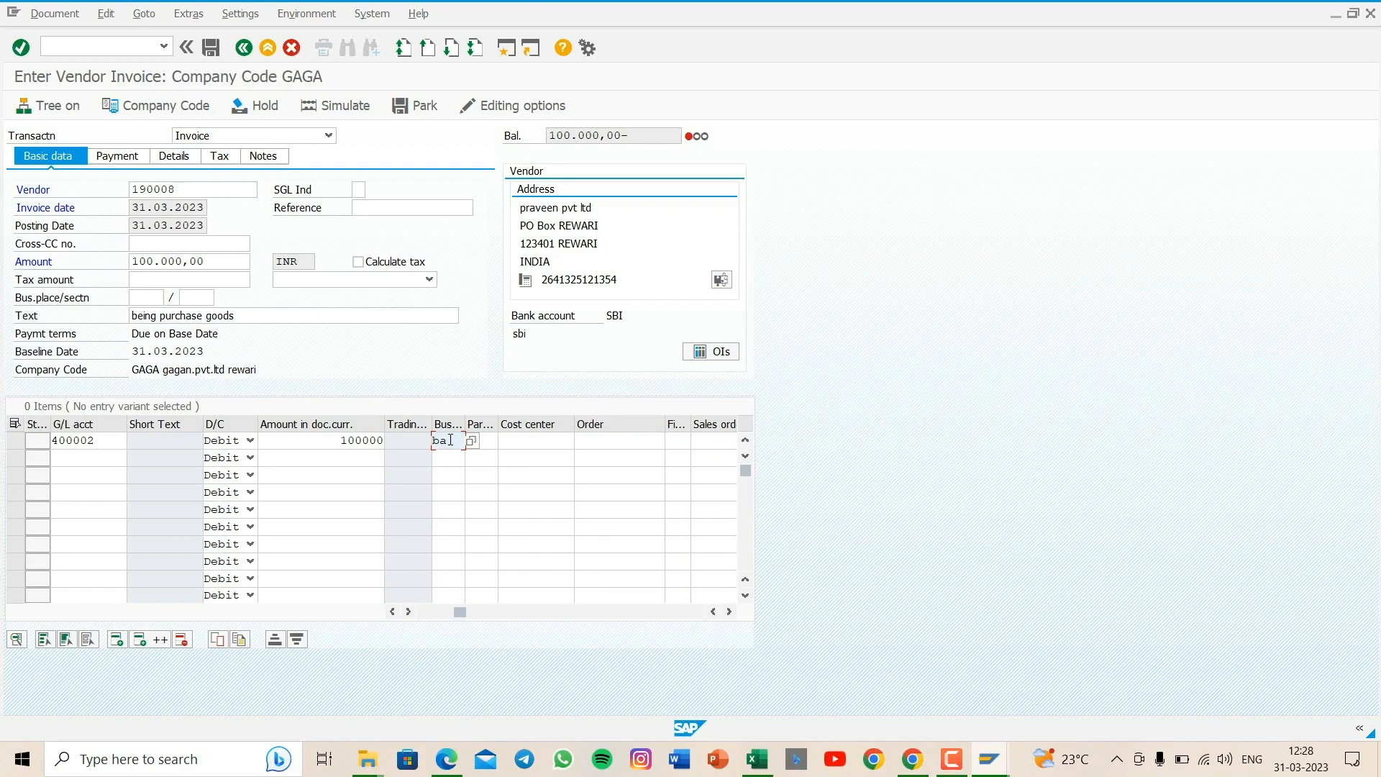
key("BackSpace")
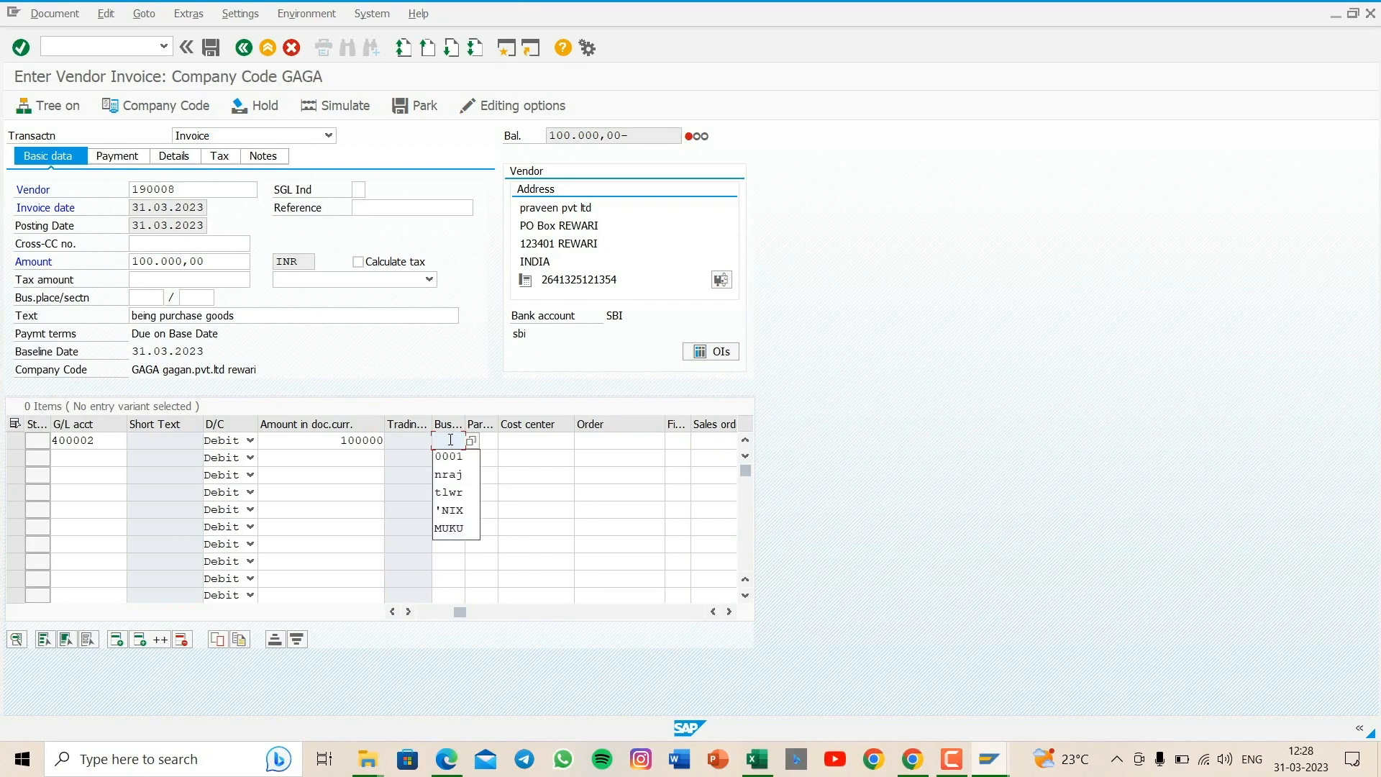
type("gaga")
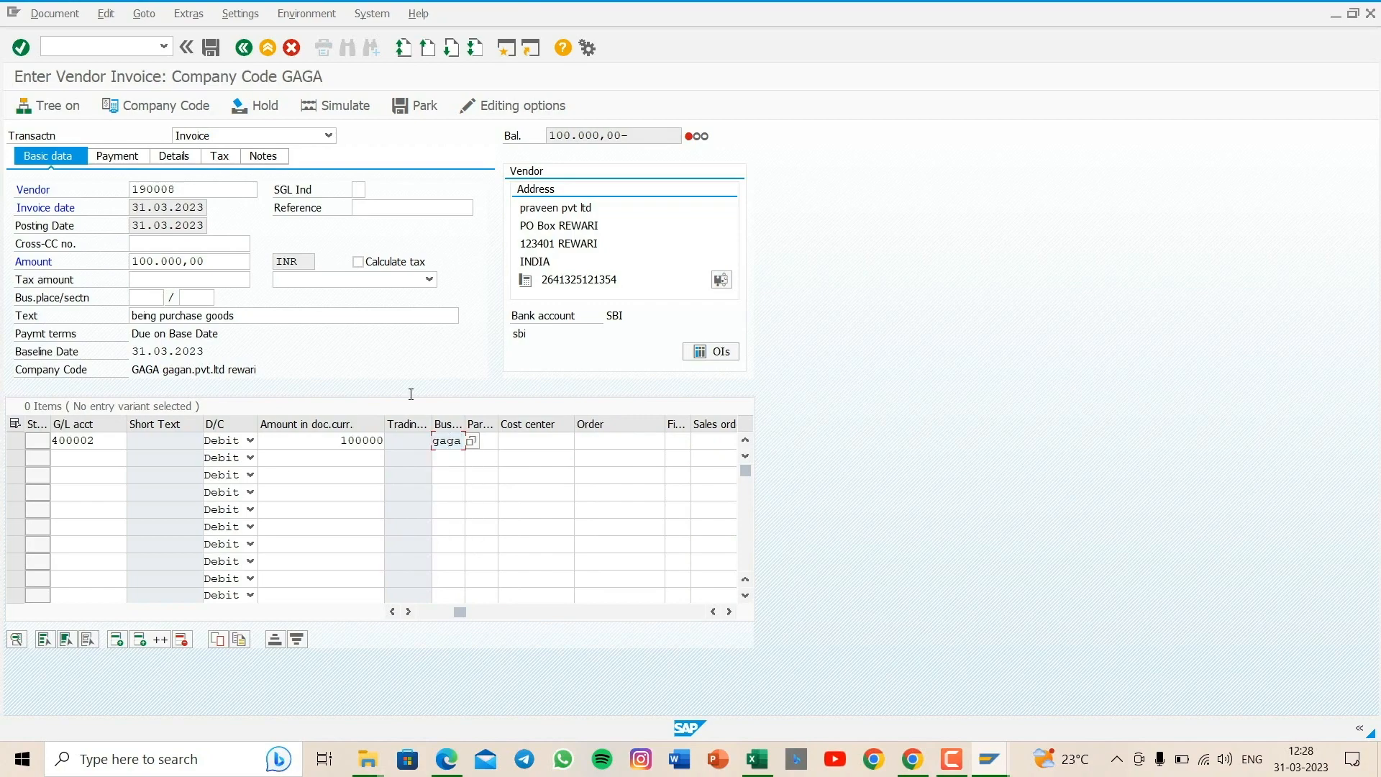
- Simulate the vendor invoice and try to save it as a complete document
left_click(340, 108)
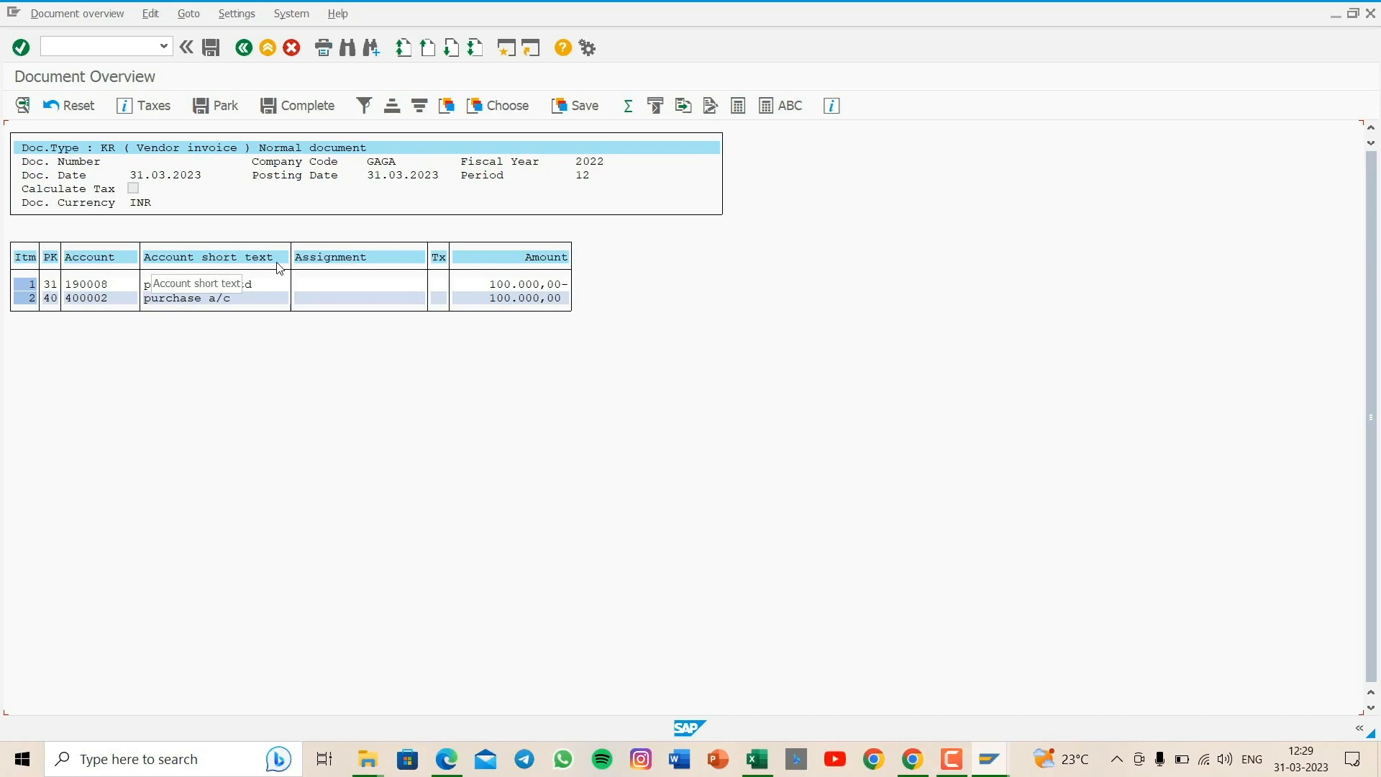
left_click(305, 110)
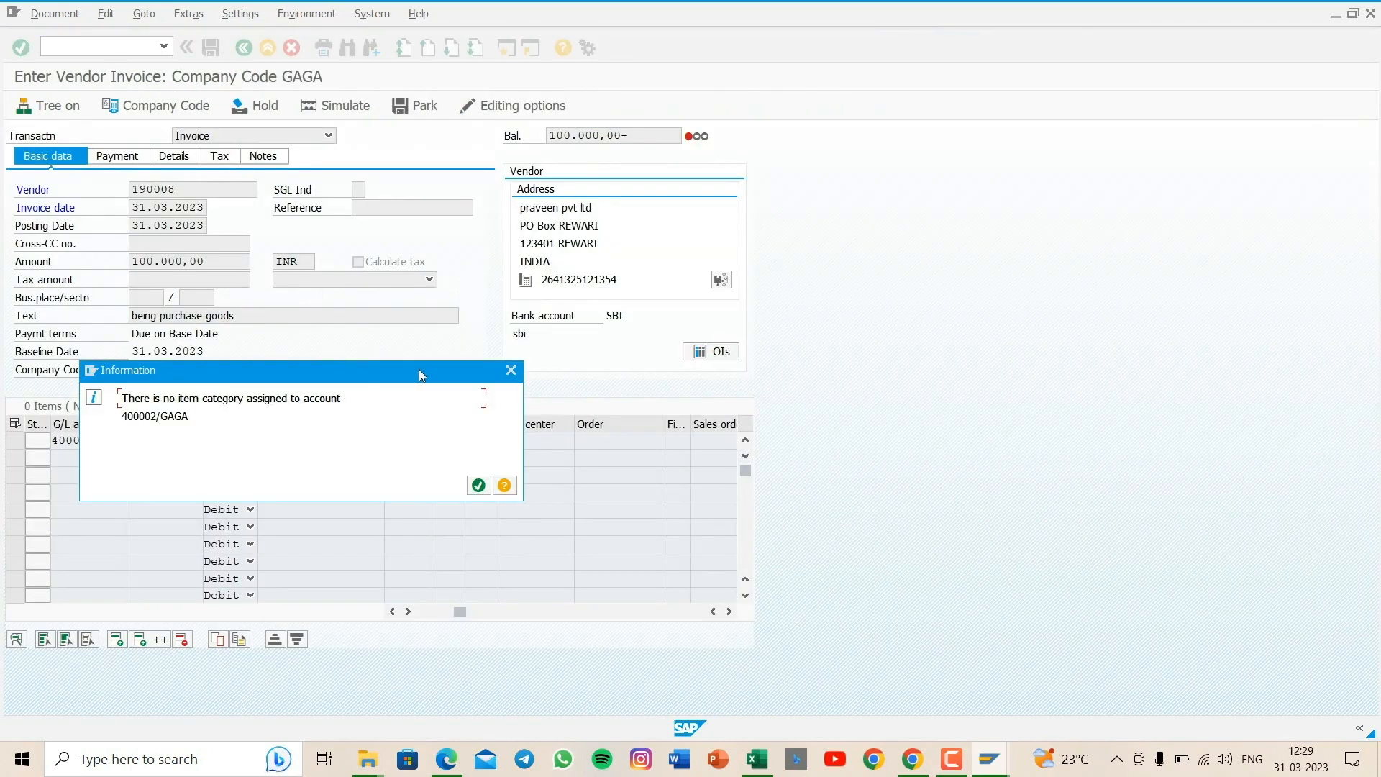
left_click(511, 370)
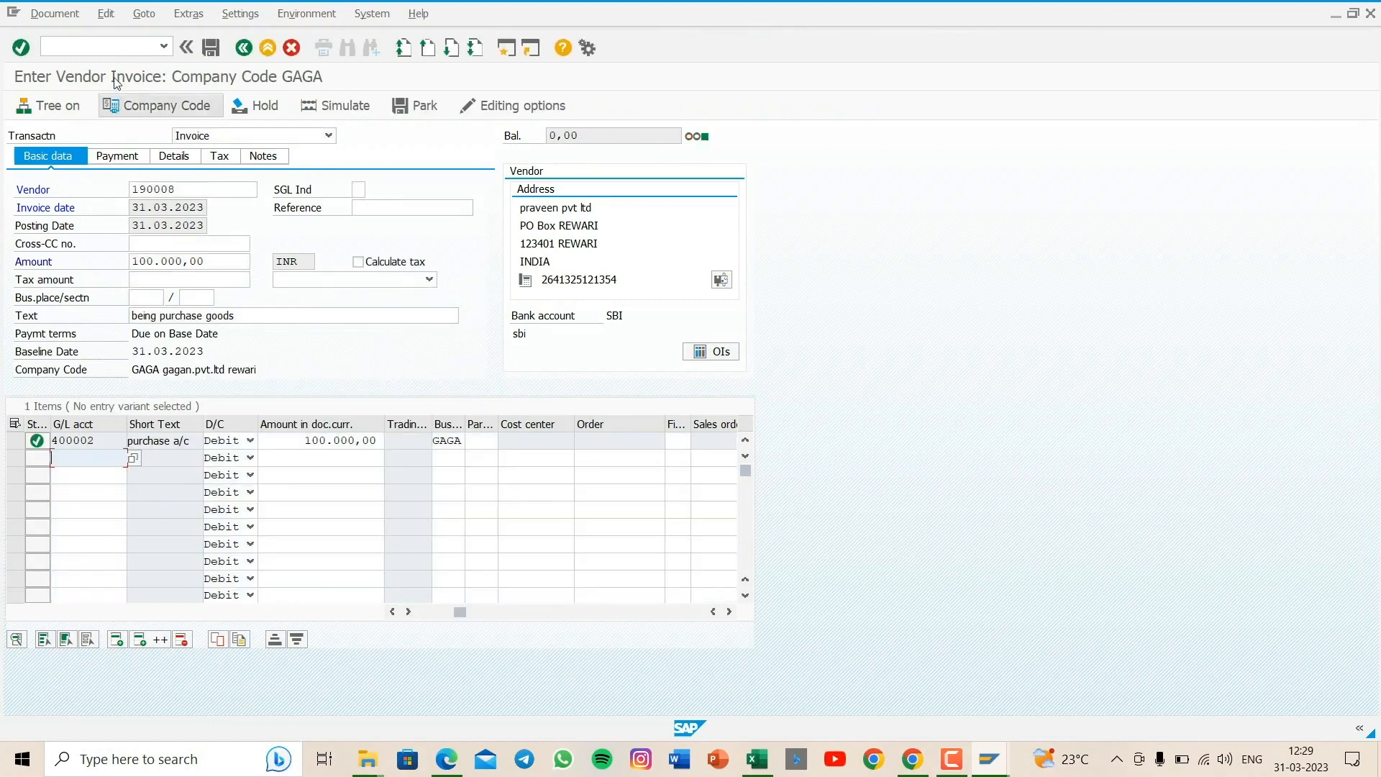
- Switch to customer invoice entry and set the company code to gaga
left_click(96, 40)
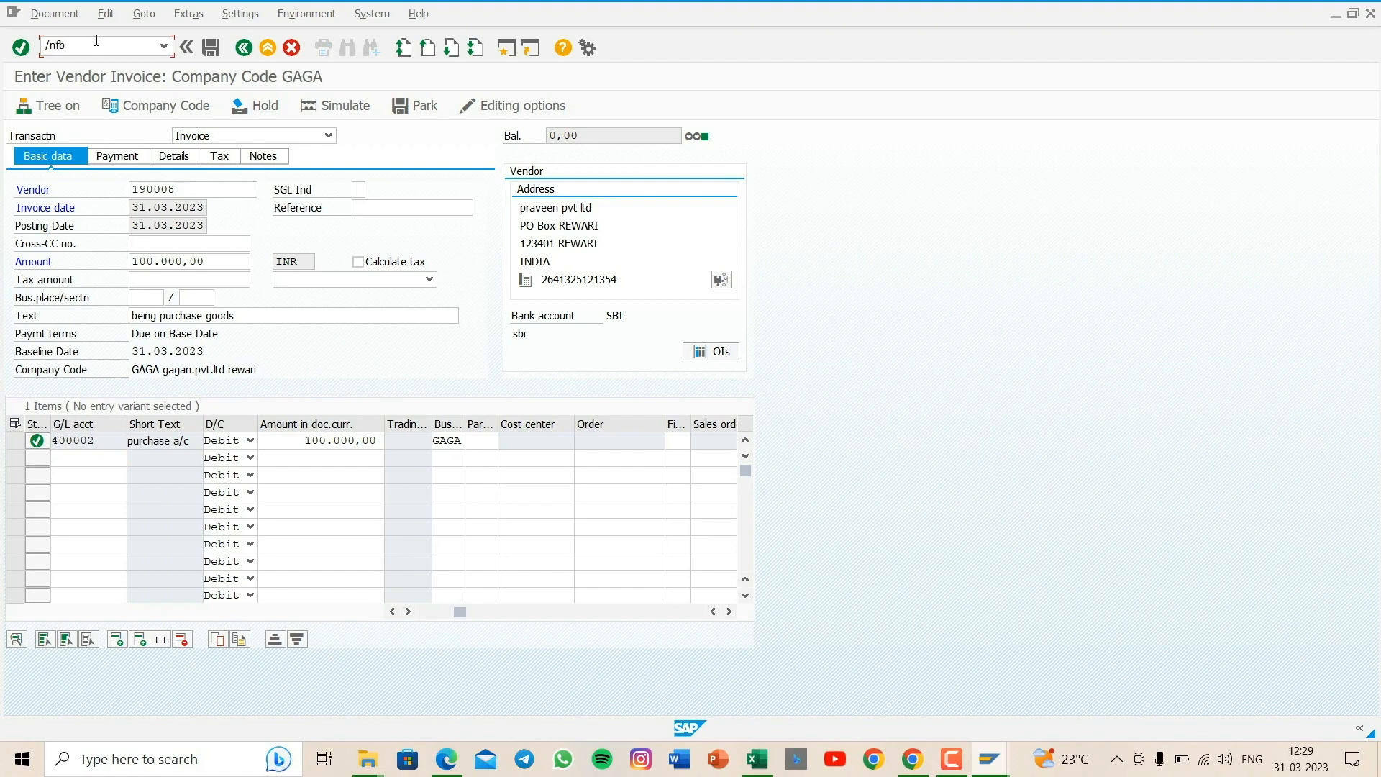
key("Return")
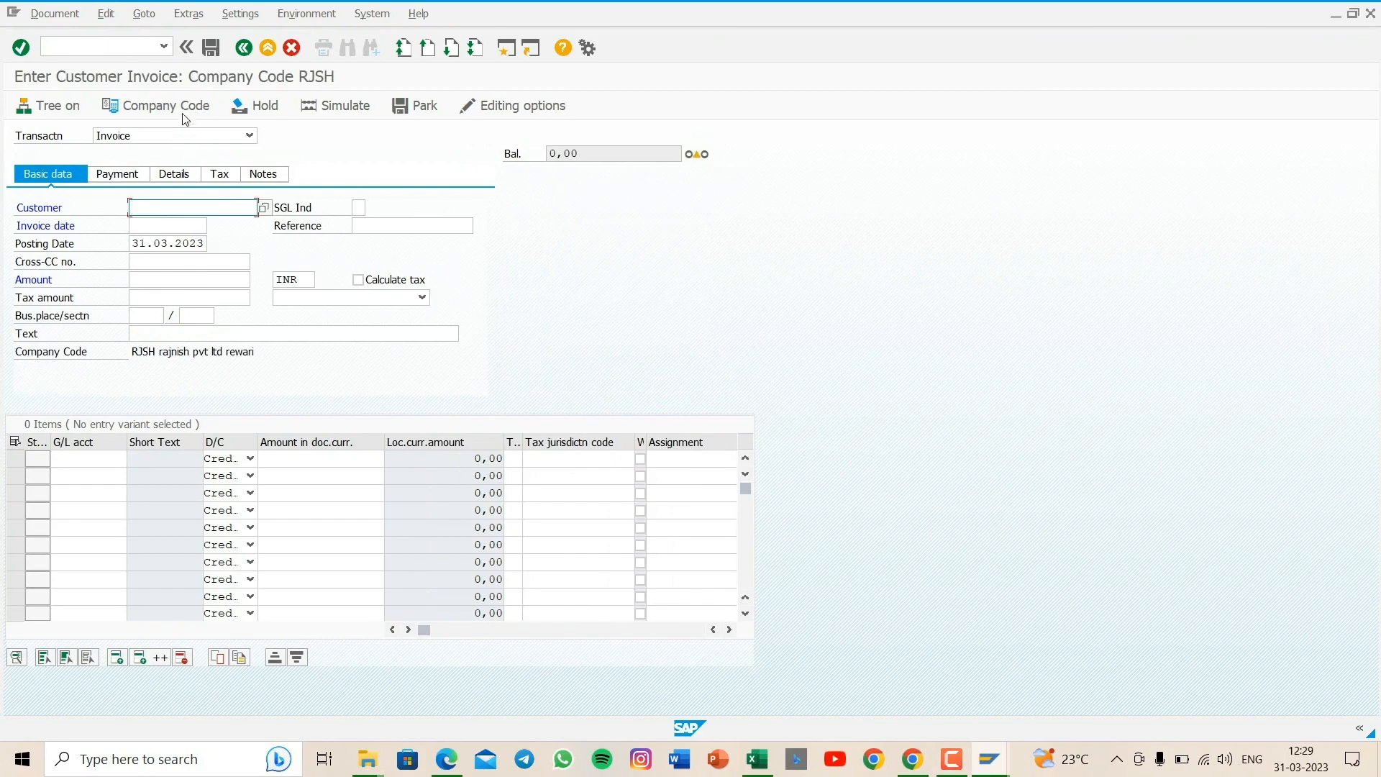
left_click(164, 105)
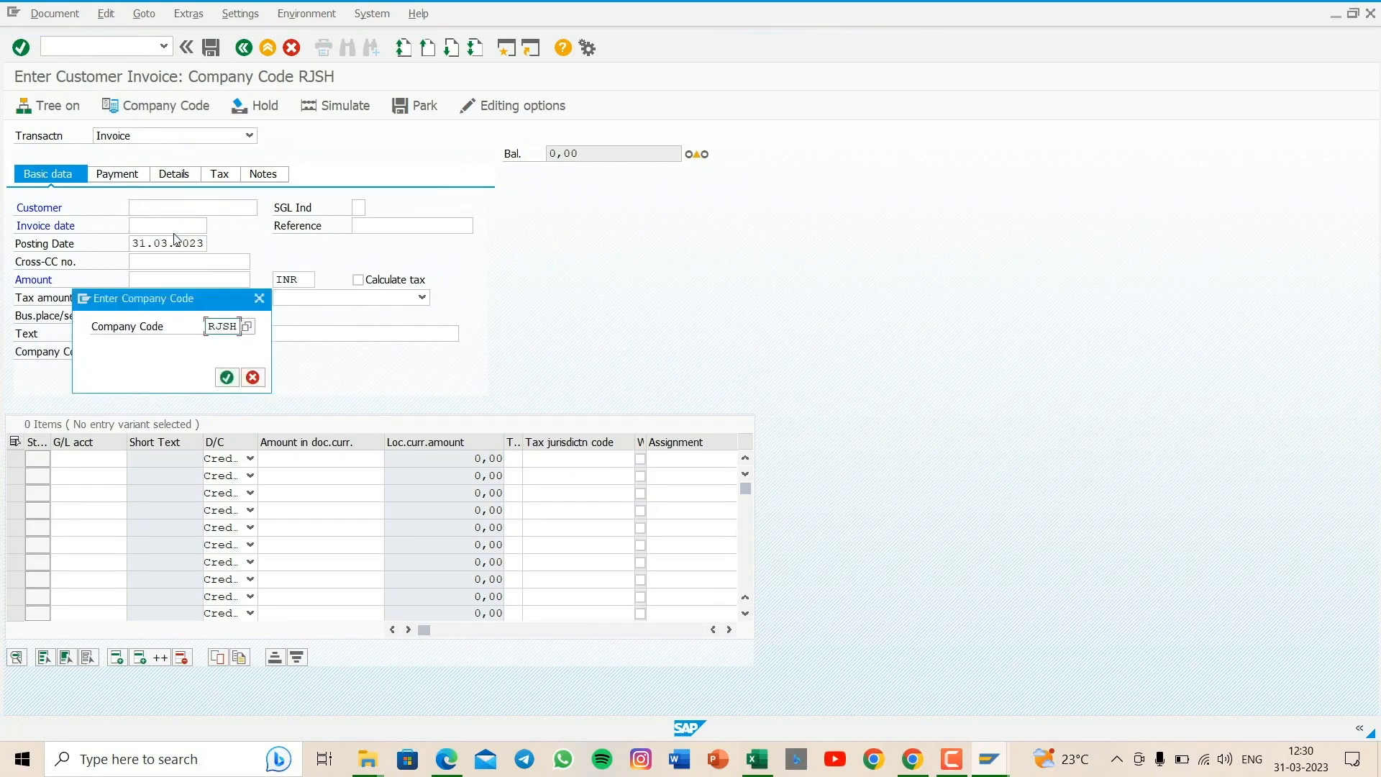
key("BackSpace")
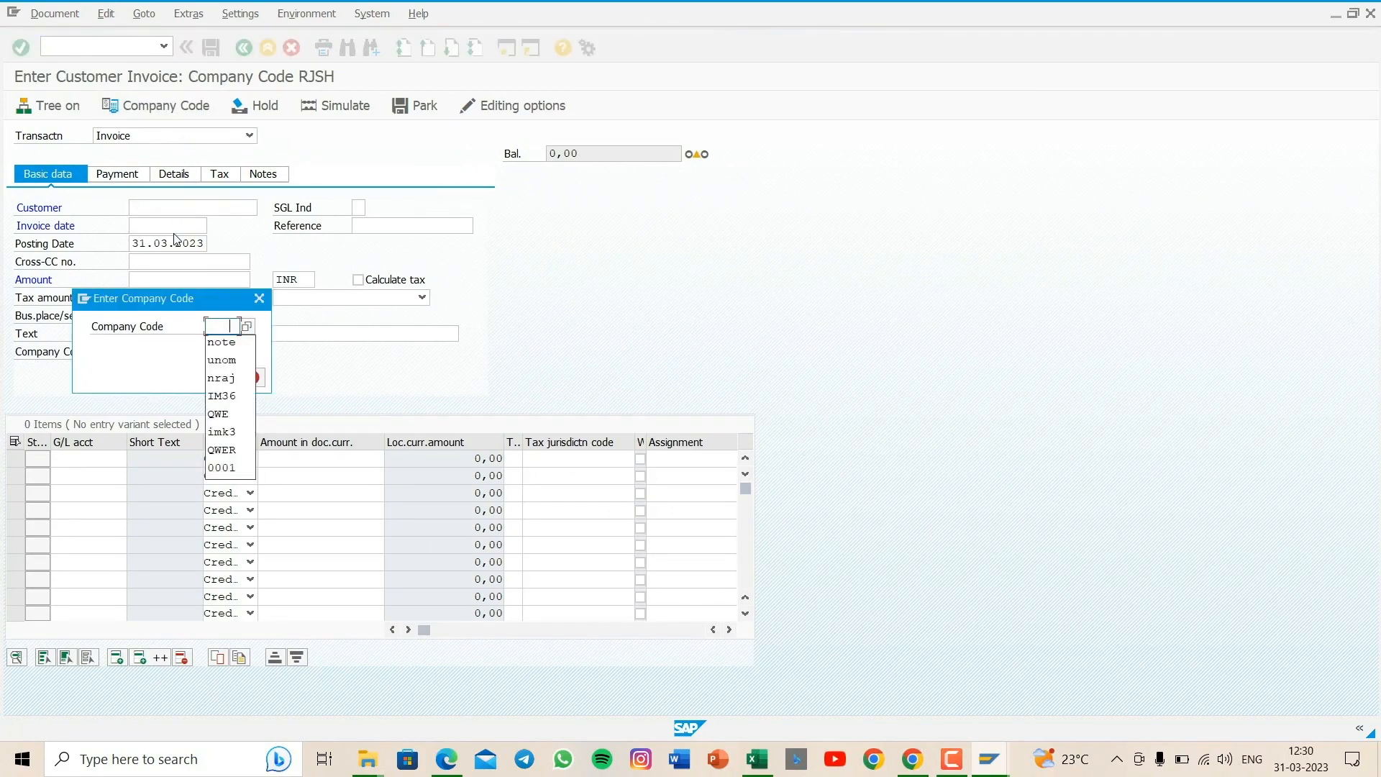
type("gag")
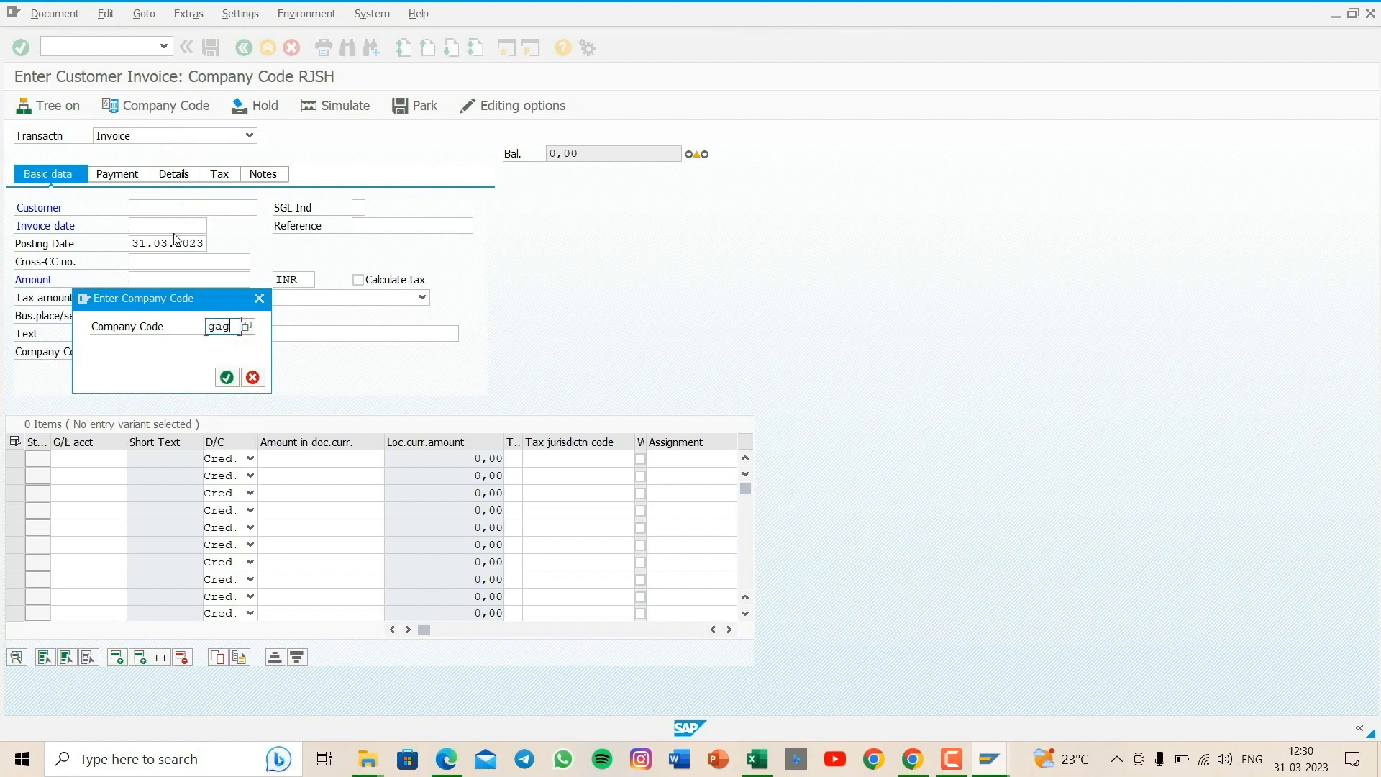
type("a")
key("Return")
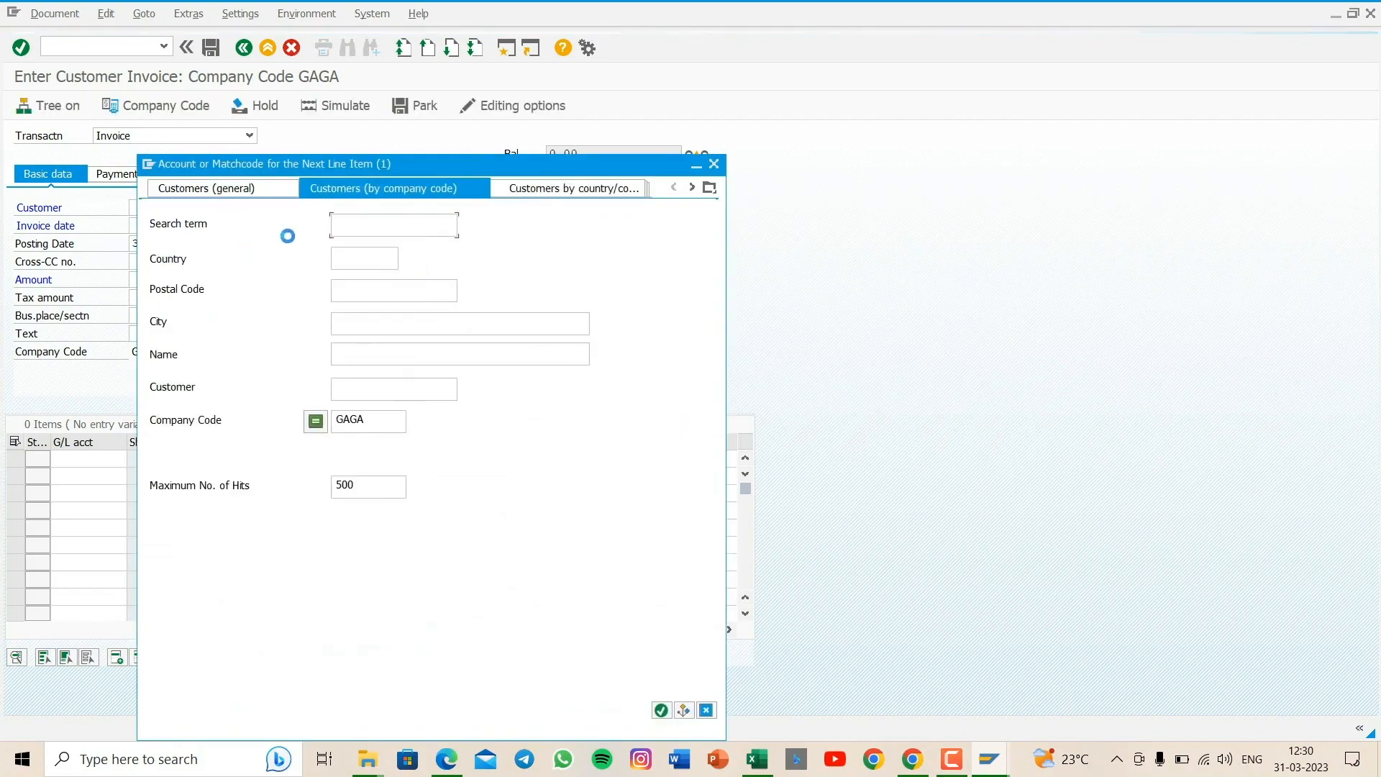
- Search the customers of company code GAGA and assign the existing Rewari customer to the invoice
key("Return")
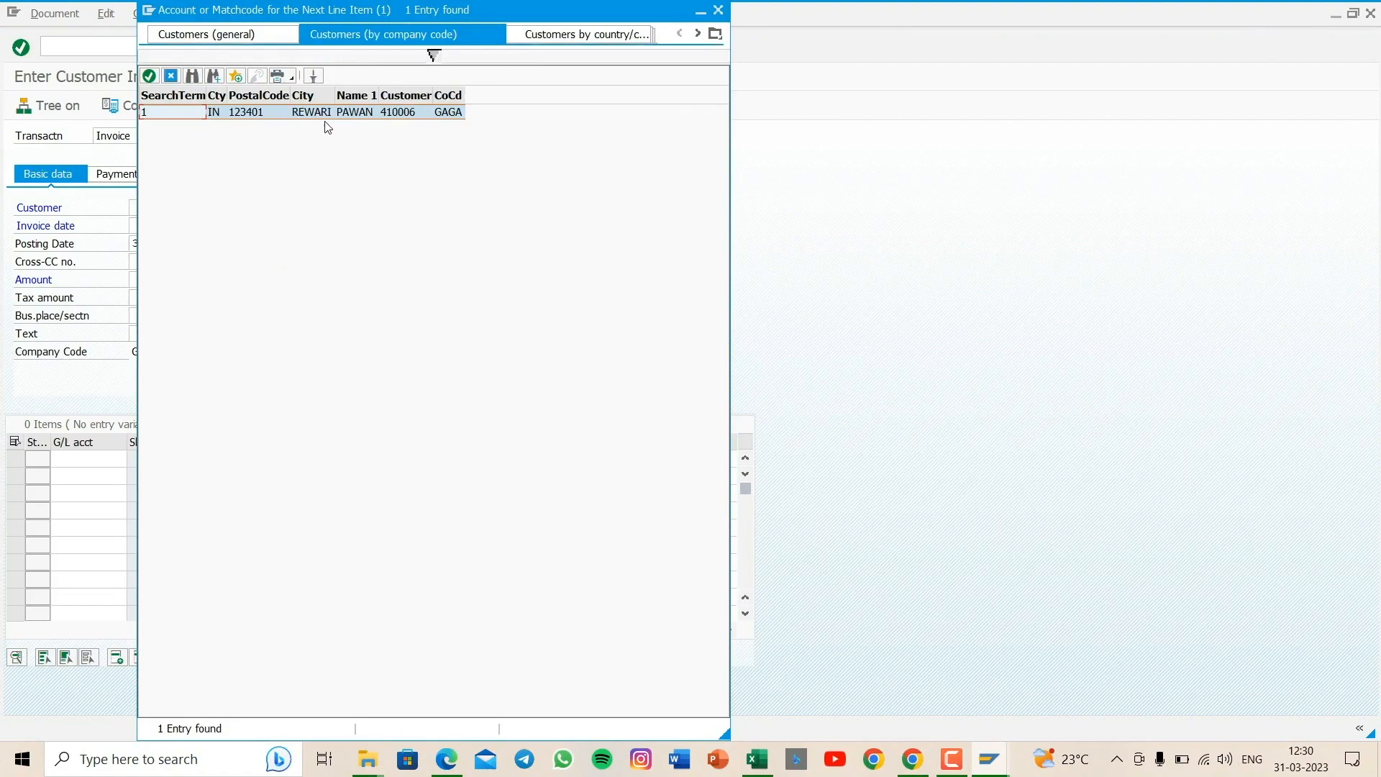
double_click(369, 112)
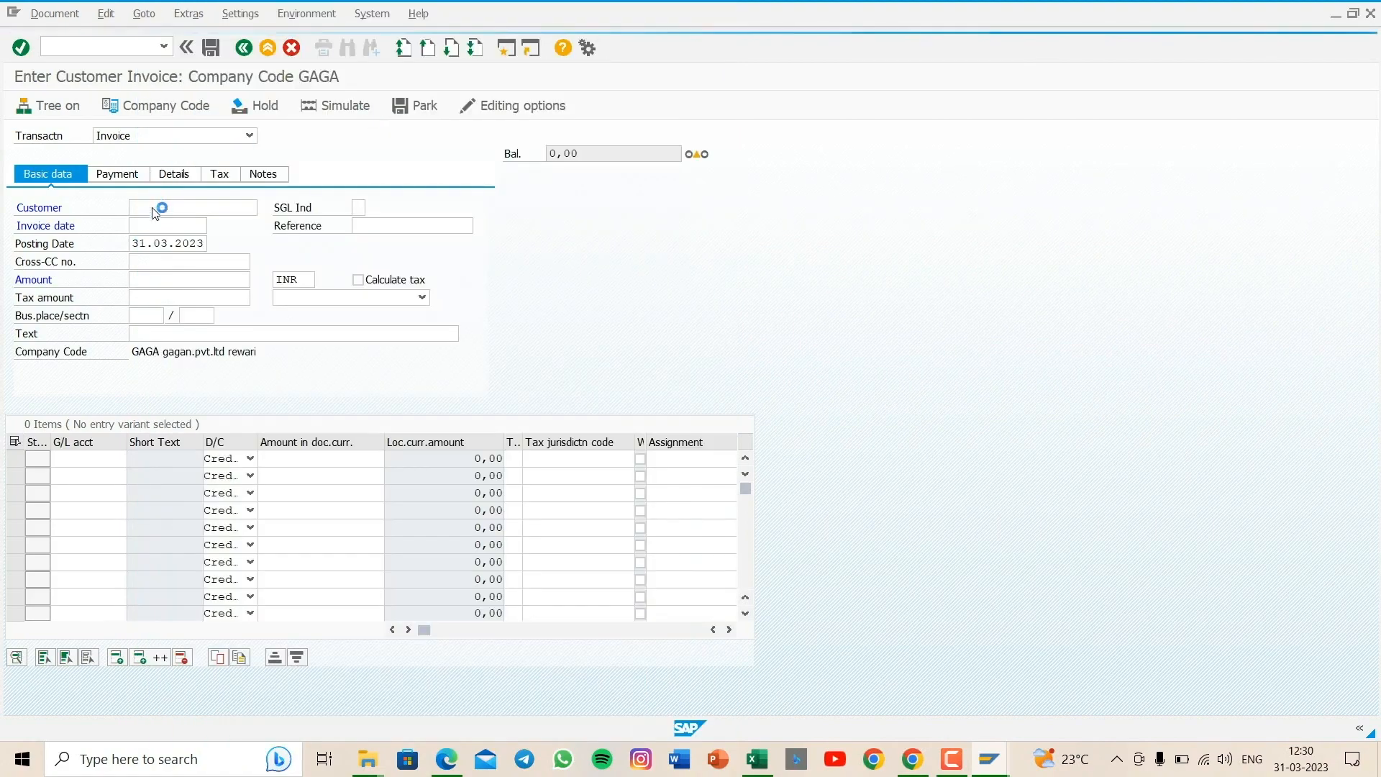
- Set the customer invoice's date to 31.03.2023 and its amount to 100000 INR
left_click(152, 221)
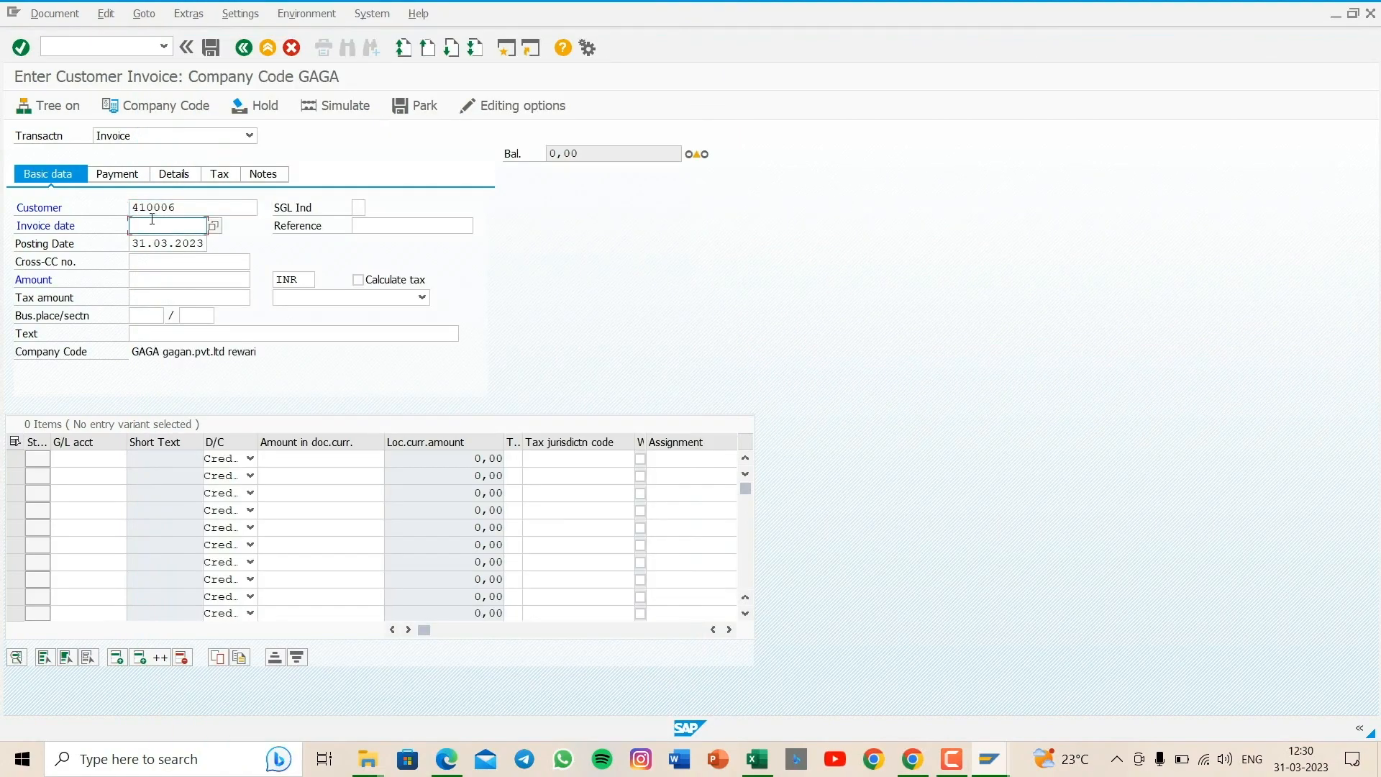
type("3")
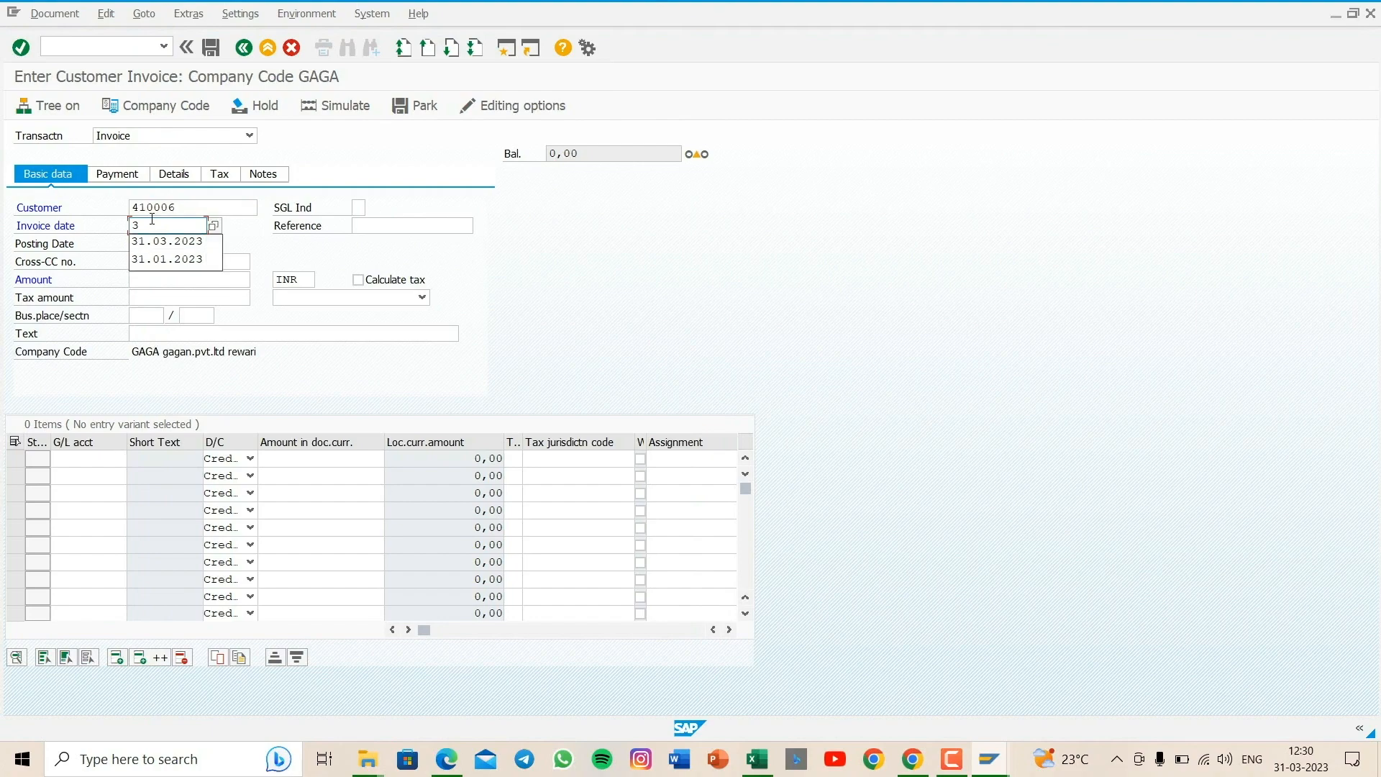
type("1.03")
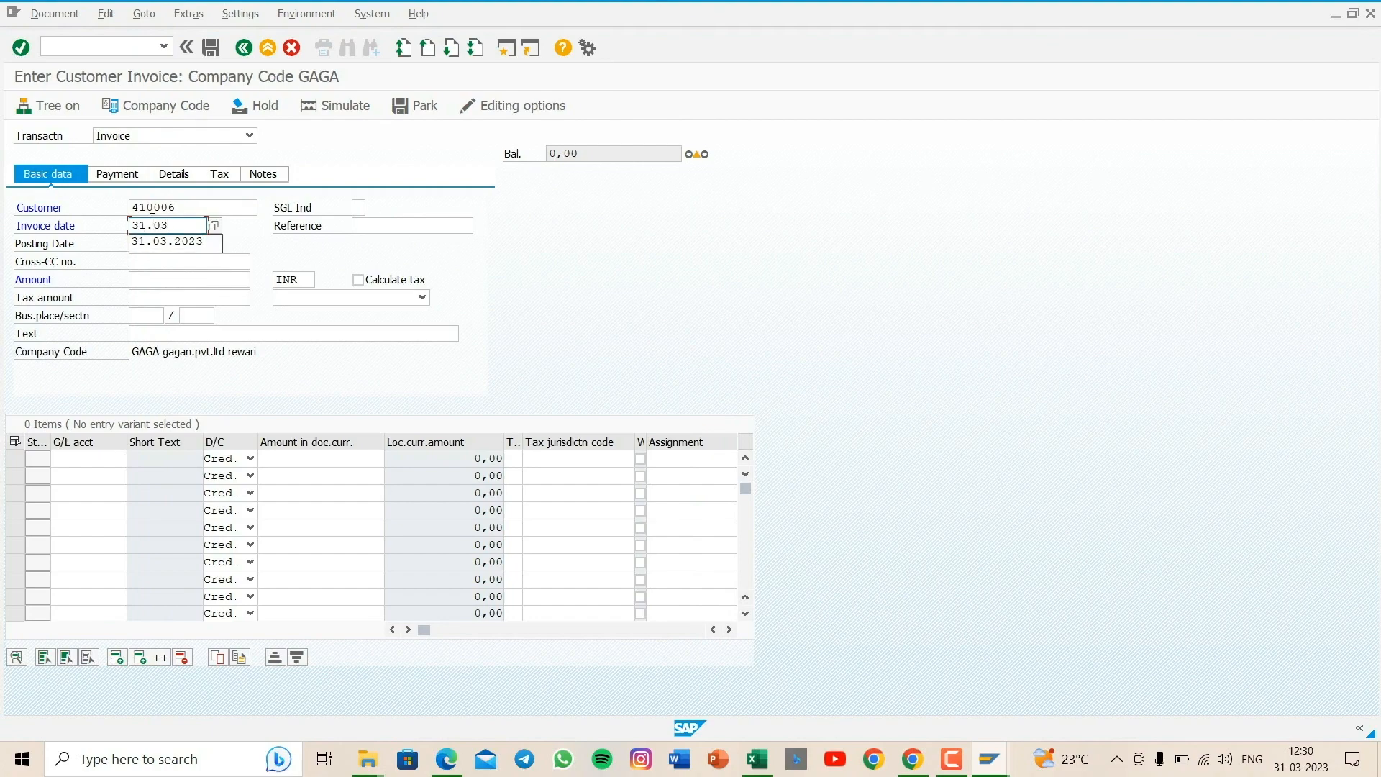
type(".2023")
left_click(144, 287)
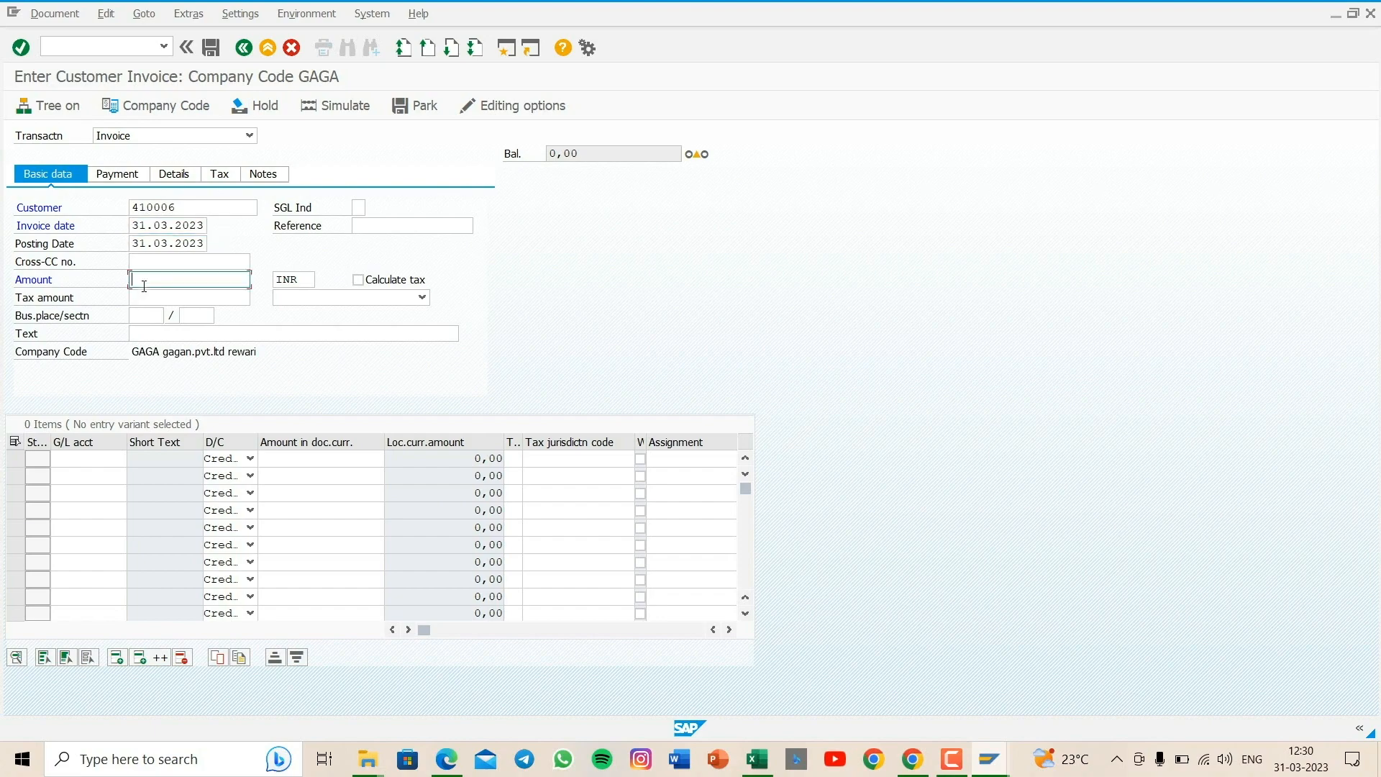
type("10000")
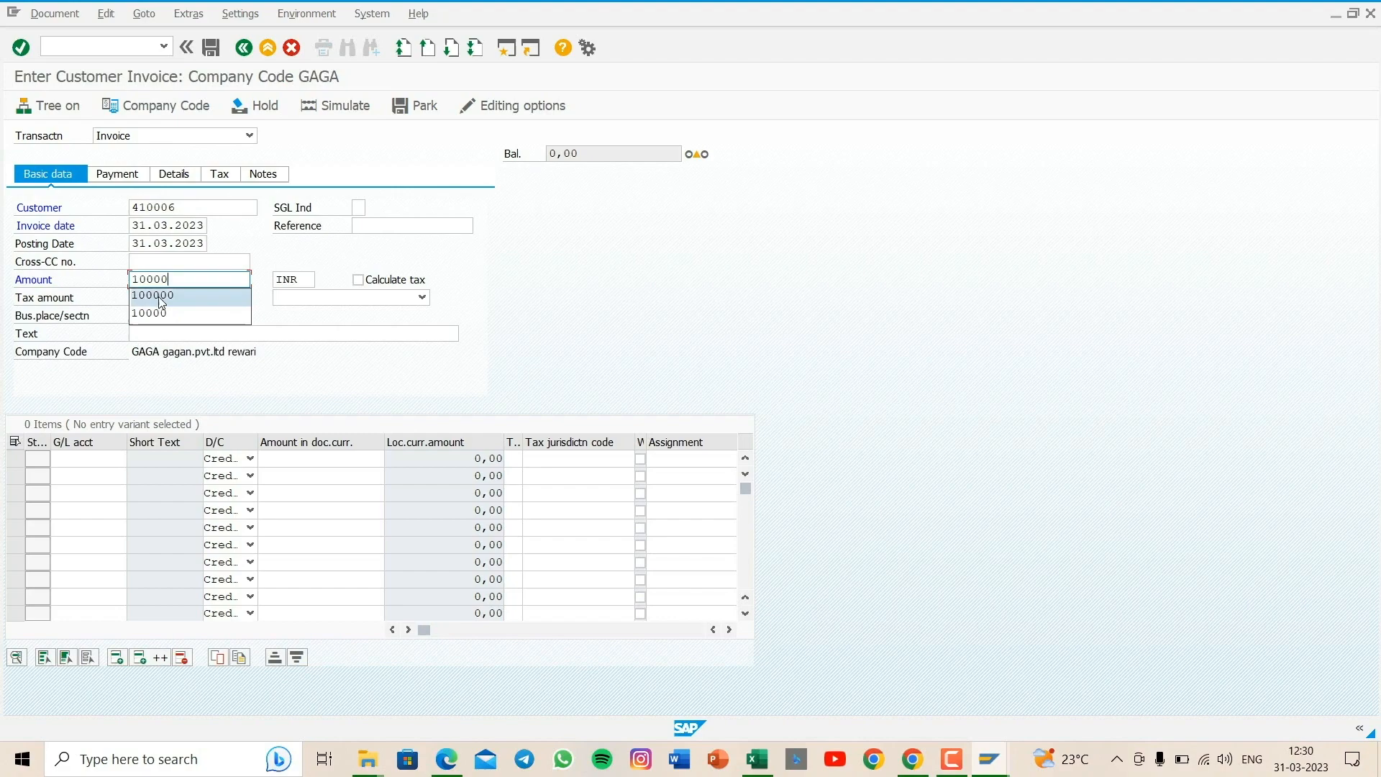
left_click(159, 297)
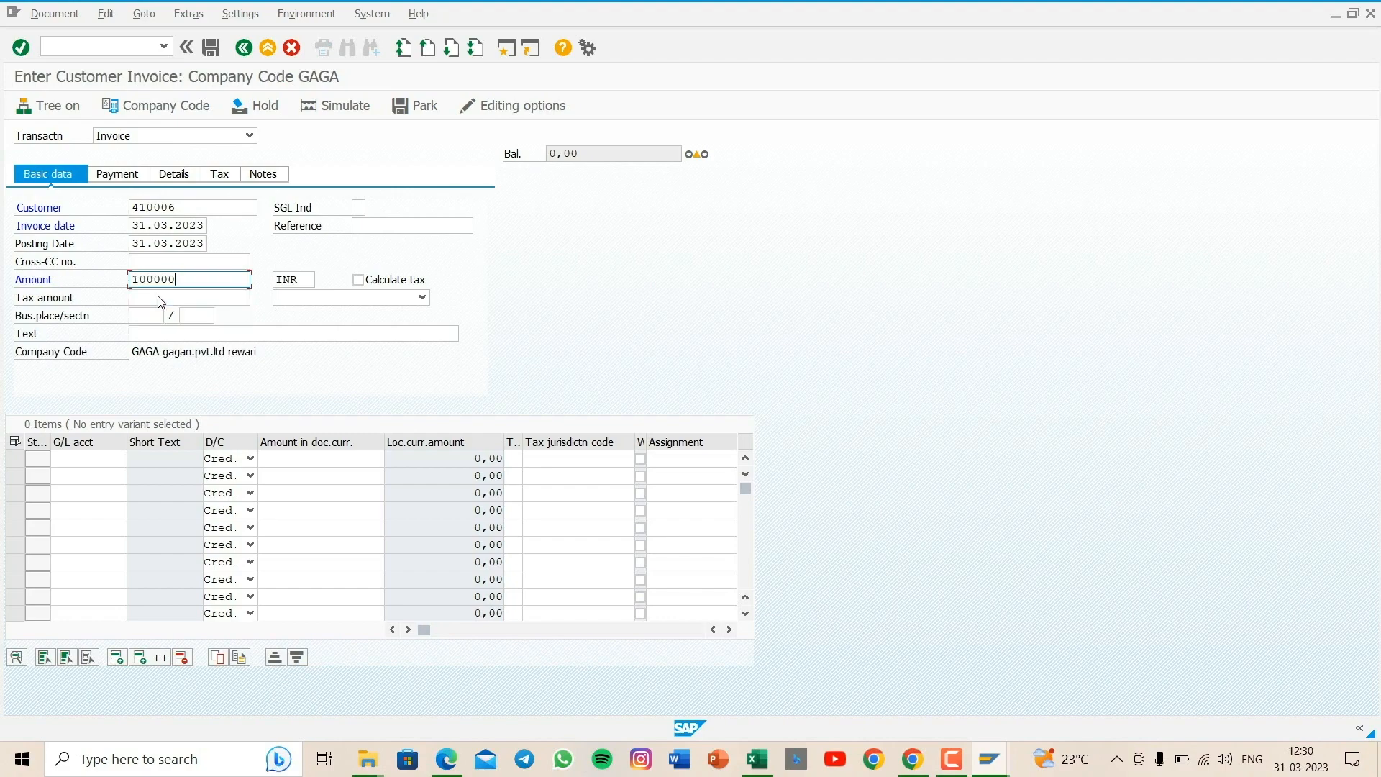
- Enter "being sales goods" as the customer invoice's header text
left_click(170, 340)
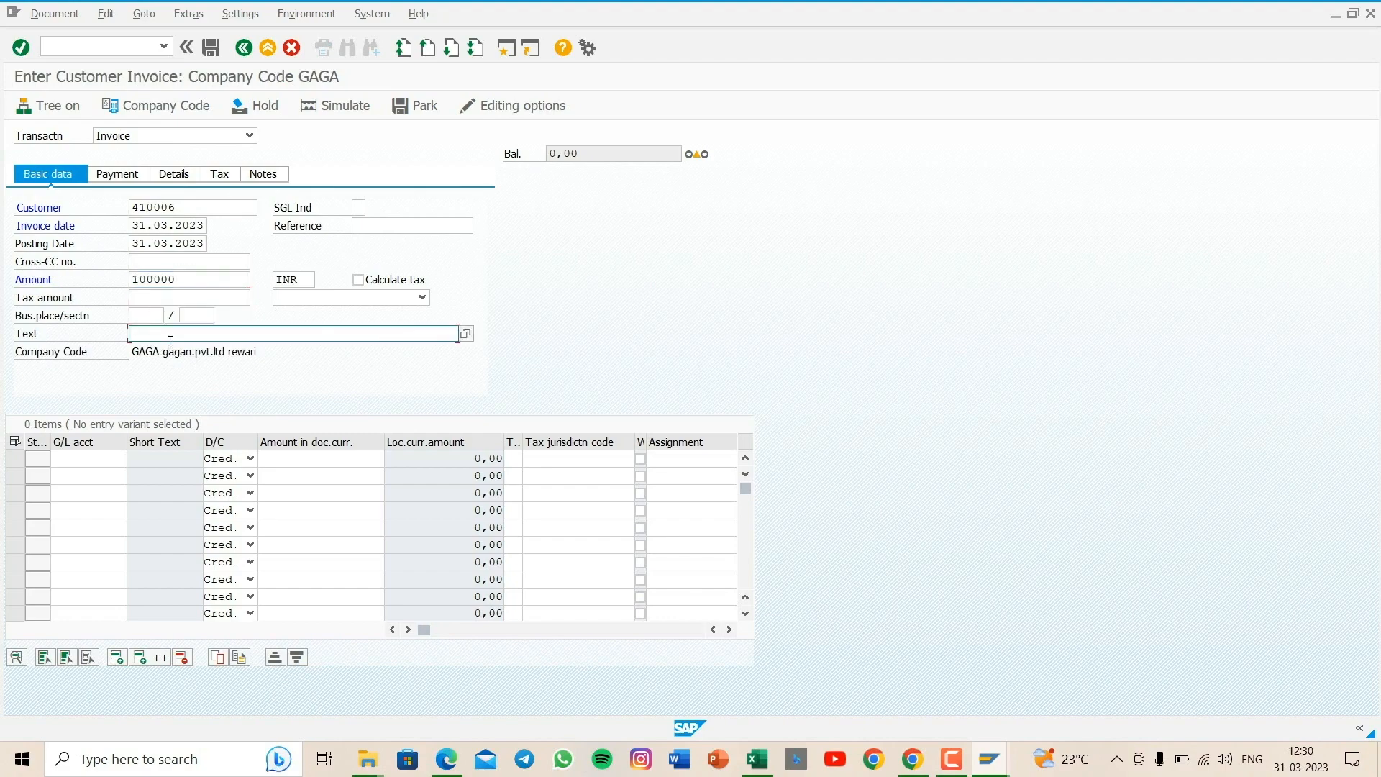
type("bw")
key("BackSpace")
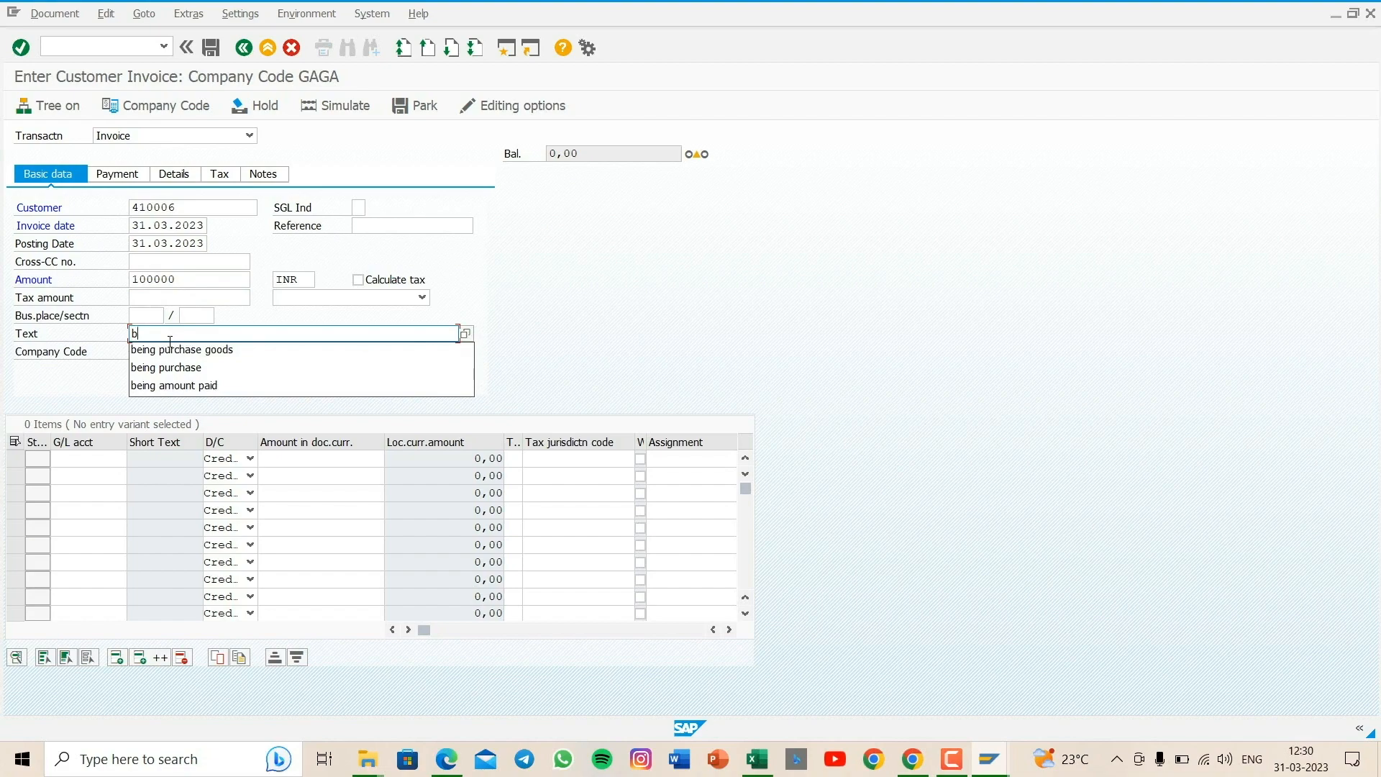
type("eing sales goods")
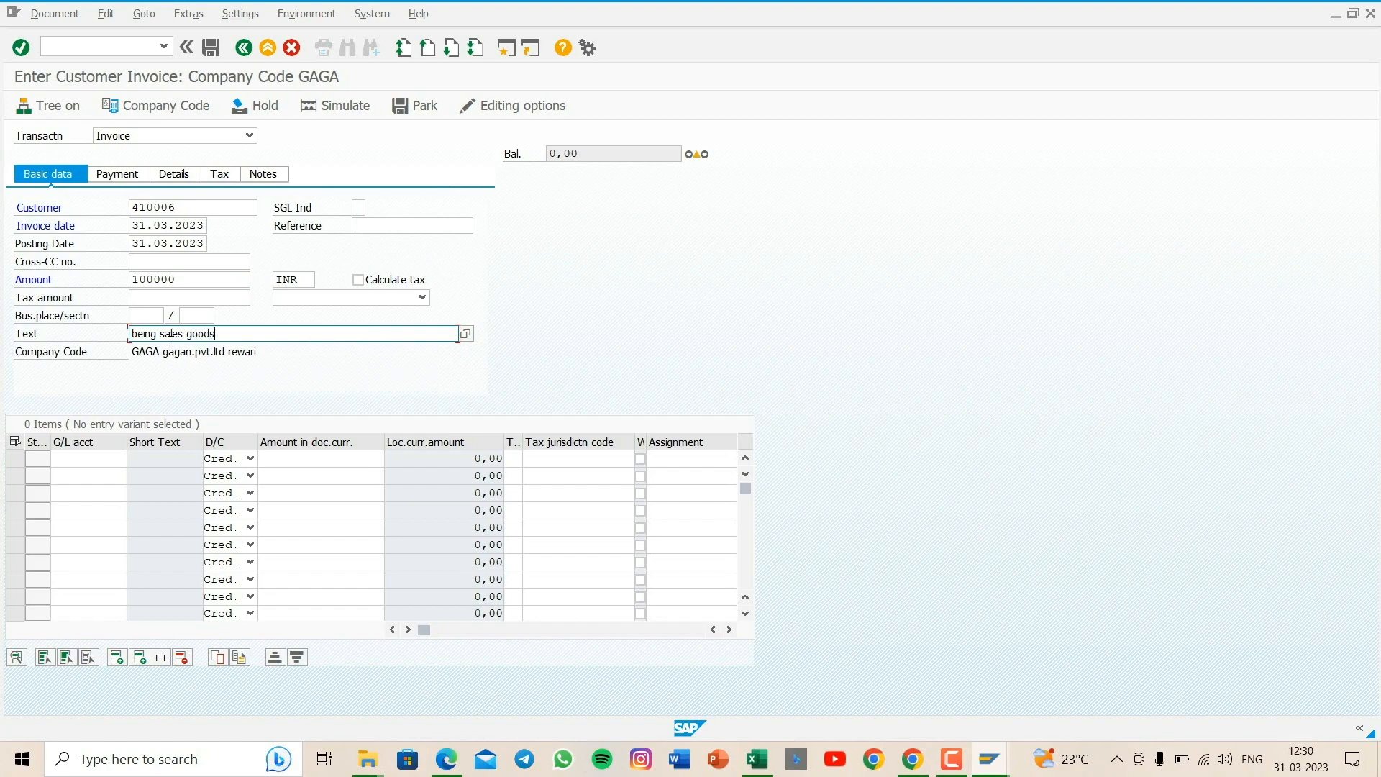
- Add a credit line item using the GAGA G/L account named "sales" and set its amount to *
left_click(83, 459)
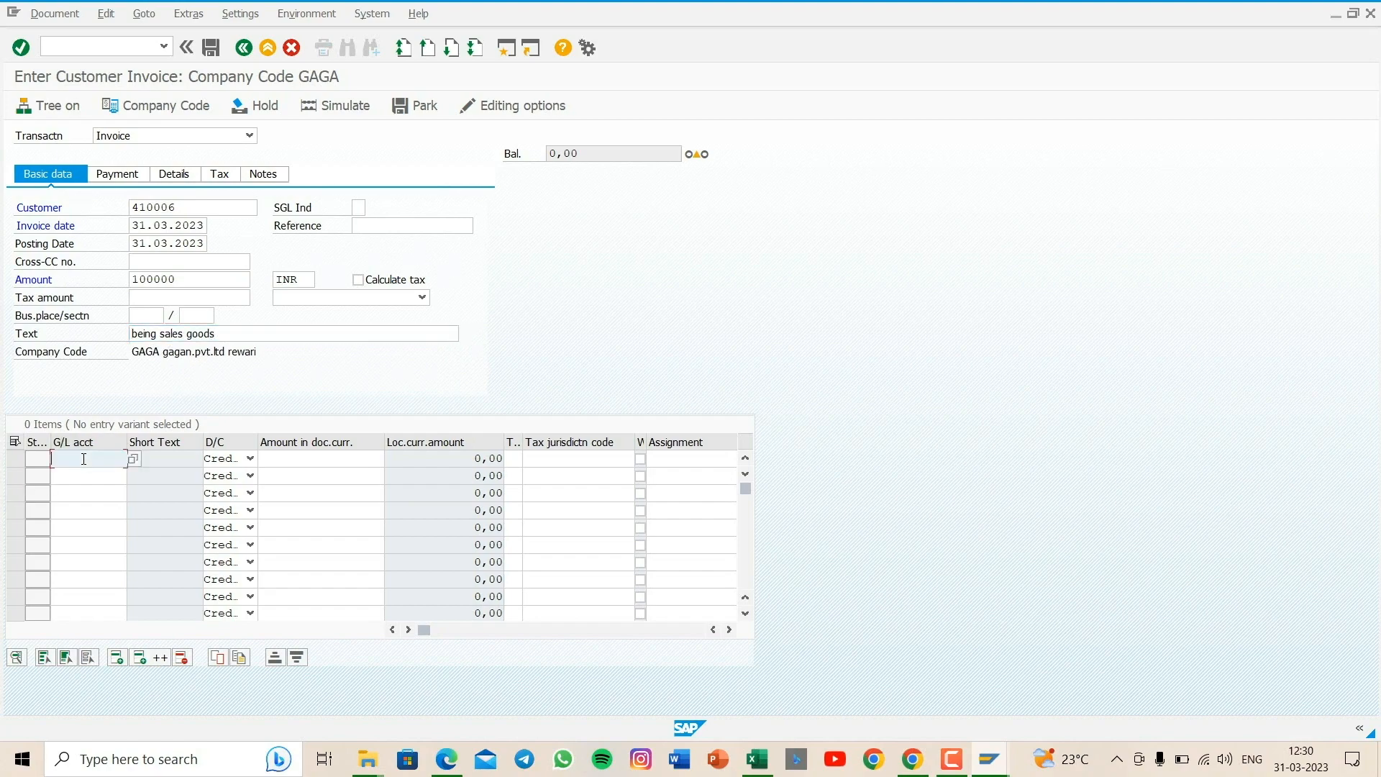
left_click(134, 461)
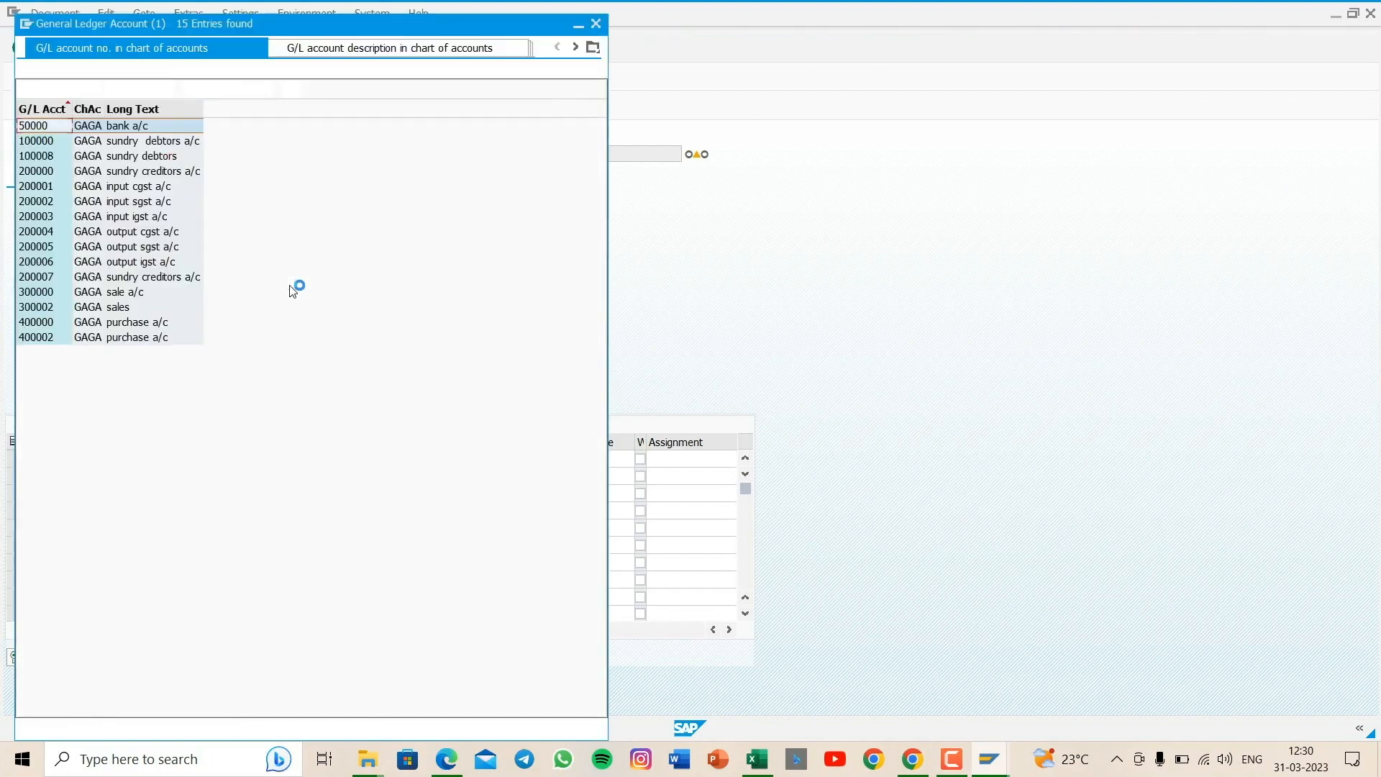
double_click(94, 314)
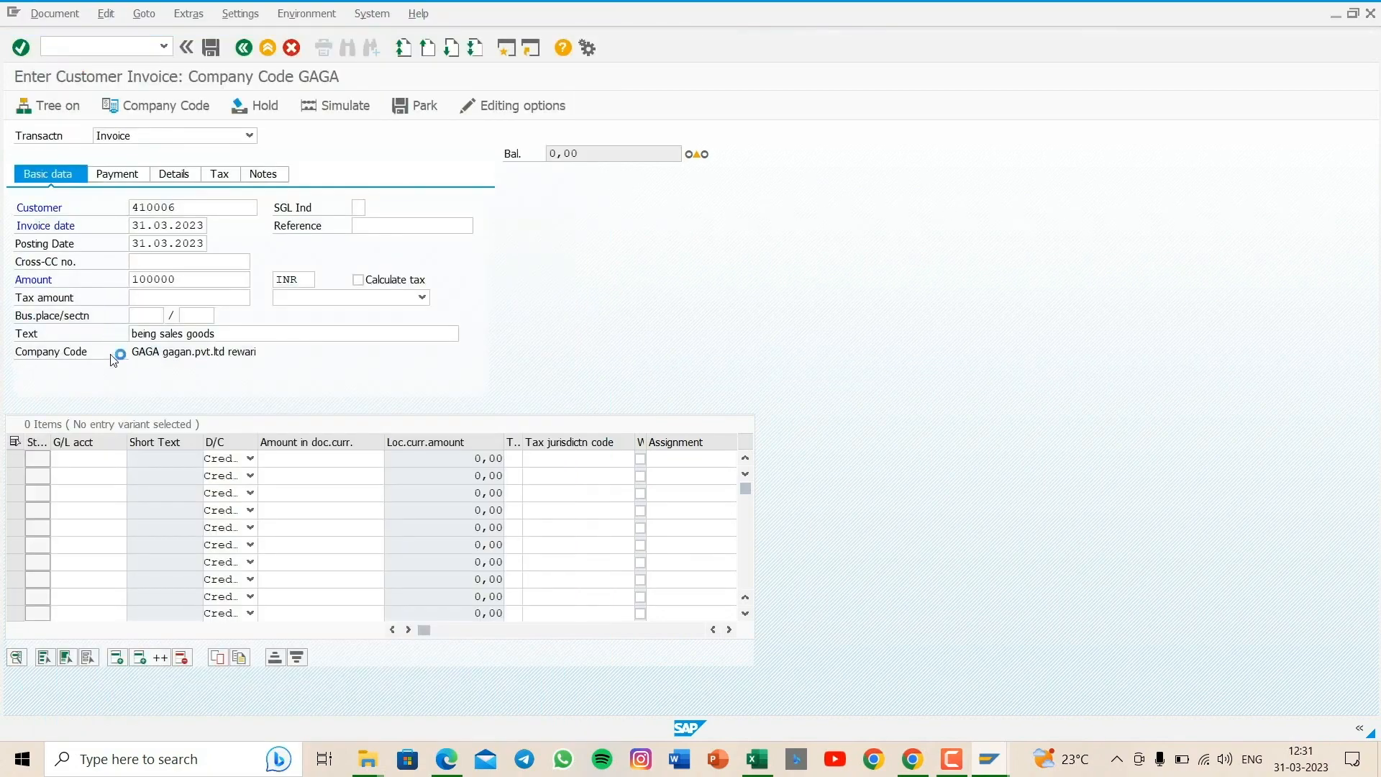
left_click(294, 464)
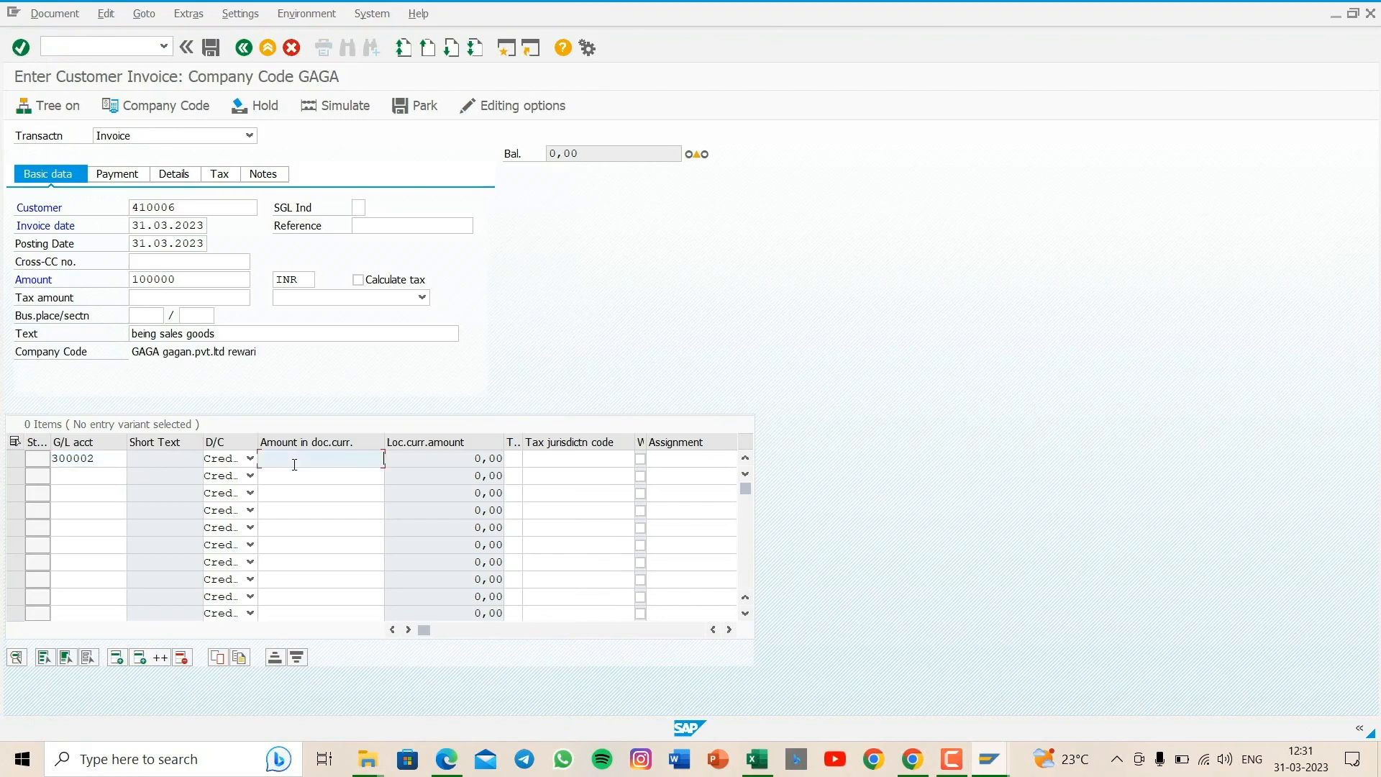
type("*")
left_click(324, 478)
- Set the sales line item's text to * and its business area to gaga
left_click_drag(430, 632, 443, 631)
left_click(614, 460)
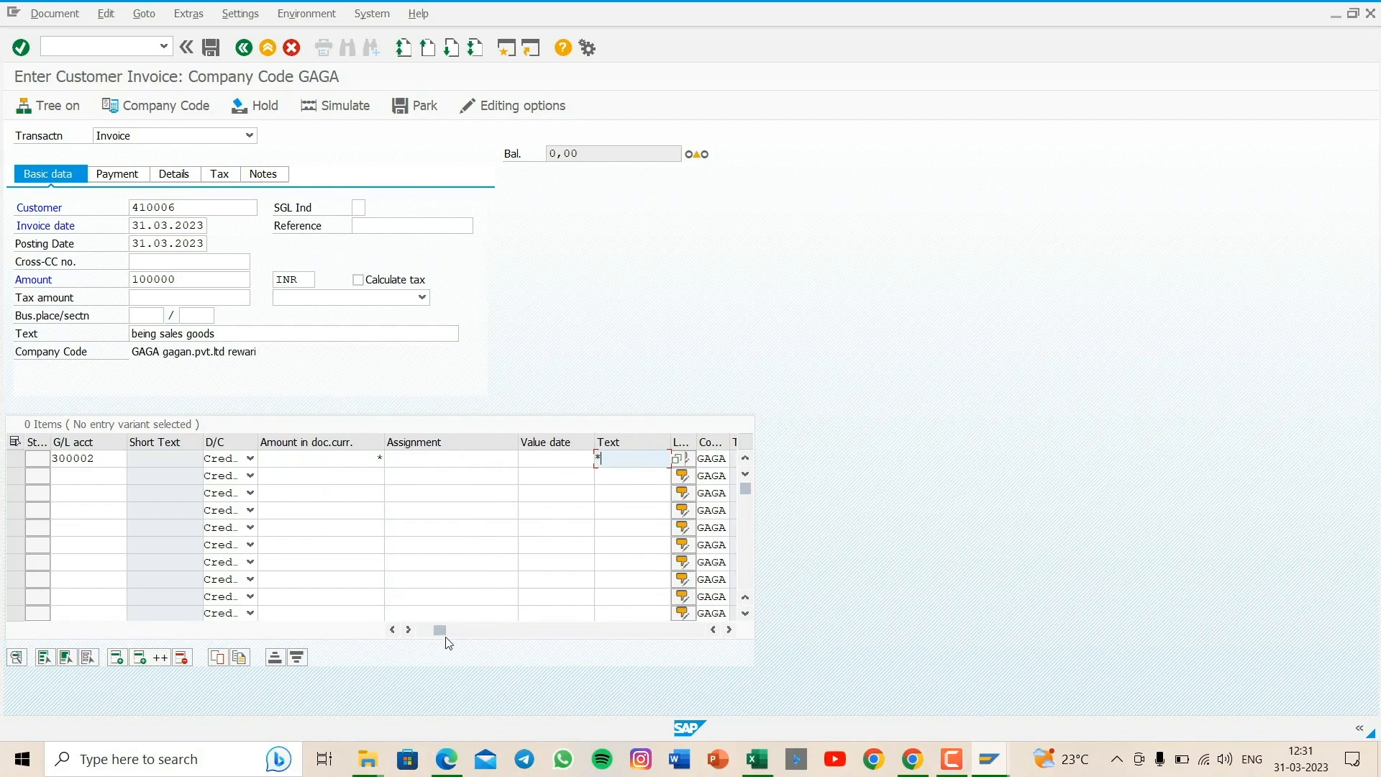
left_click_drag(441, 630, 451, 630)
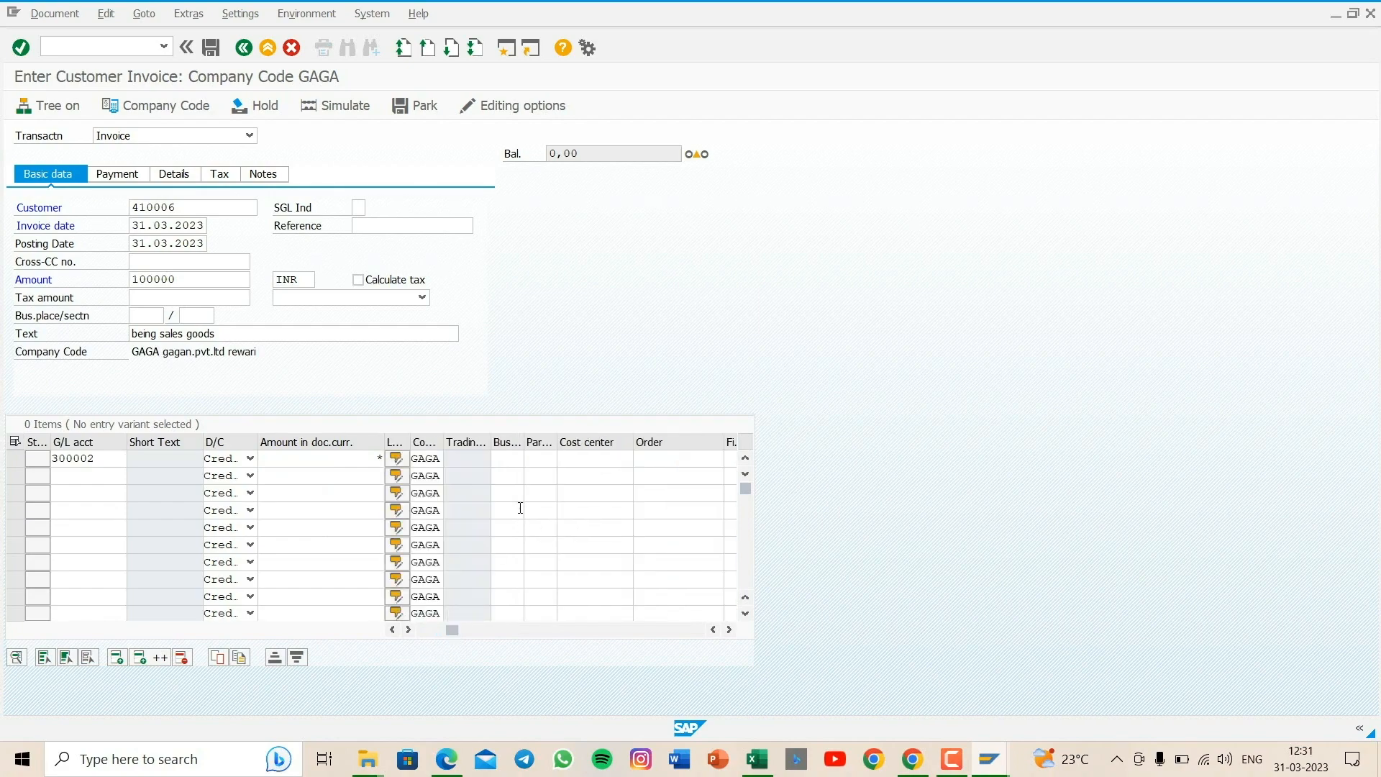
left_click(503, 460)
type("g")
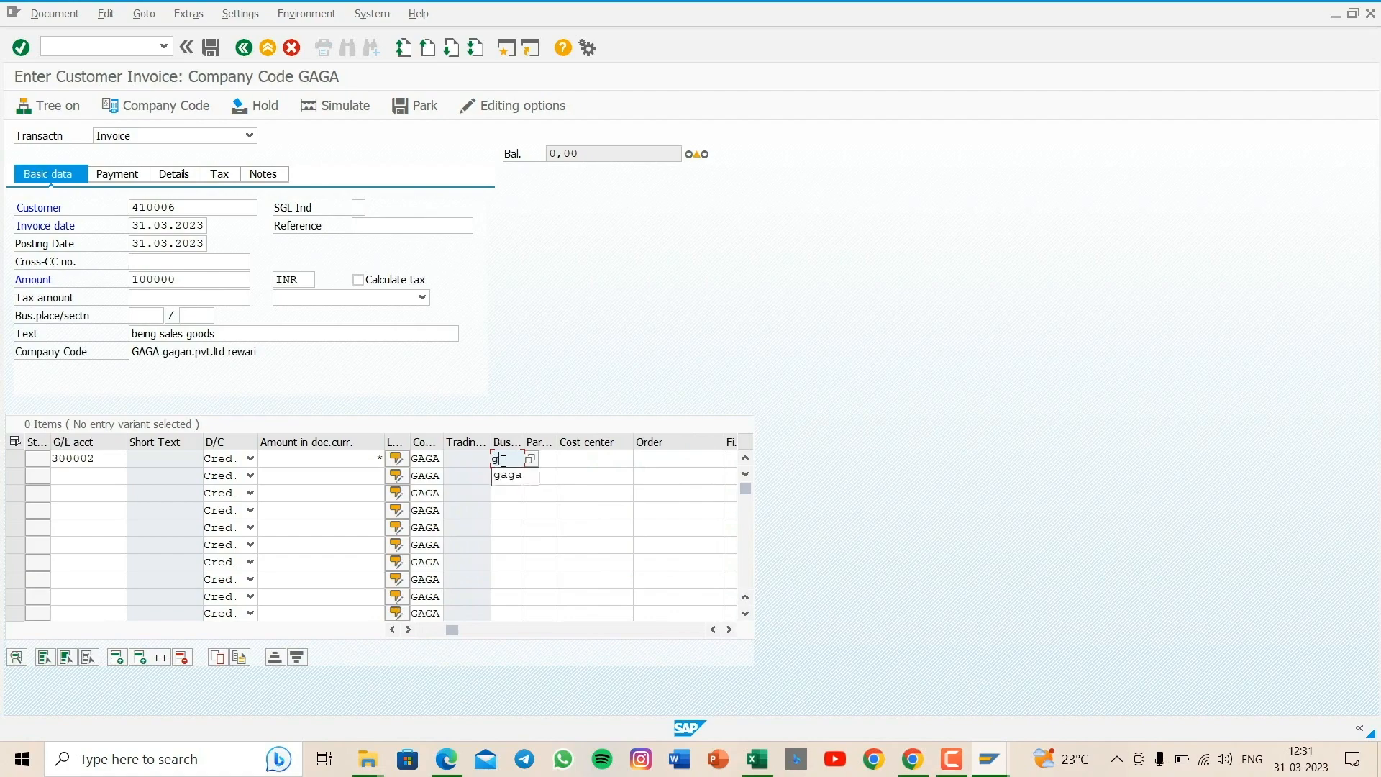
type("aga")
- Simulate the customer invoice and try to save it as a complete document
left_click(344, 108)
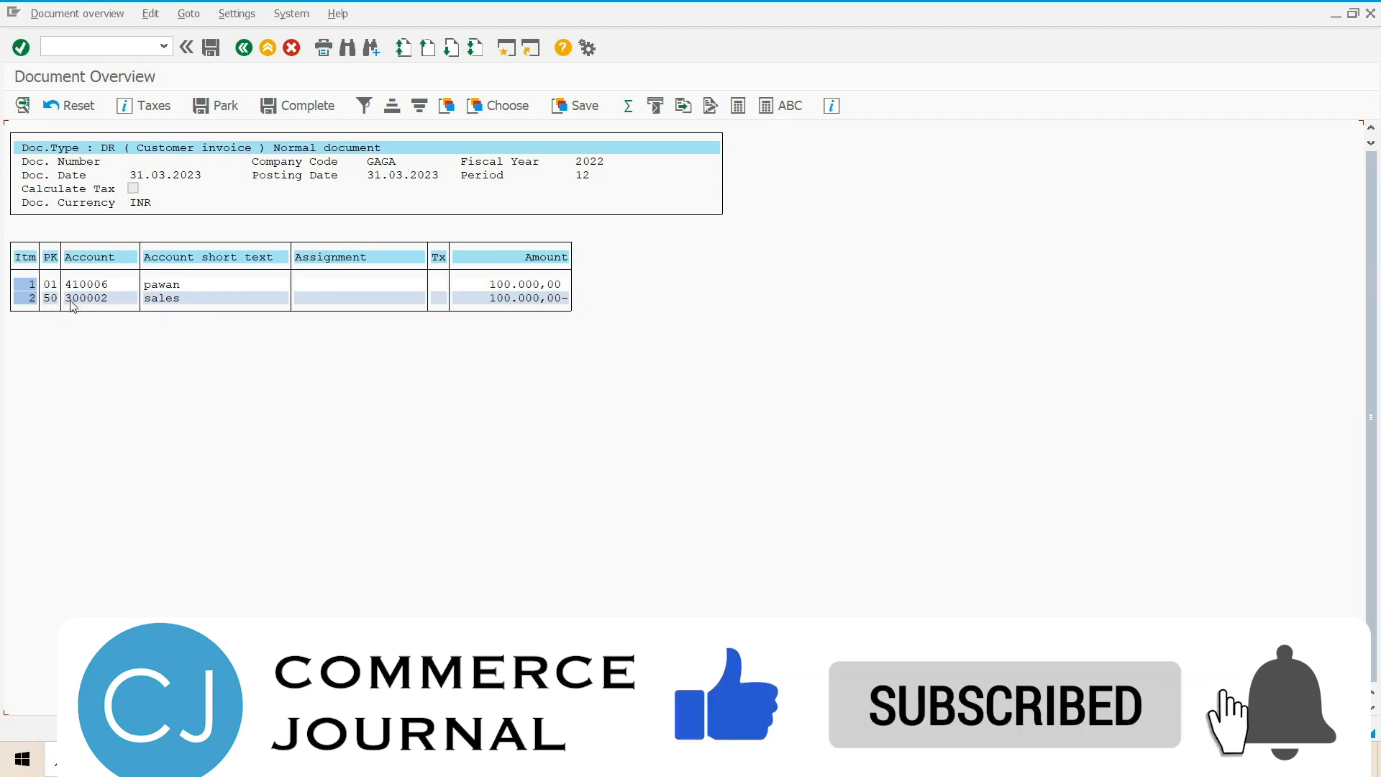
left_click(315, 108)
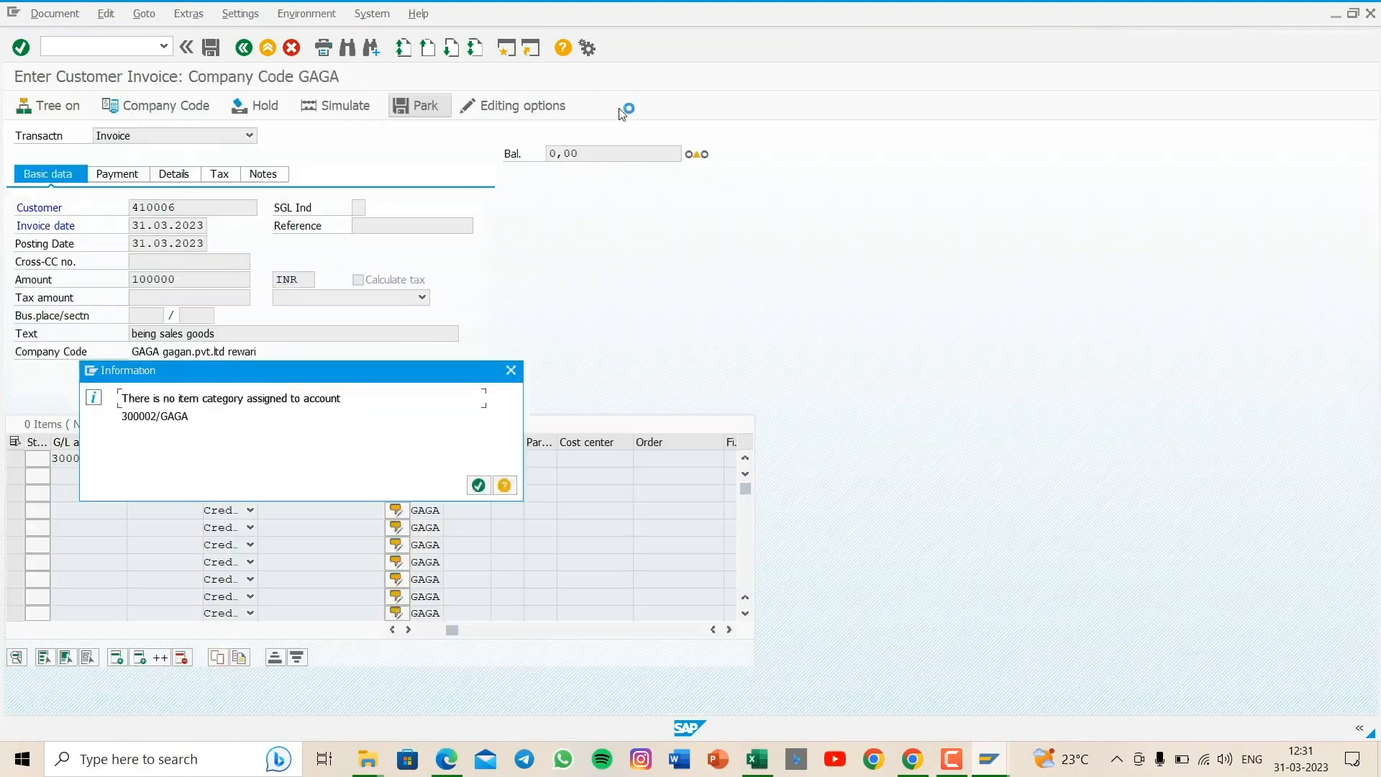
key("Return")
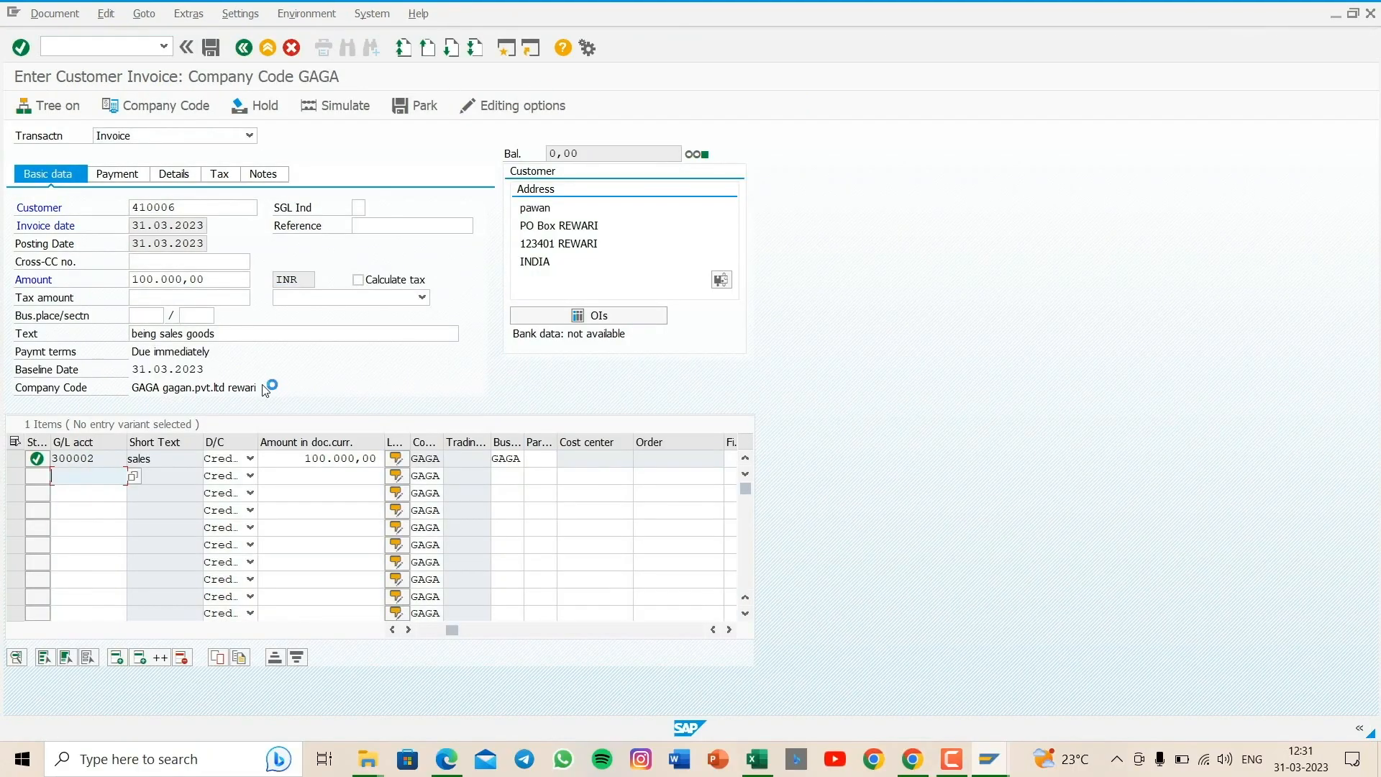